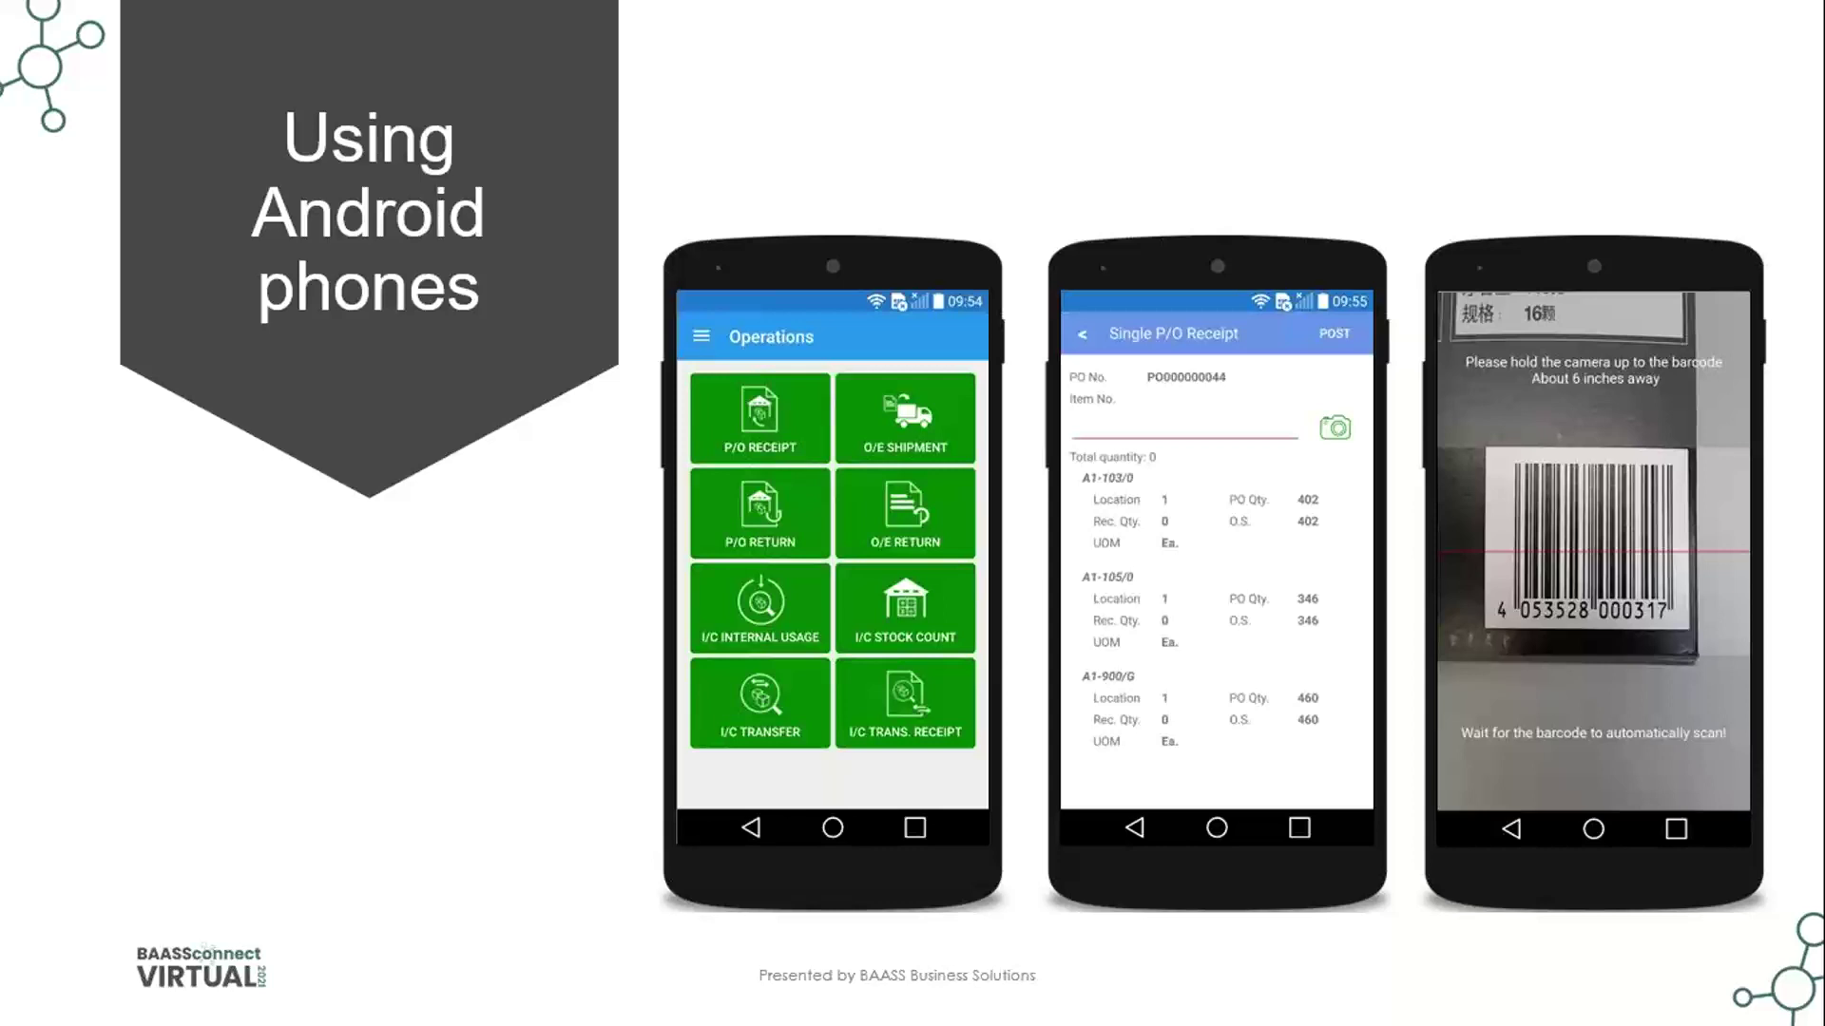
# Compare the Android phones slide with the industrial handheld computers slide, ending on industrial handhelds.
pyautogui.press('Right')
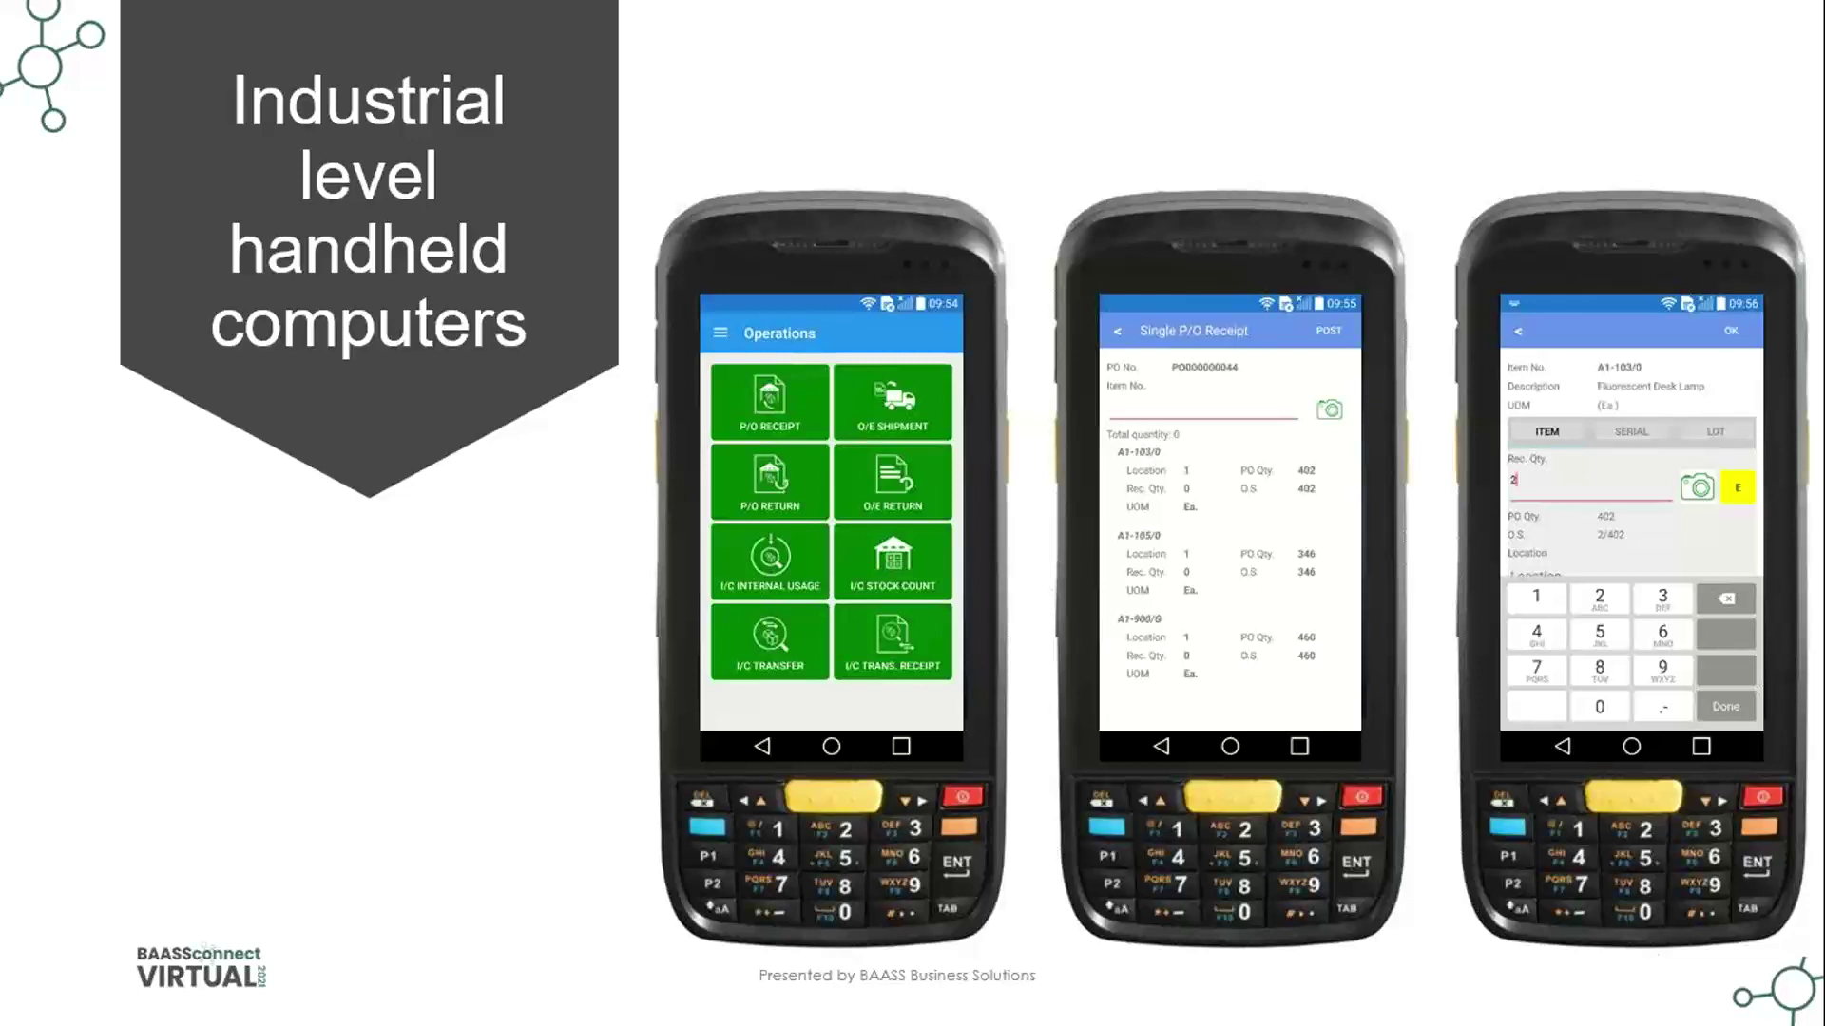
pyautogui.press('Left')
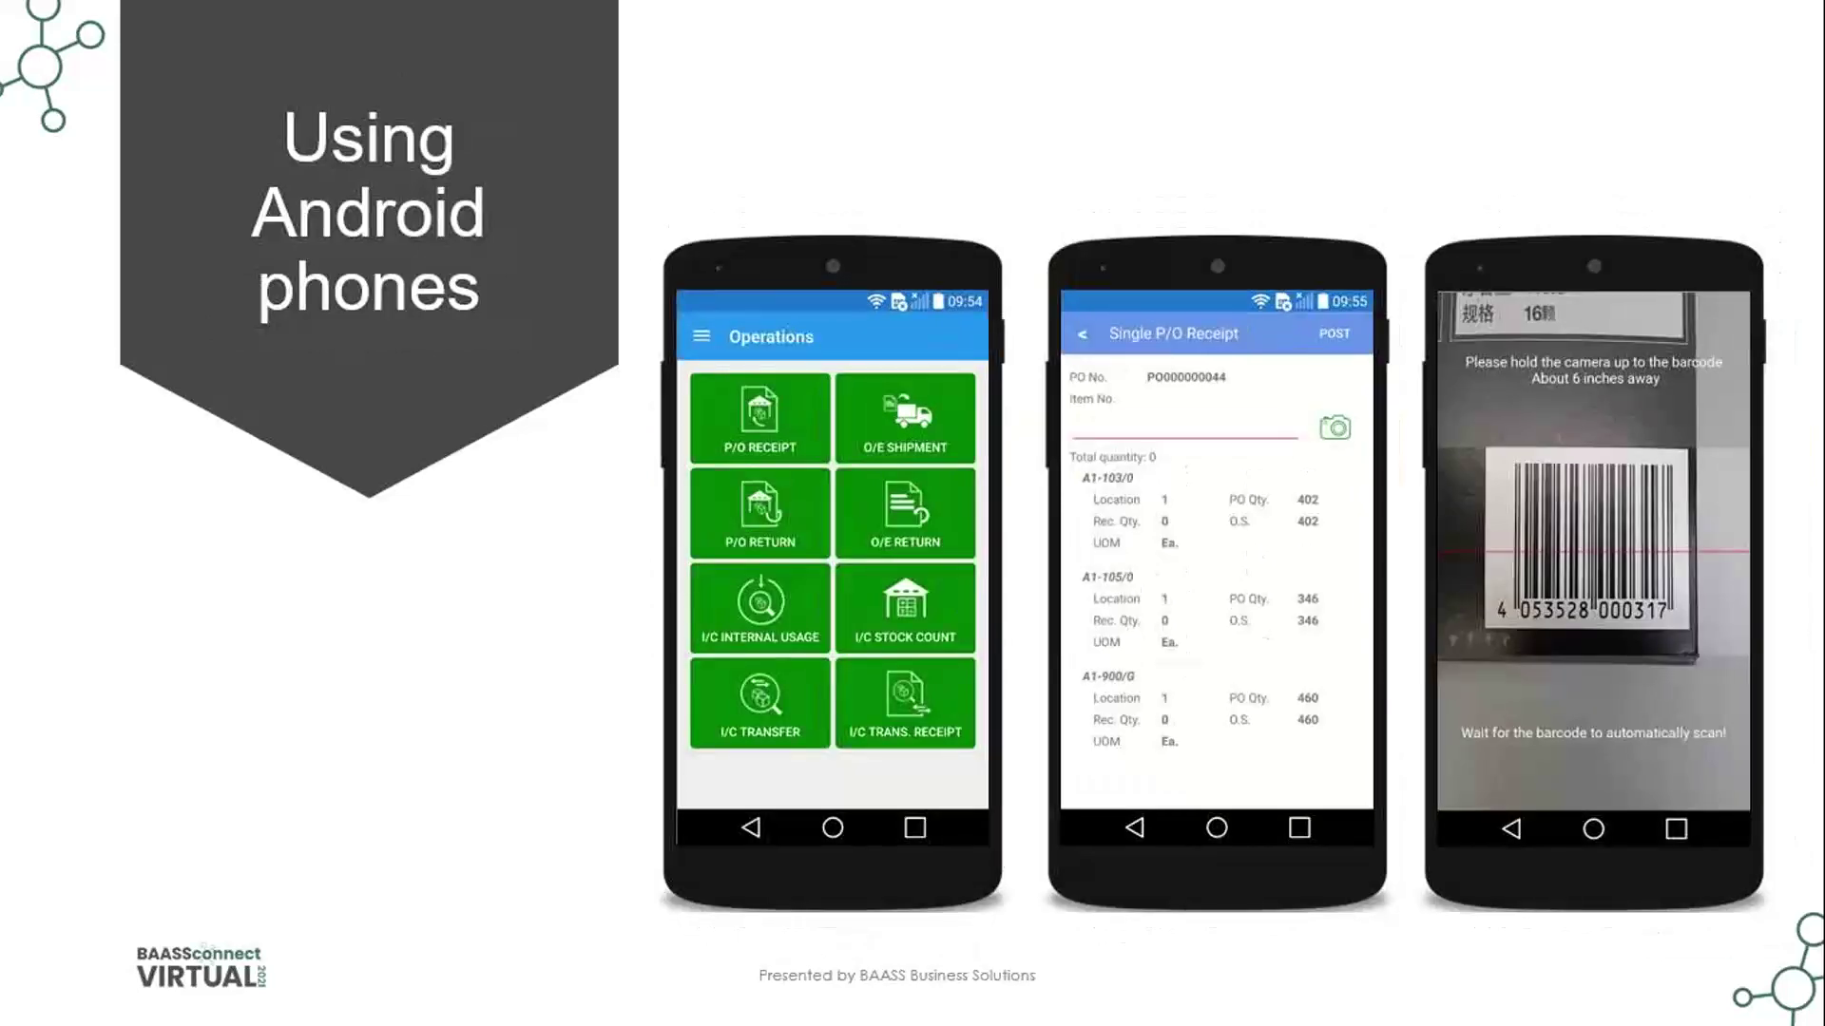
pyautogui.press('Right')
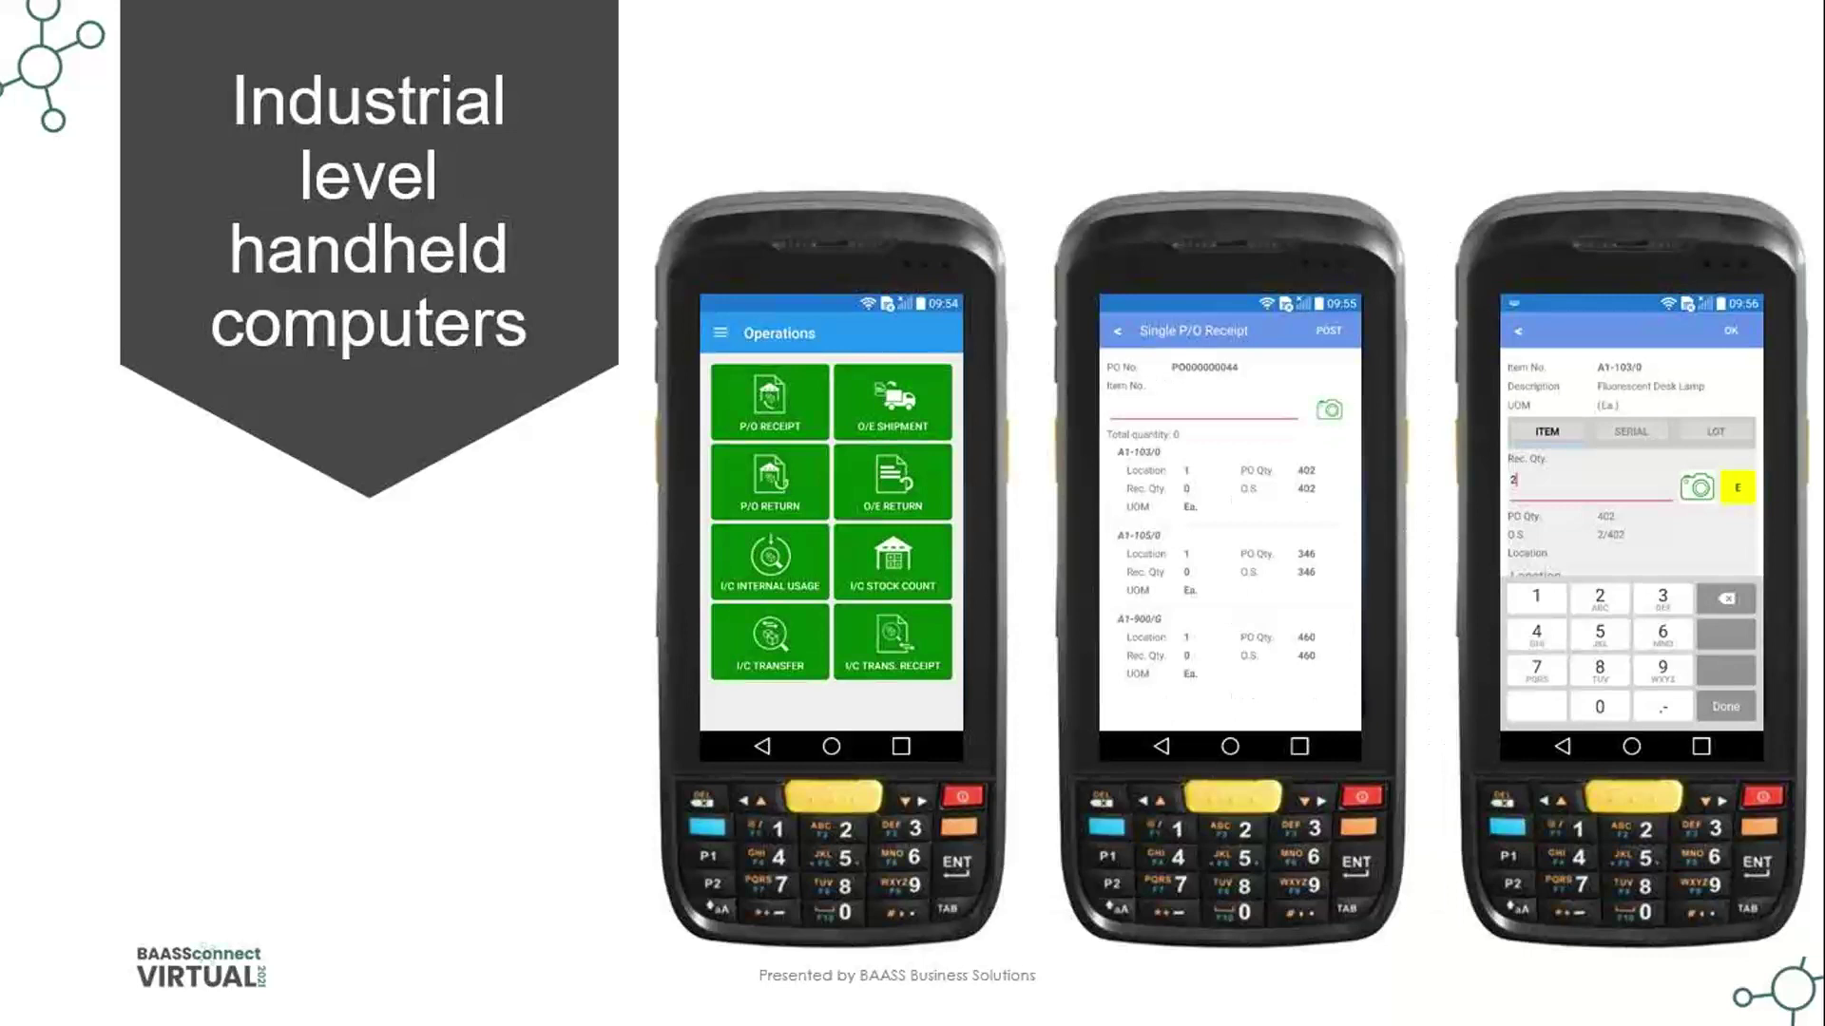
pyautogui.press('Left')
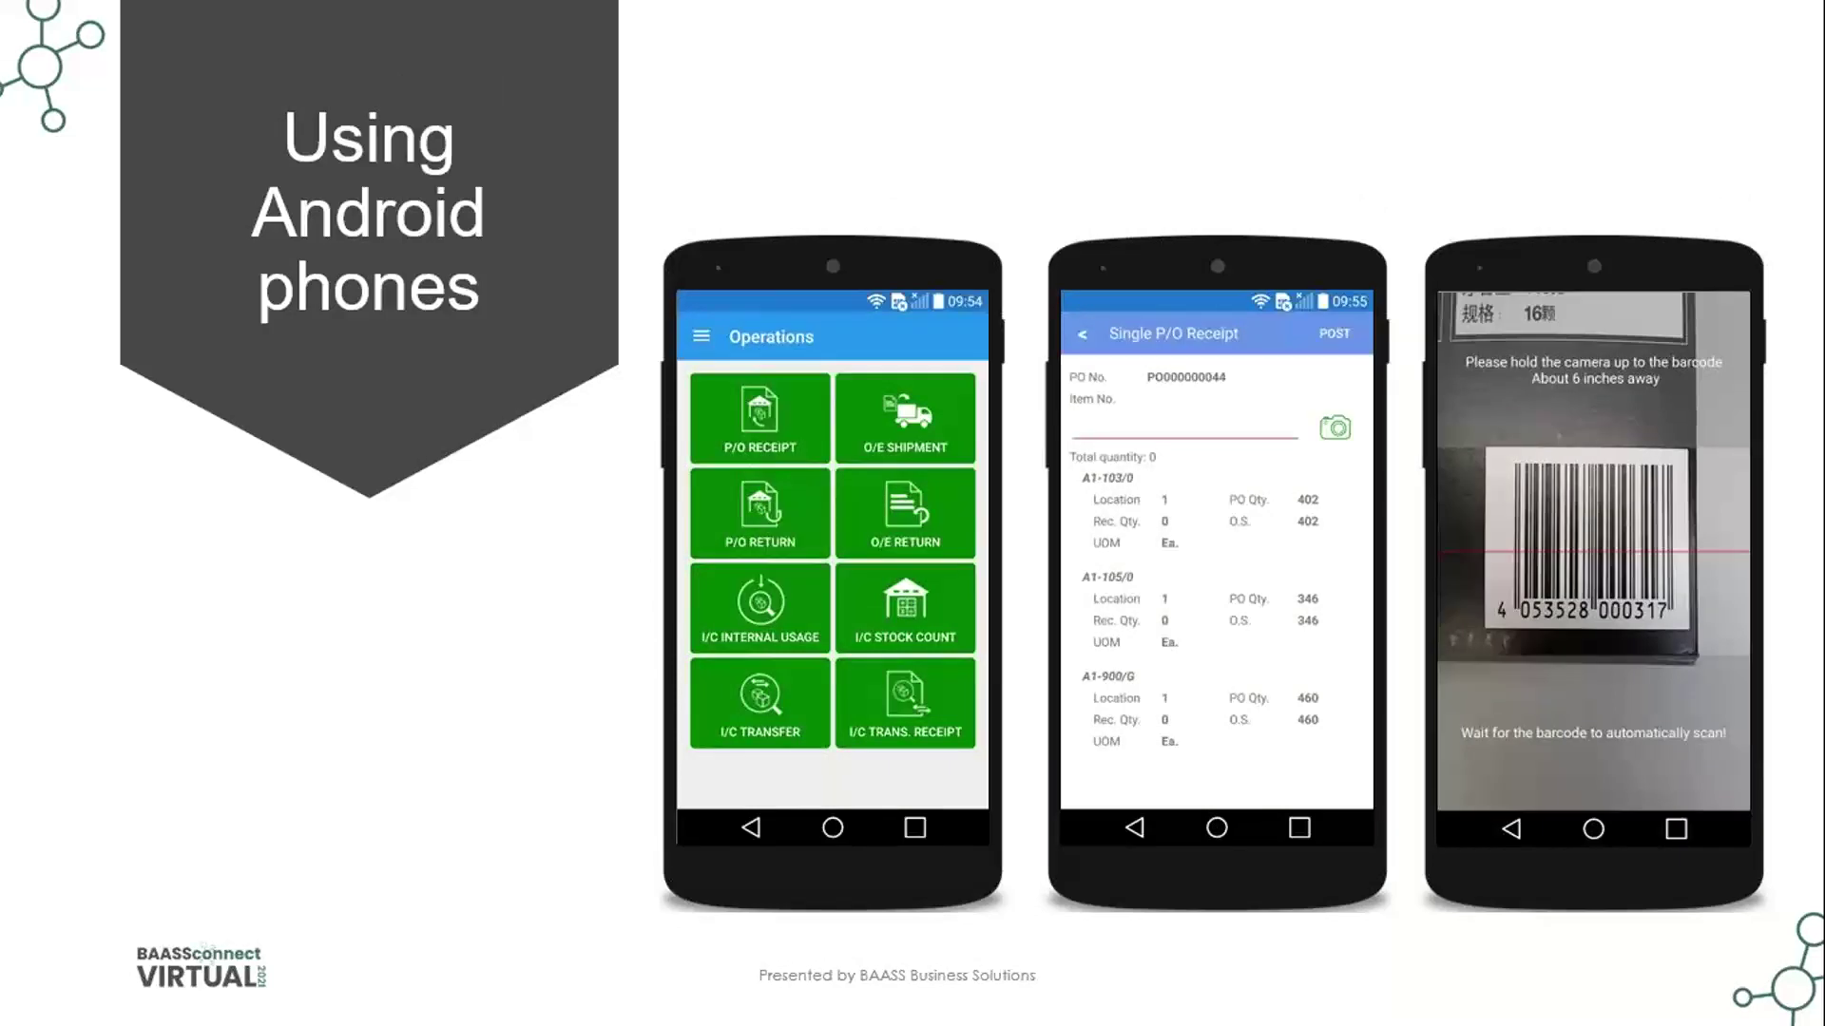
pyautogui.press('Right')
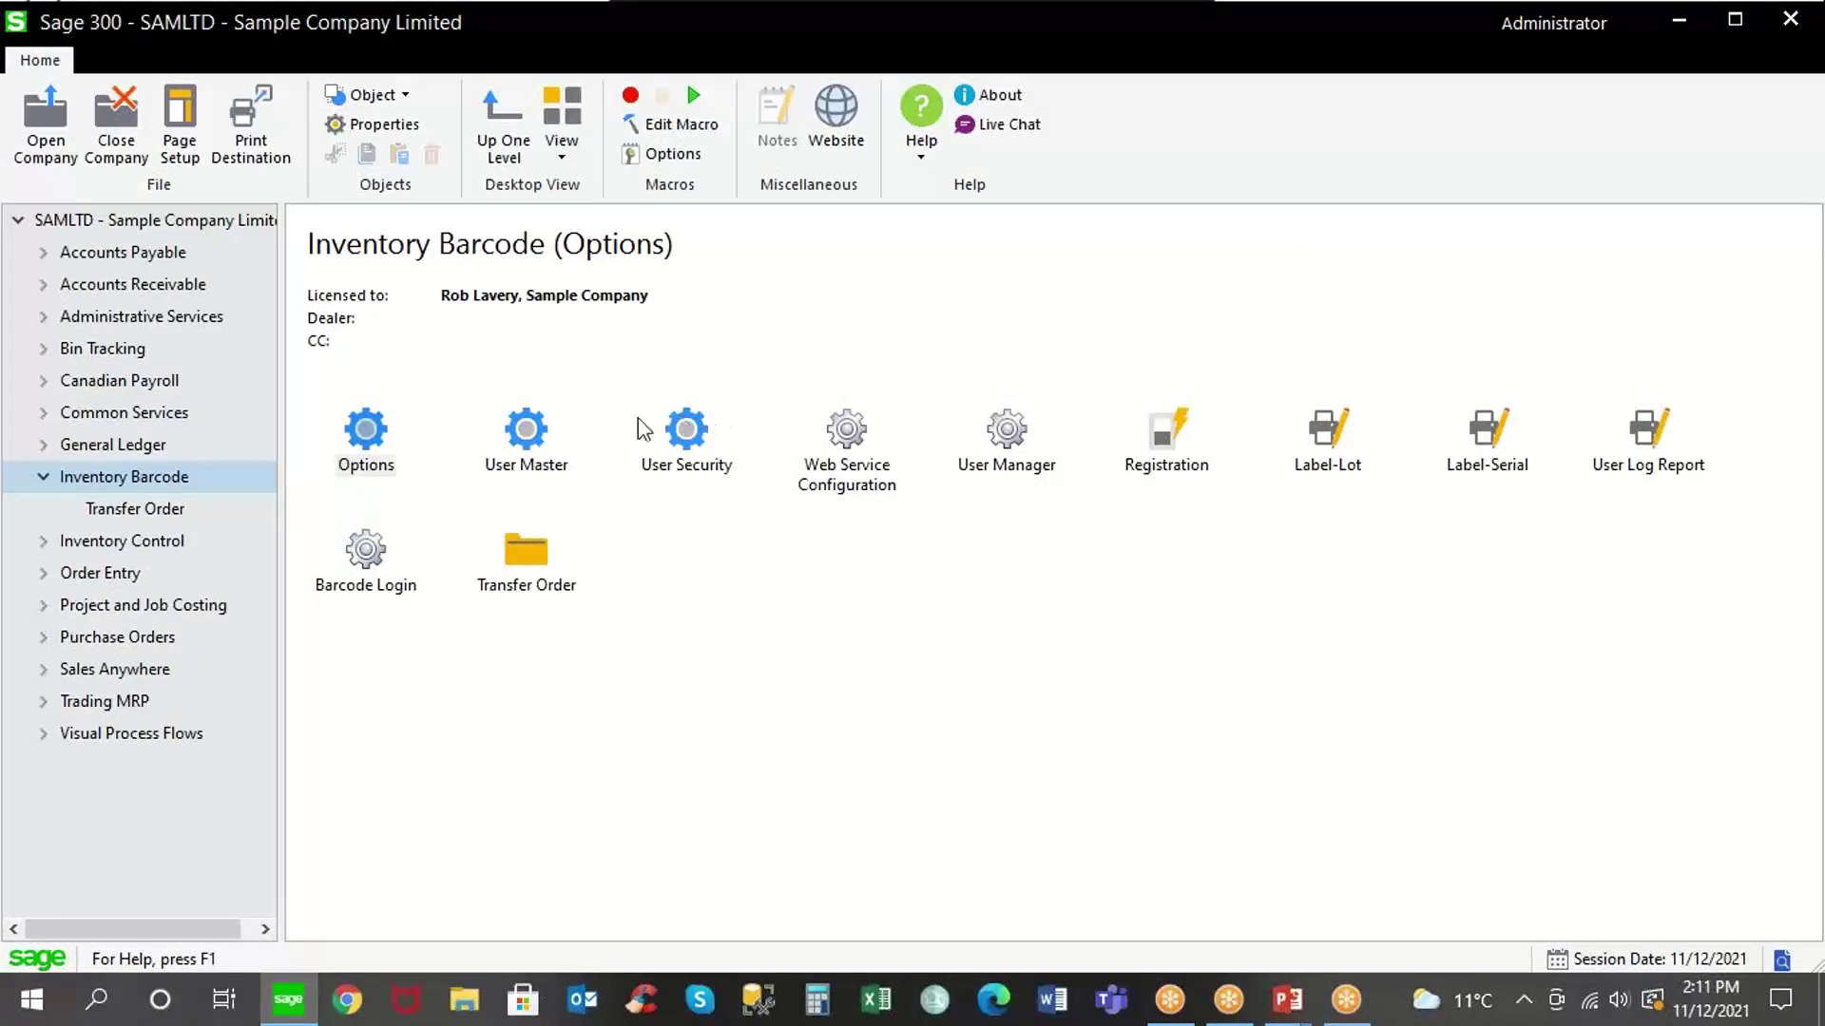
# Review the first barcode user's master record, close it, and open User Security.
pyautogui.doubleClick(539, 435)
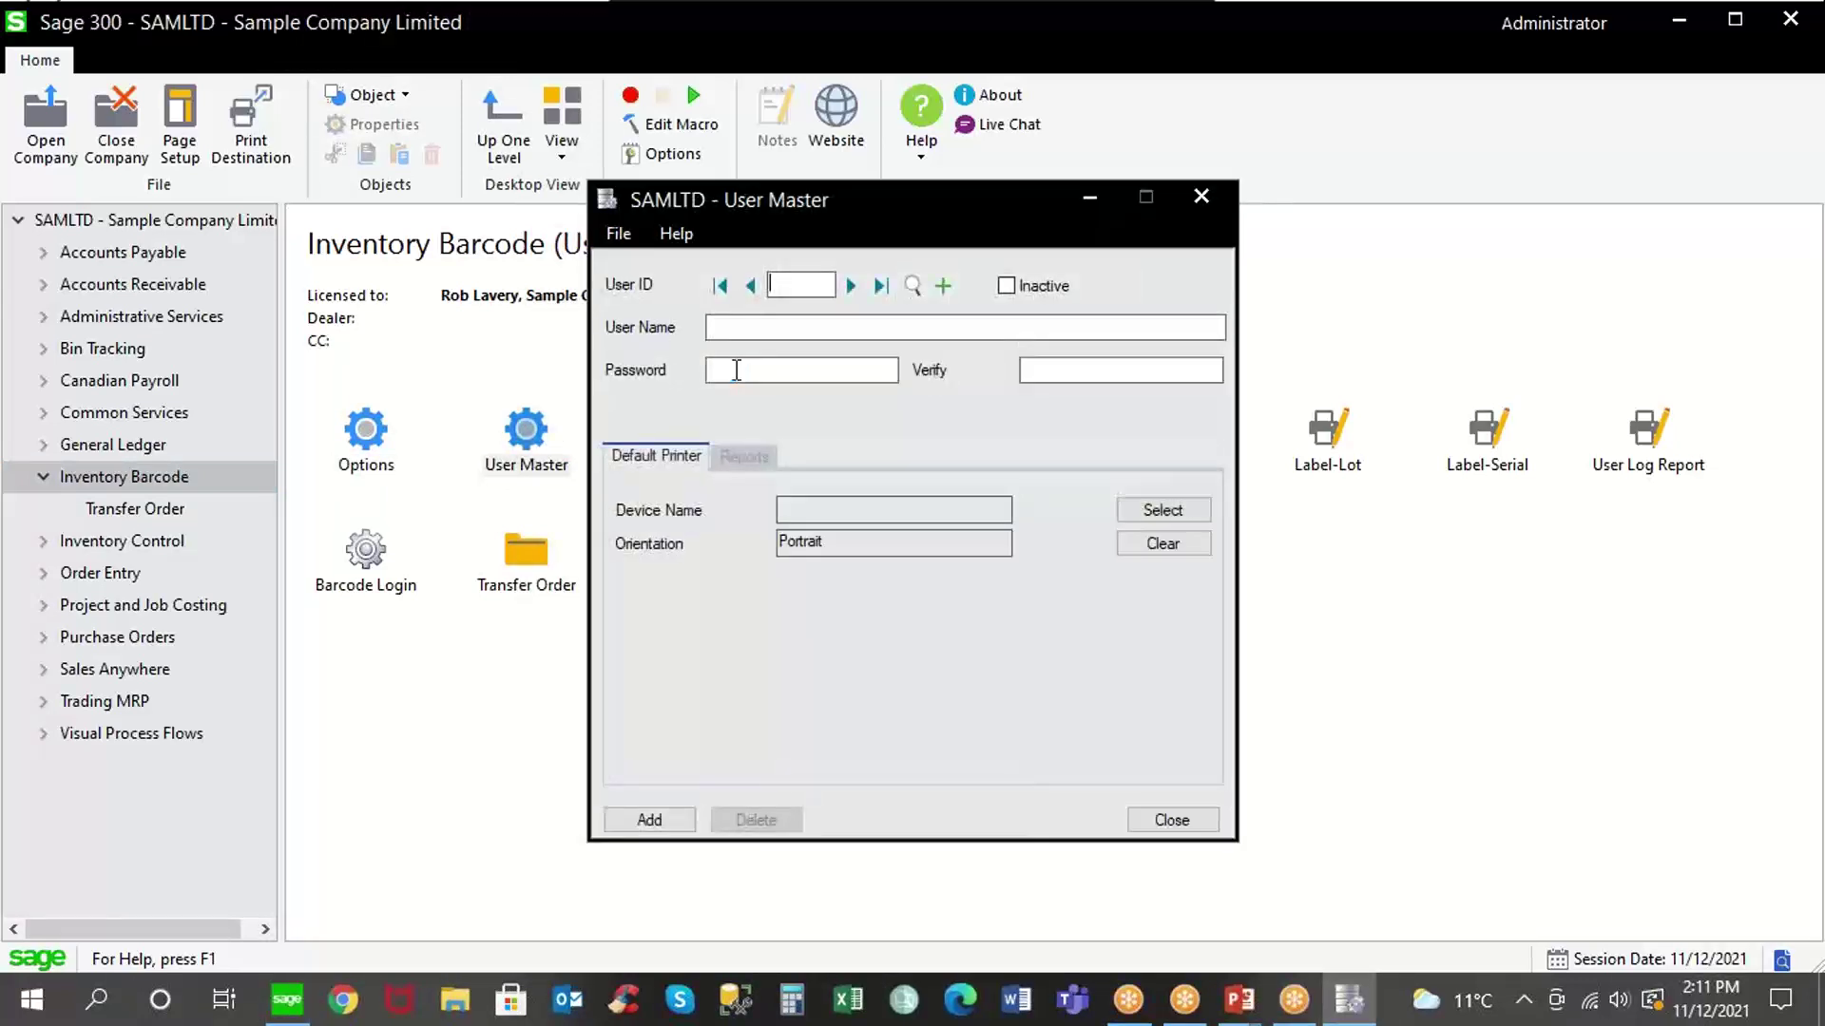
pyautogui.click(851, 285)
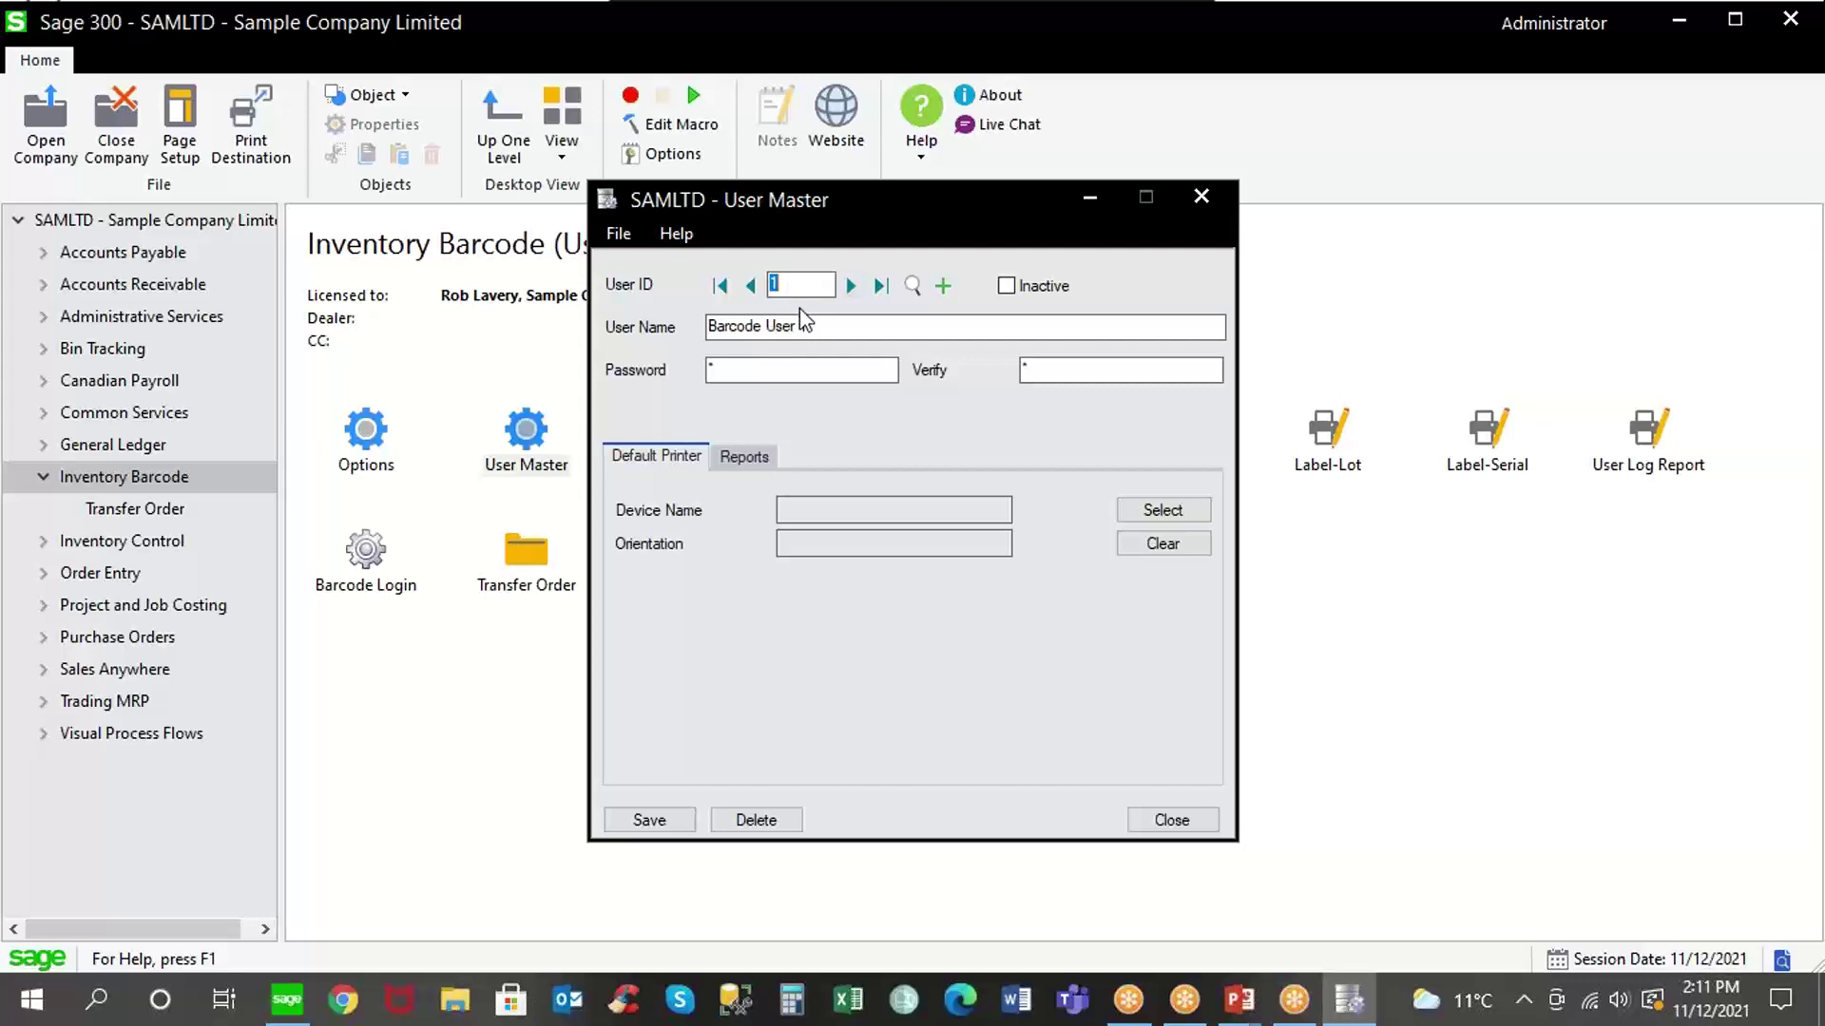
pyautogui.click(1171, 820)
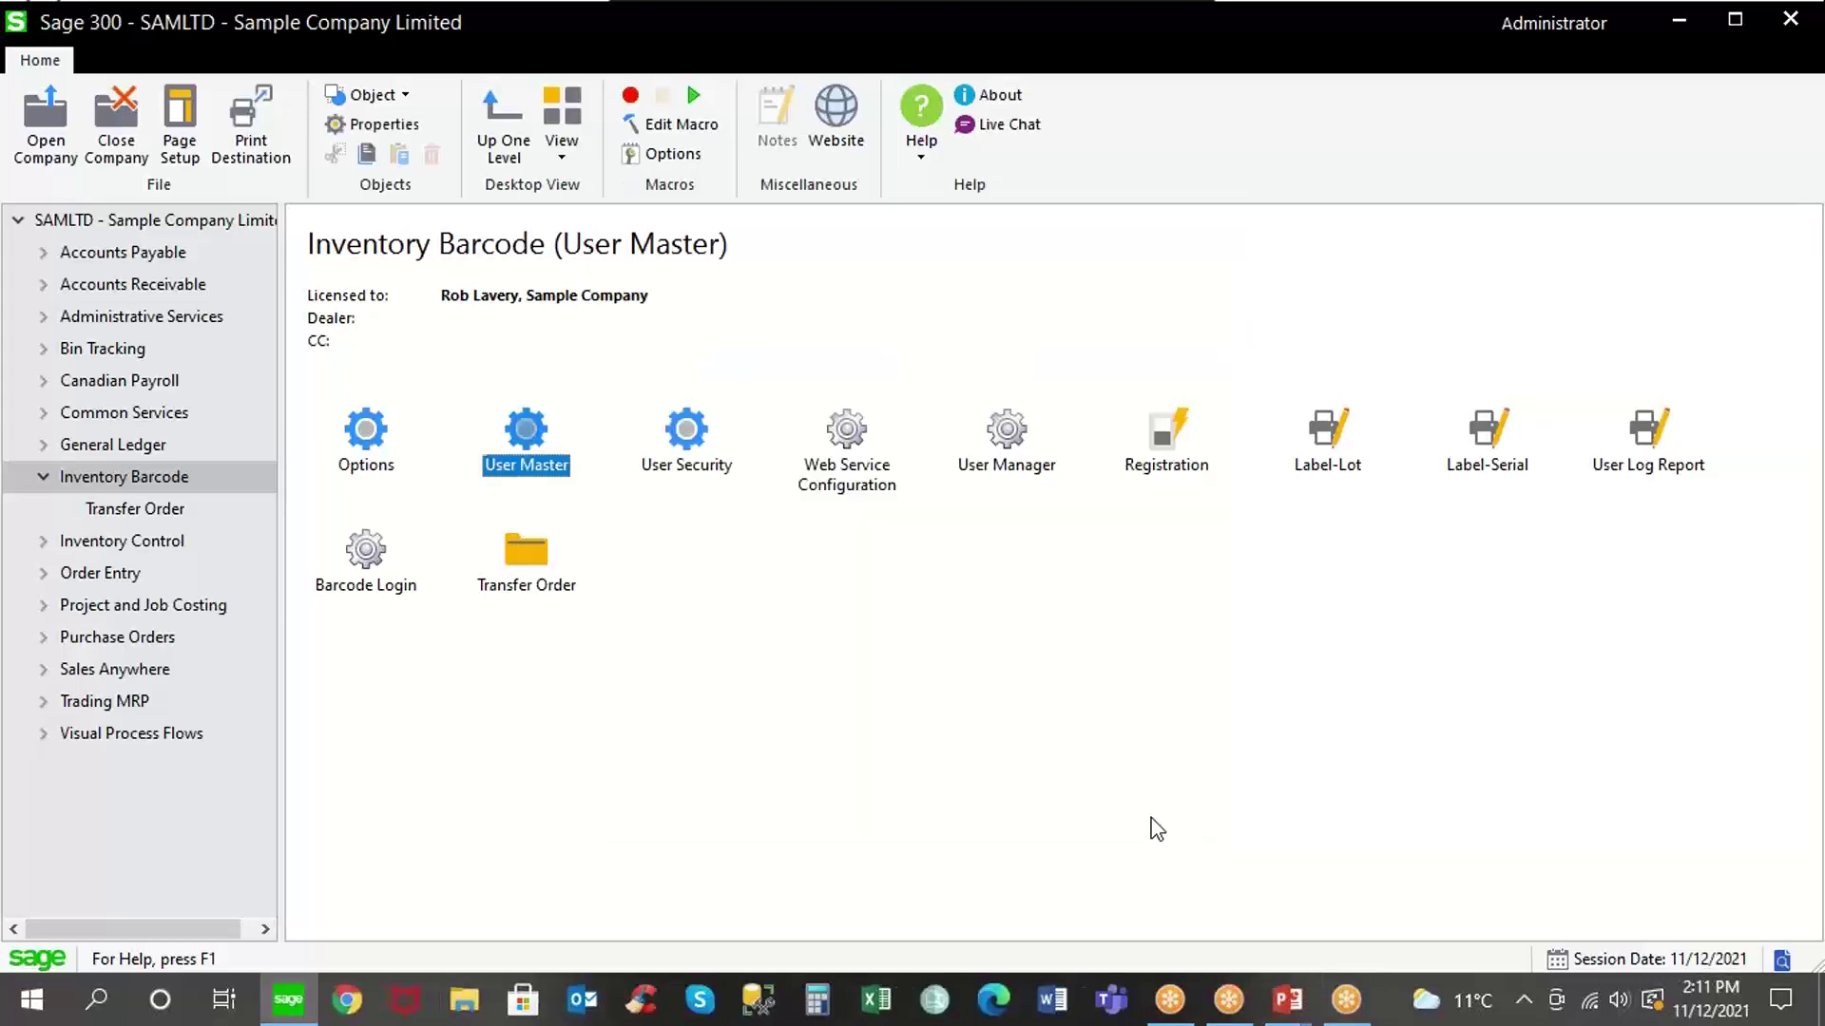
pyautogui.click(690, 435)
pyautogui.doubleClick(690, 435)
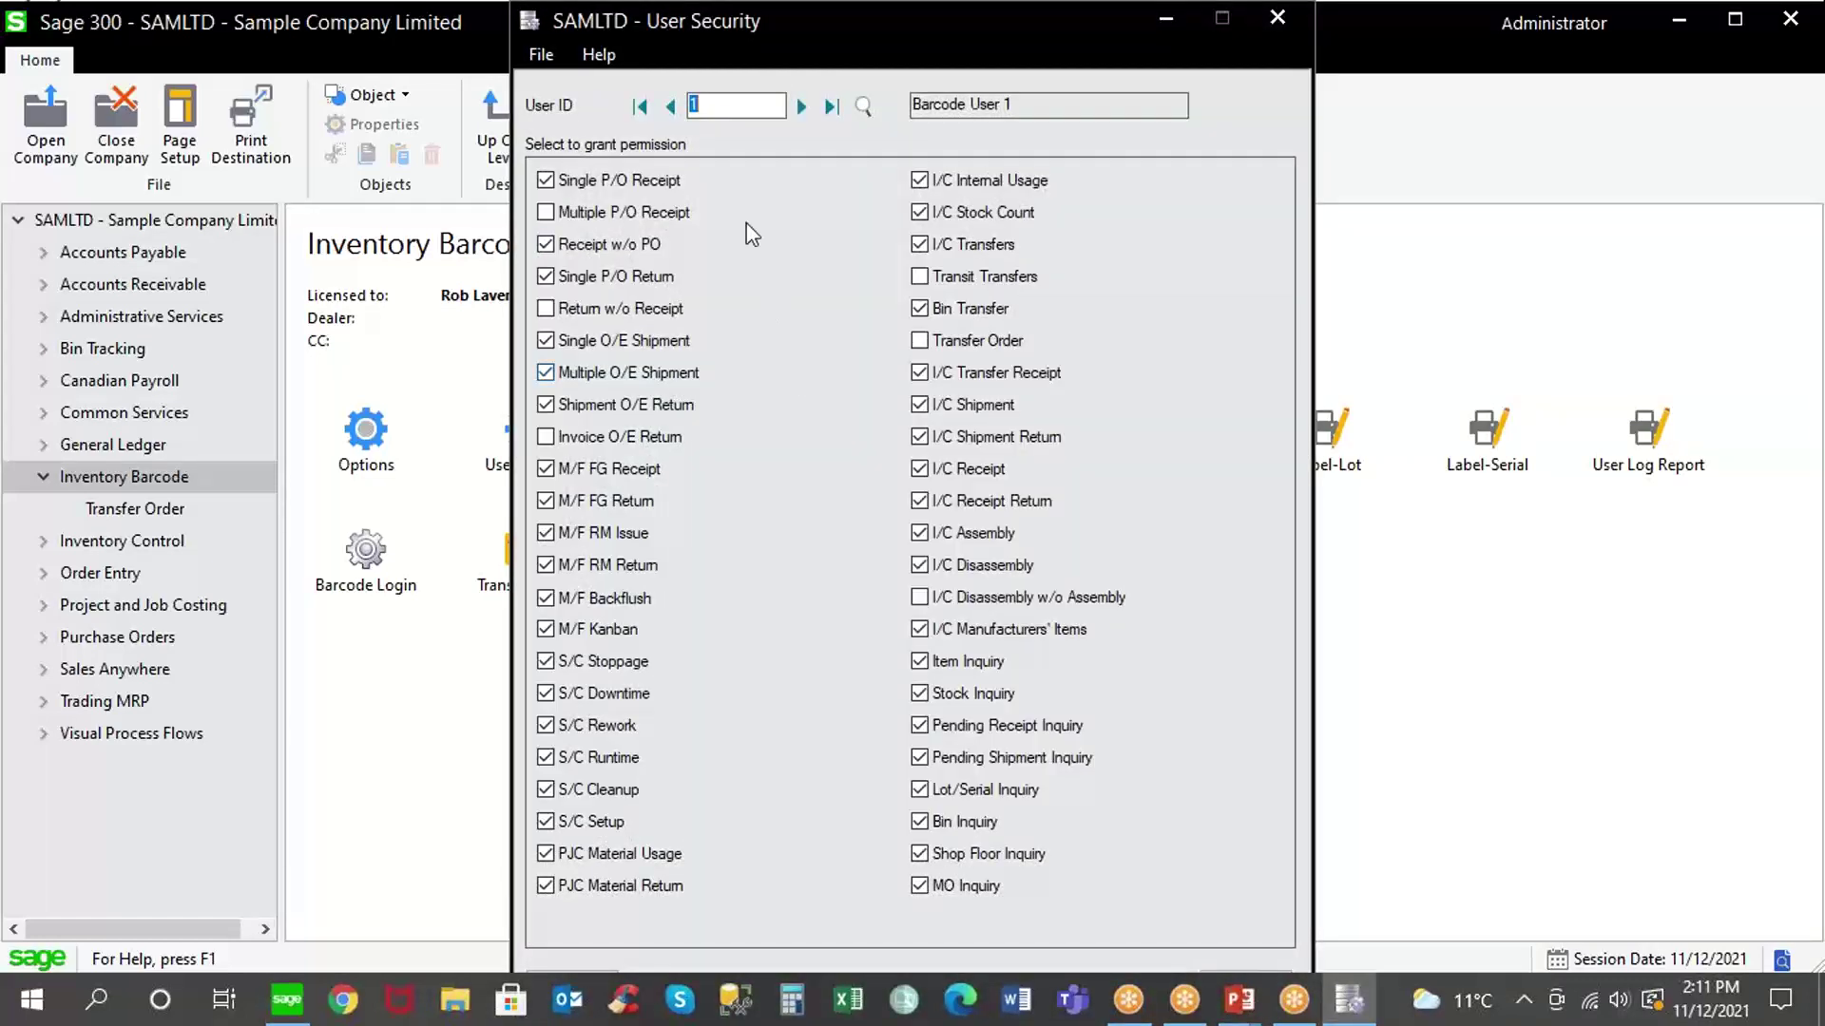
pyautogui.click(103, 45)
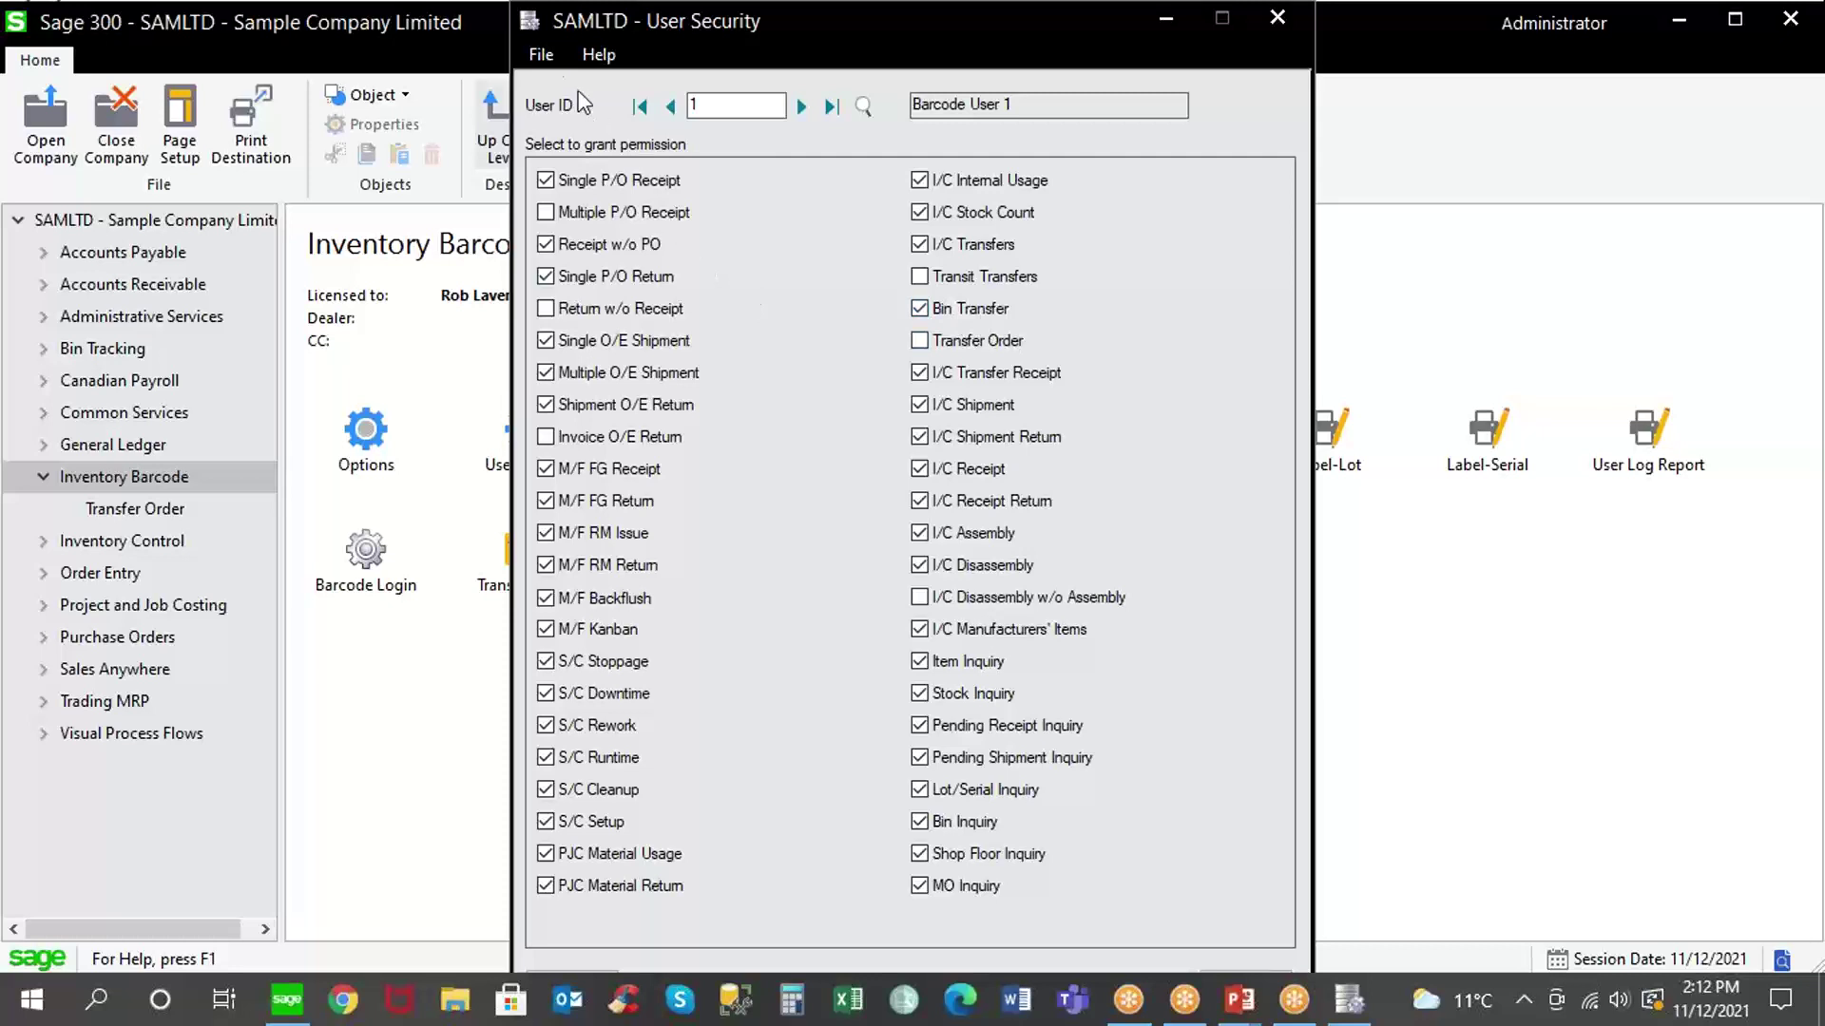
pyautogui.click(541, 54)
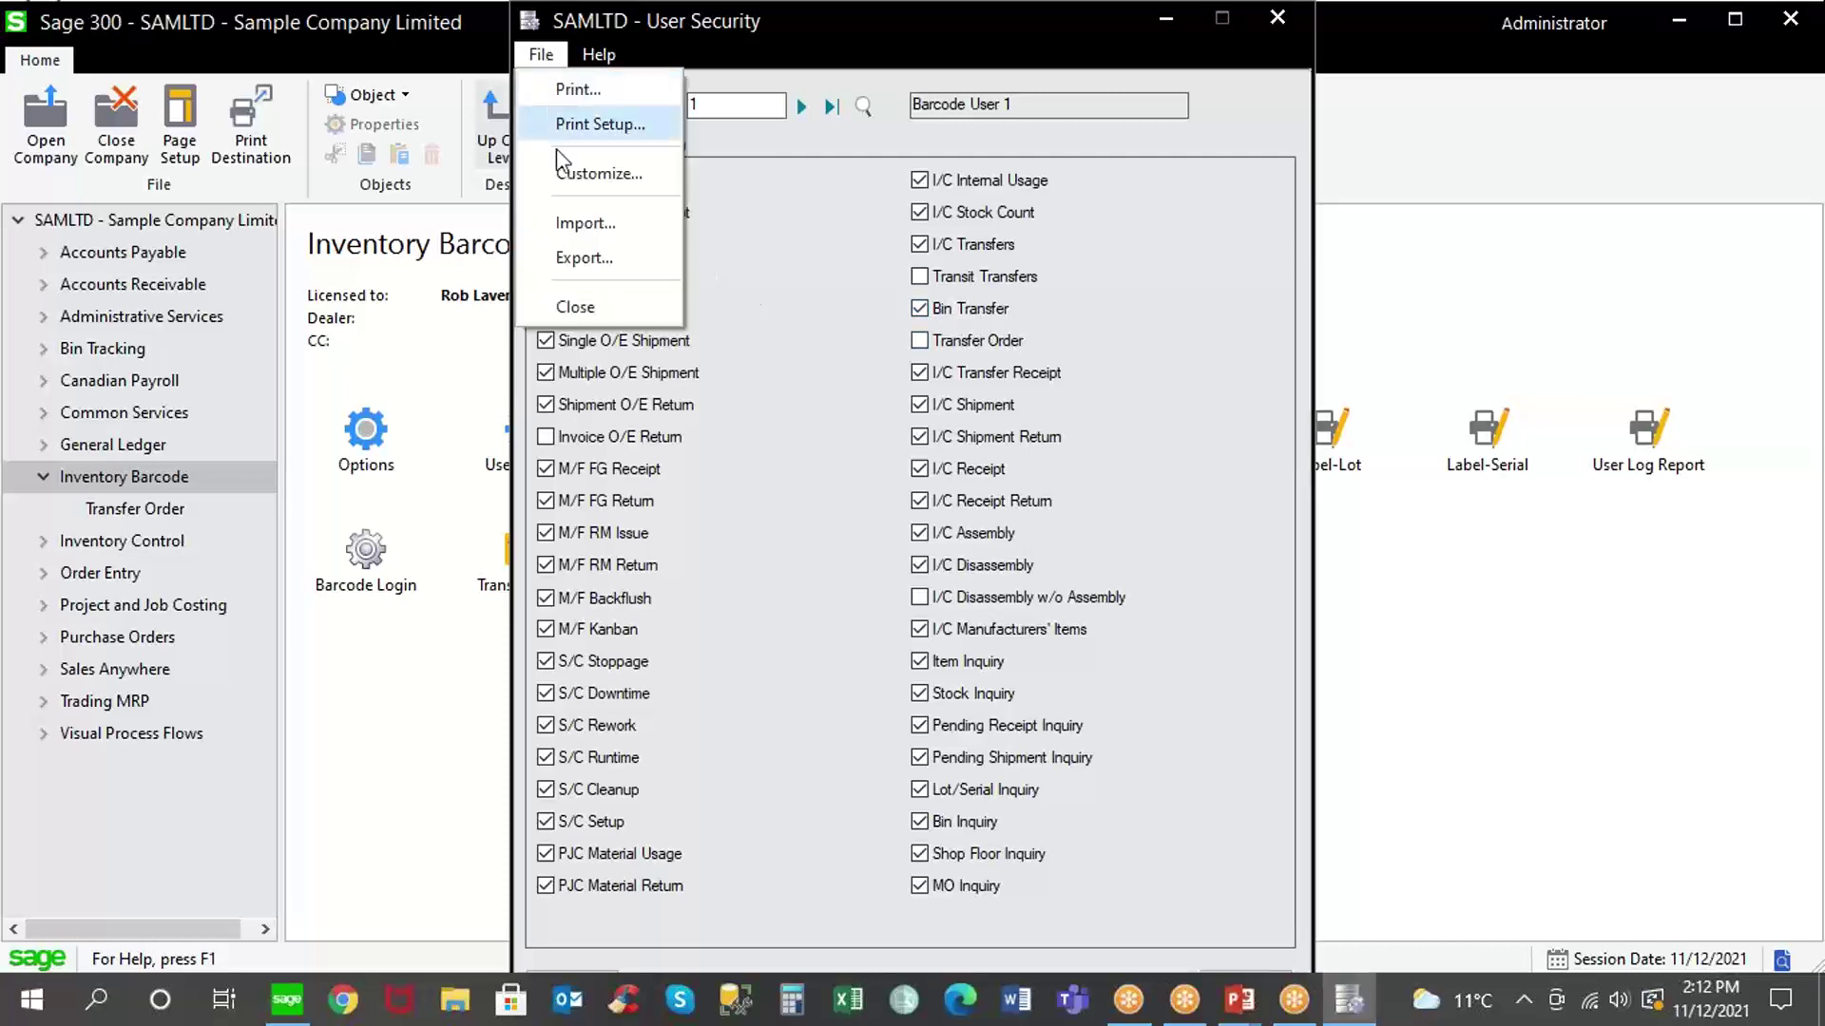
pyautogui.click(586, 306)
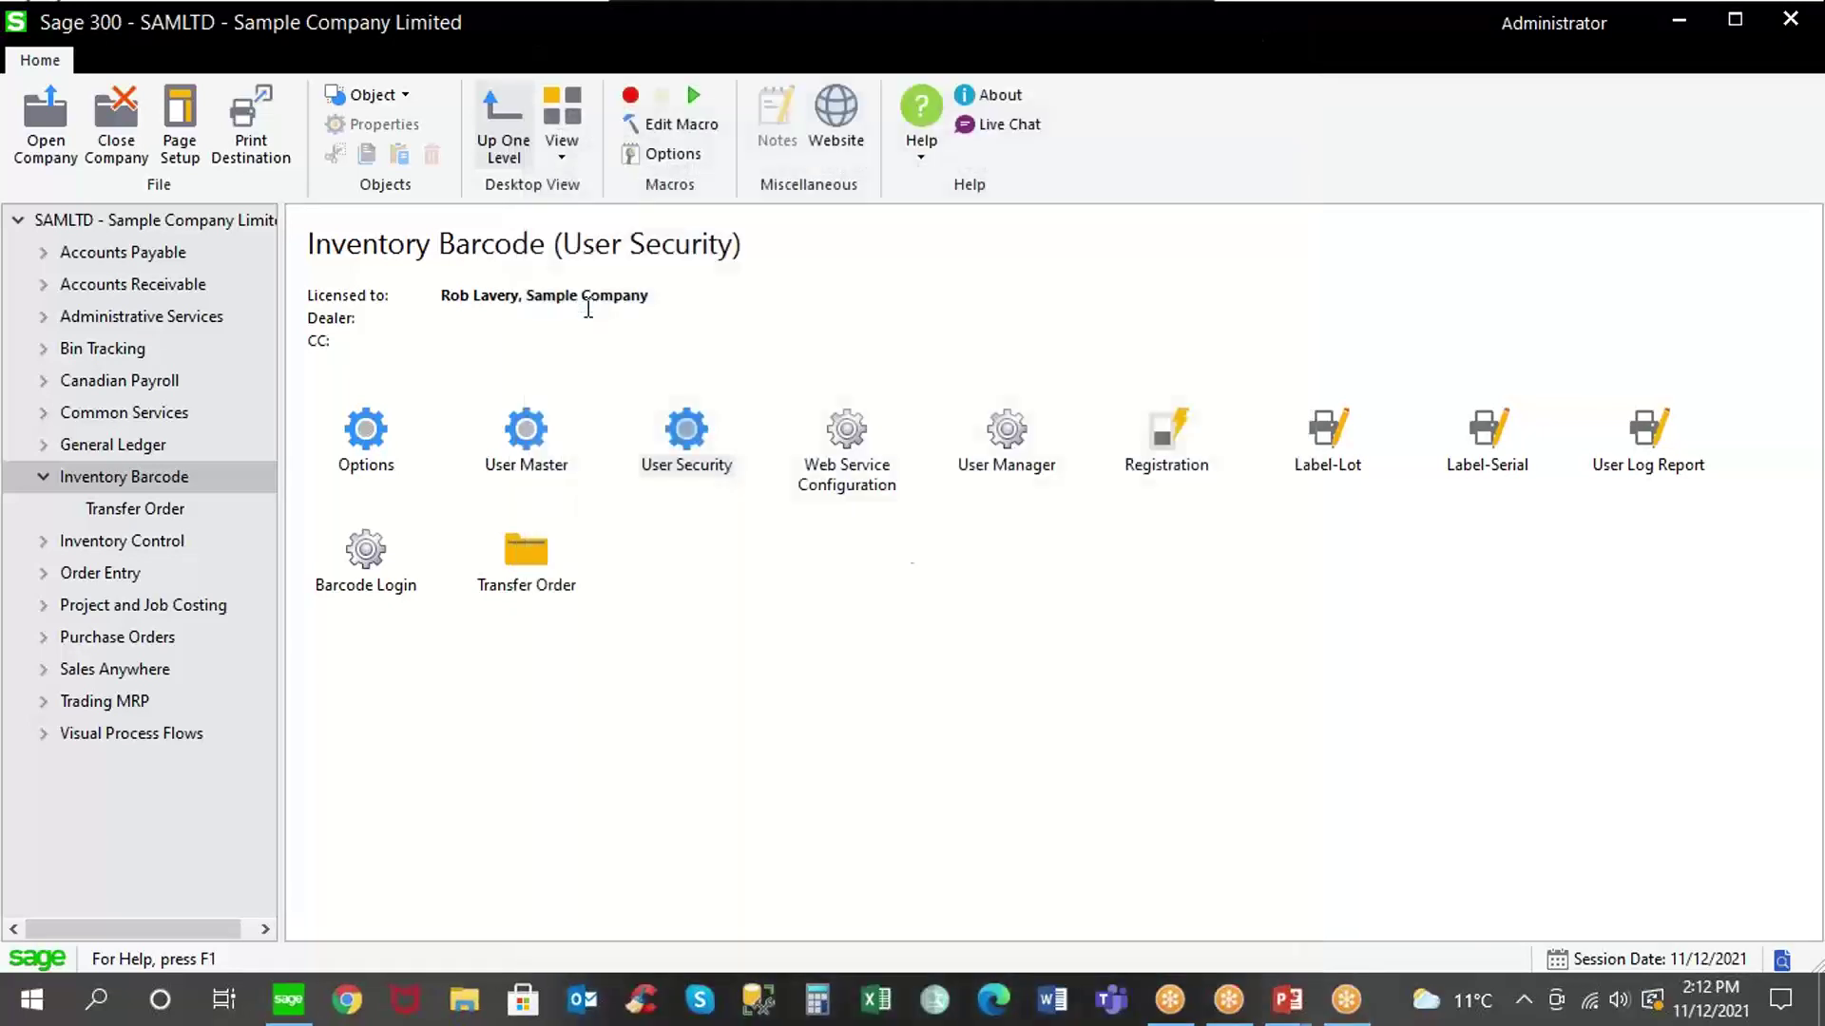
# Review the web service's database user ID, password and Sage 300 user ID settings.
pyautogui.doubleClick(841, 437)
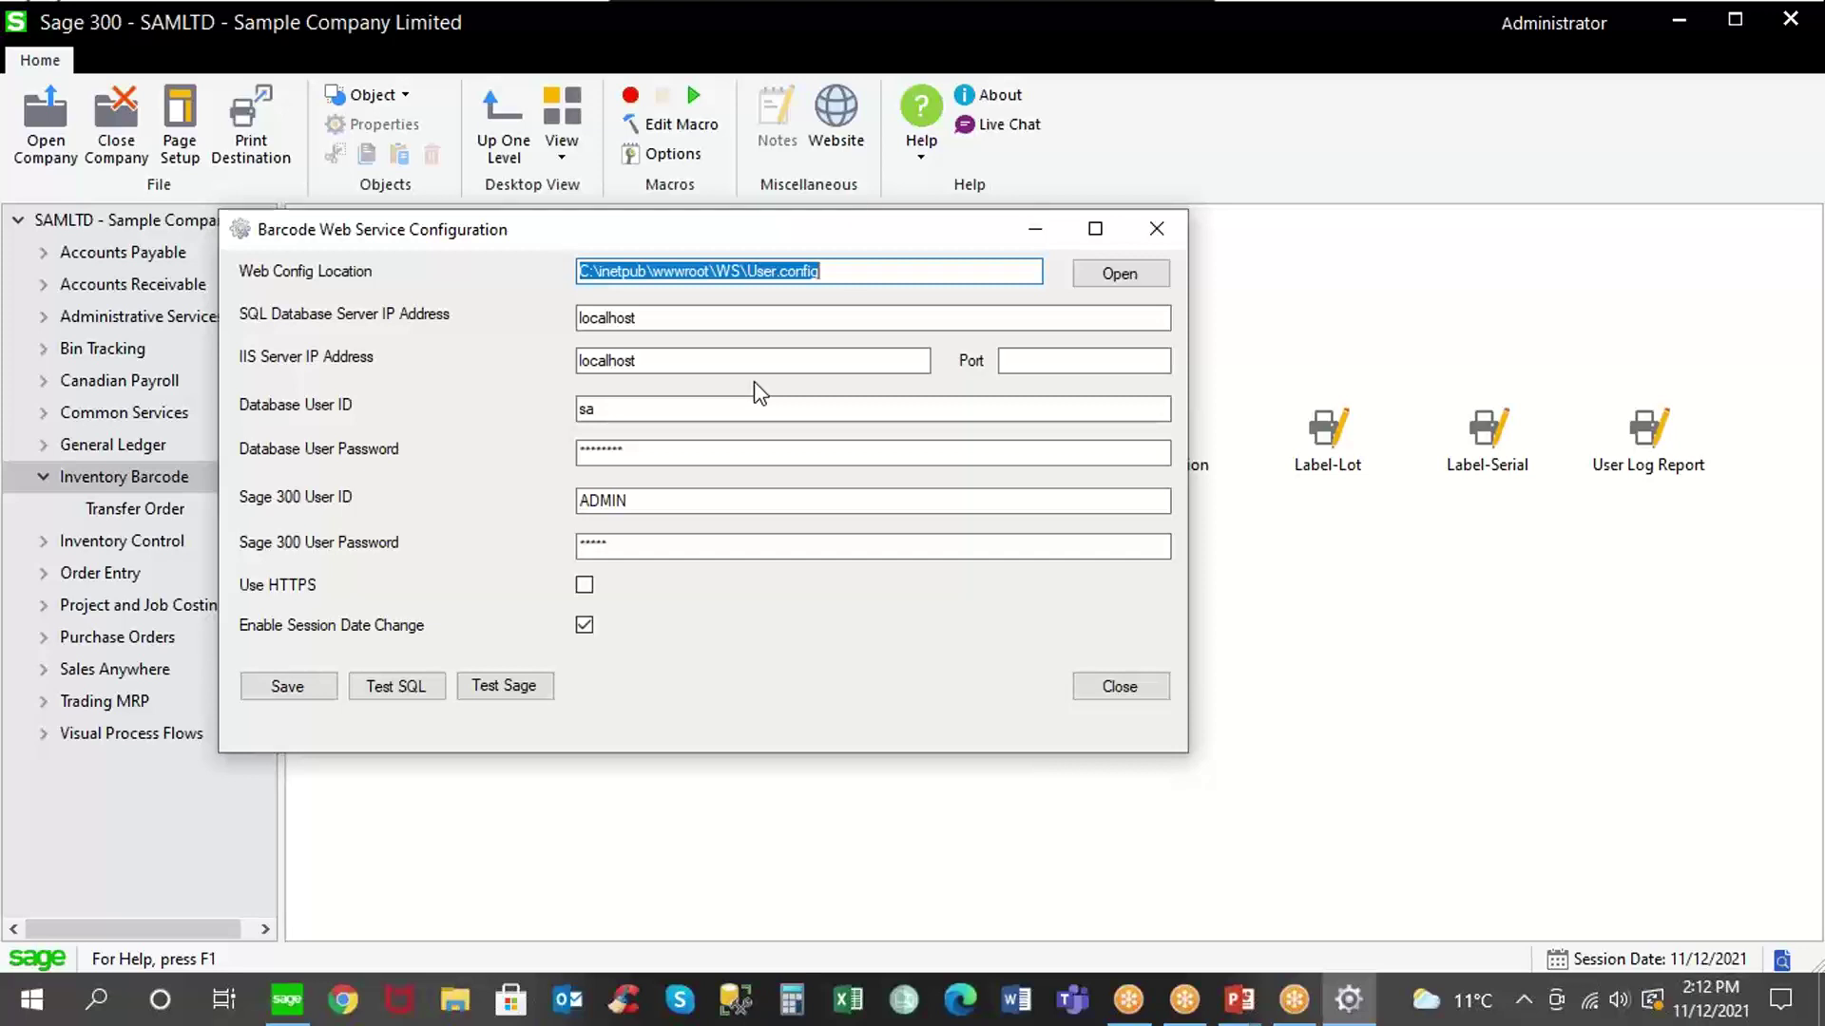
pyautogui.click(659, 411)
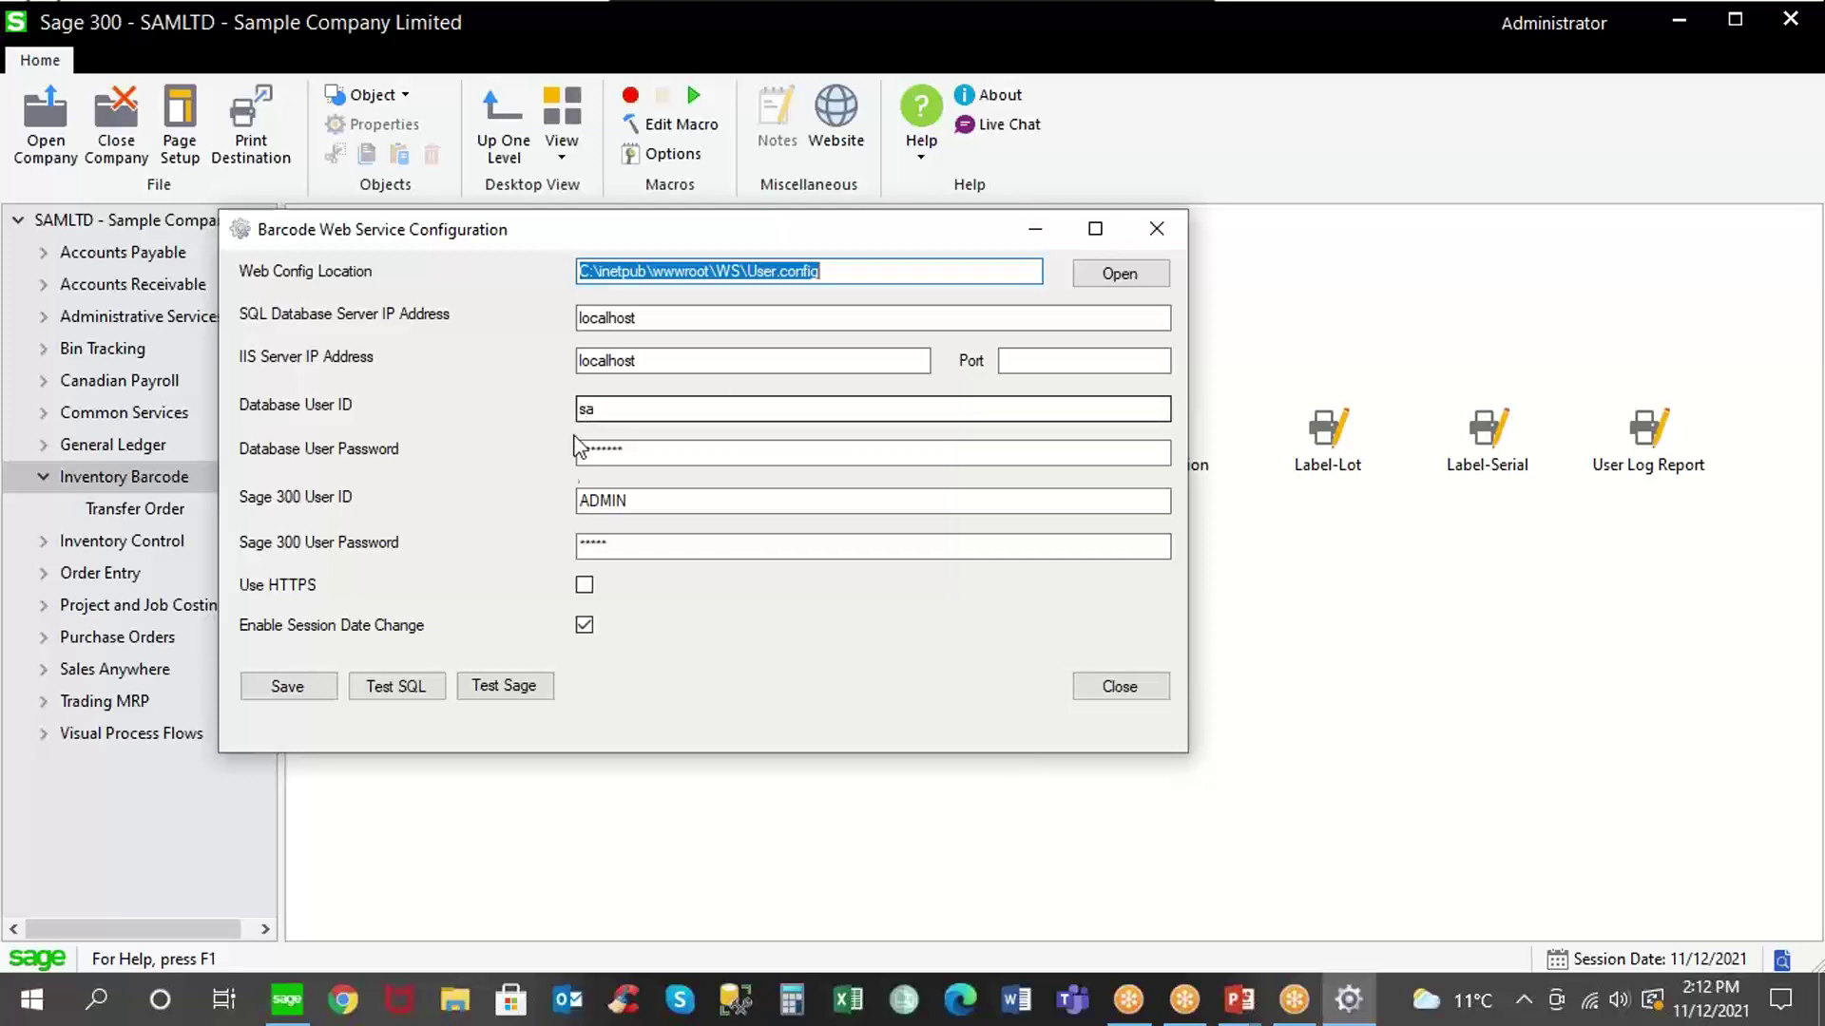
pyautogui.click(577, 446)
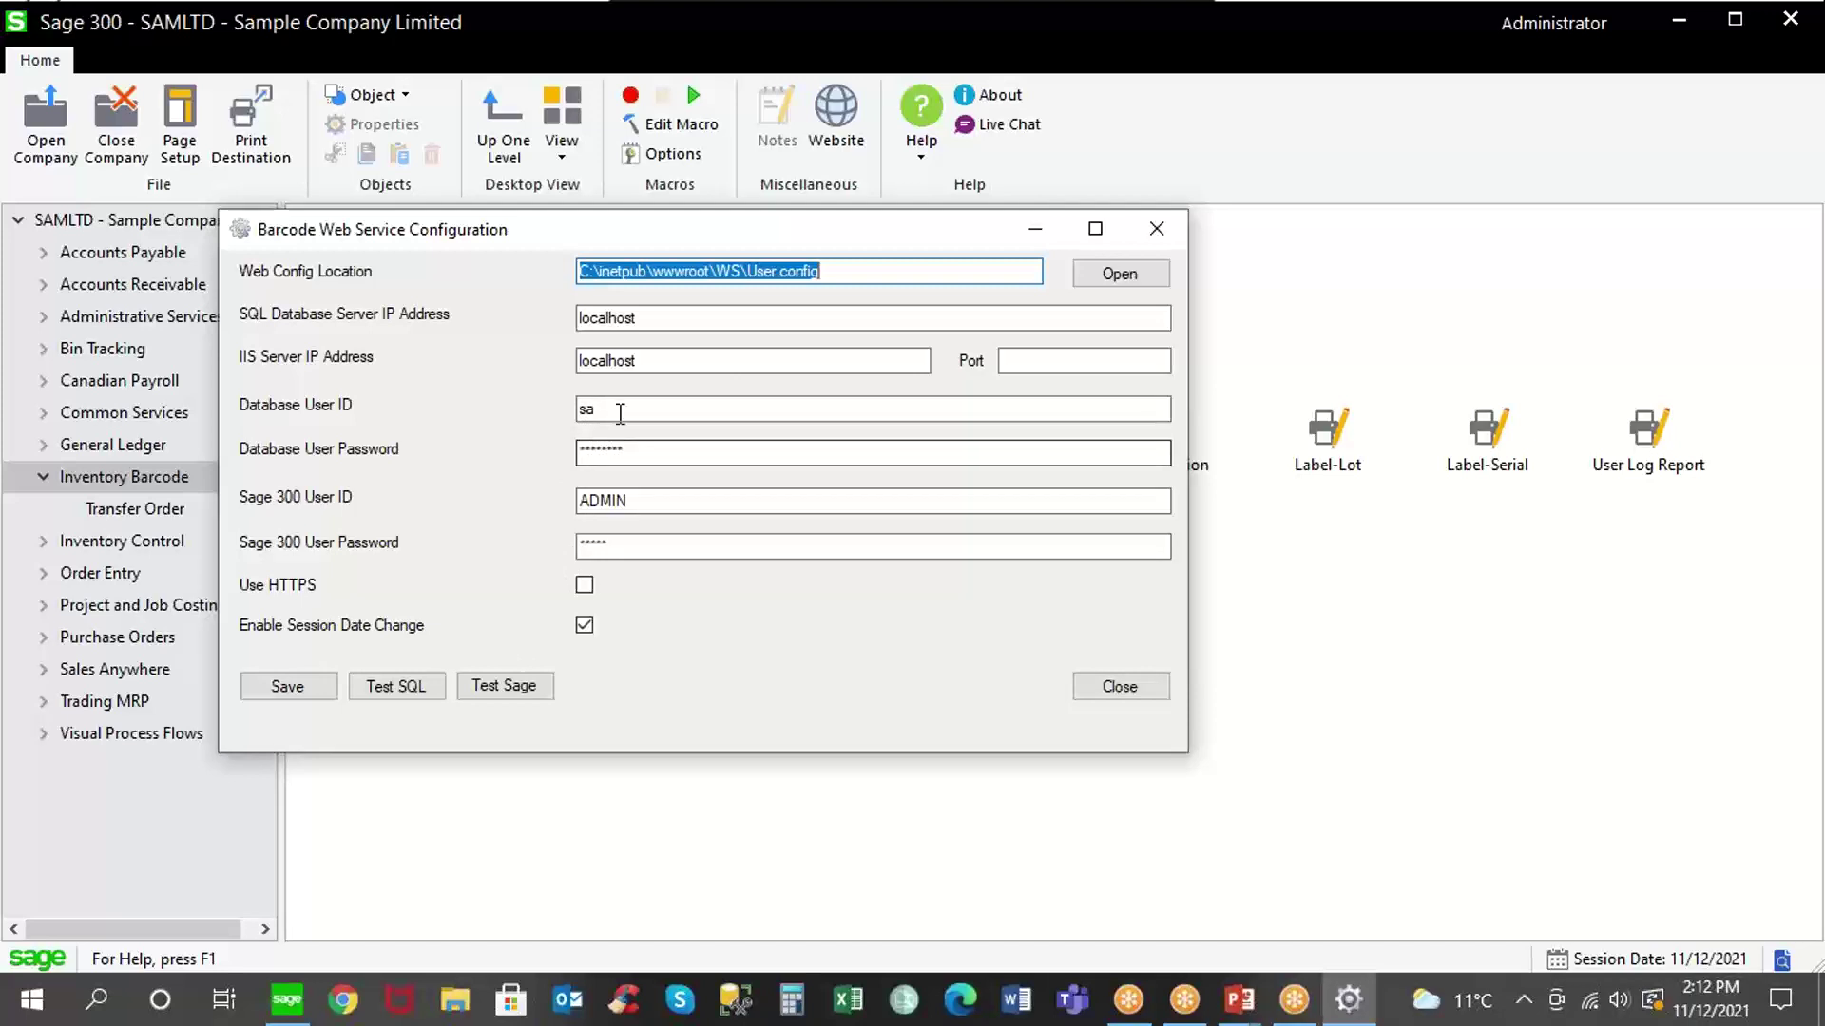
pyautogui.click(620, 411)
pyautogui.click(665, 501)
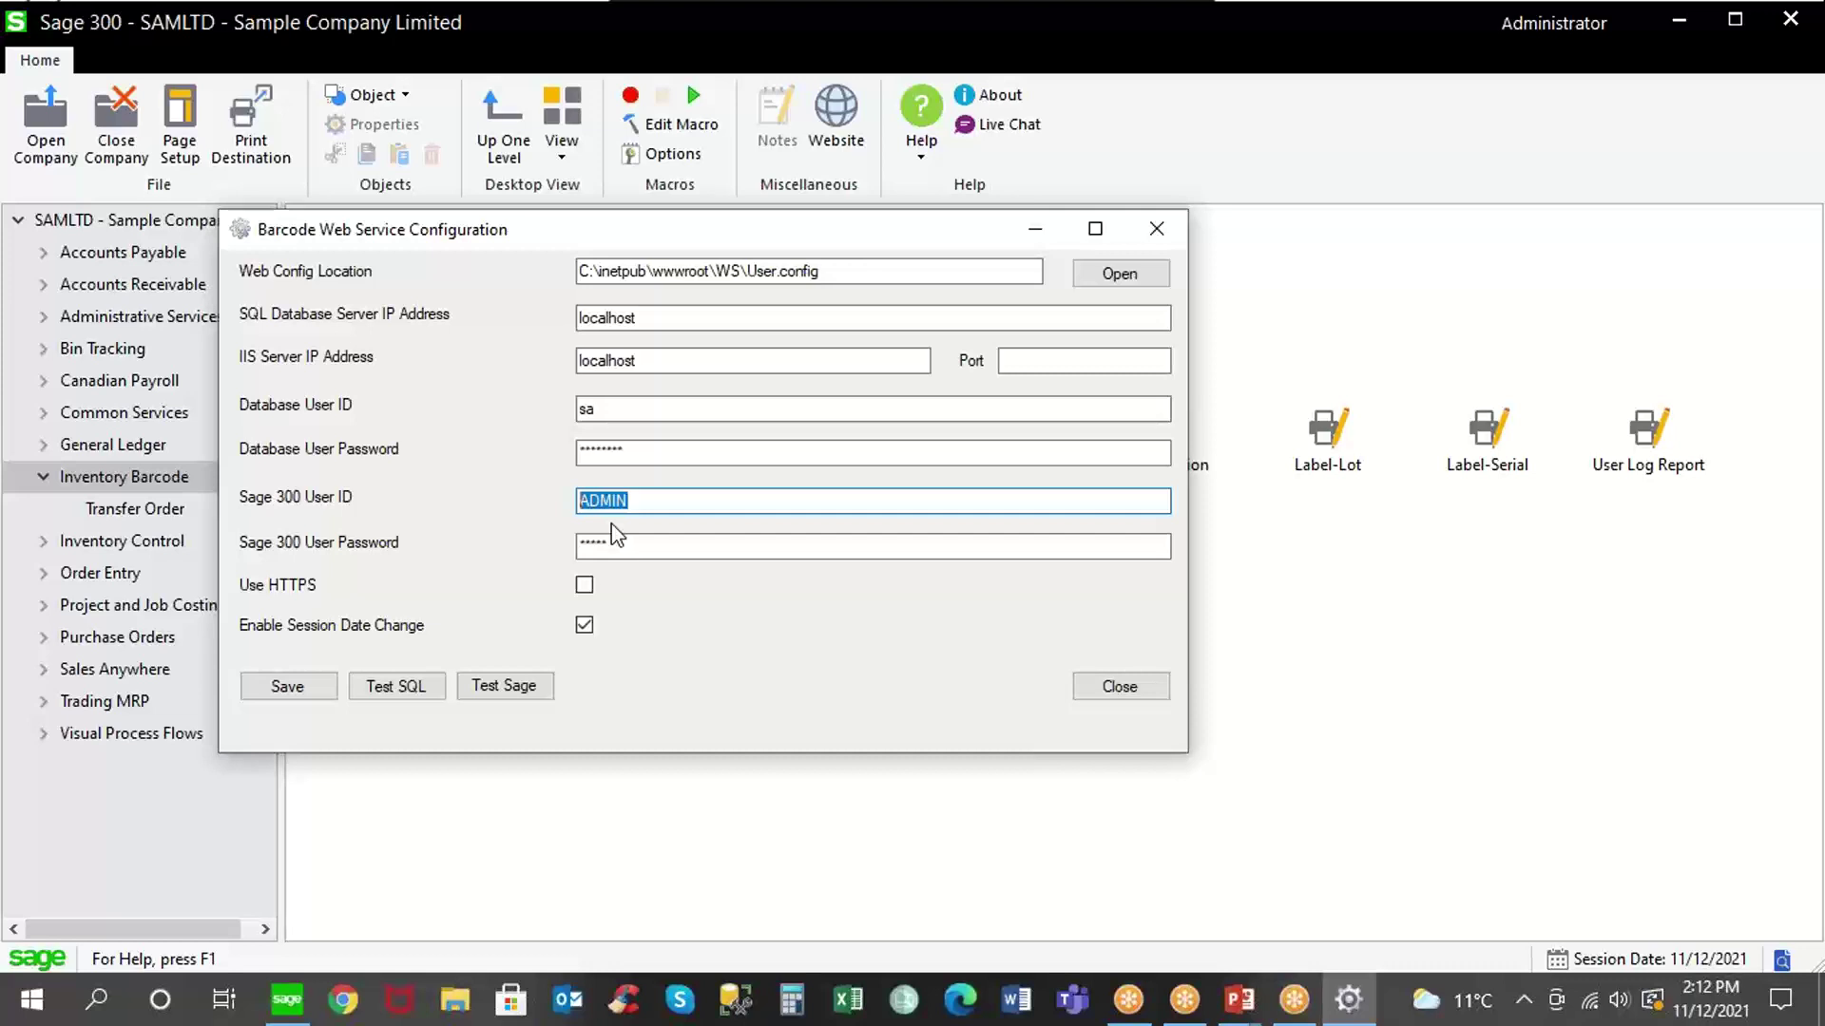
# Test the Sage connection against SAMLTD, then close the web service configuration.
pyautogui.click(513, 691)
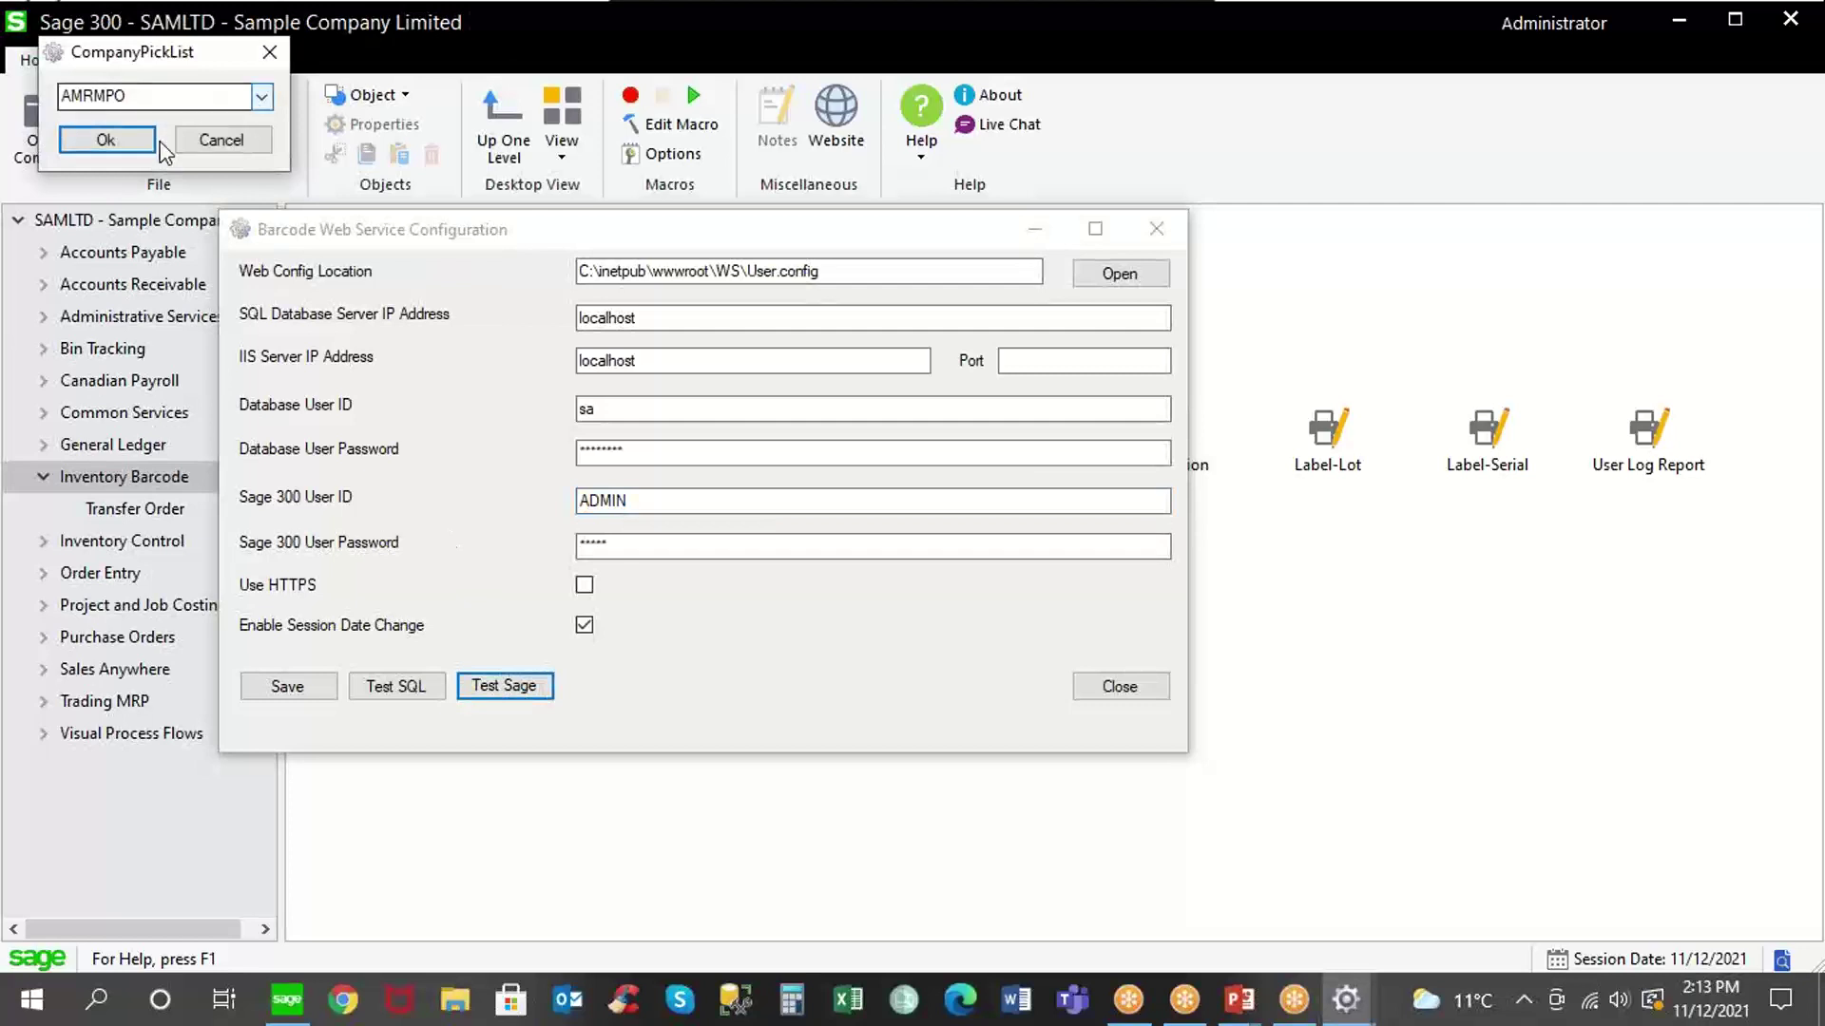
pyautogui.click(261, 96)
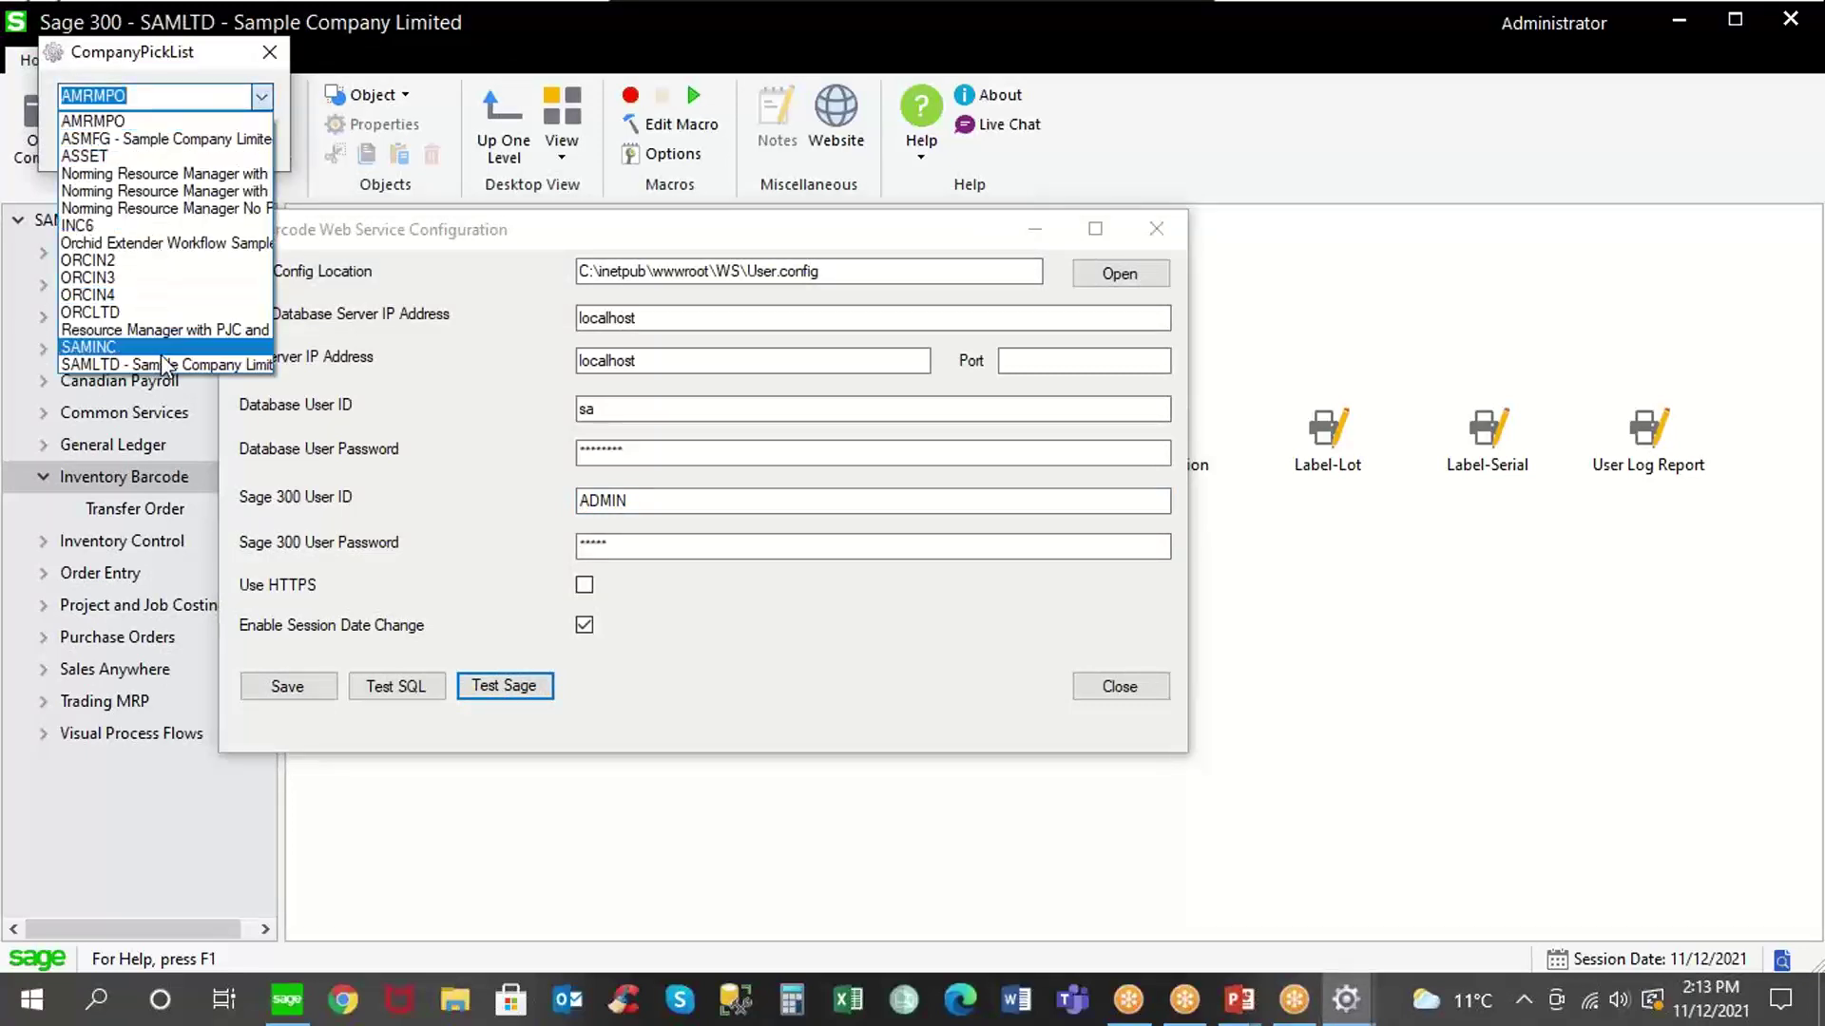
pyautogui.click(166, 364)
pyautogui.click(135, 148)
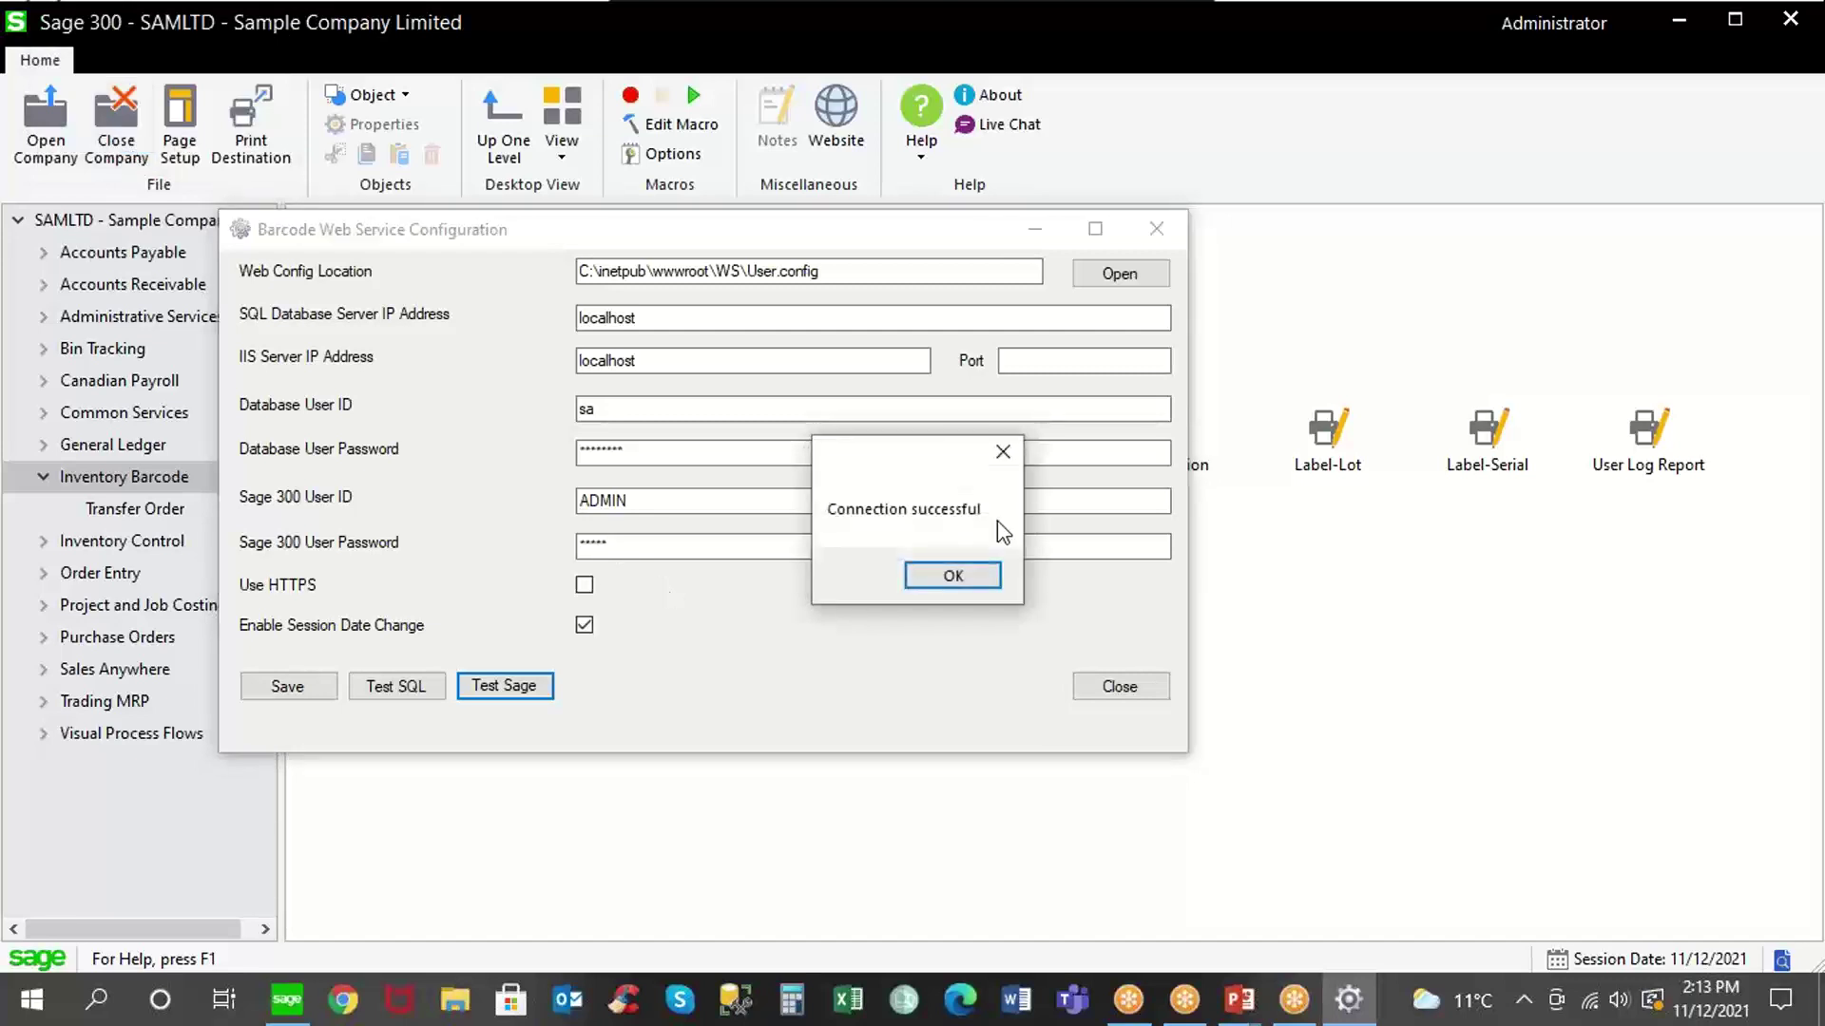
pyautogui.click(950, 575)
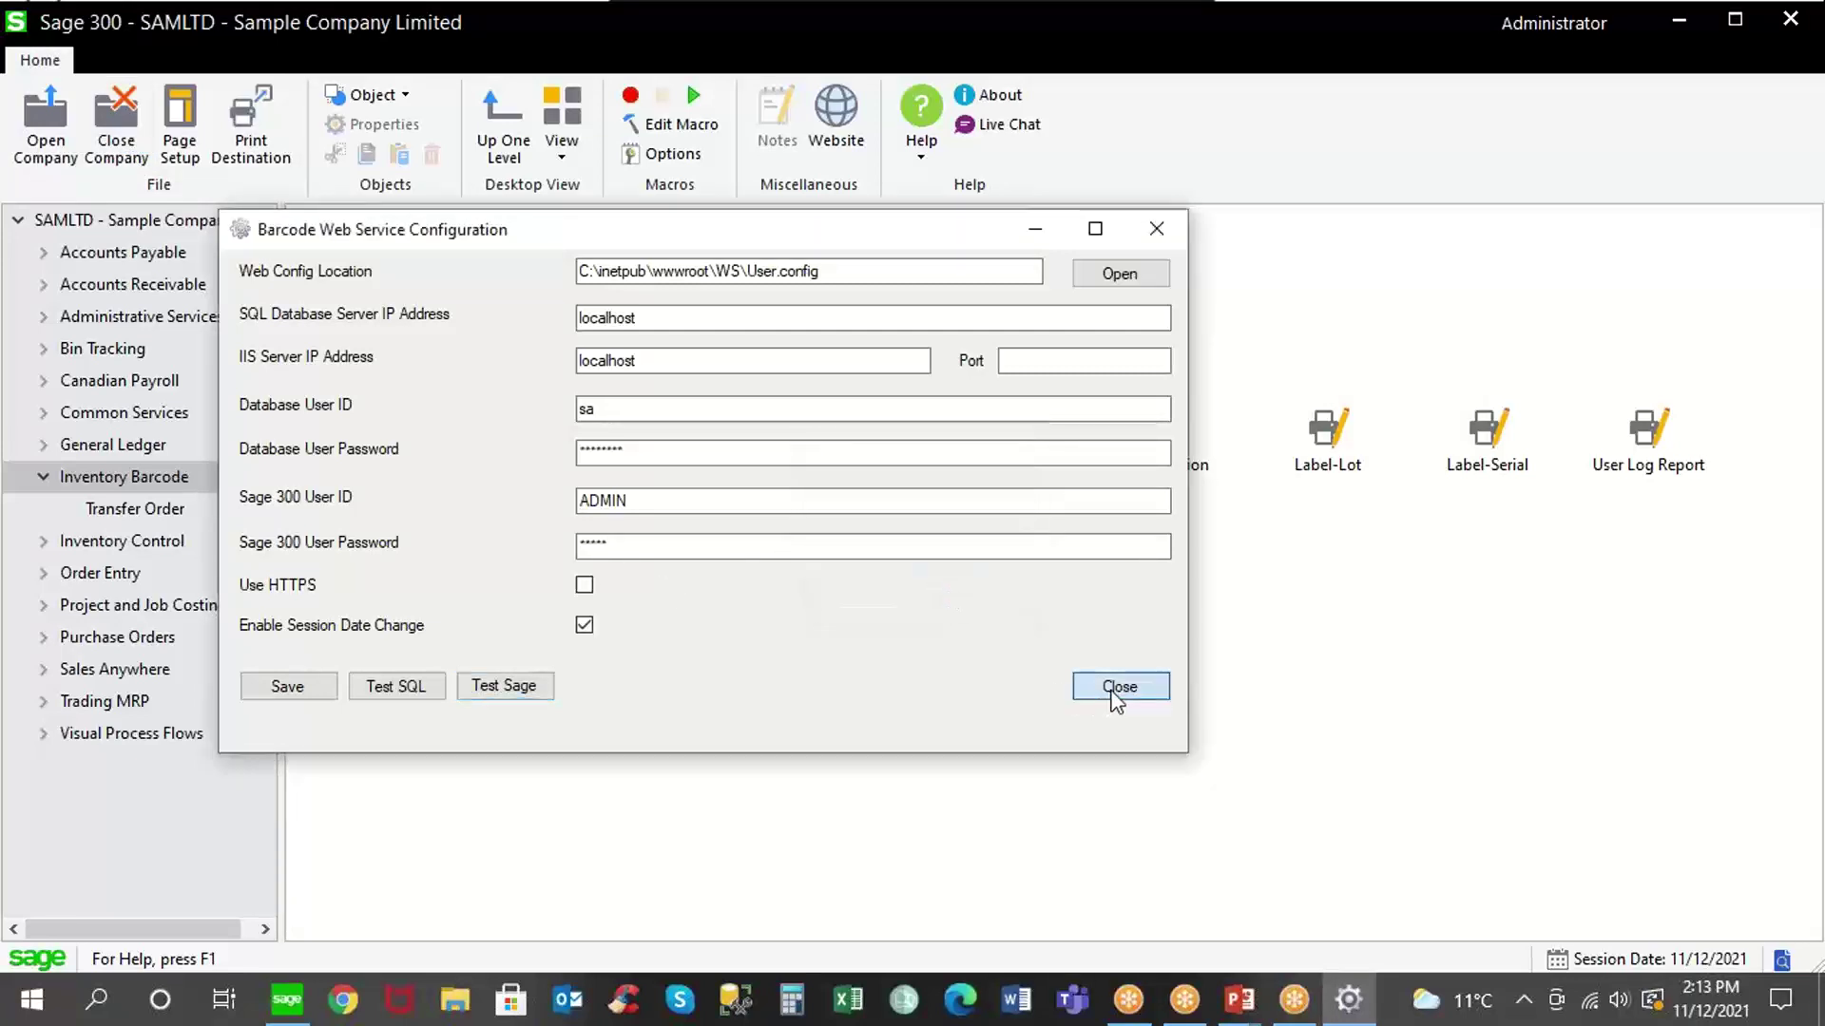
pyautogui.click(1117, 688)
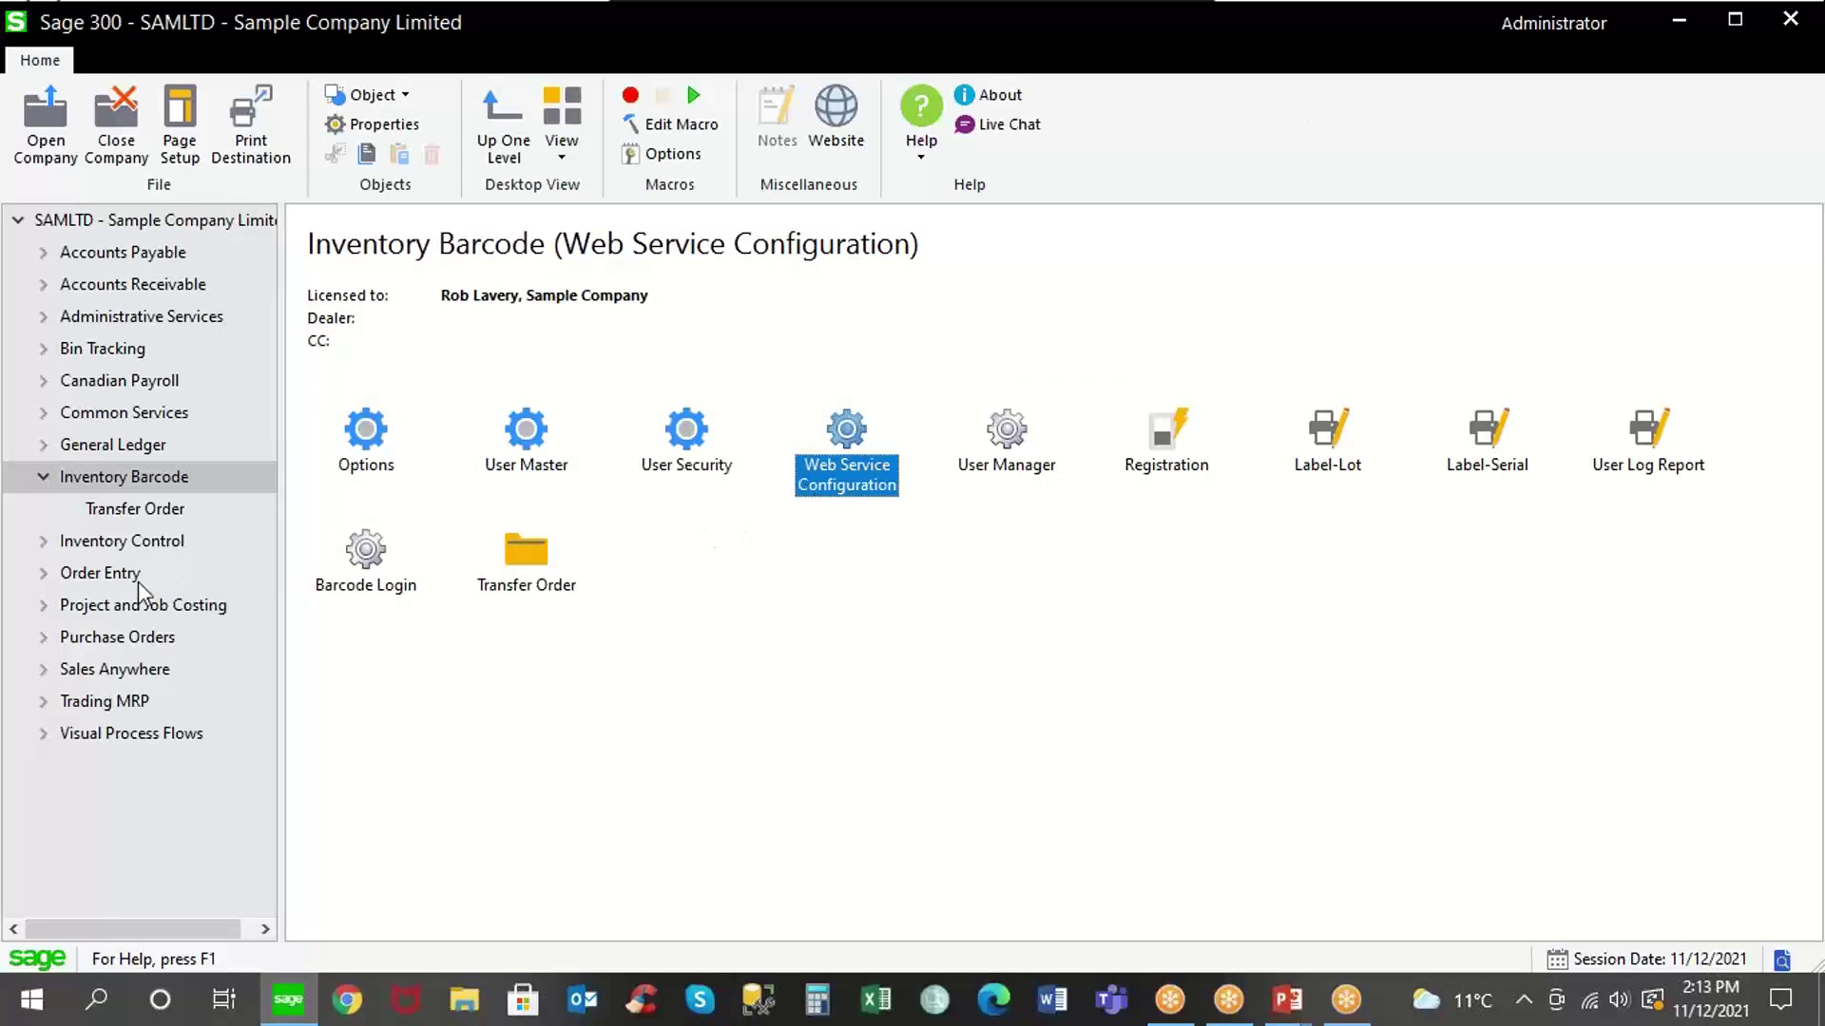
# Start a new purchase order in P/O Purchase Order Entry for vendor 1200.
pyautogui.click(89, 634)
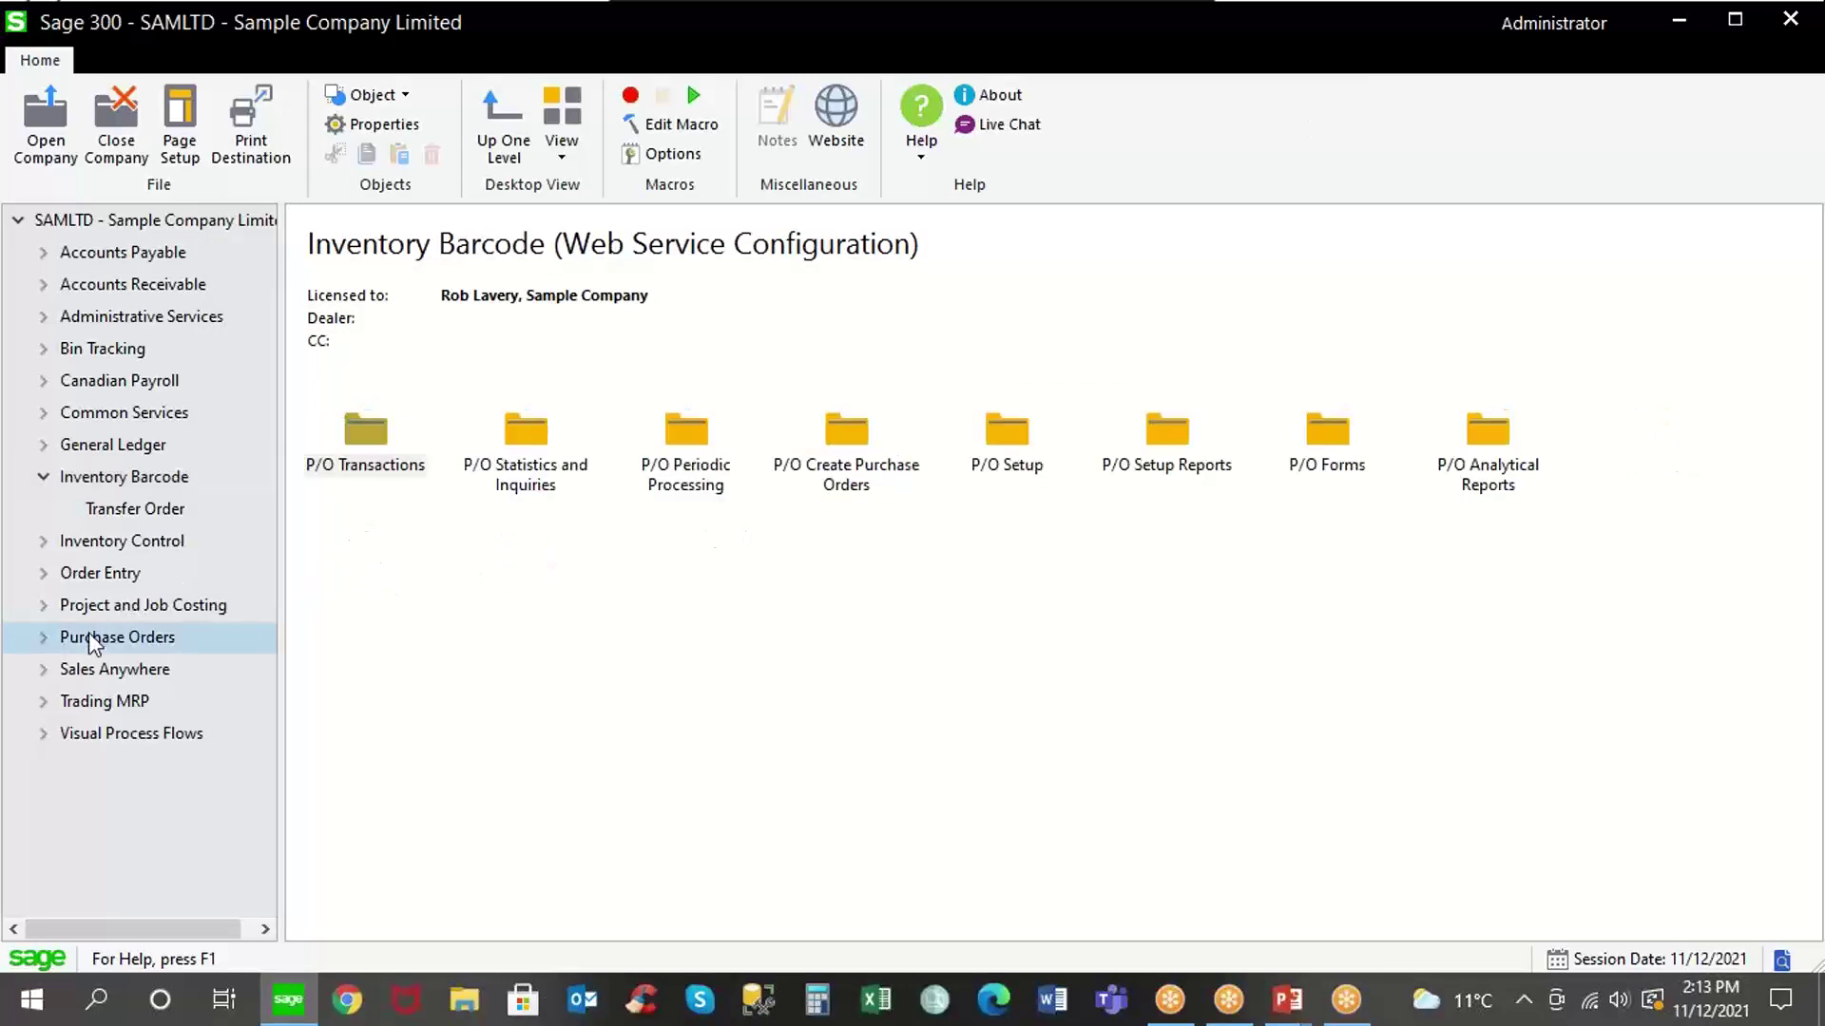
pyautogui.doubleClick(374, 430)
pyautogui.click(520, 430)
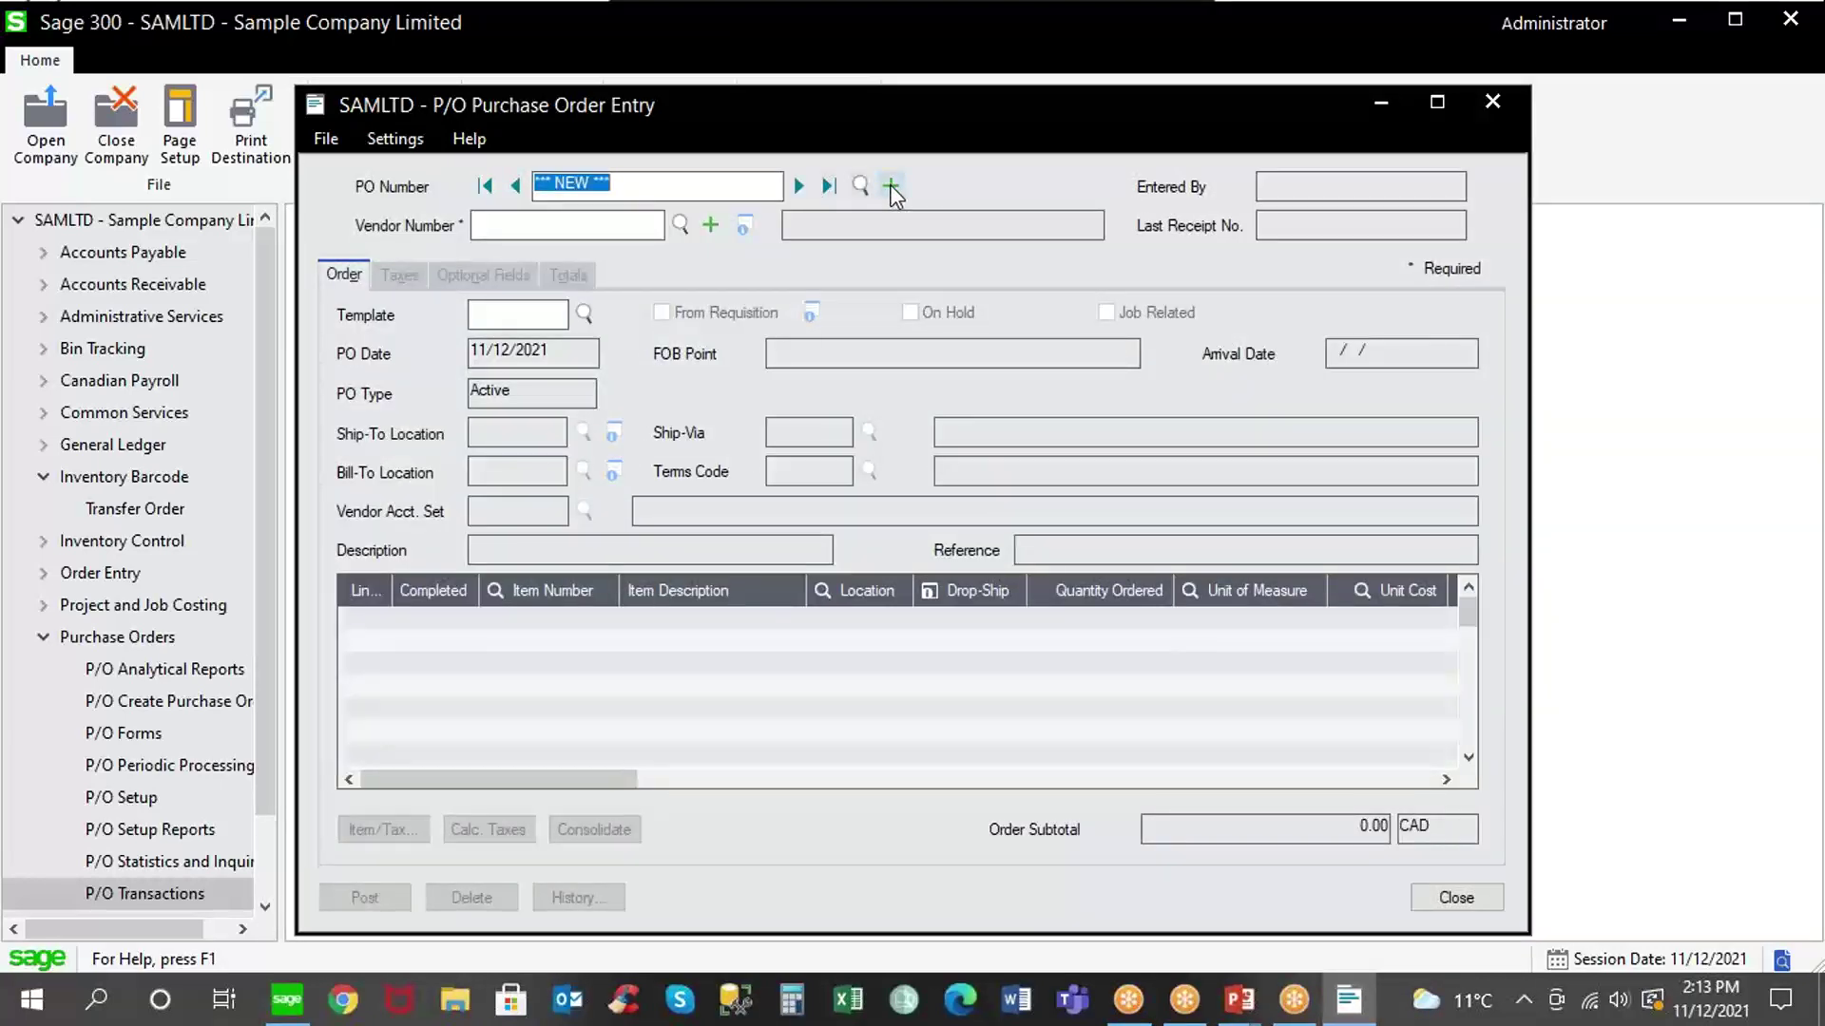
pyautogui.click(612, 228)
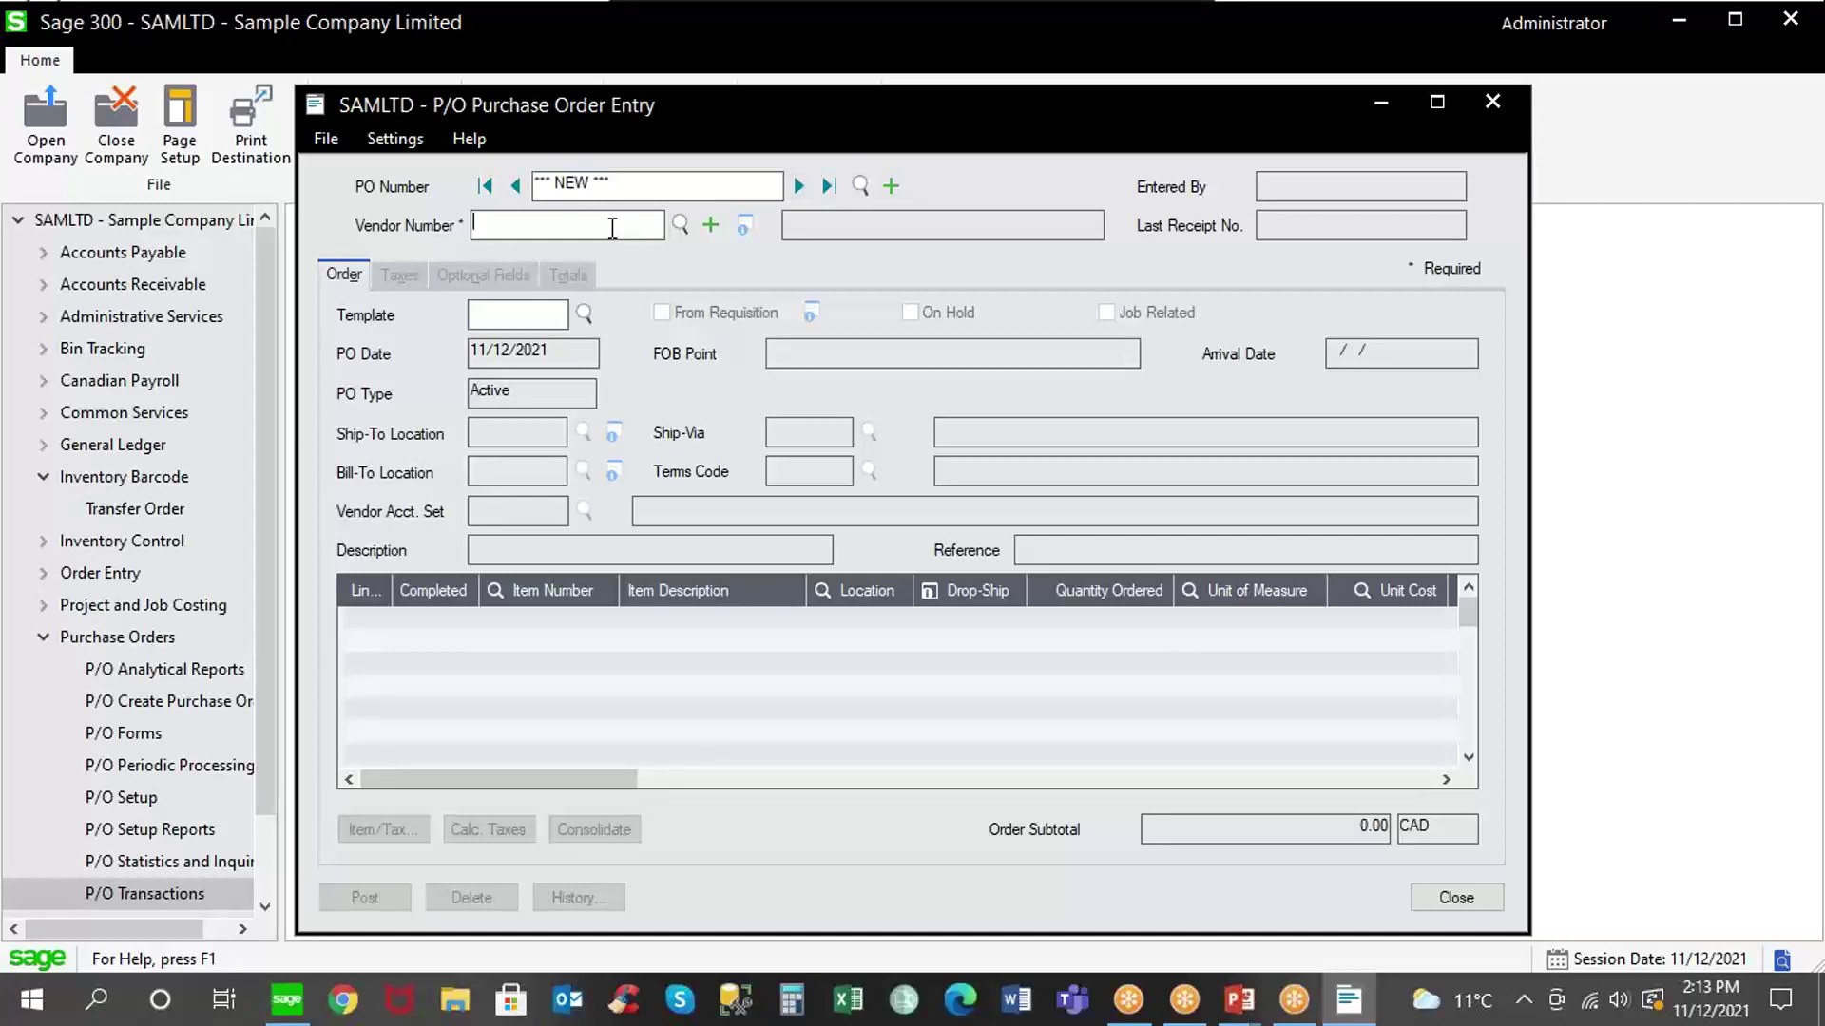
pyautogui.write('1200')
pyautogui.doubleClick(612, 228)
pyautogui.click(588, 560)
# Add a line for 10 of item A1900G at location 1, then post without printing.
pyautogui.click(600, 626)
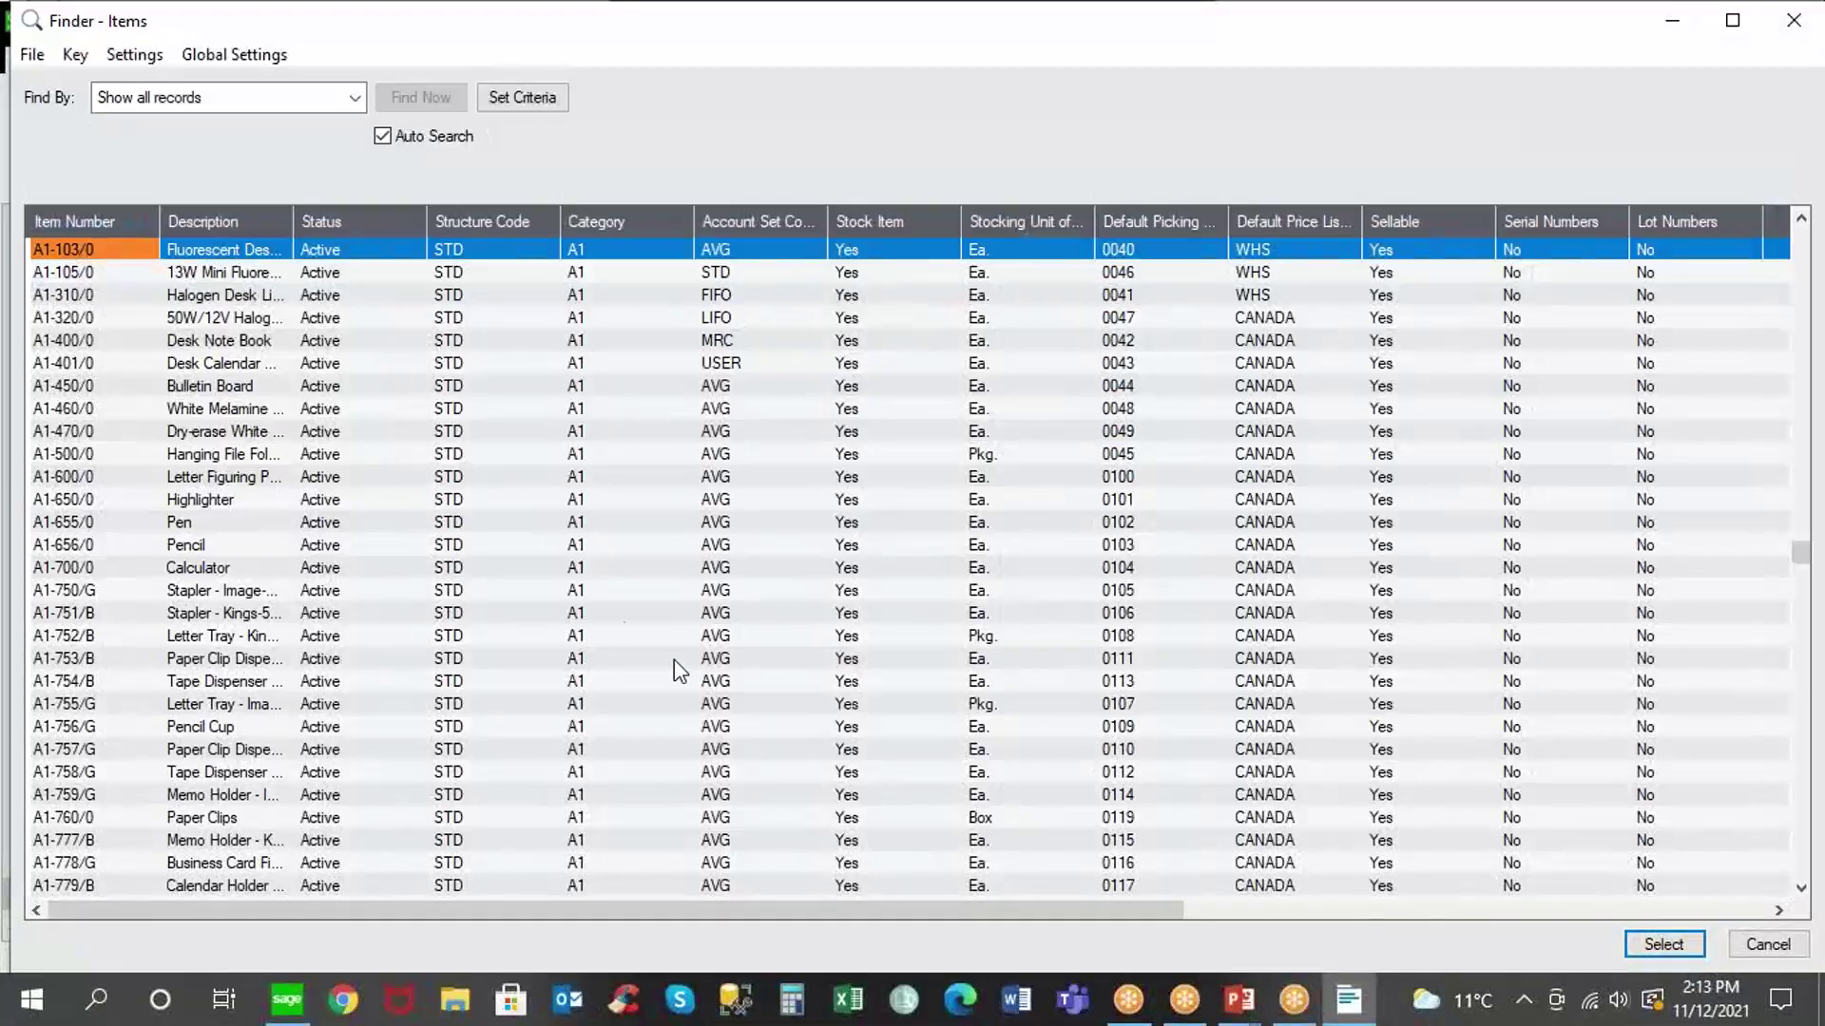
pyautogui.click(32, 54)
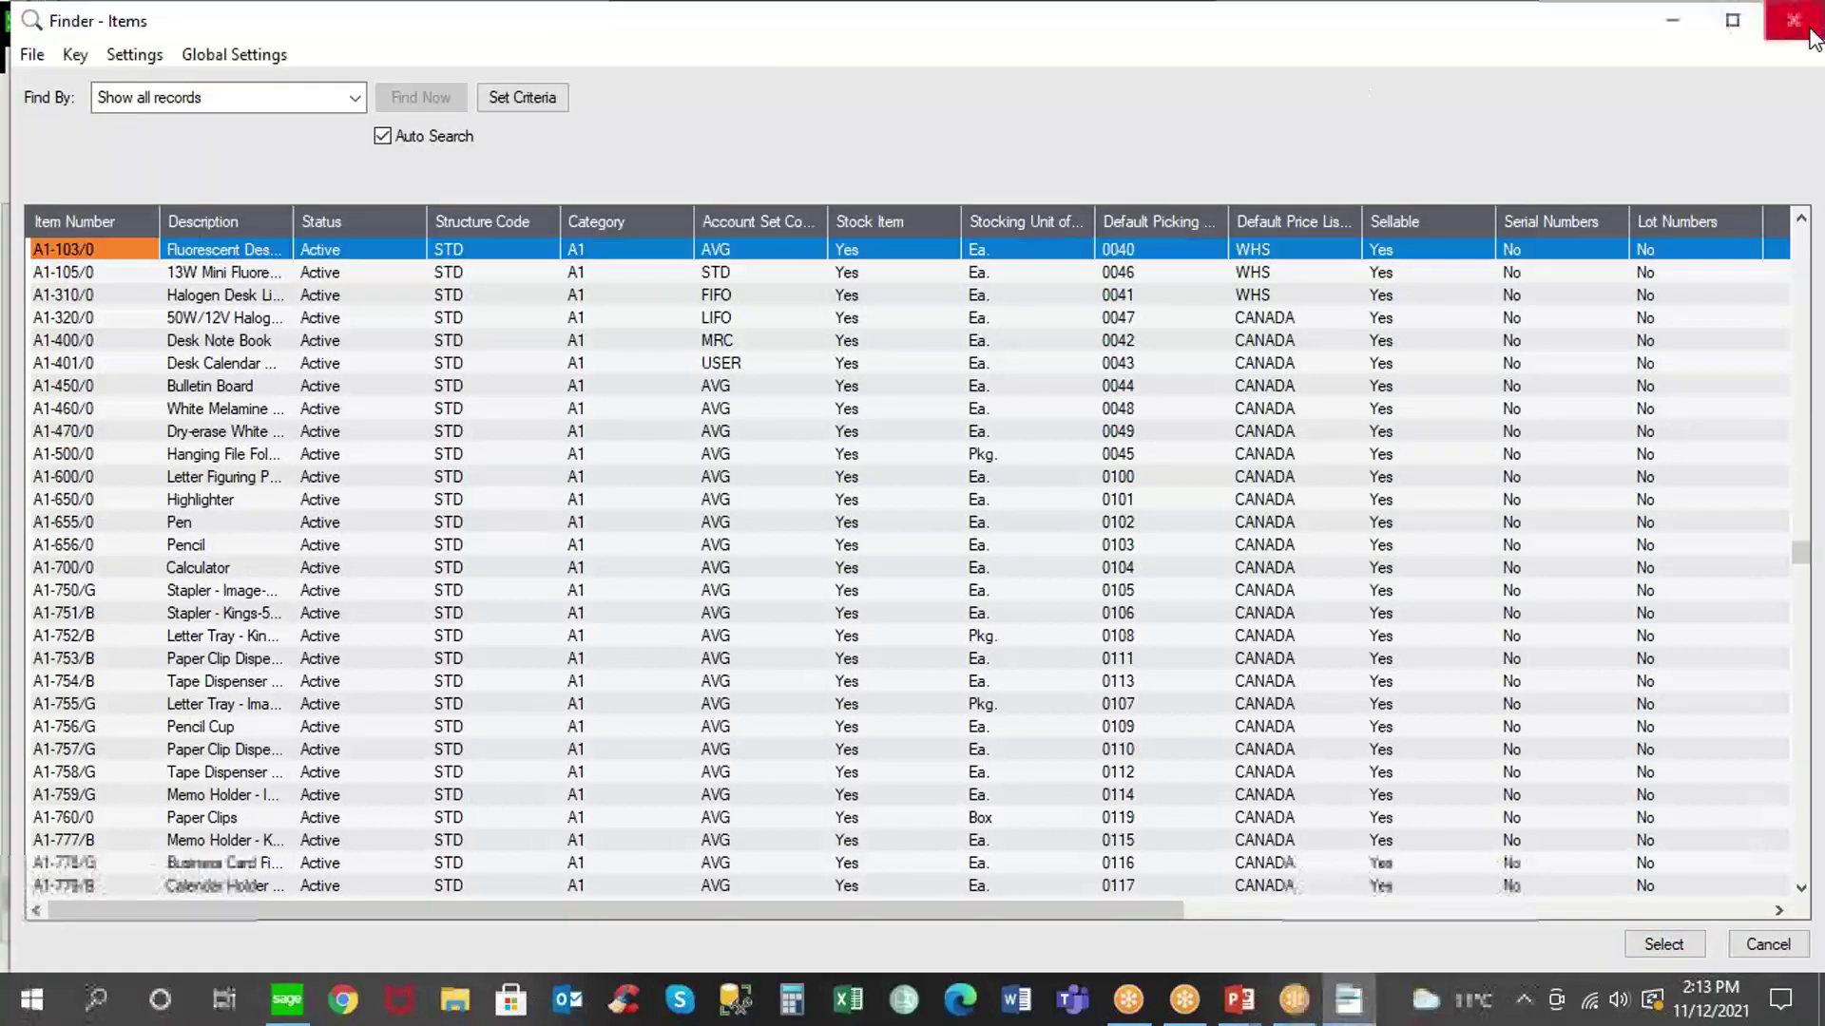
pyautogui.press('Escape')
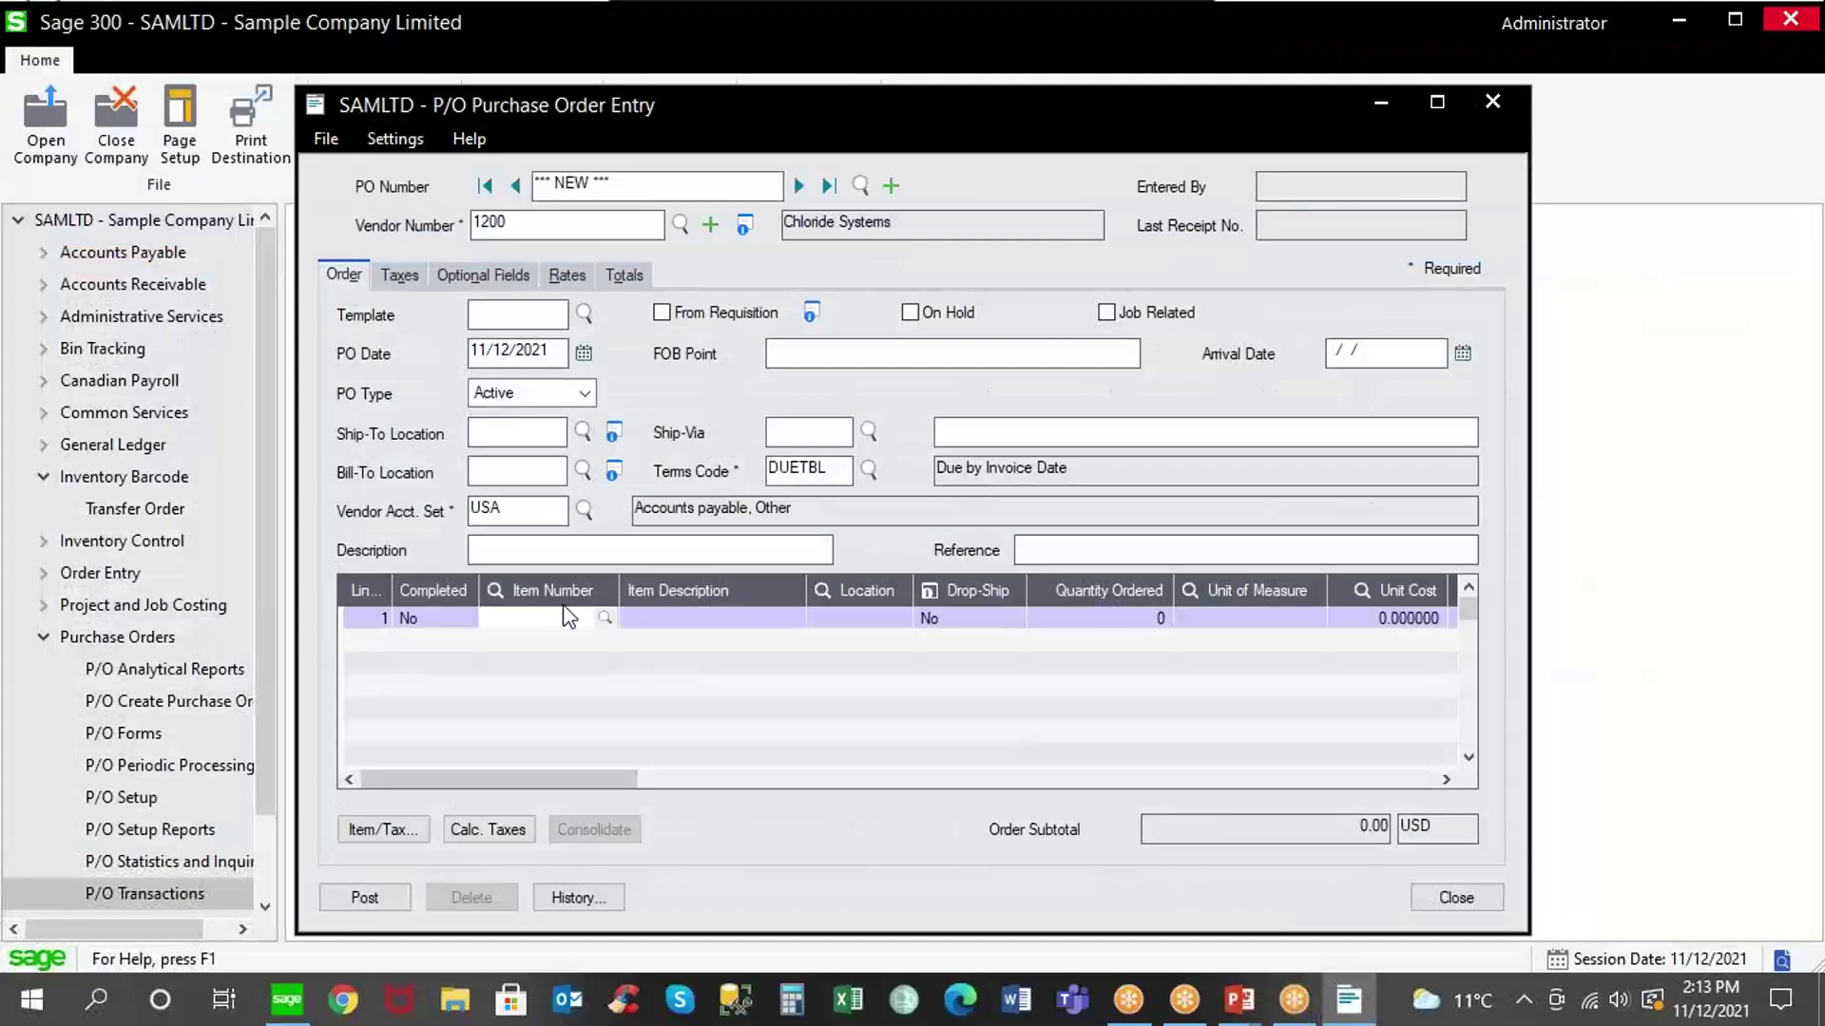
pyautogui.write('1')
pyautogui.press('BackSpace')
pyautogui.write('A1900G')
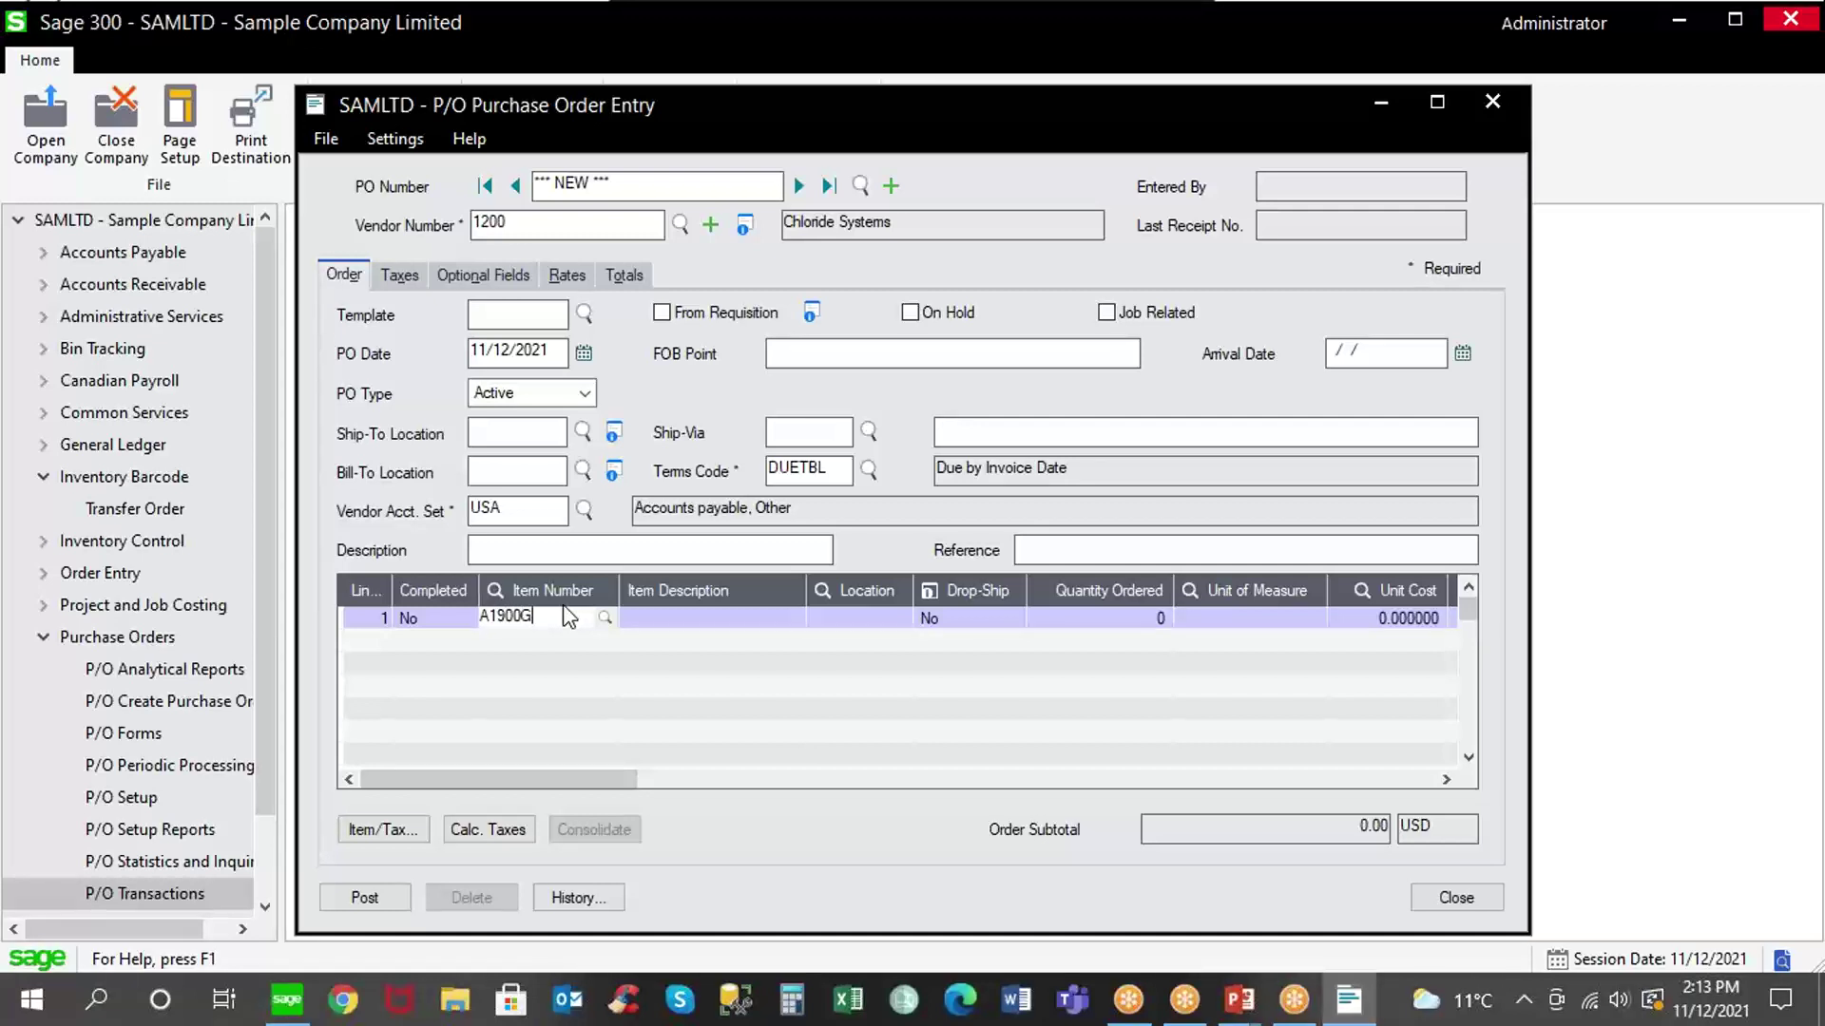
pyautogui.press('Tab')
pyautogui.write('1')
pyautogui.press('Tab')
pyautogui.press('Tab')
pyautogui.write('10')
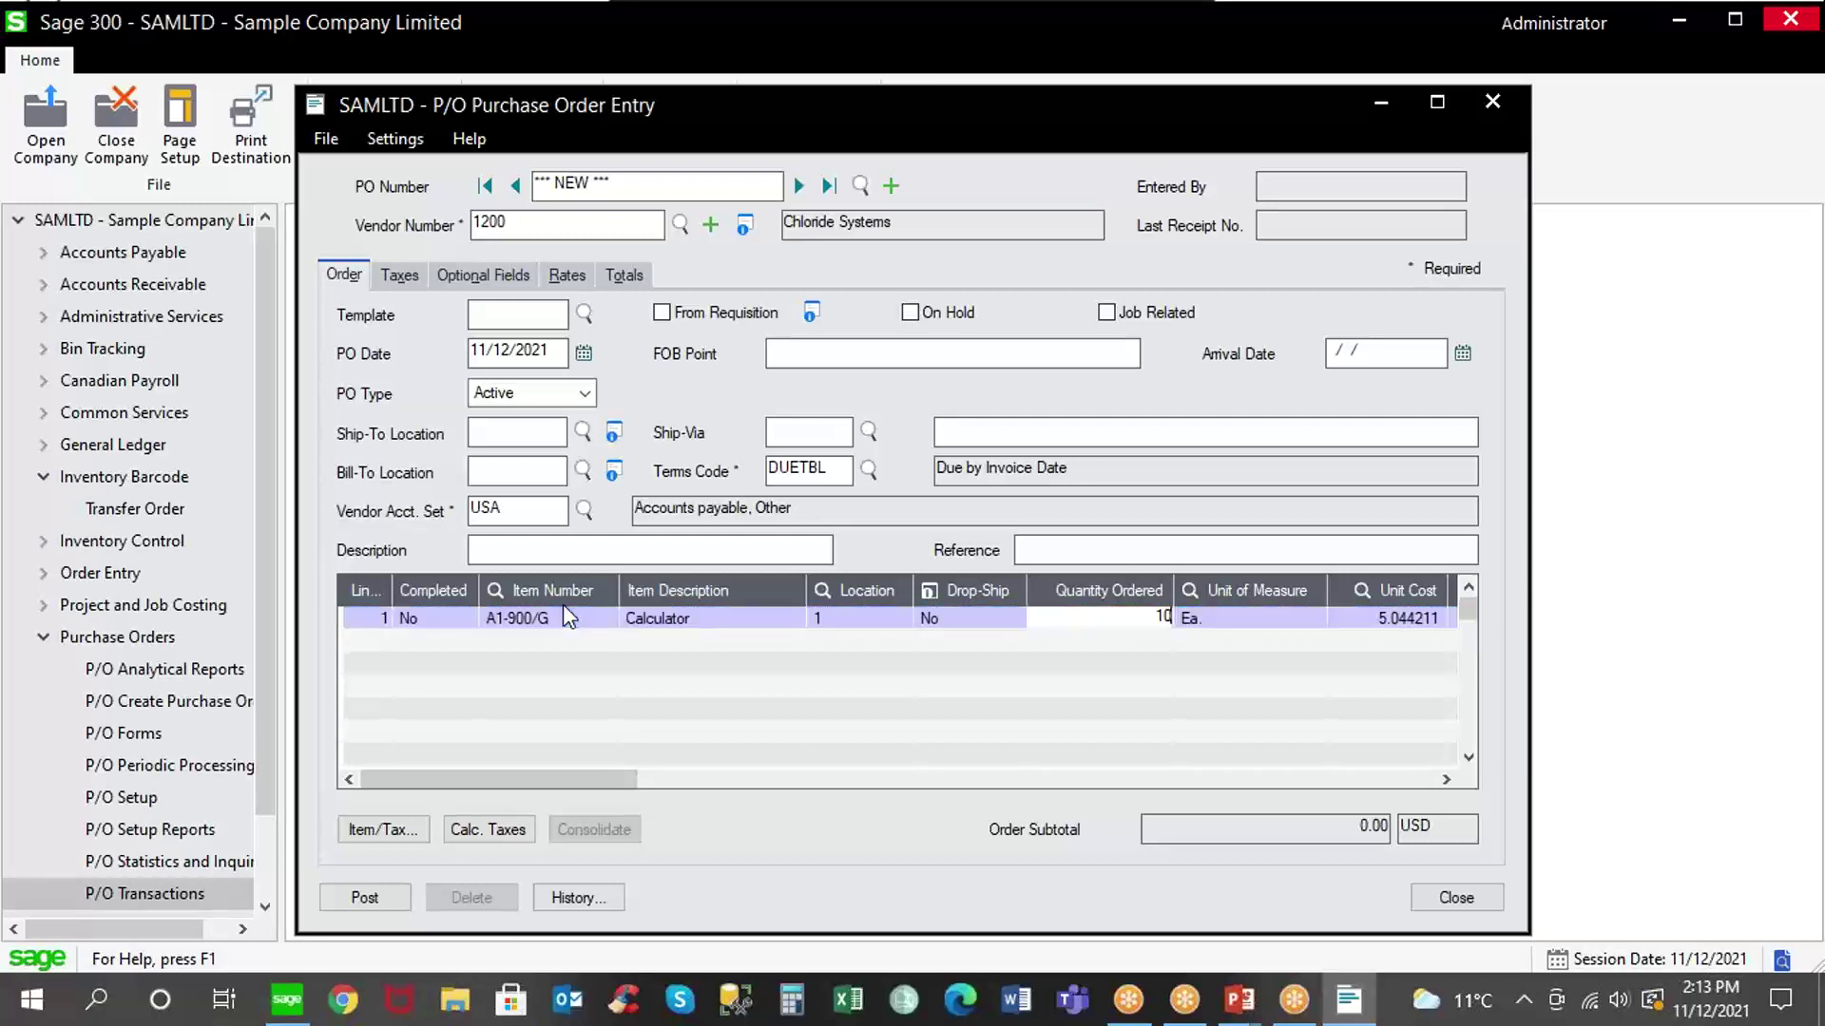
pyautogui.click(366, 896)
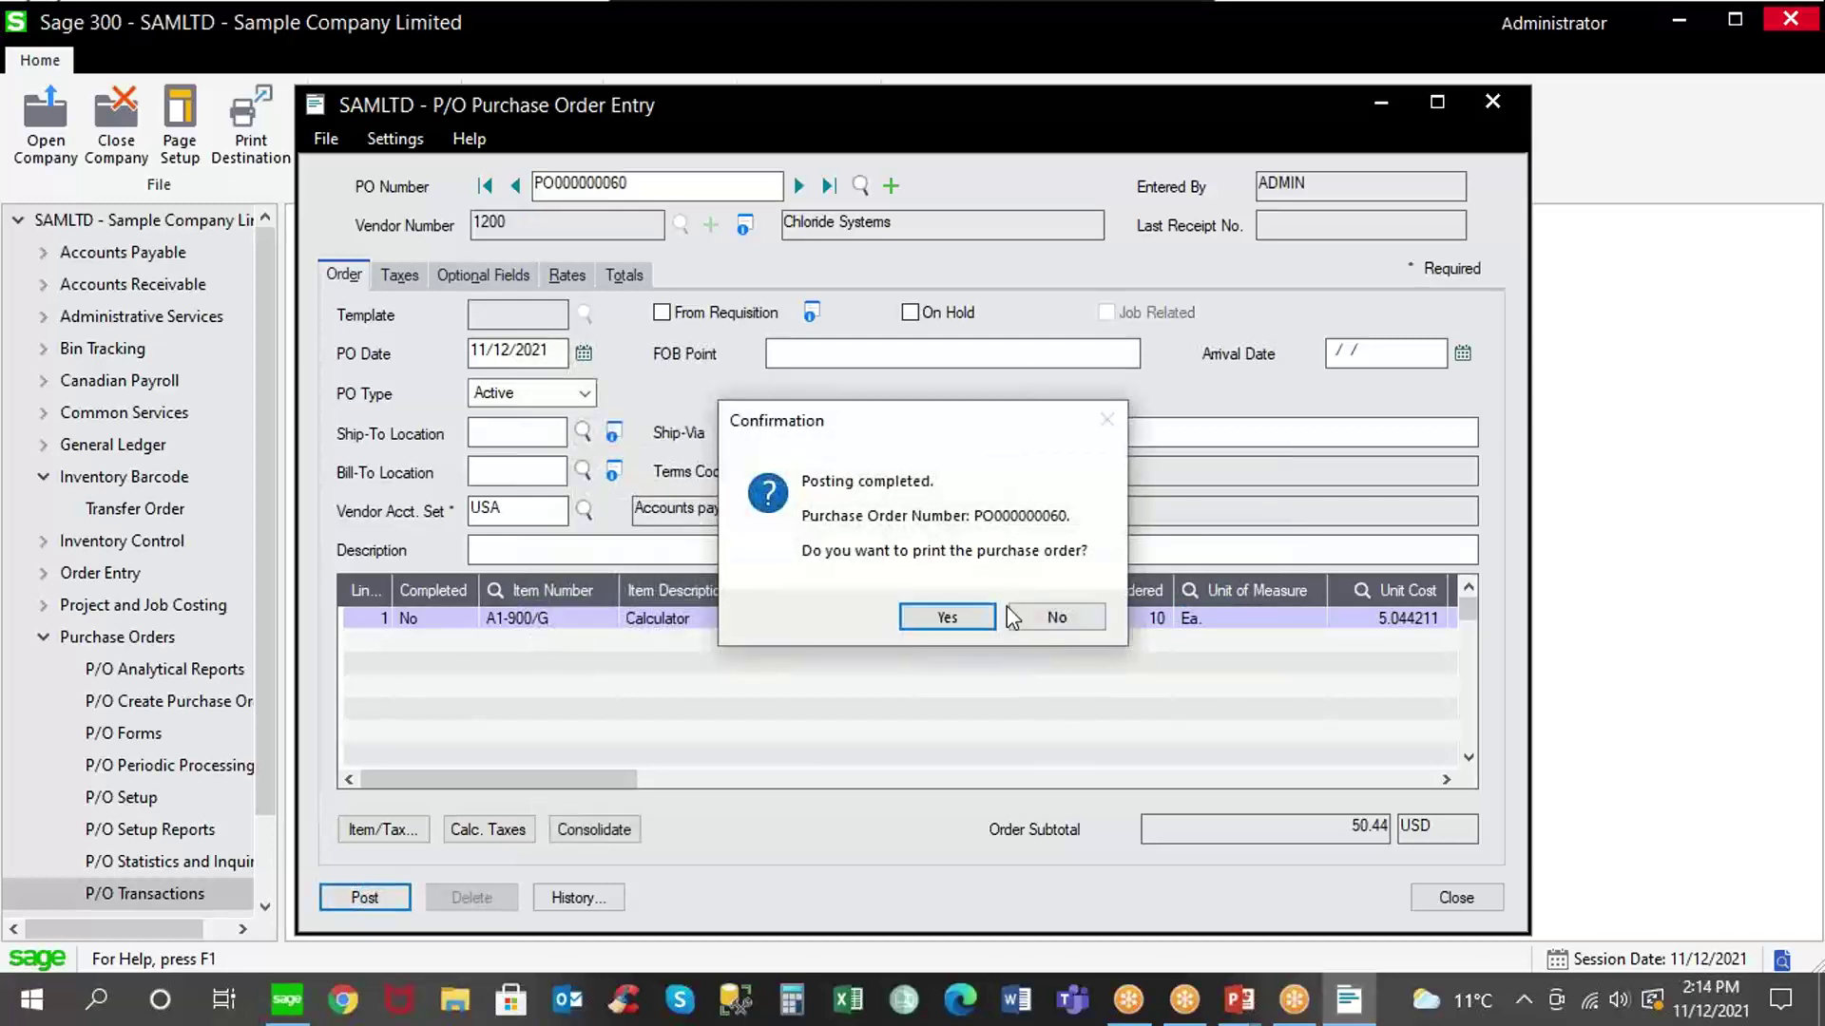
pyautogui.click(1055, 617)
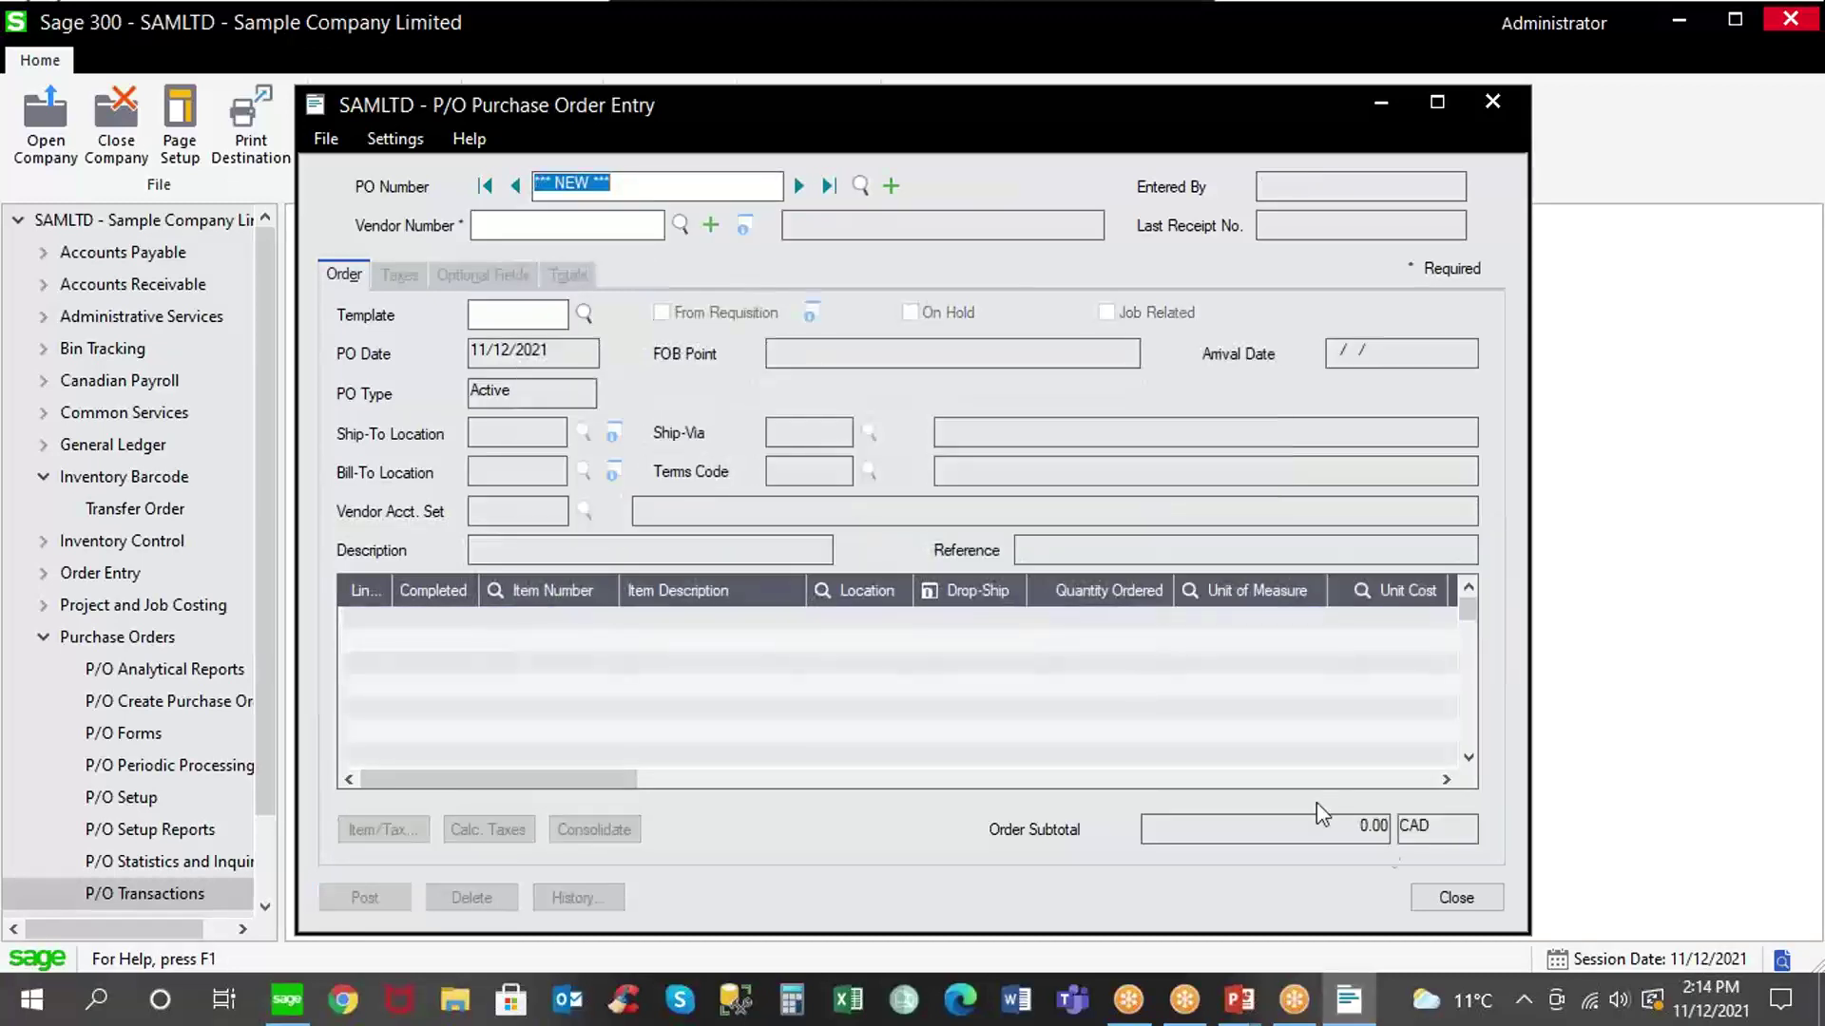
# Close purchase order entry and load the latest receipt, RCP00000118, in Receipt Entry.
pyautogui.click(1449, 893)
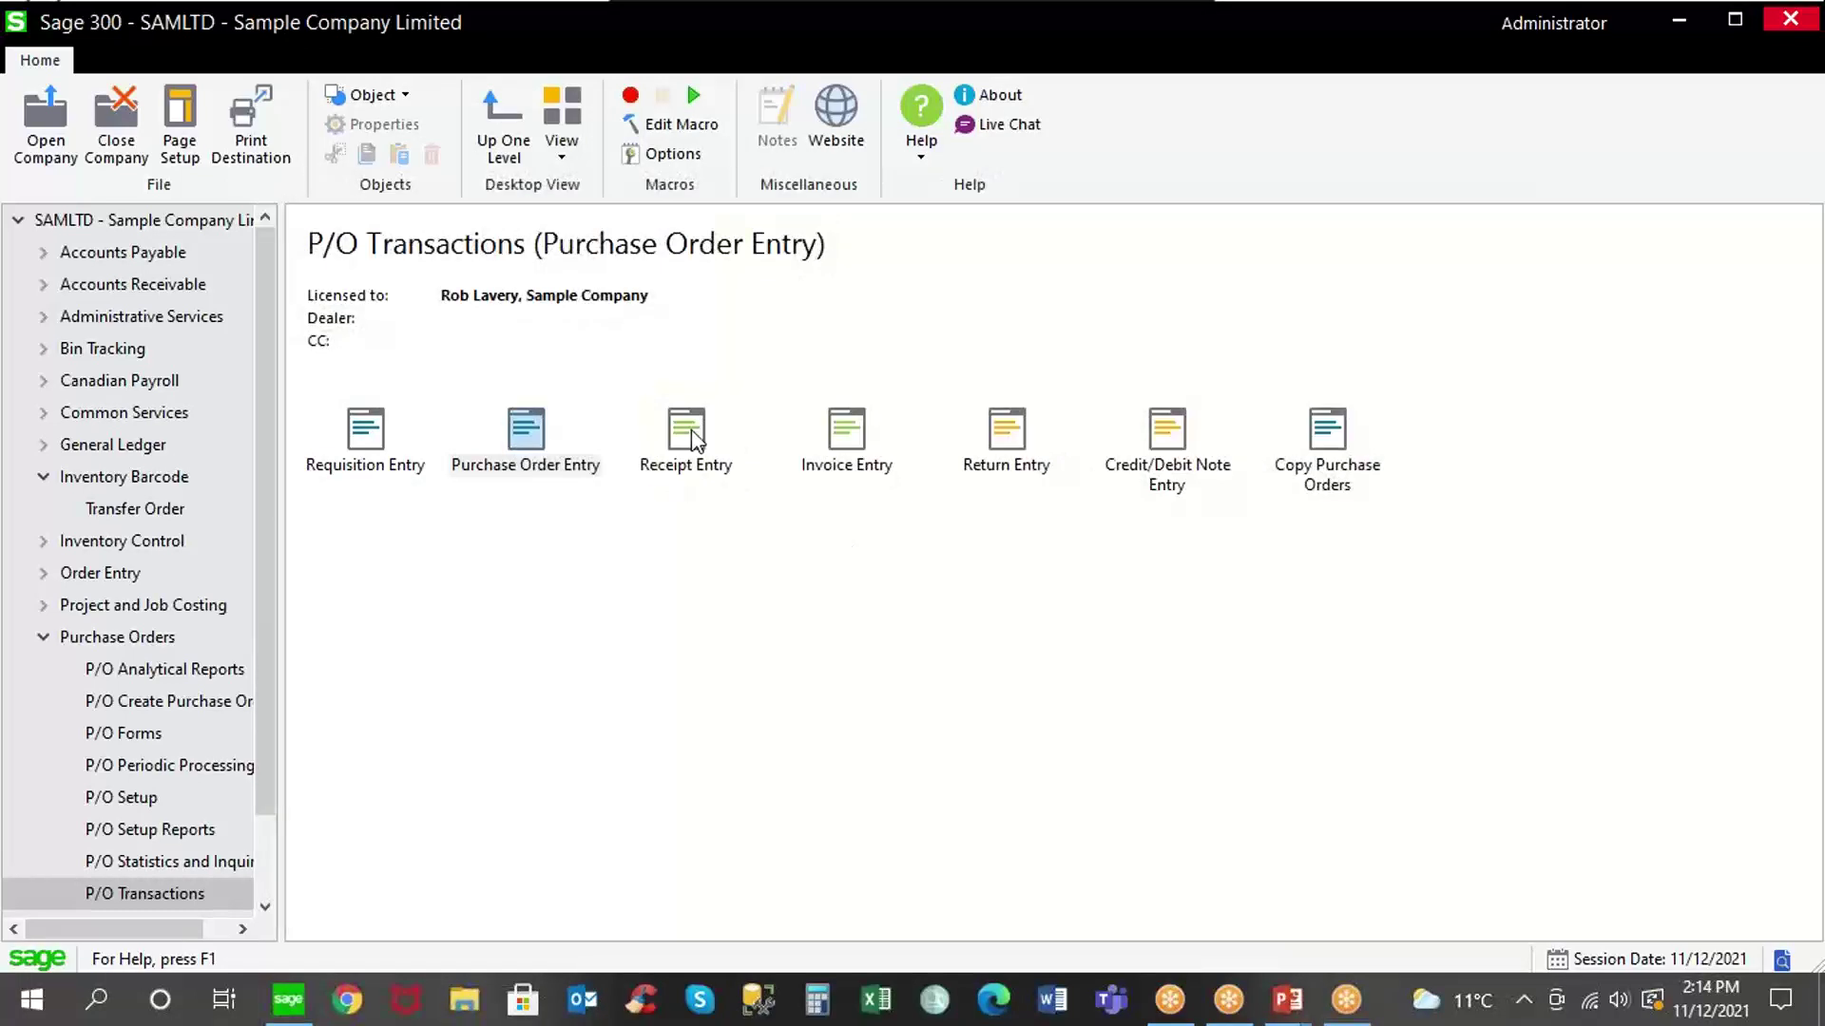
pyautogui.doubleClick(693, 438)
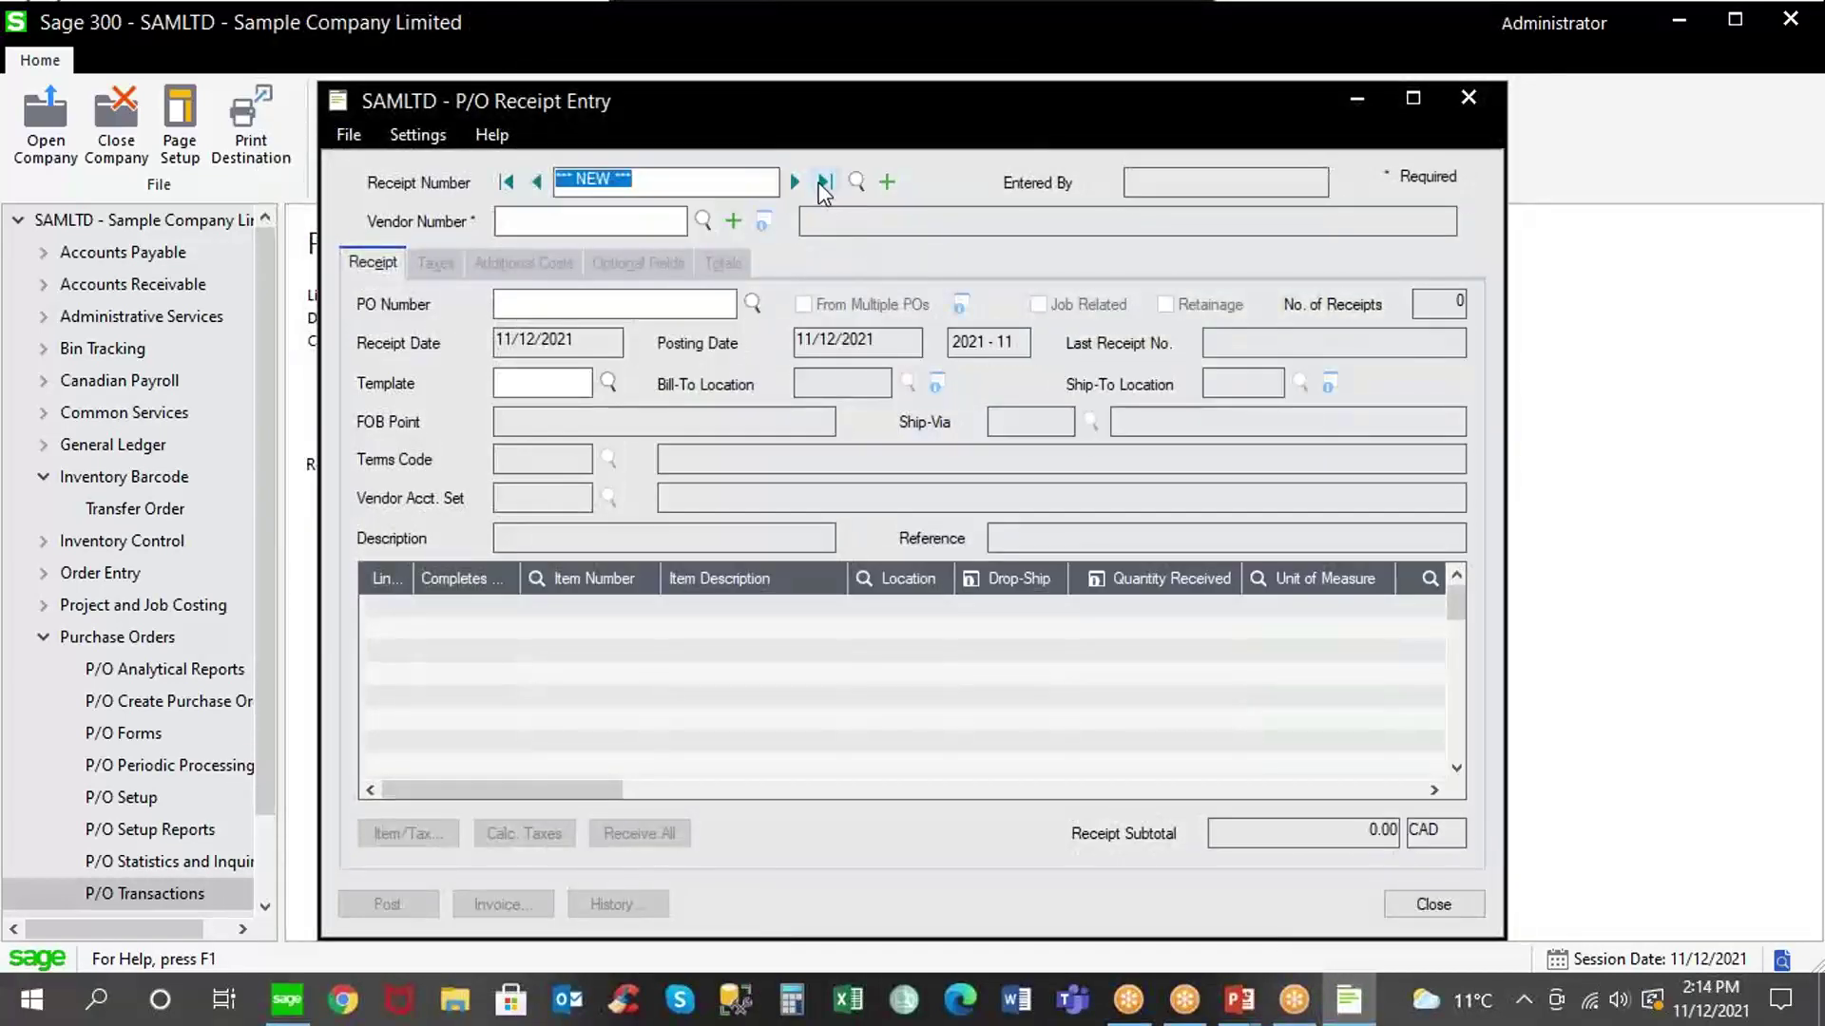
pyautogui.click(825, 181)
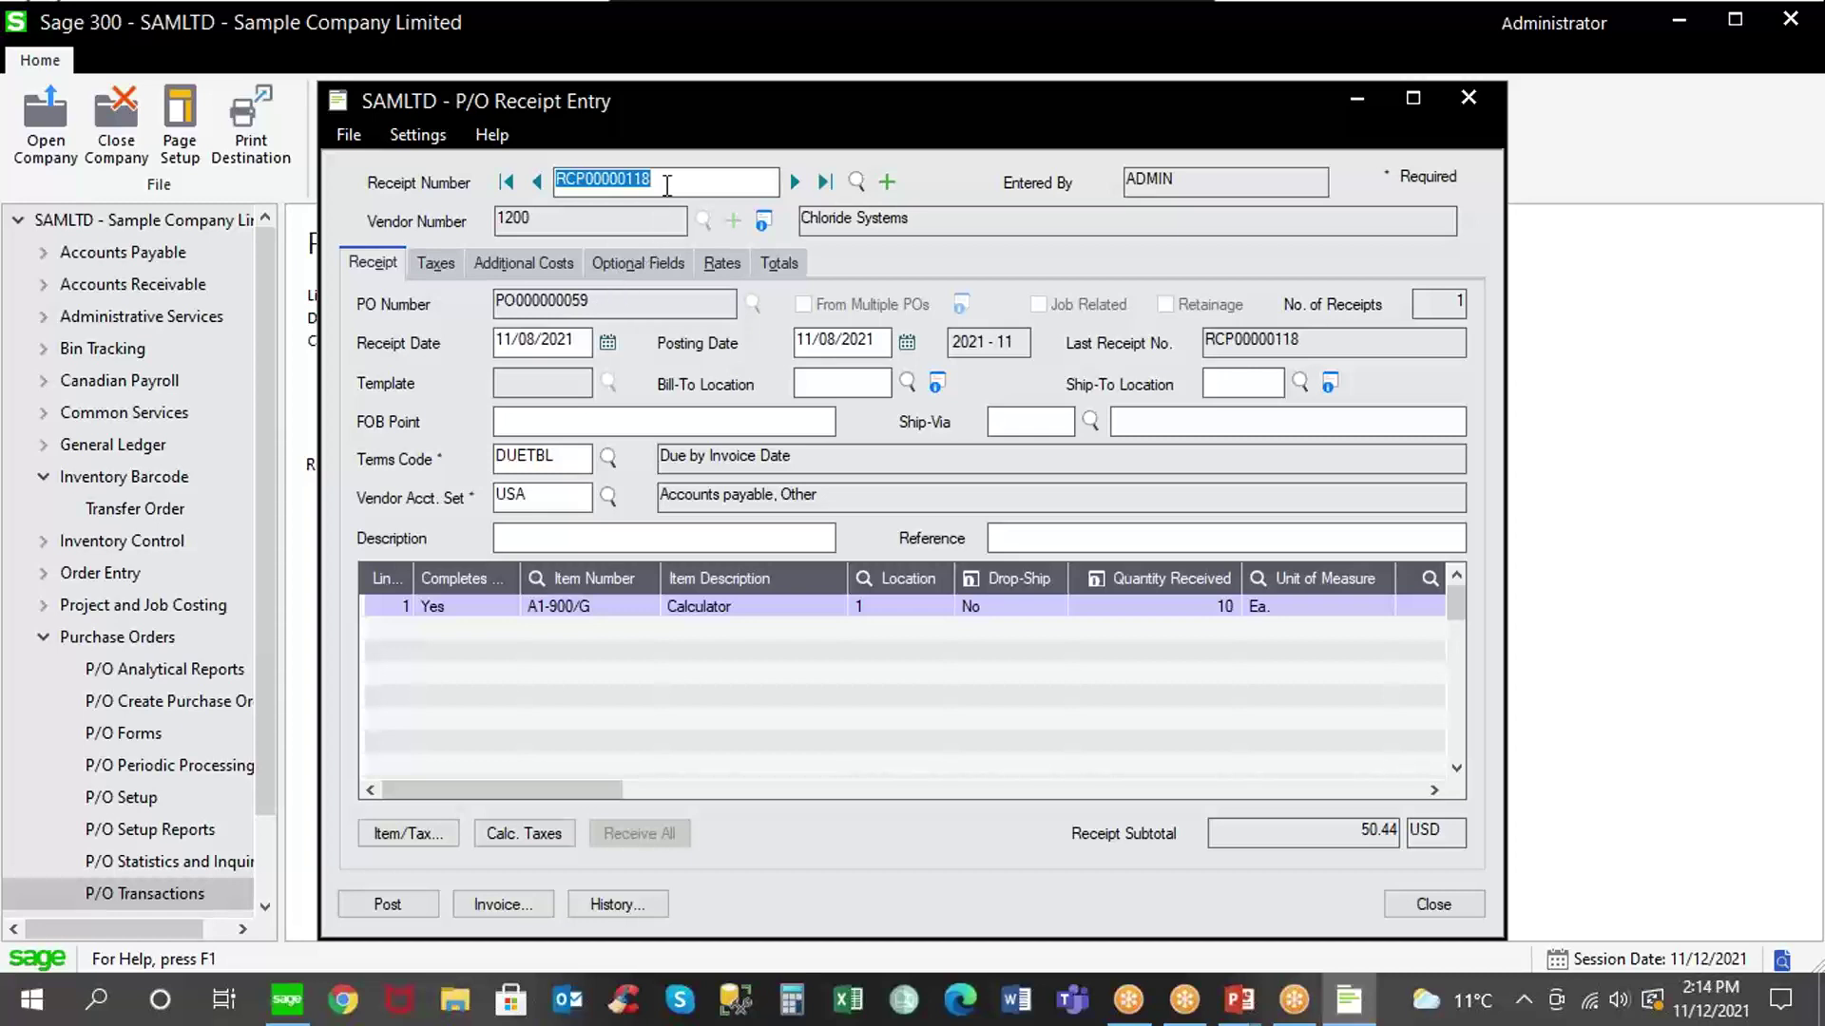
# Close Receipt Entry and launch AutoSimply Barcode 2021.
pyautogui.click(1431, 901)
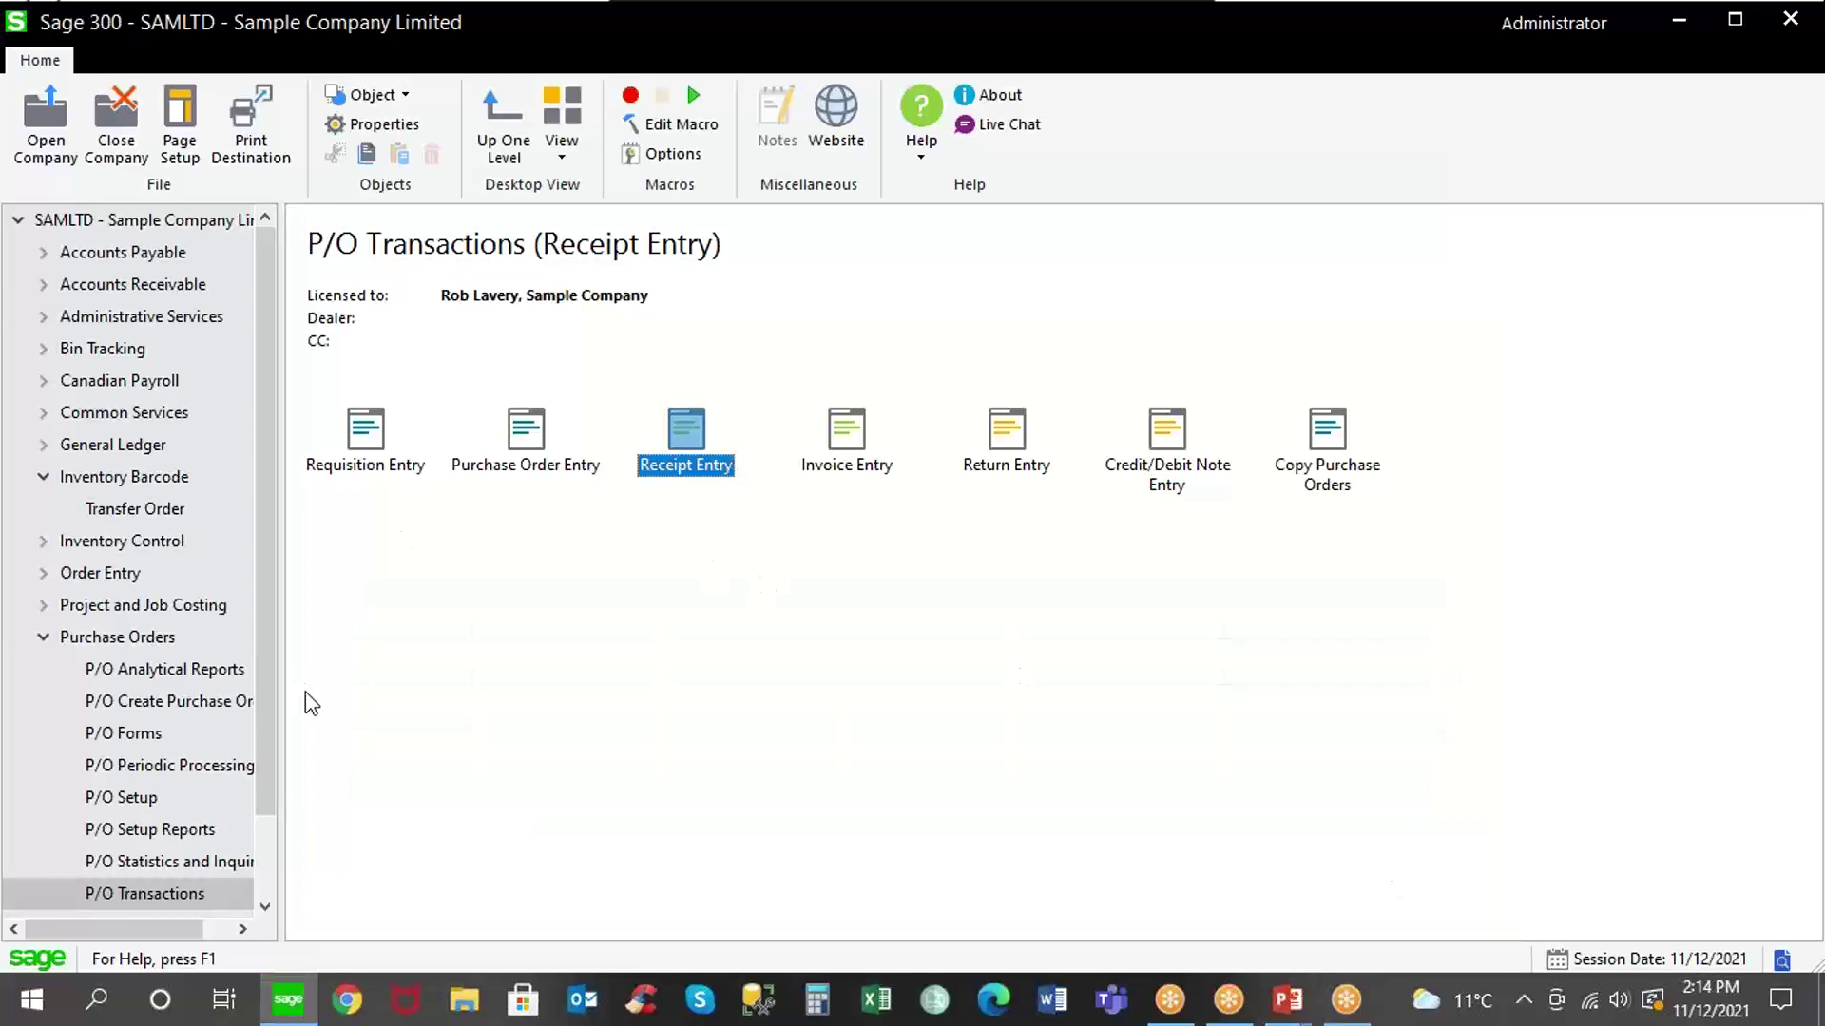
pyautogui.click(35, 1000)
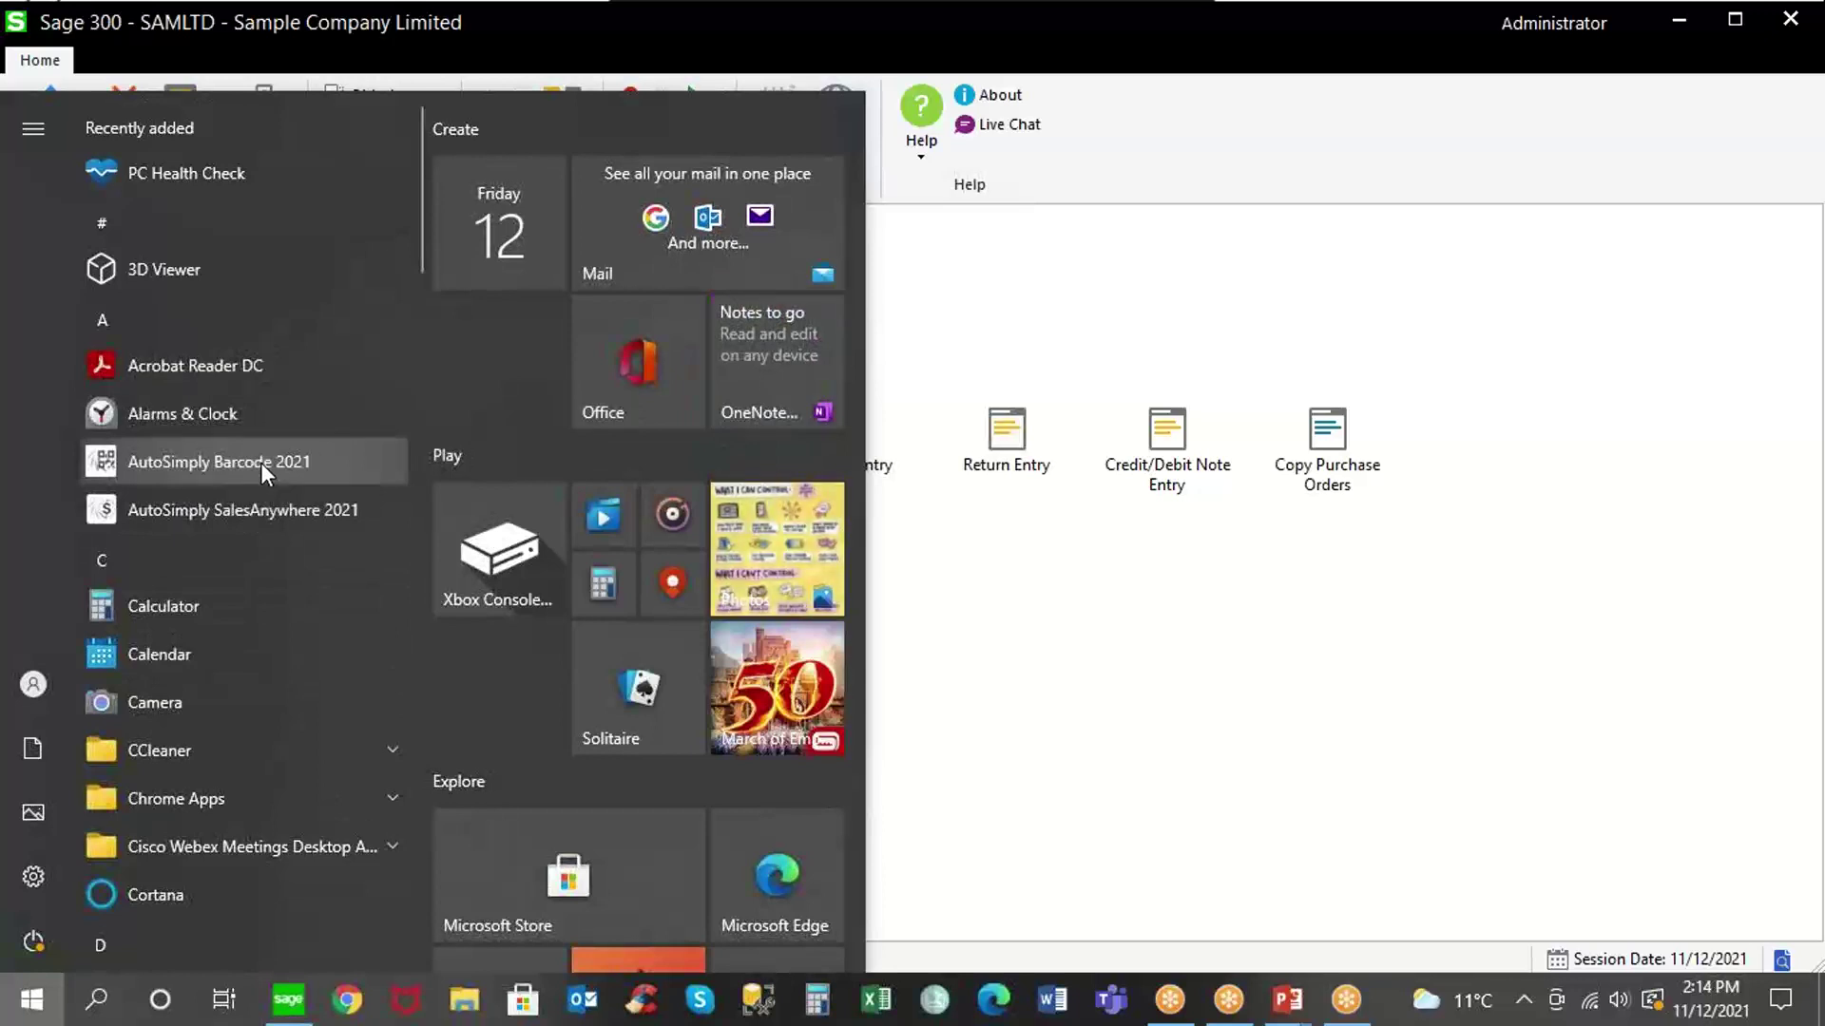
pyautogui.click(261, 464)
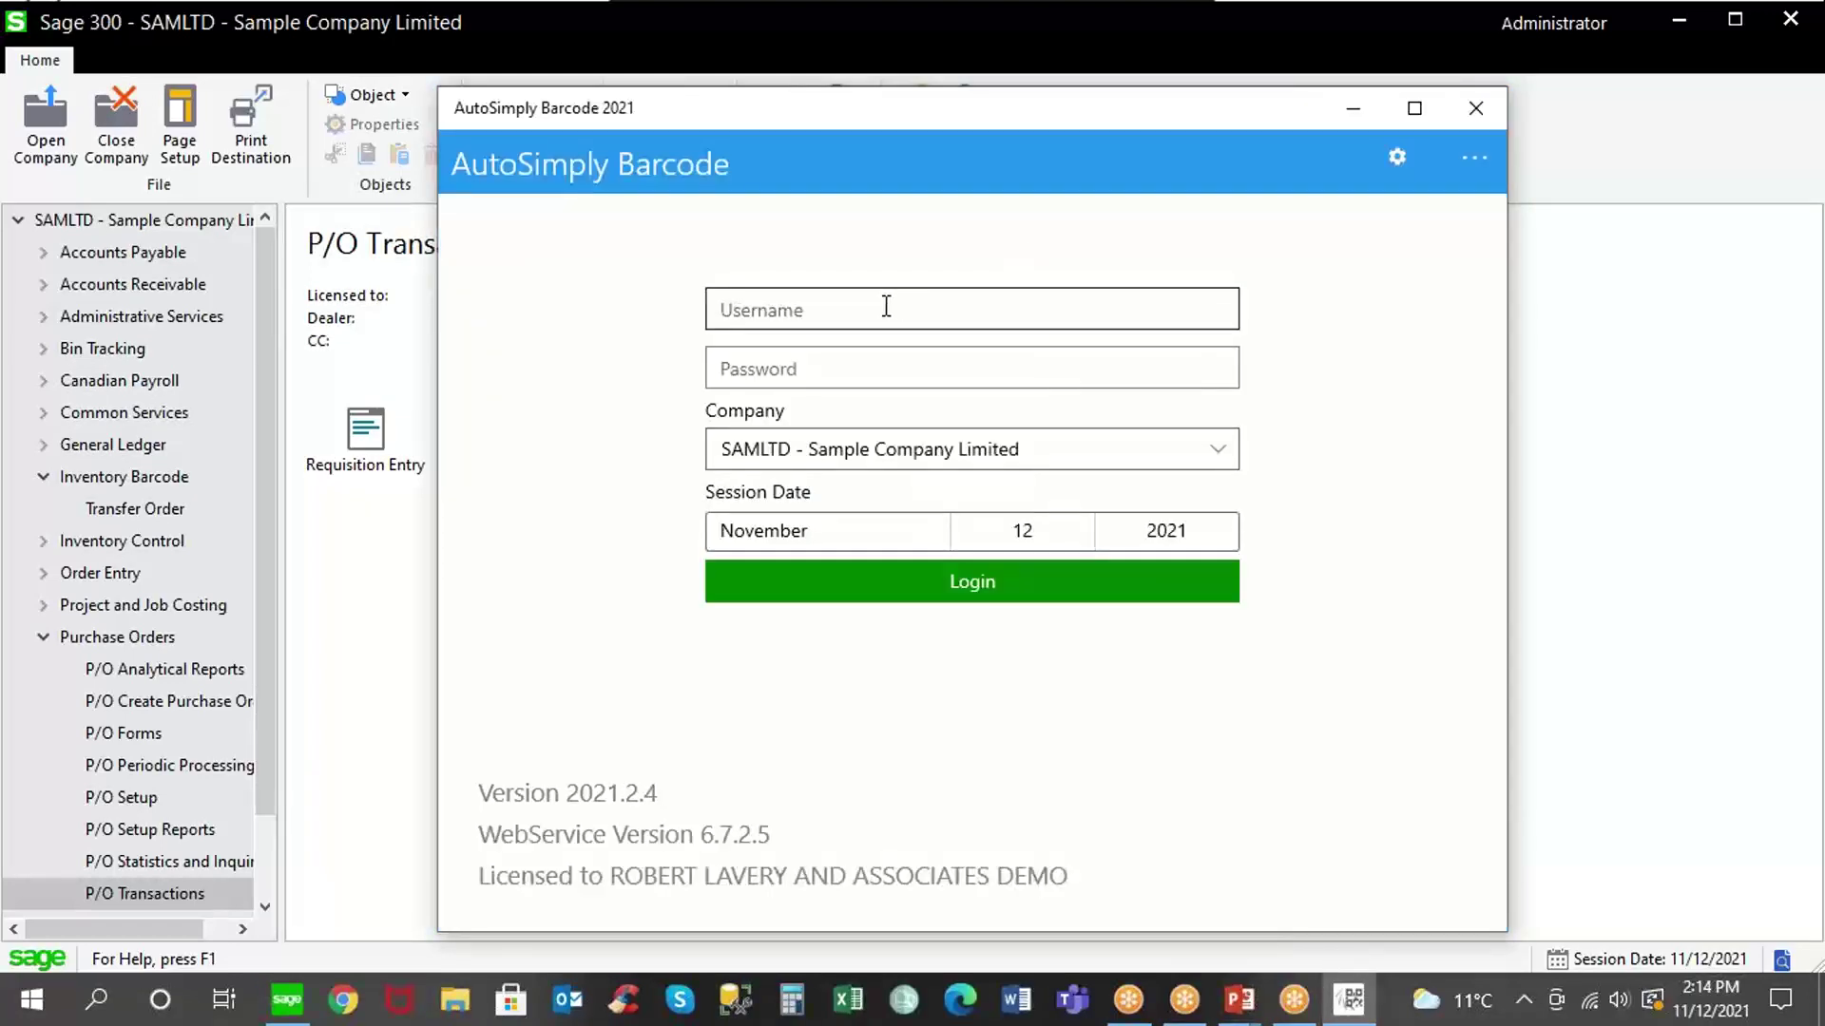
# Log in with the barcode user name and password to SAMLTD - Sample Company Limited.
pyautogui.click(883, 306)
pyautogui.write('1')
pyautogui.press('Tab')
pyautogui.write('1')
pyautogui.press('Tab')
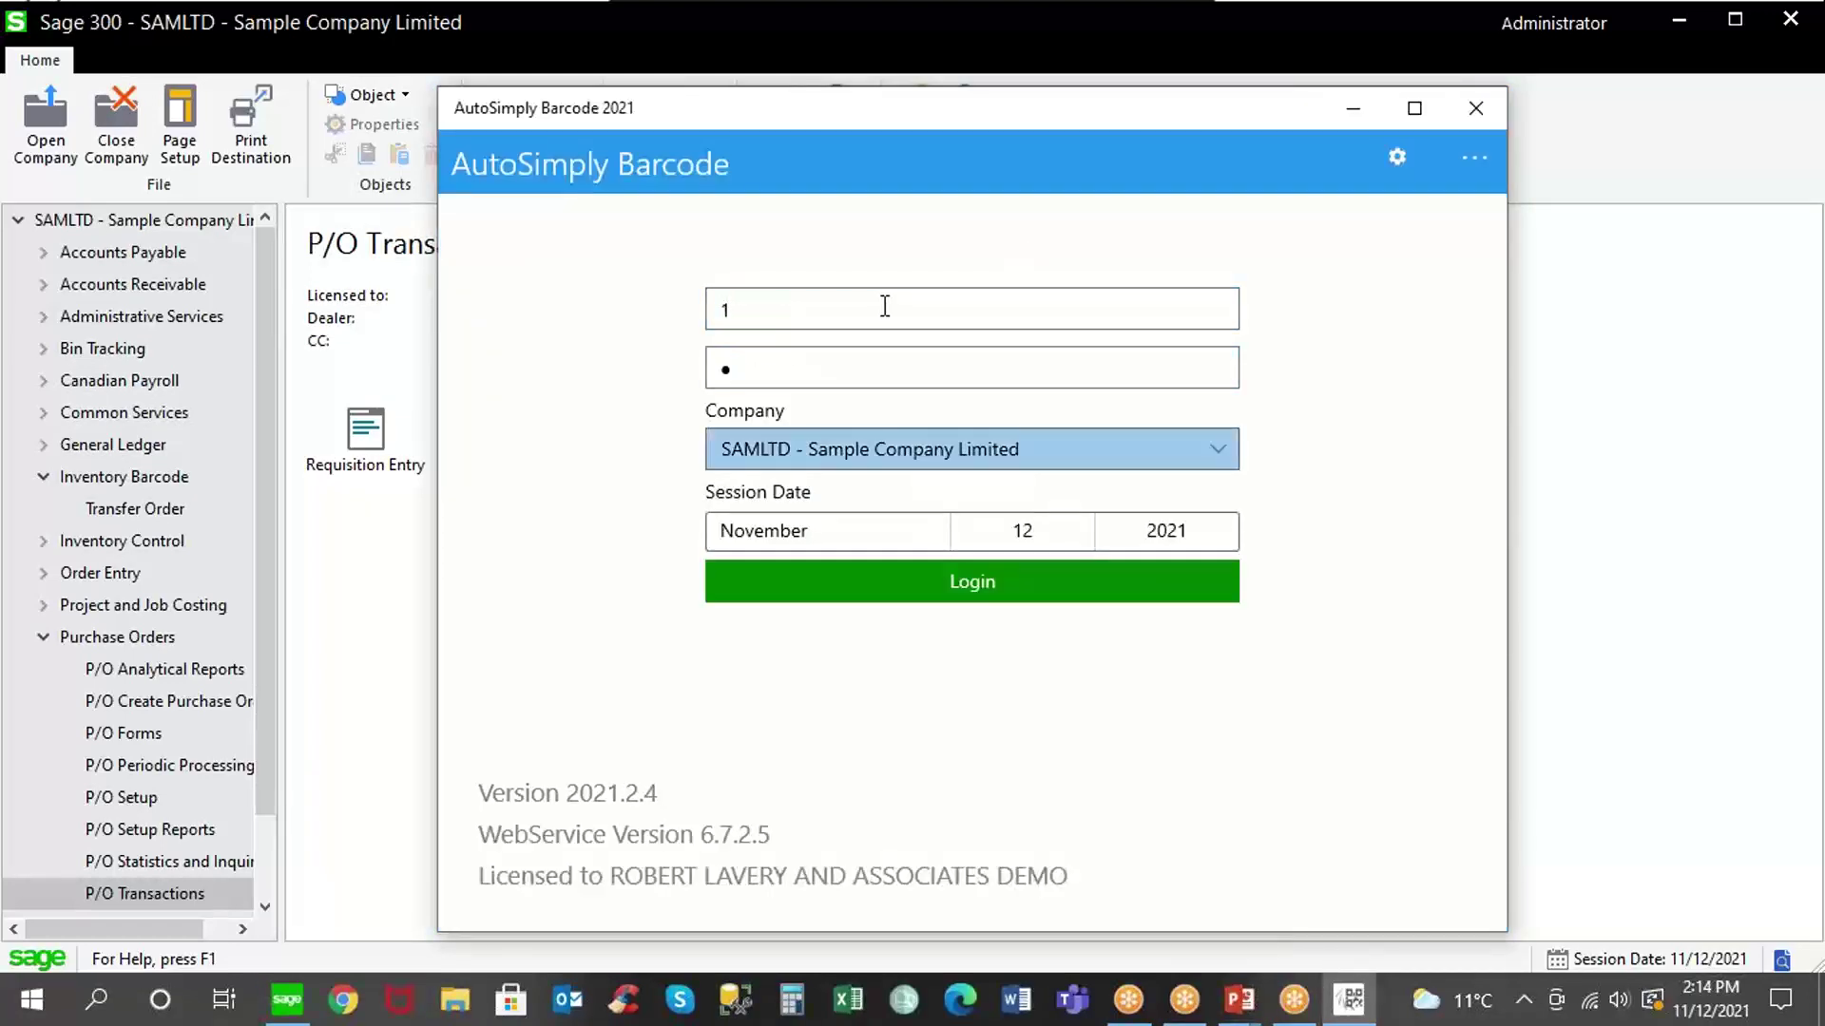
pyautogui.click(1218, 449)
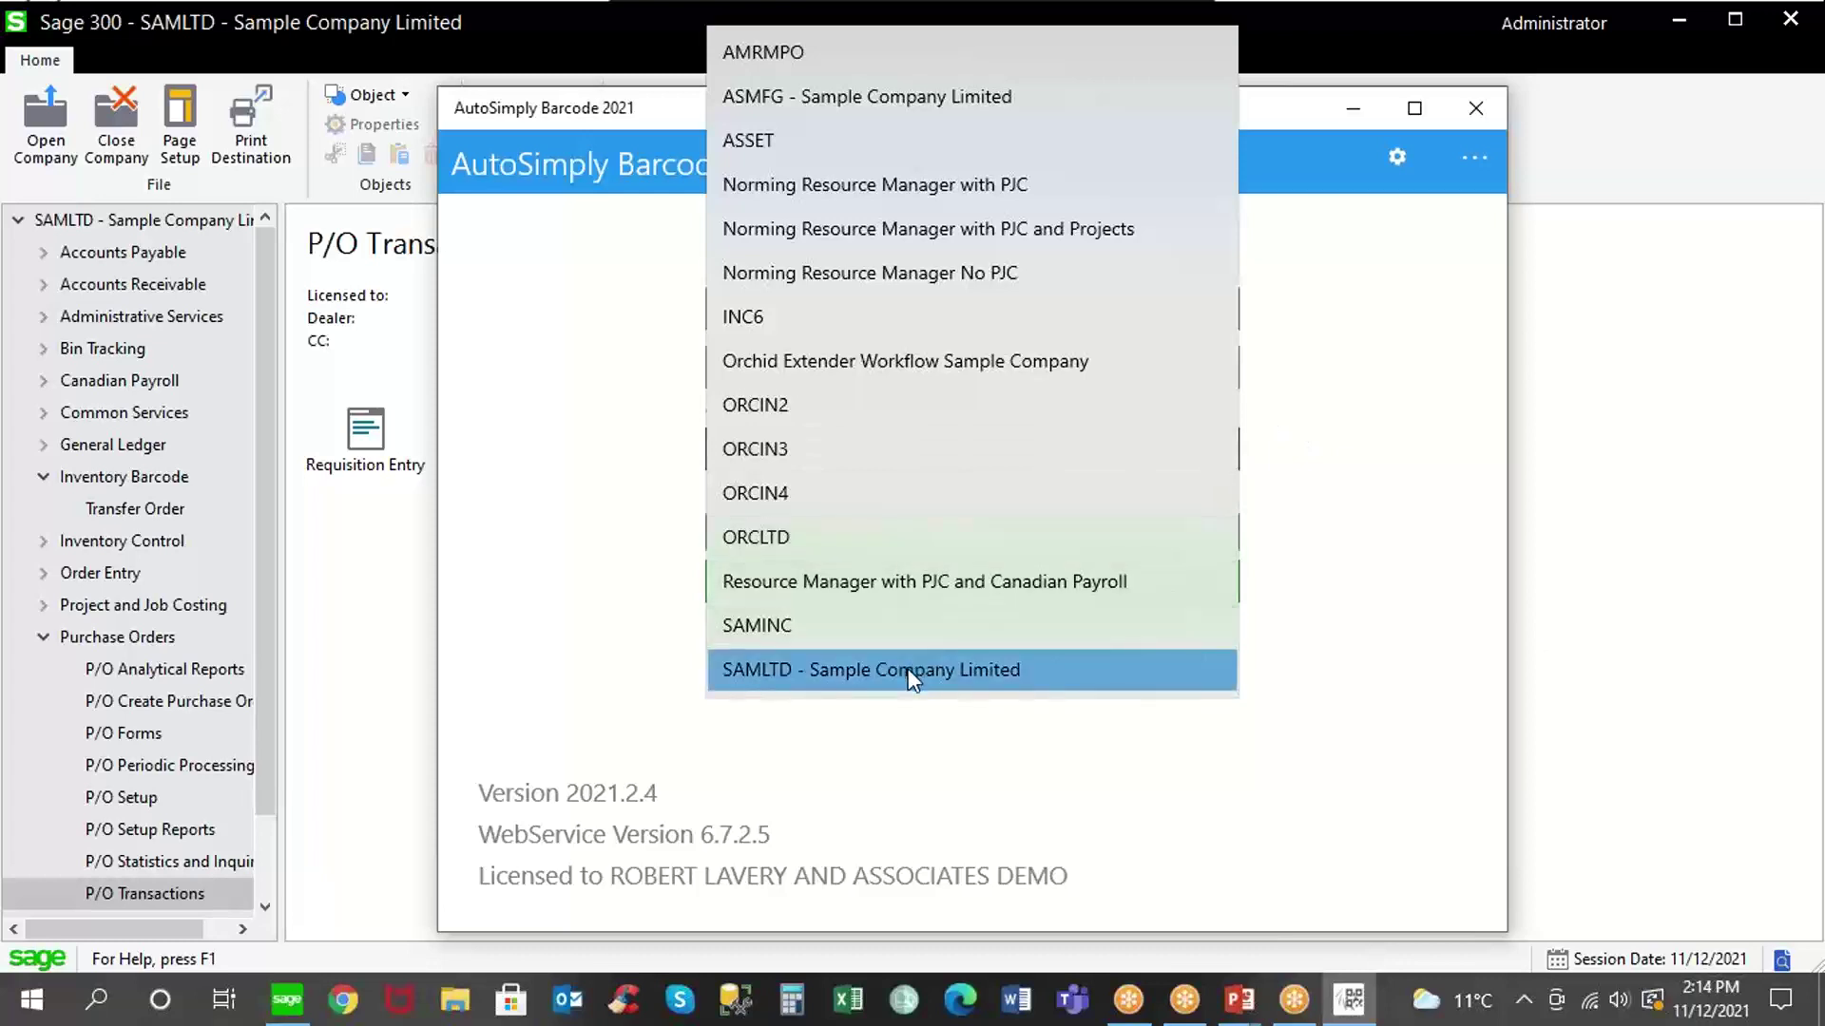
pyautogui.click(909, 669)
pyautogui.click(959, 587)
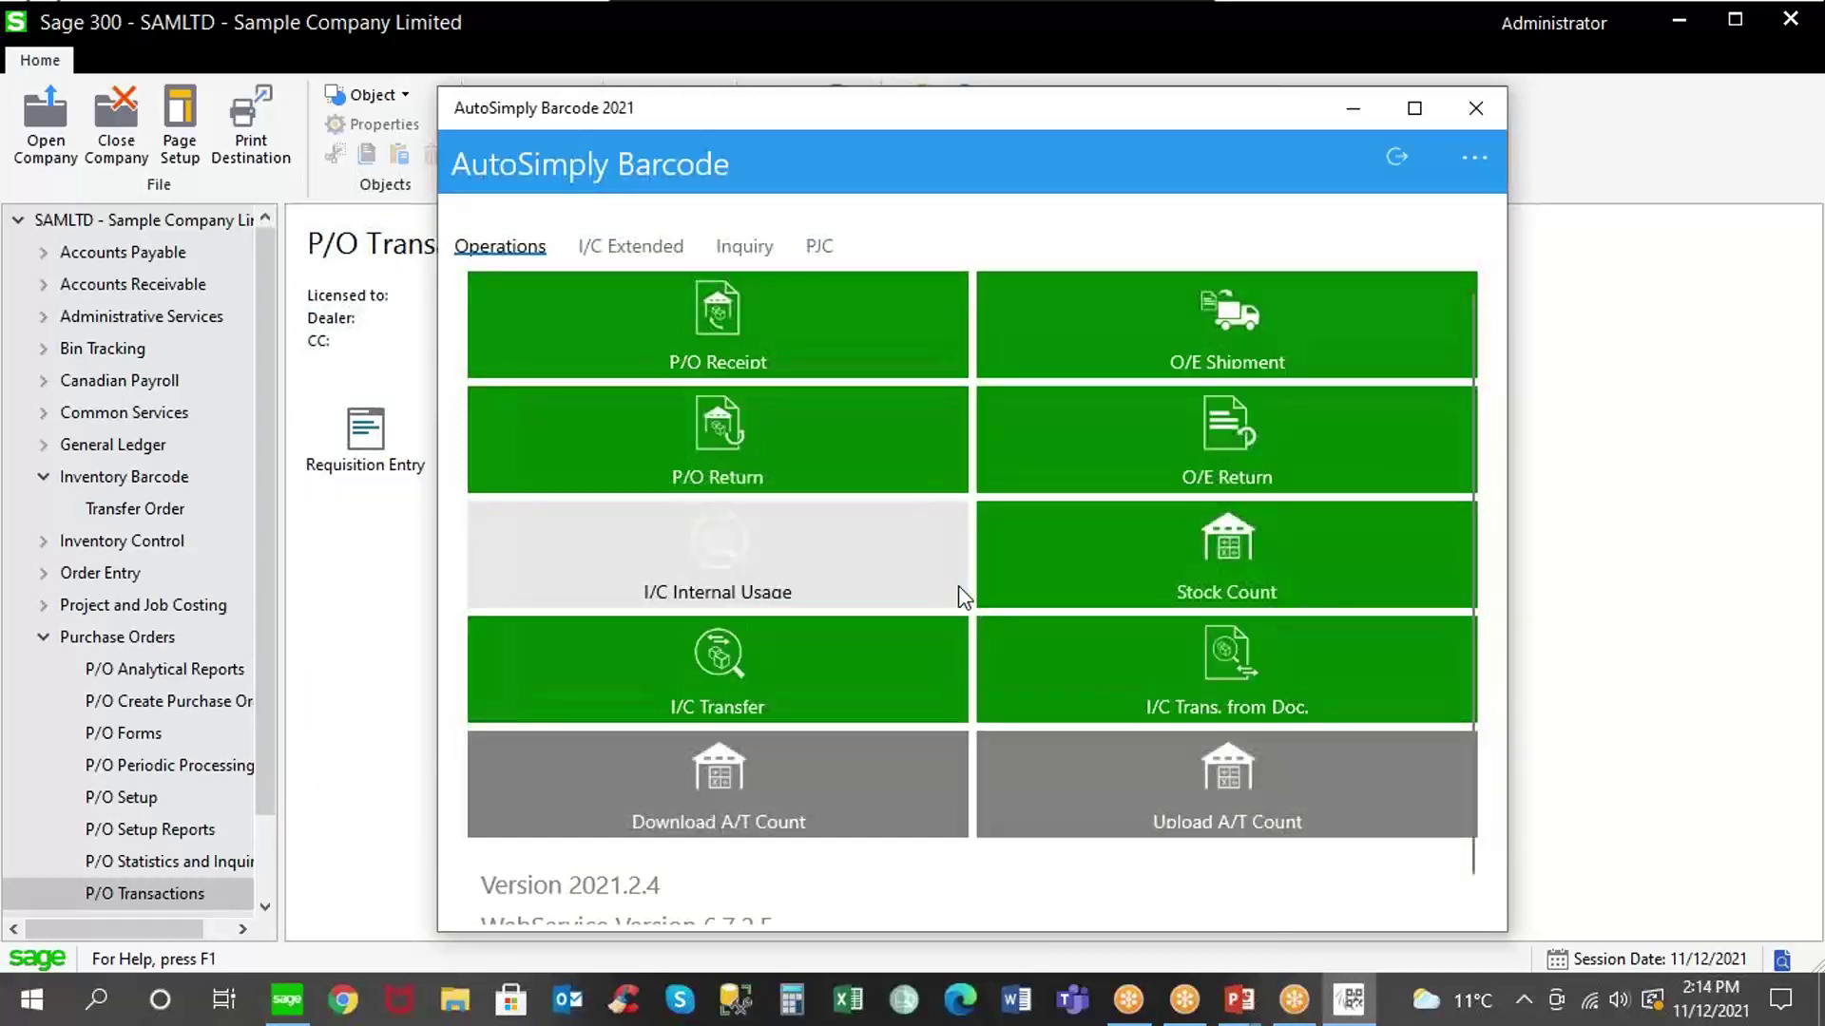
# Start a P/O receipt on PO000000060 and enter quantity 10 for item A1-900/G.
pyautogui.click(773, 330)
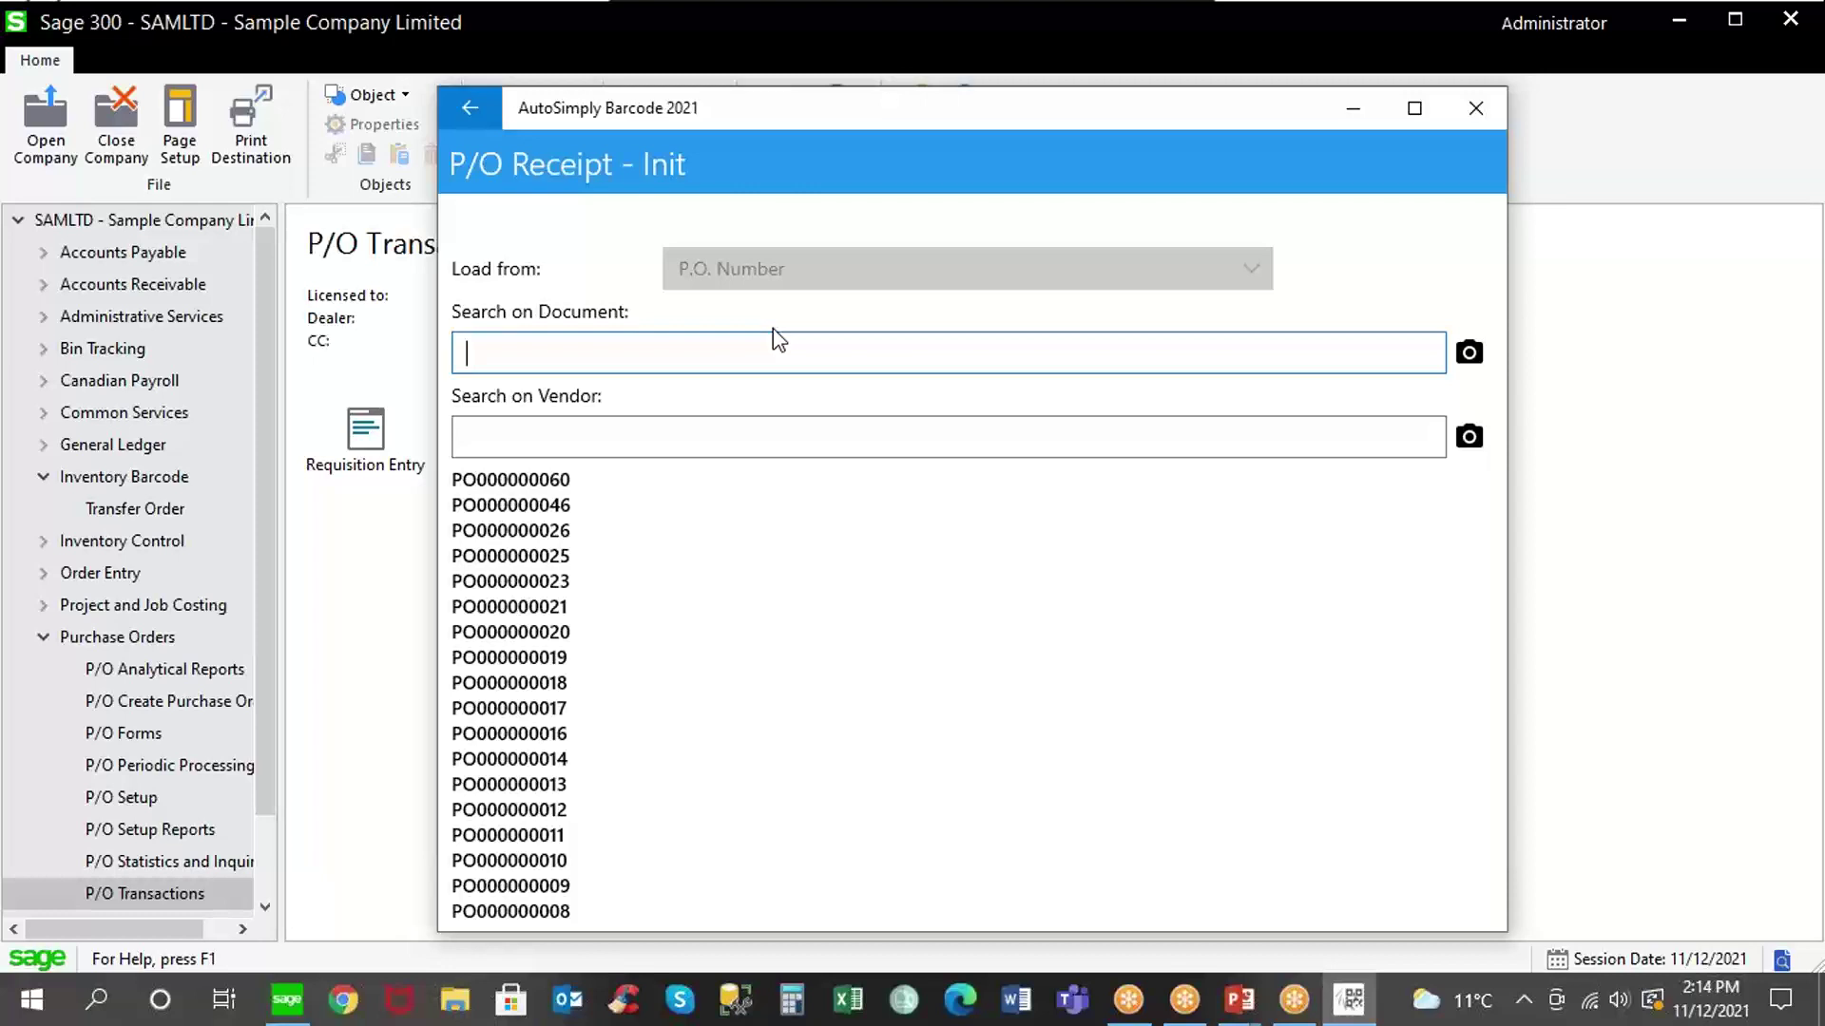
pyautogui.click(538, 481)
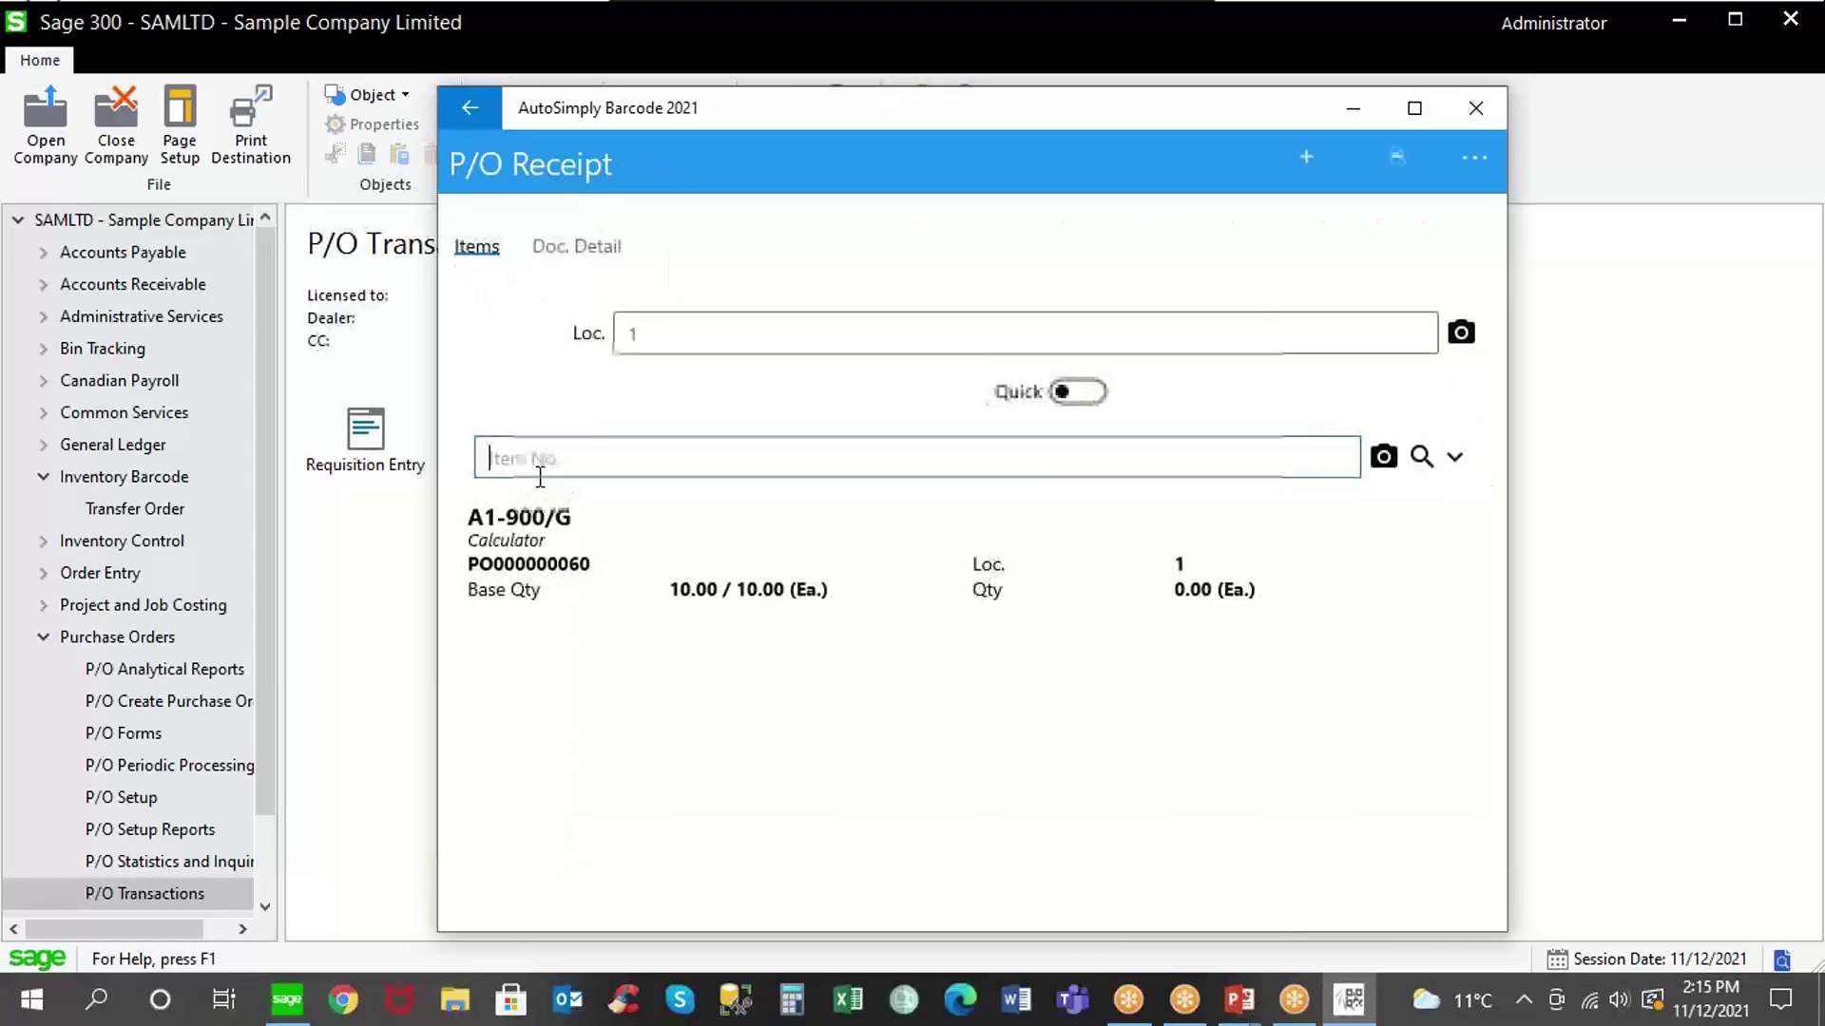
pyautogui.click(528, 551)
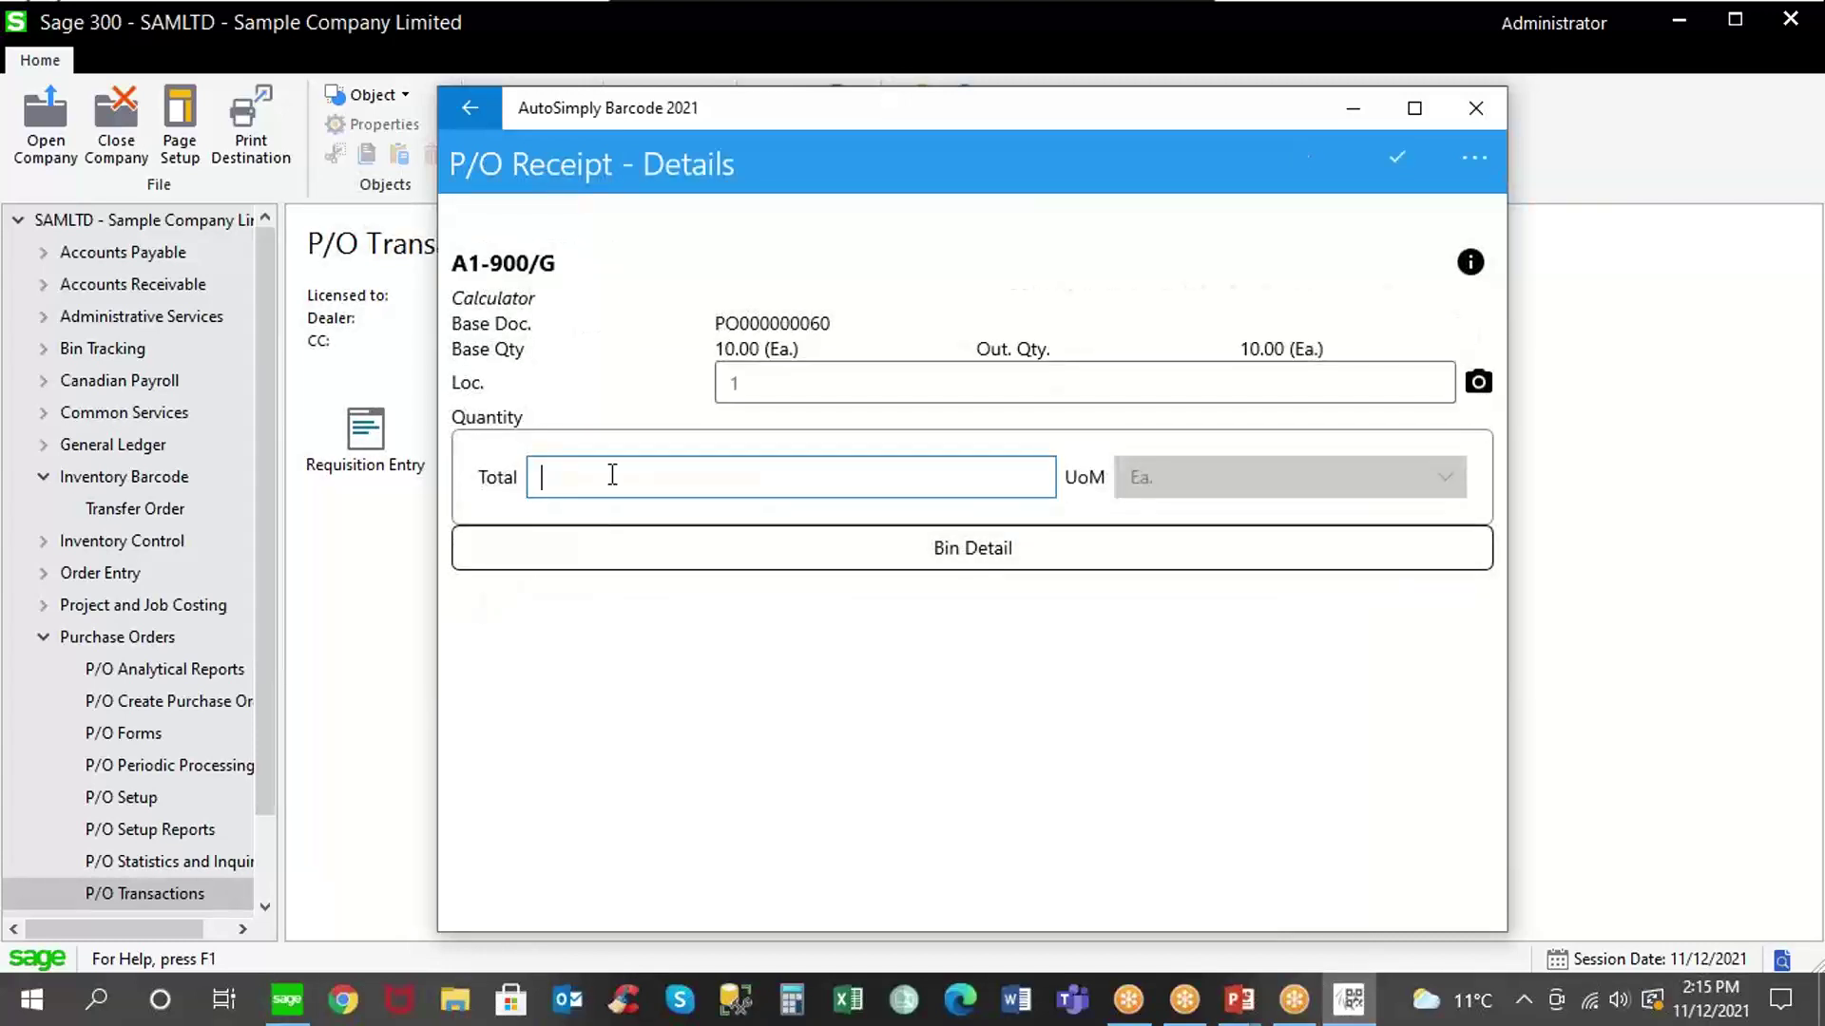
pyautogui.write('10')
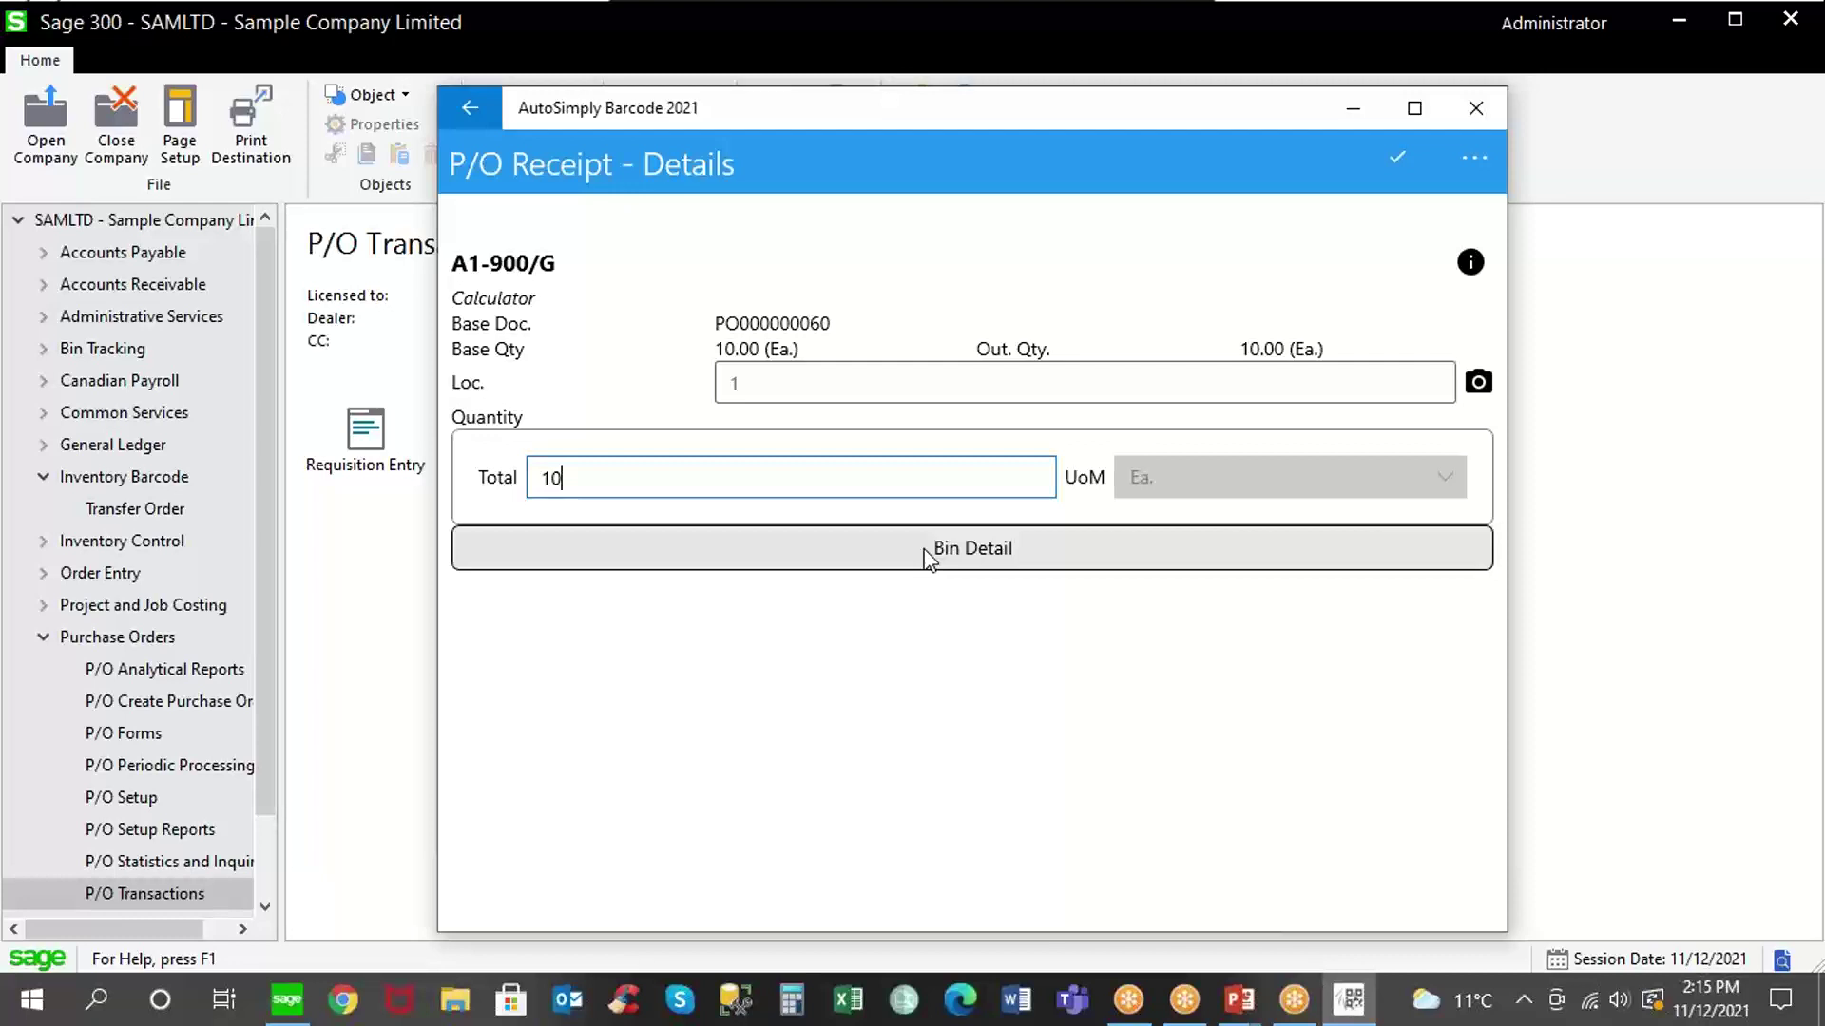
# Open B/T Bin Setup and load location 1 with its bins and items.
pyautogui.click(44, 348)
pyautogui.click(146, 542)
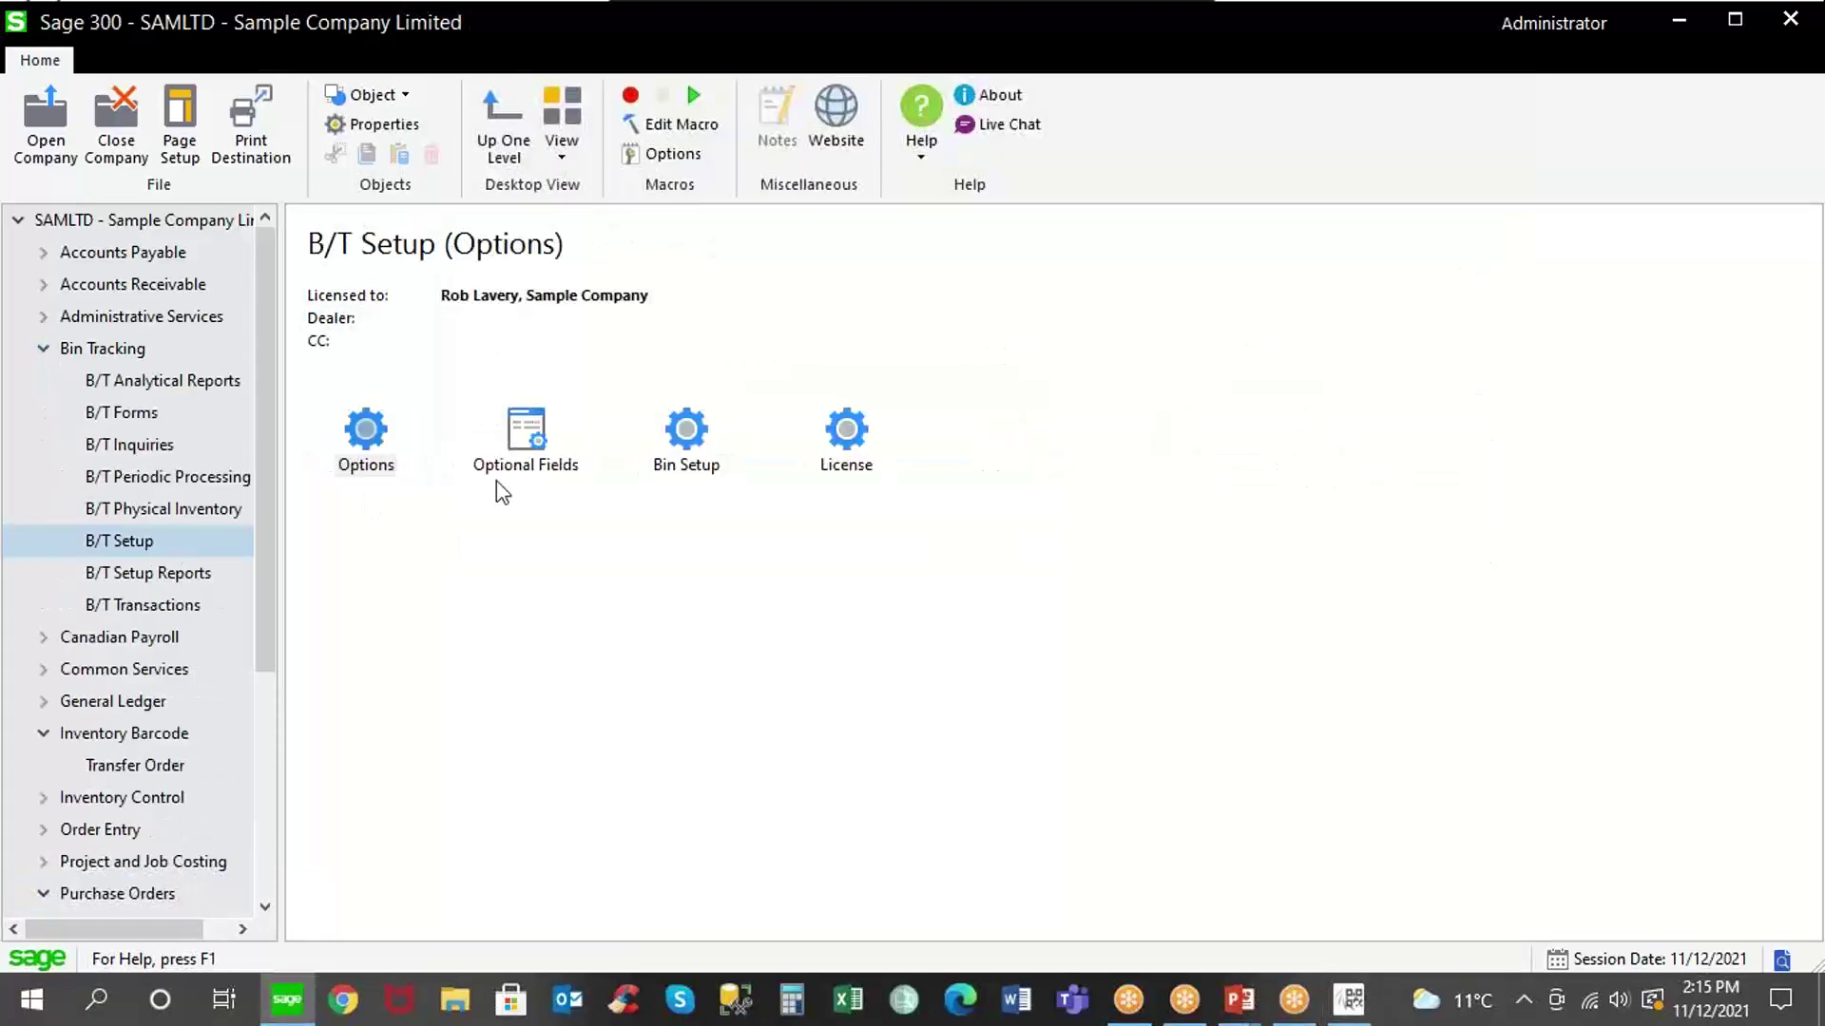
pyautogui.click(686, 430)
pyautogui.doubleClick(688, 433)
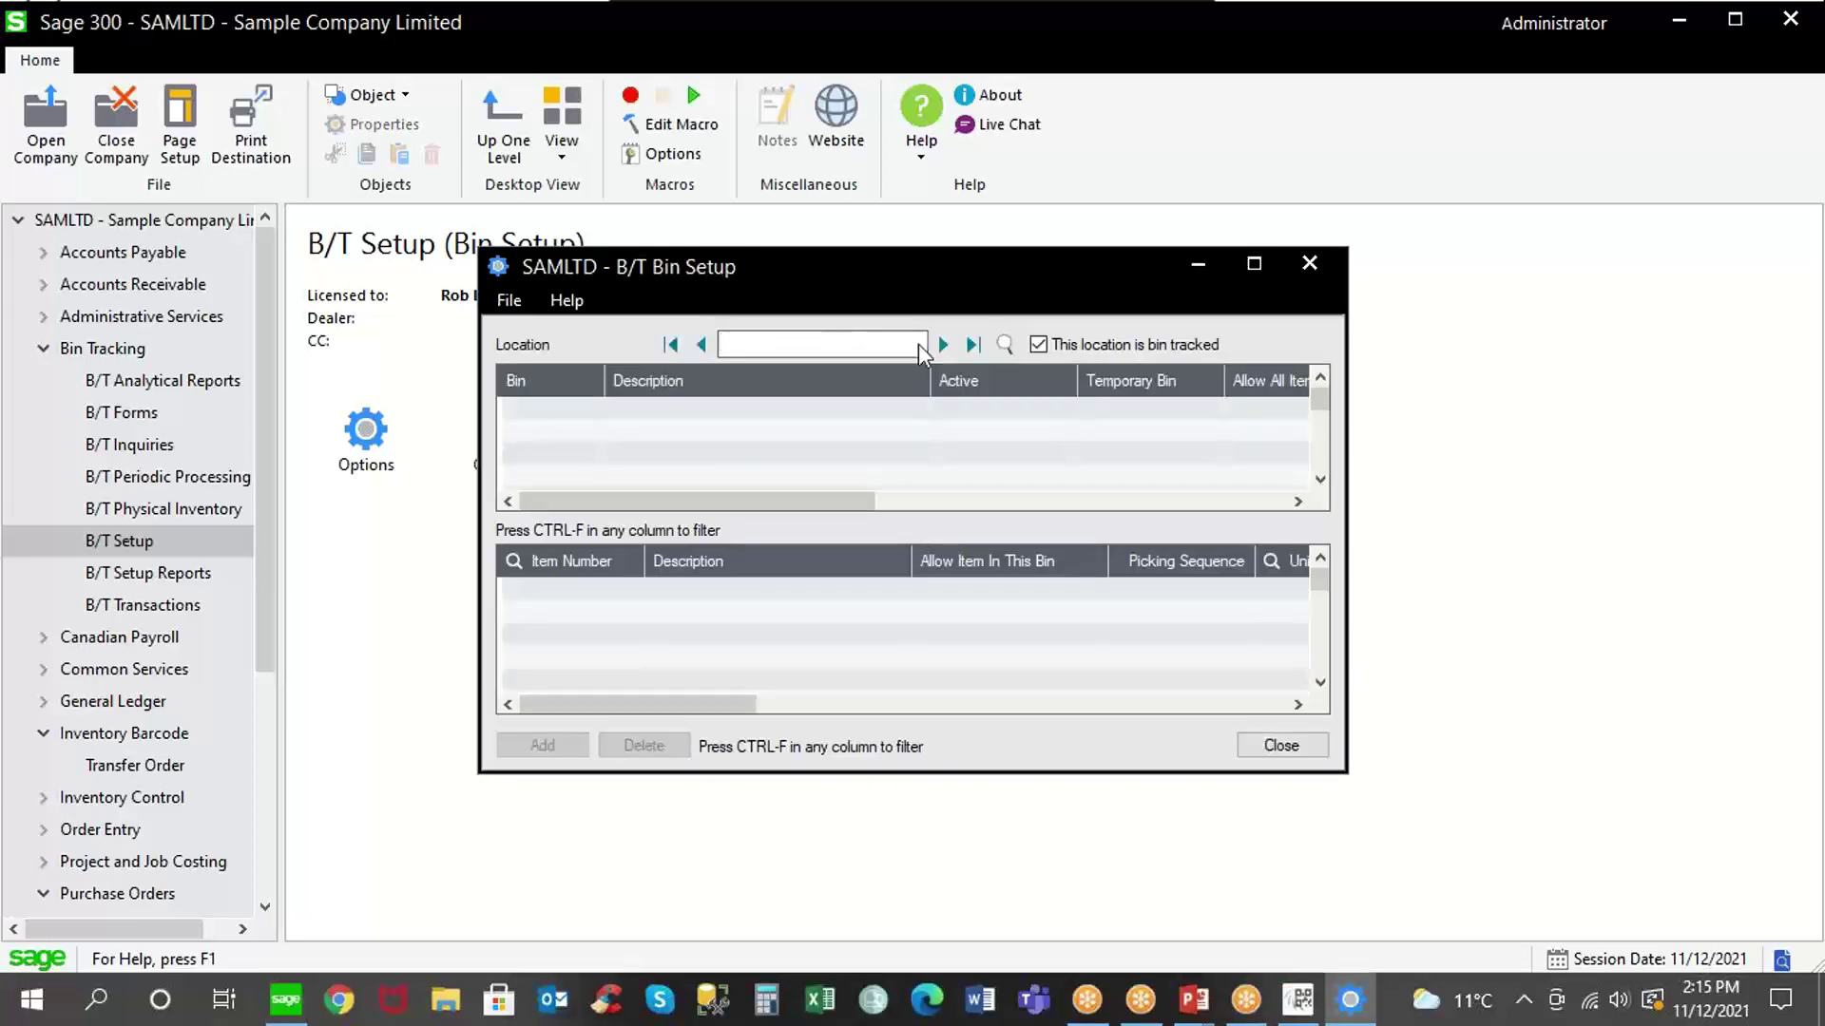
pyautogui.click(943, 345)
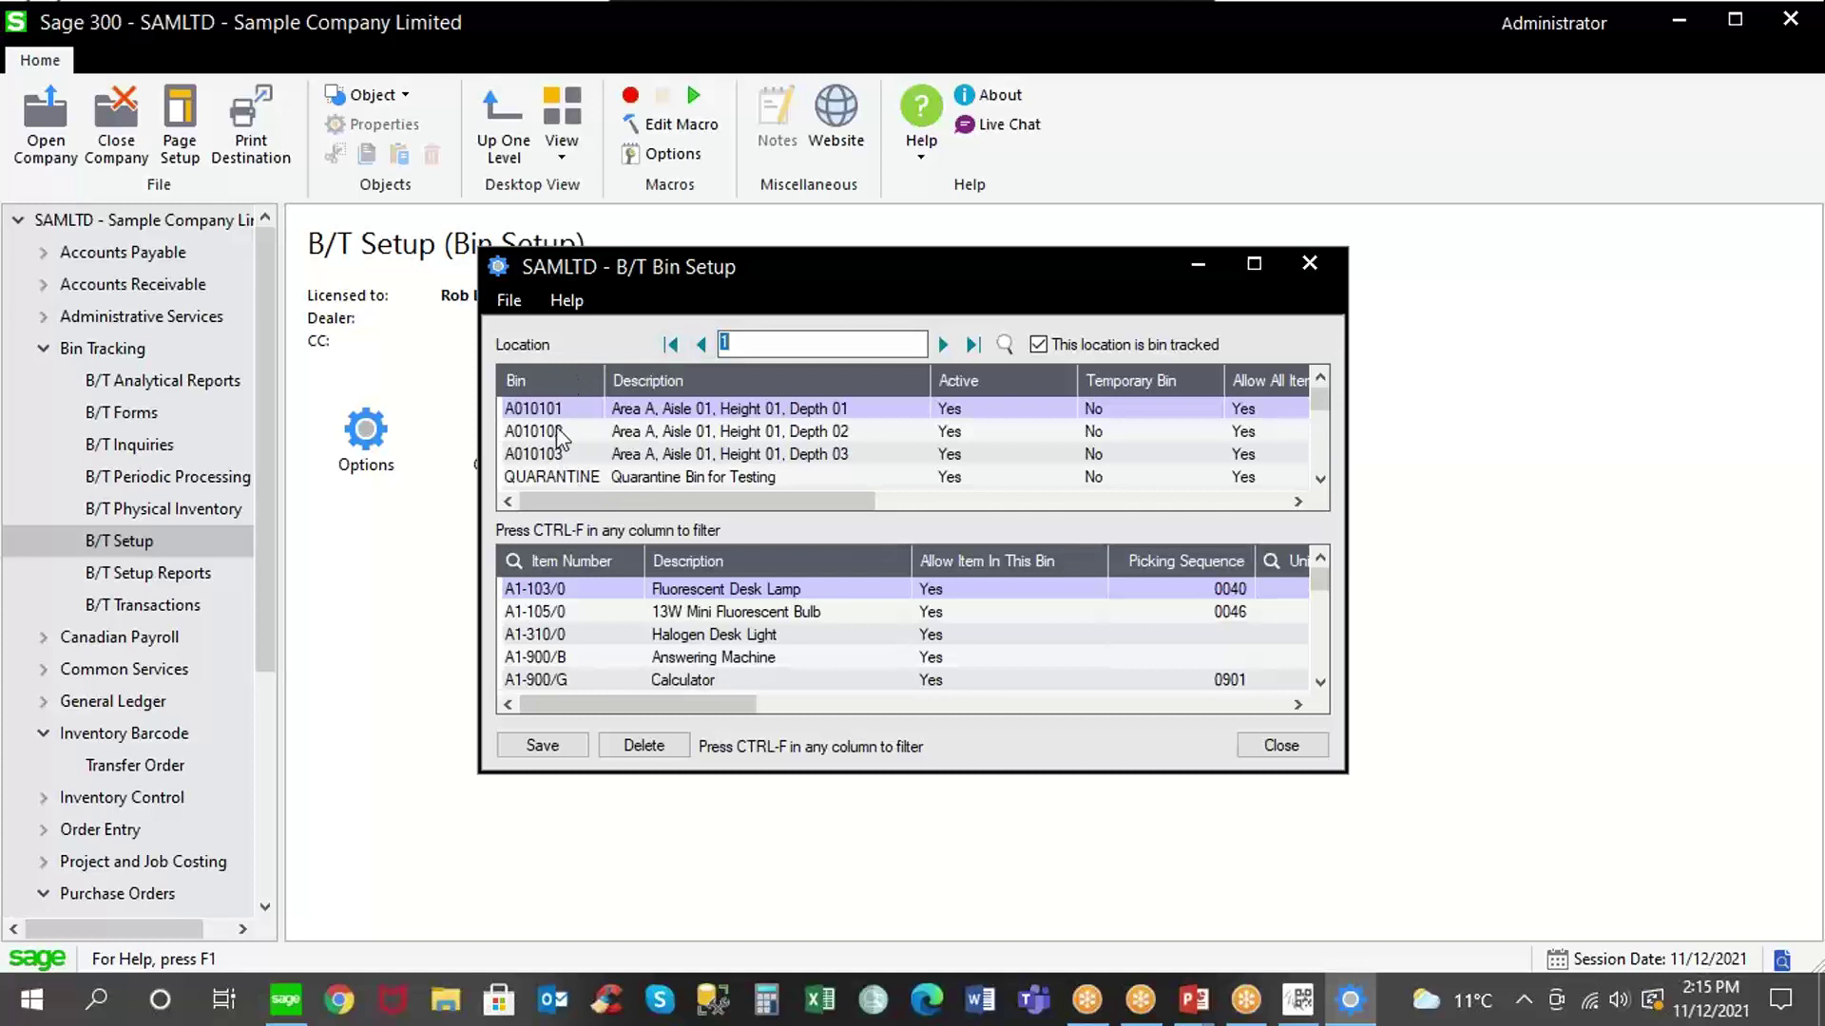
pyautogui.press('Tab')
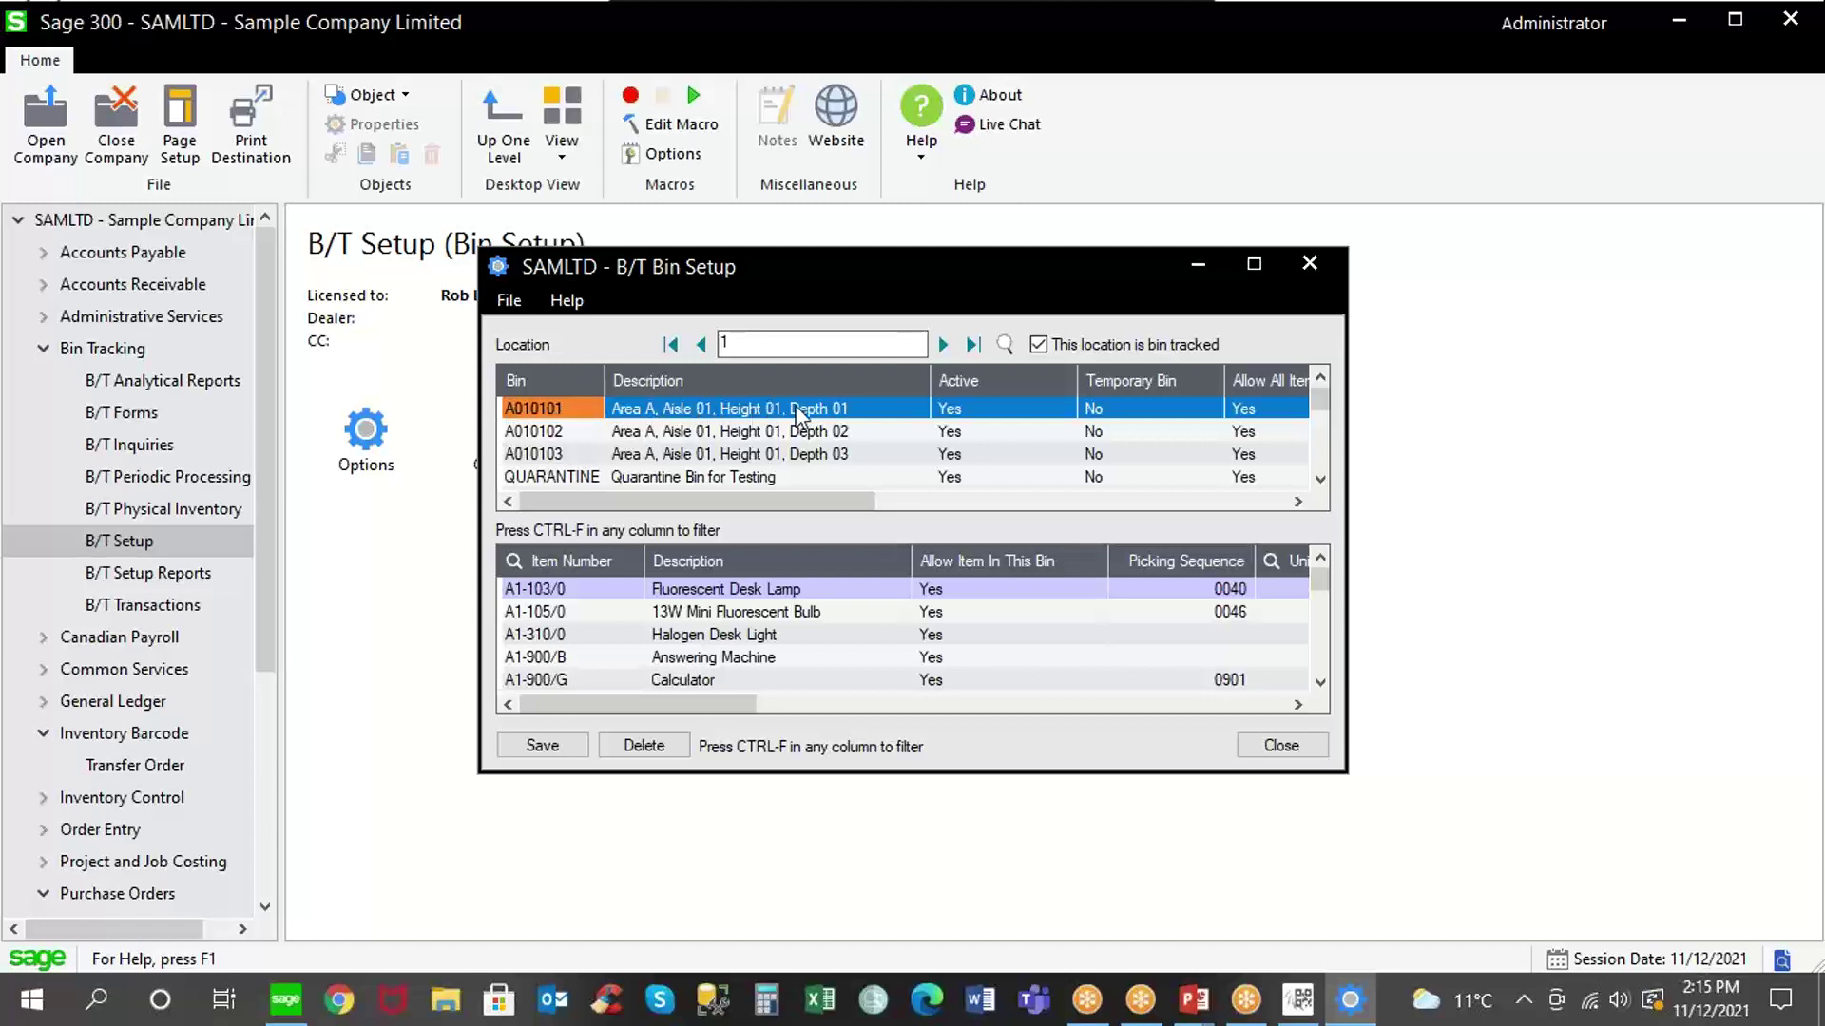
# Review the A1-900/G calculator's 17 lot numbers and bin quantity, then close Bin Setup.
pyautogui.click(572, 681)
pyautogui.moveTo(620, 712); pyautogui.dragTo(1084, 704)
pyautogui.click(1079, 681)
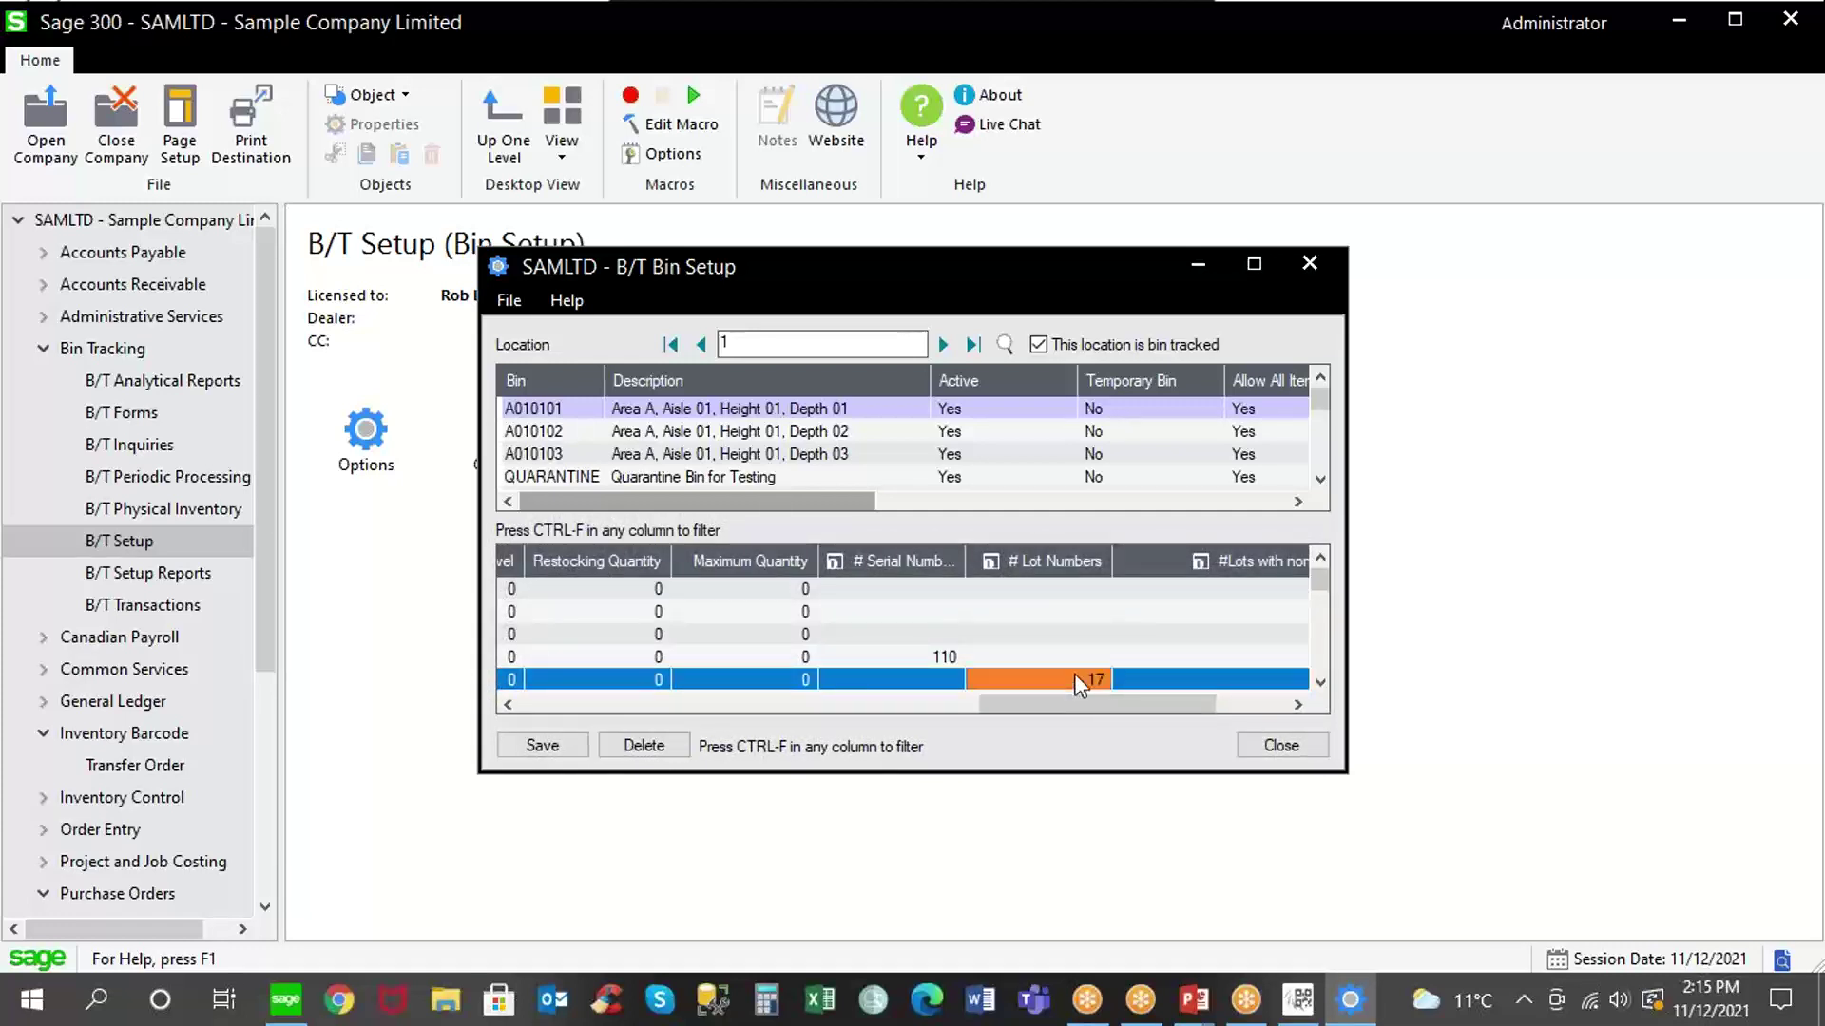
pyautogui.click(993, 561)
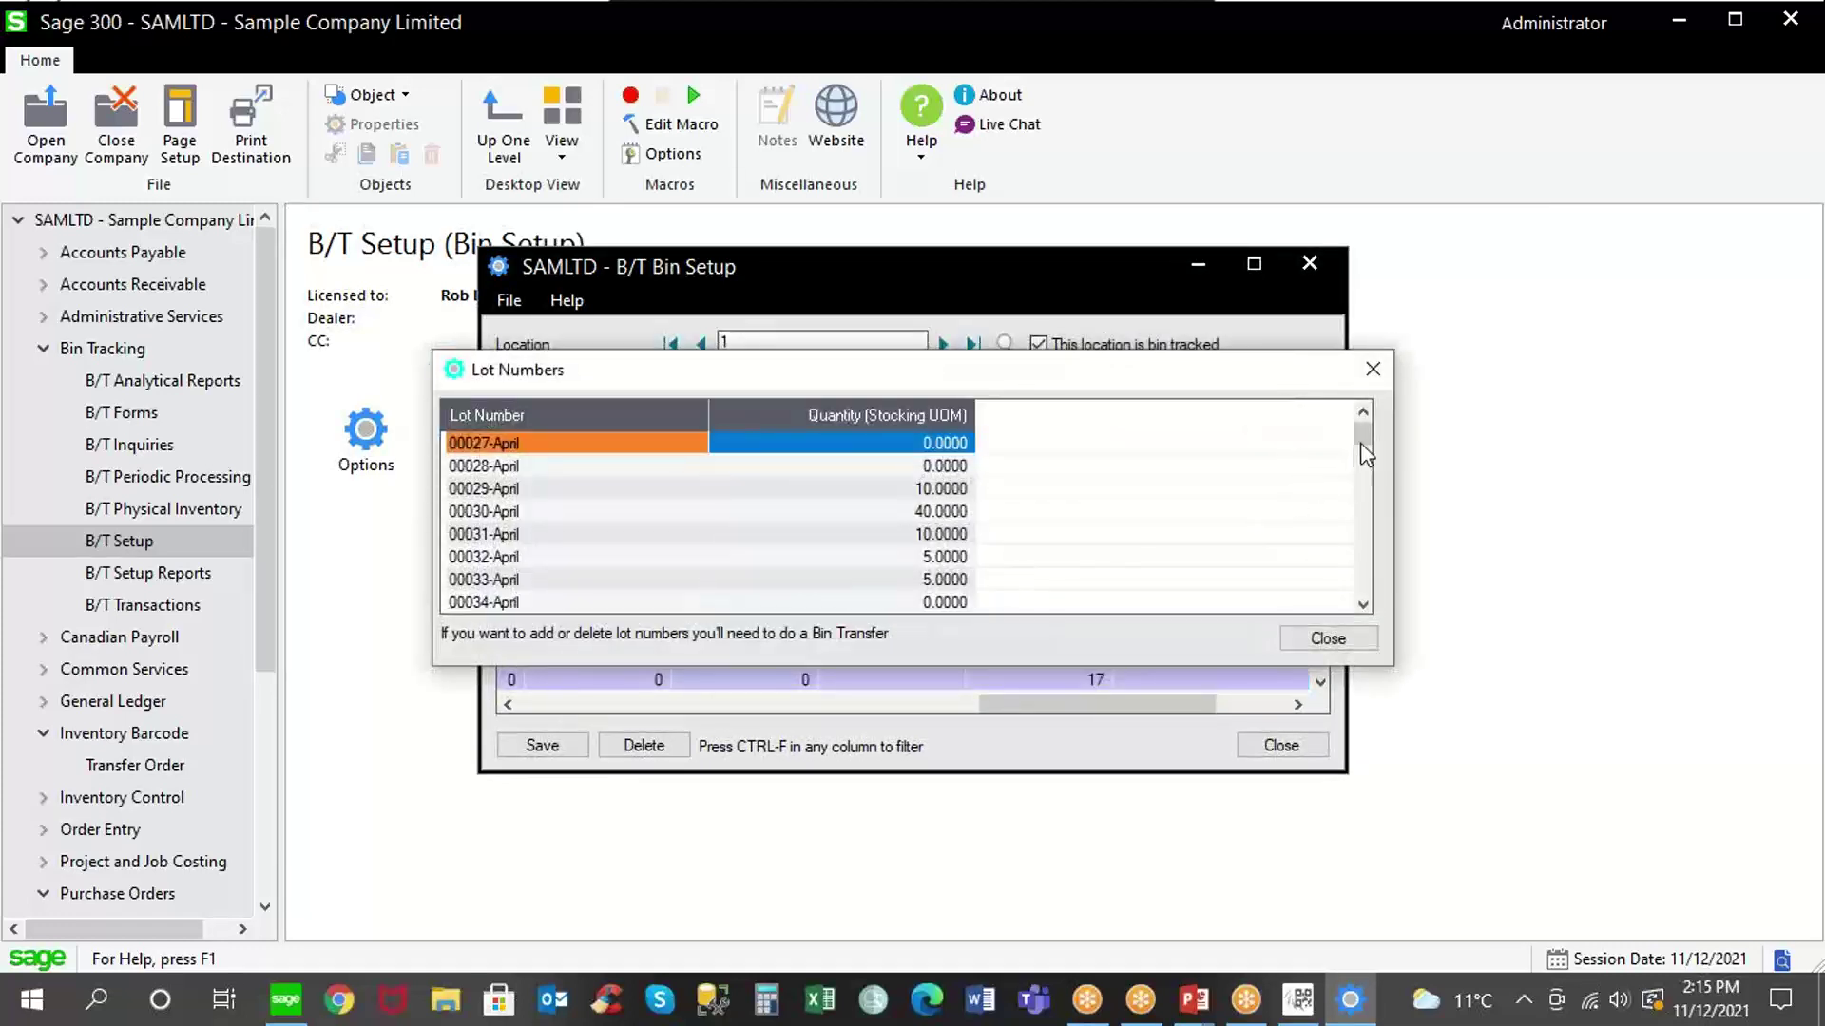
pyautogui.moveTo(1366, 434); pyautogui.dragTo(1372, 612)
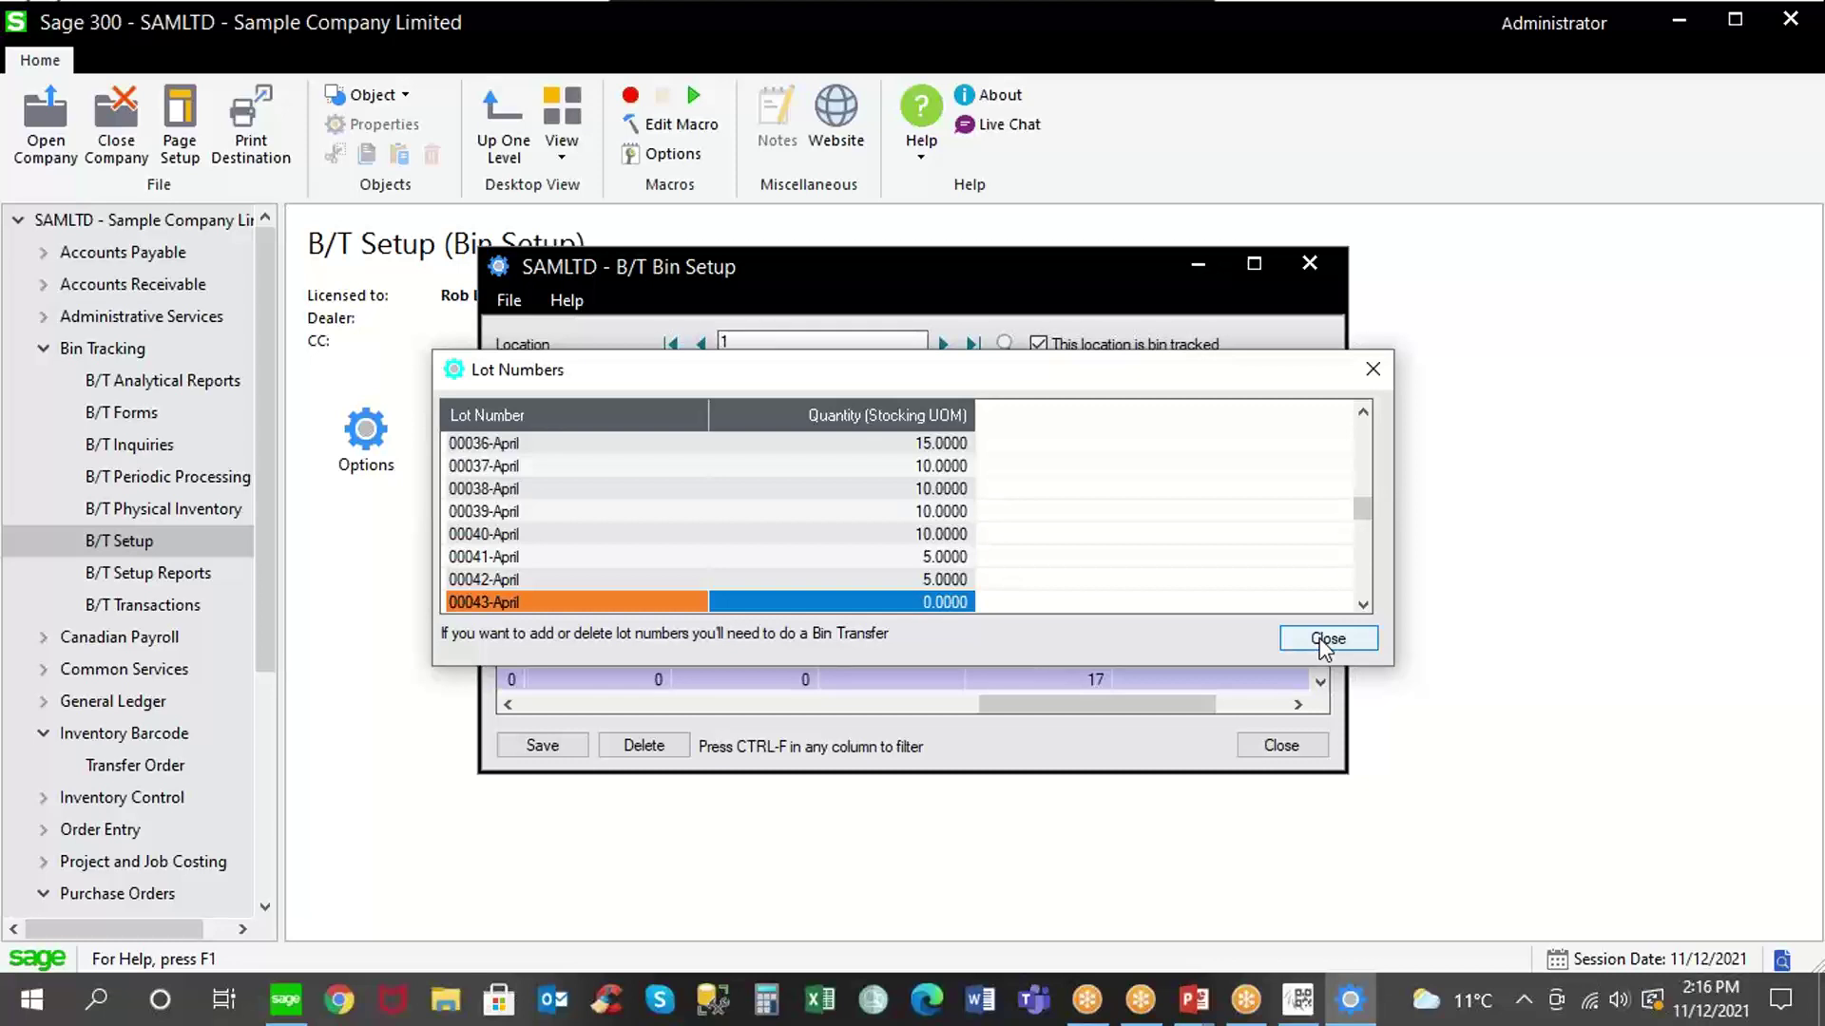
pyautogui.click(1328, 639)
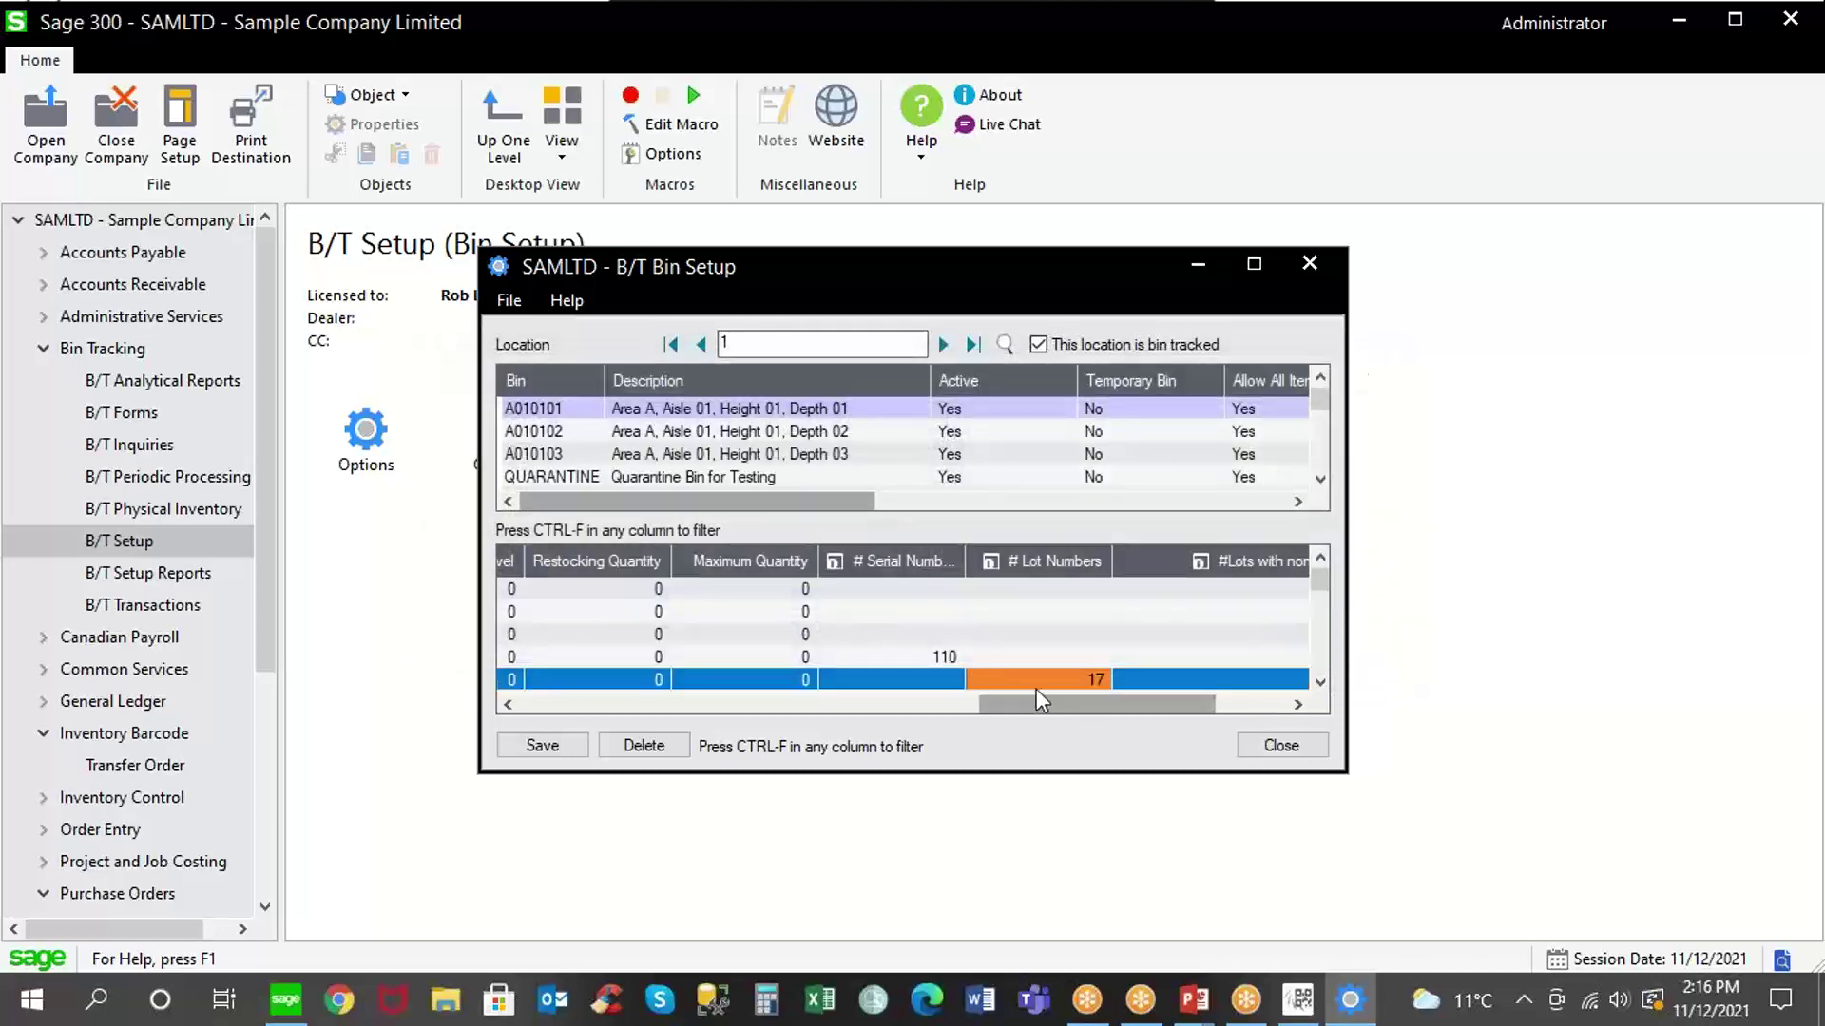
pyautogui.moveTo(1088, 703); pyautogui.dragTo(793, 713)
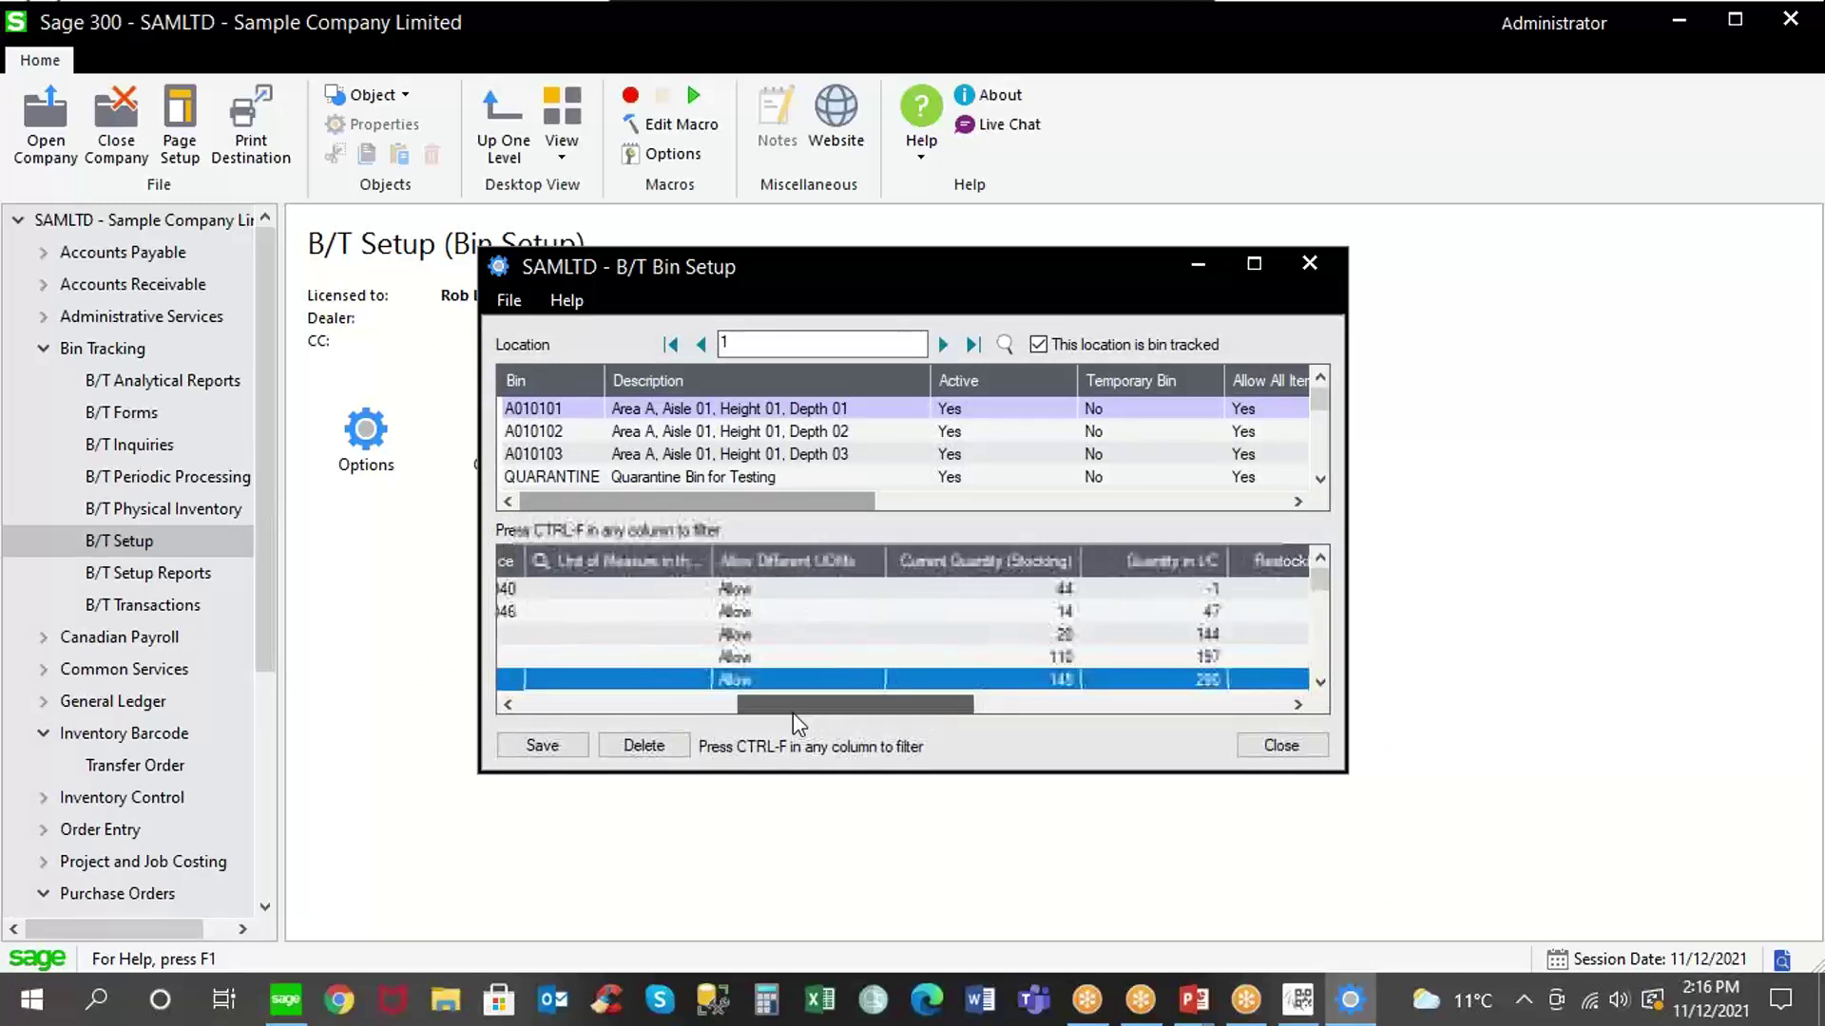
pyautogui.click(971, 682)
pyautogui.moveTo(950, 701); pyautogui.dragTo(650, 723)
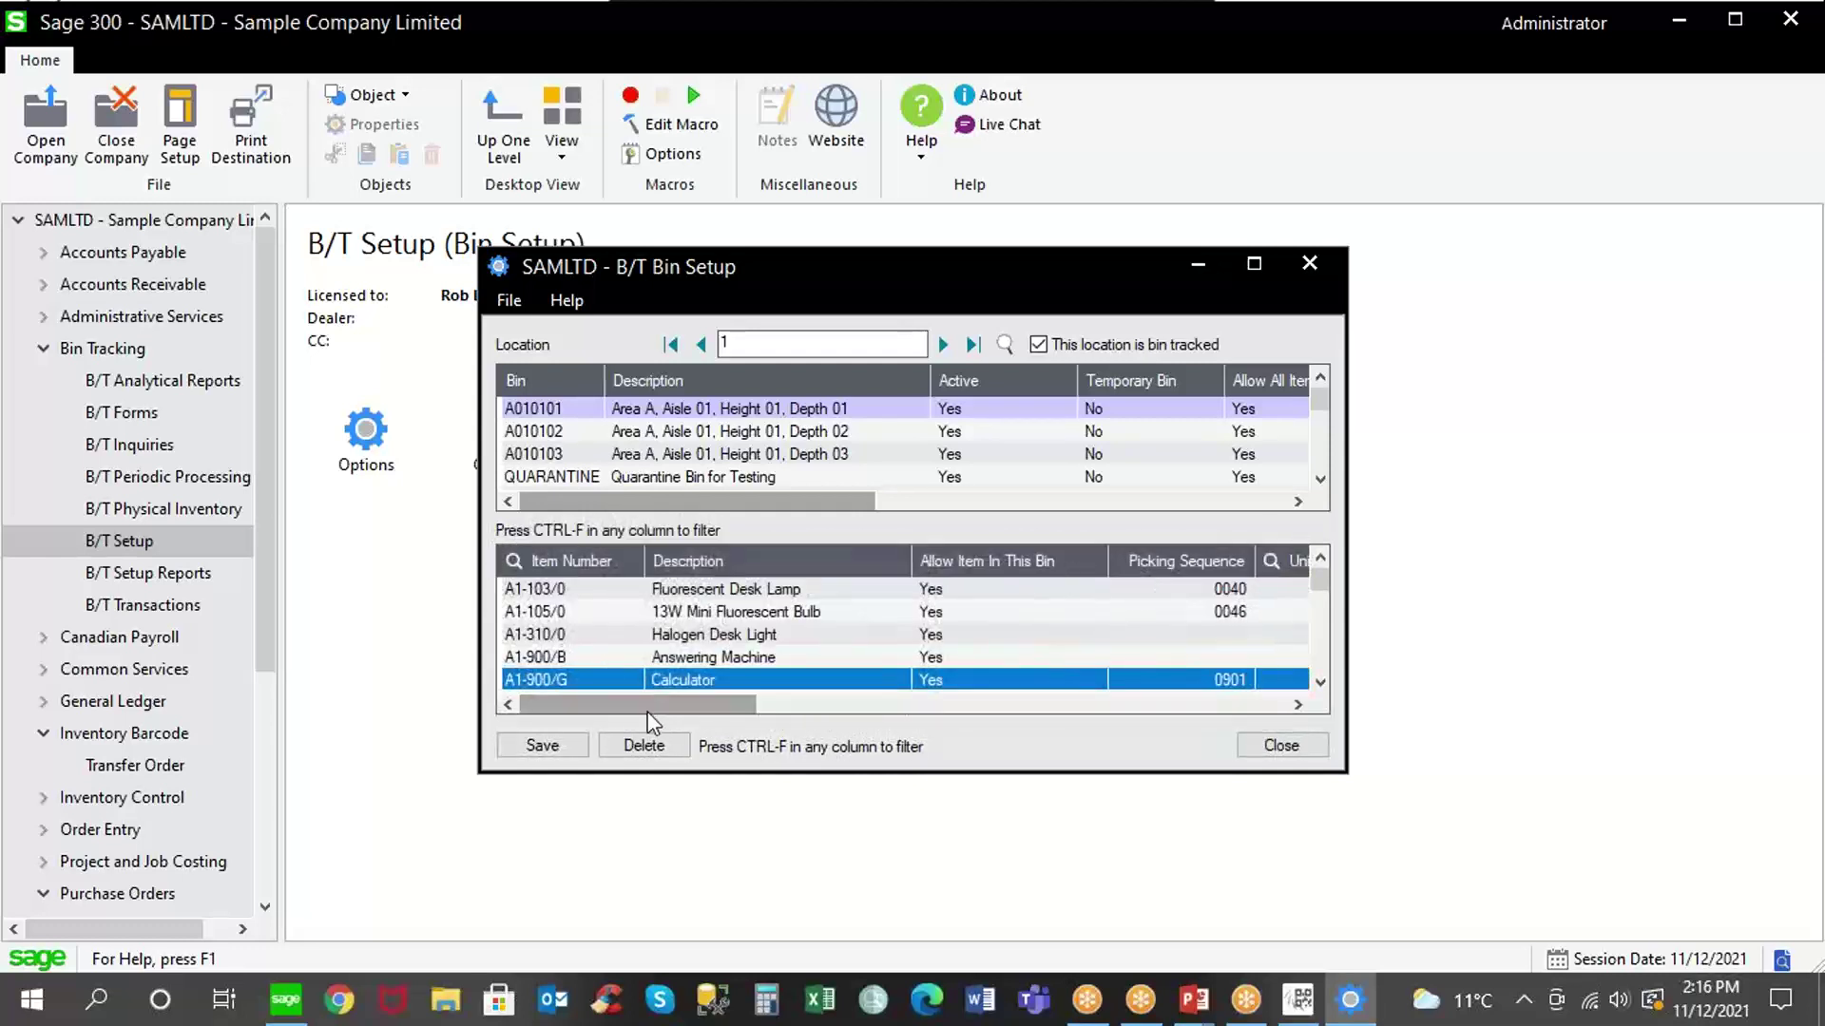
pyautogui.click(1268, 740)
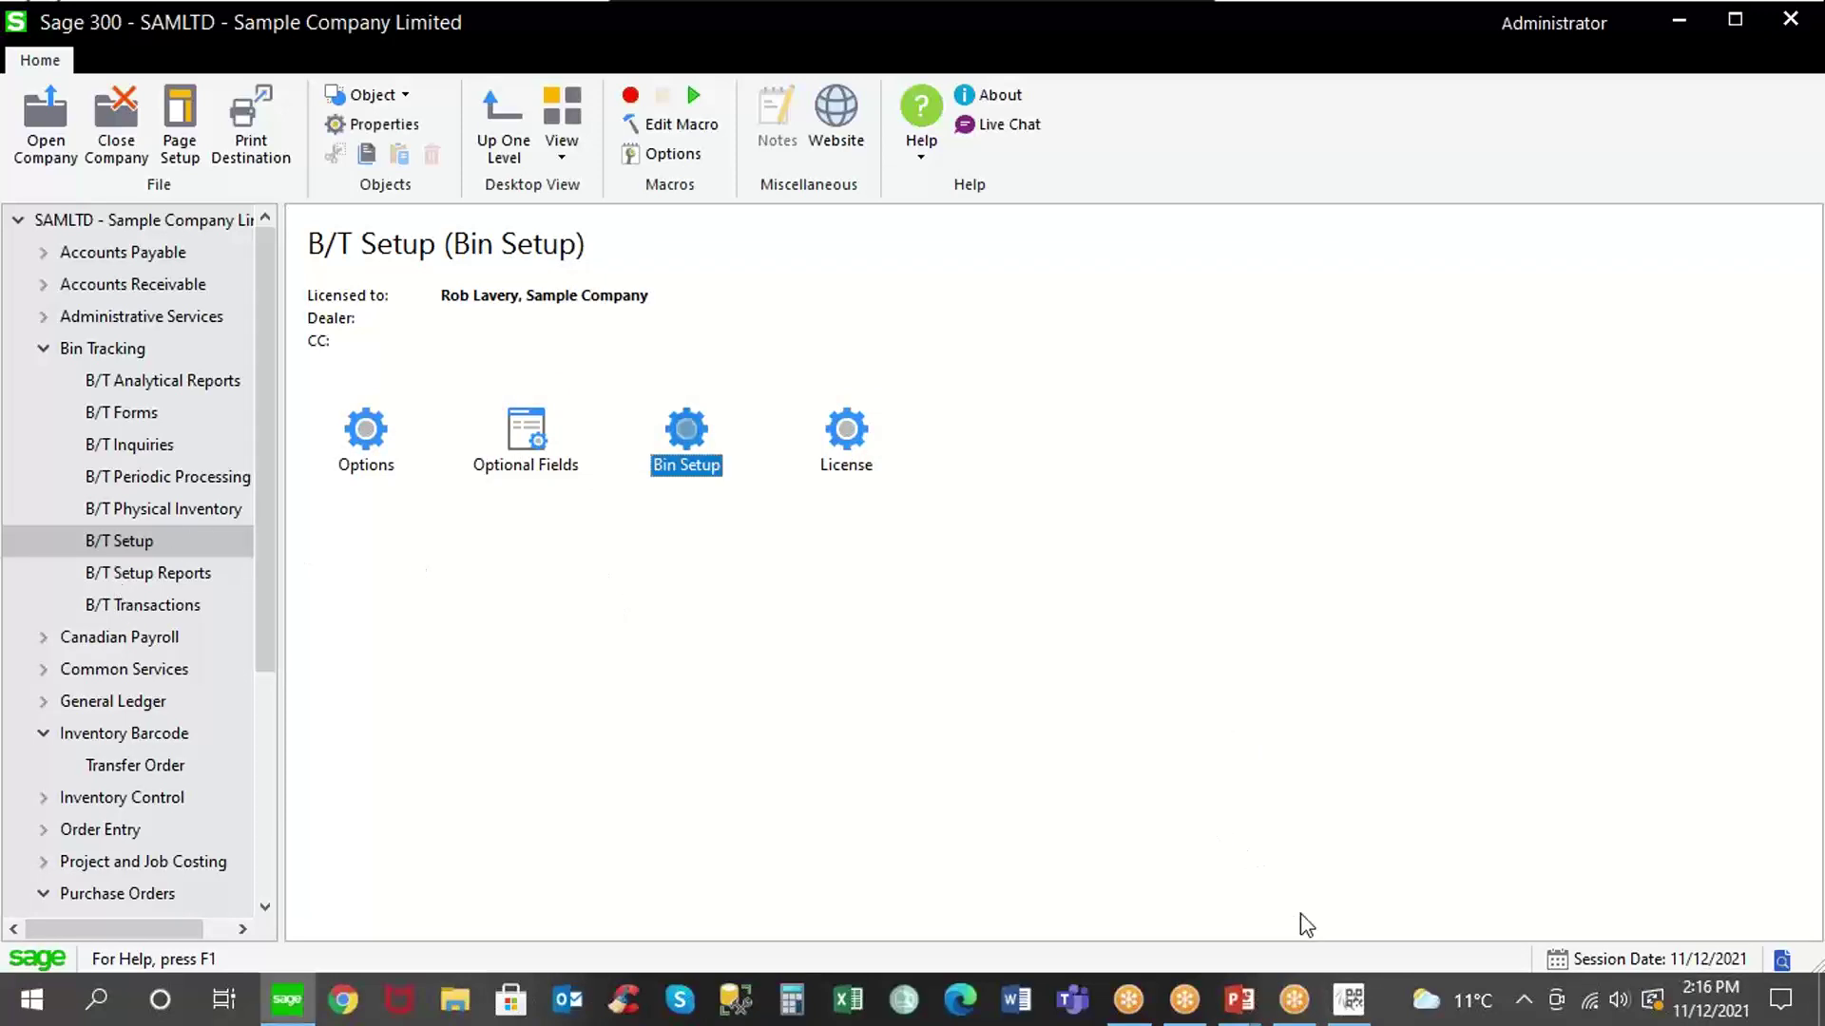
# Assign the Calculator line to bin A010101 with quantity 10.
pyautogui.click(1348, 1000)
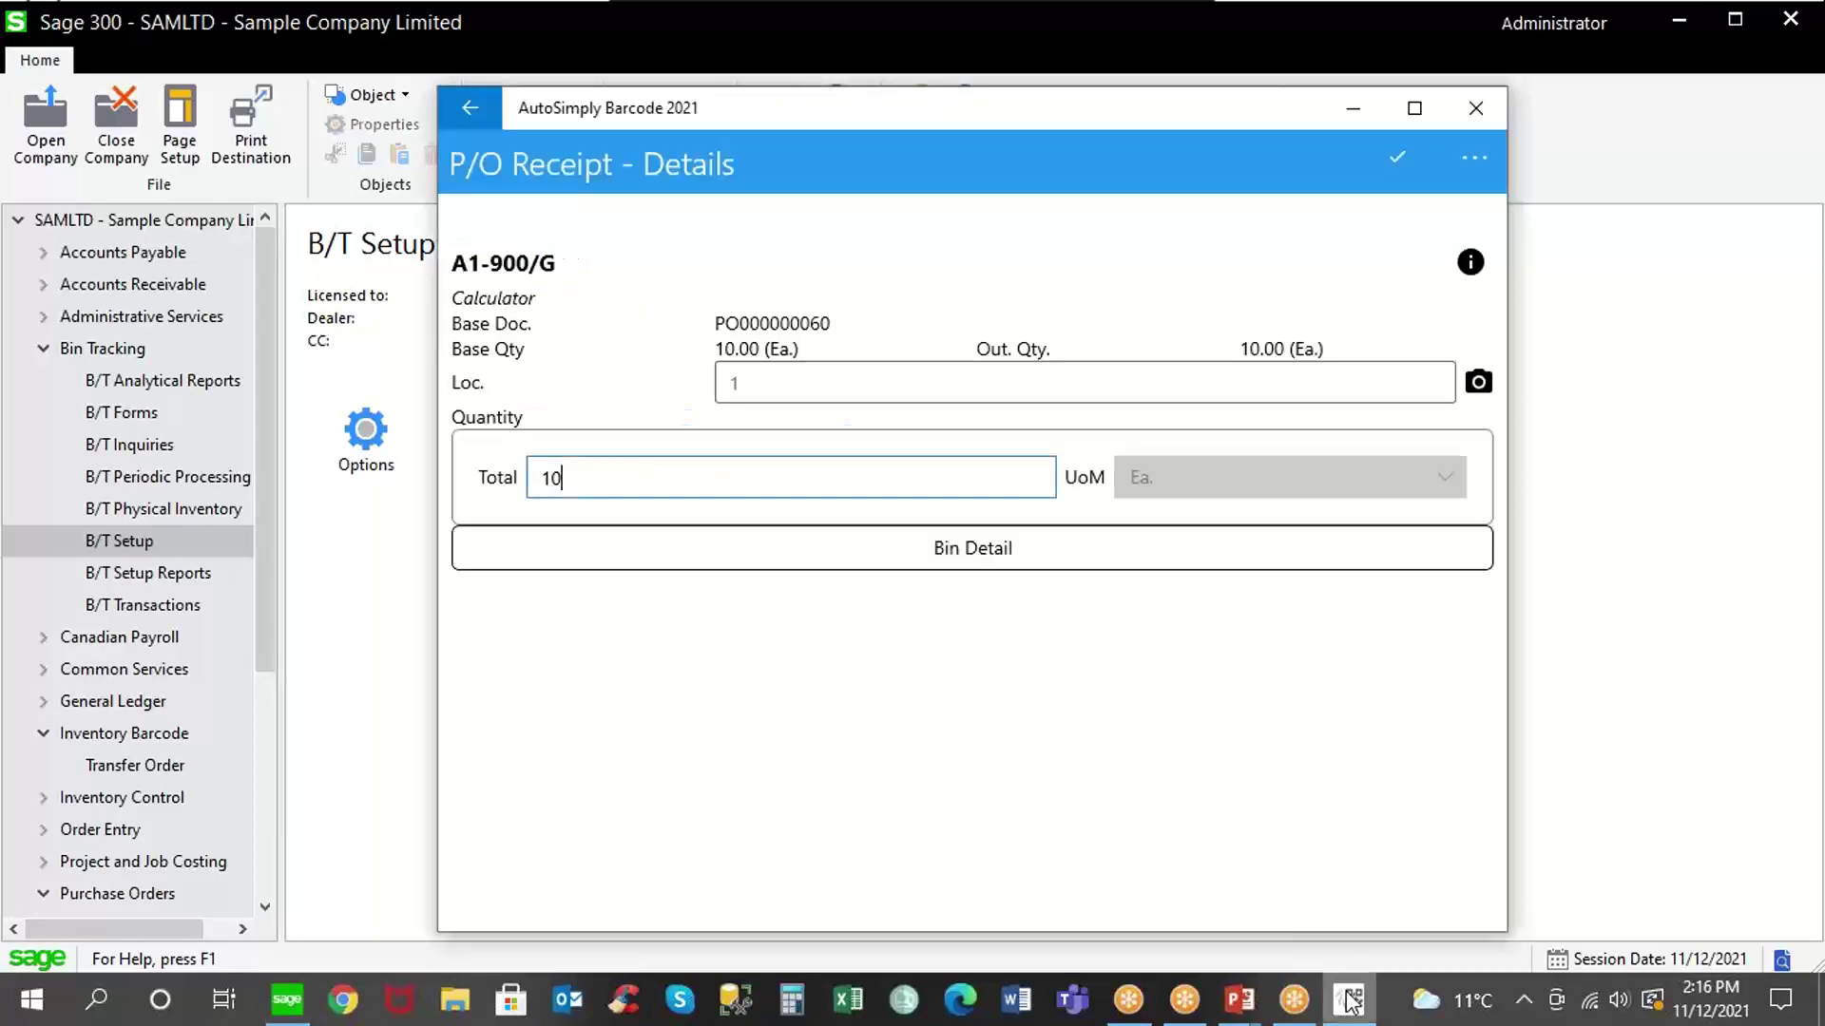
pyautogui.click(946, 551)
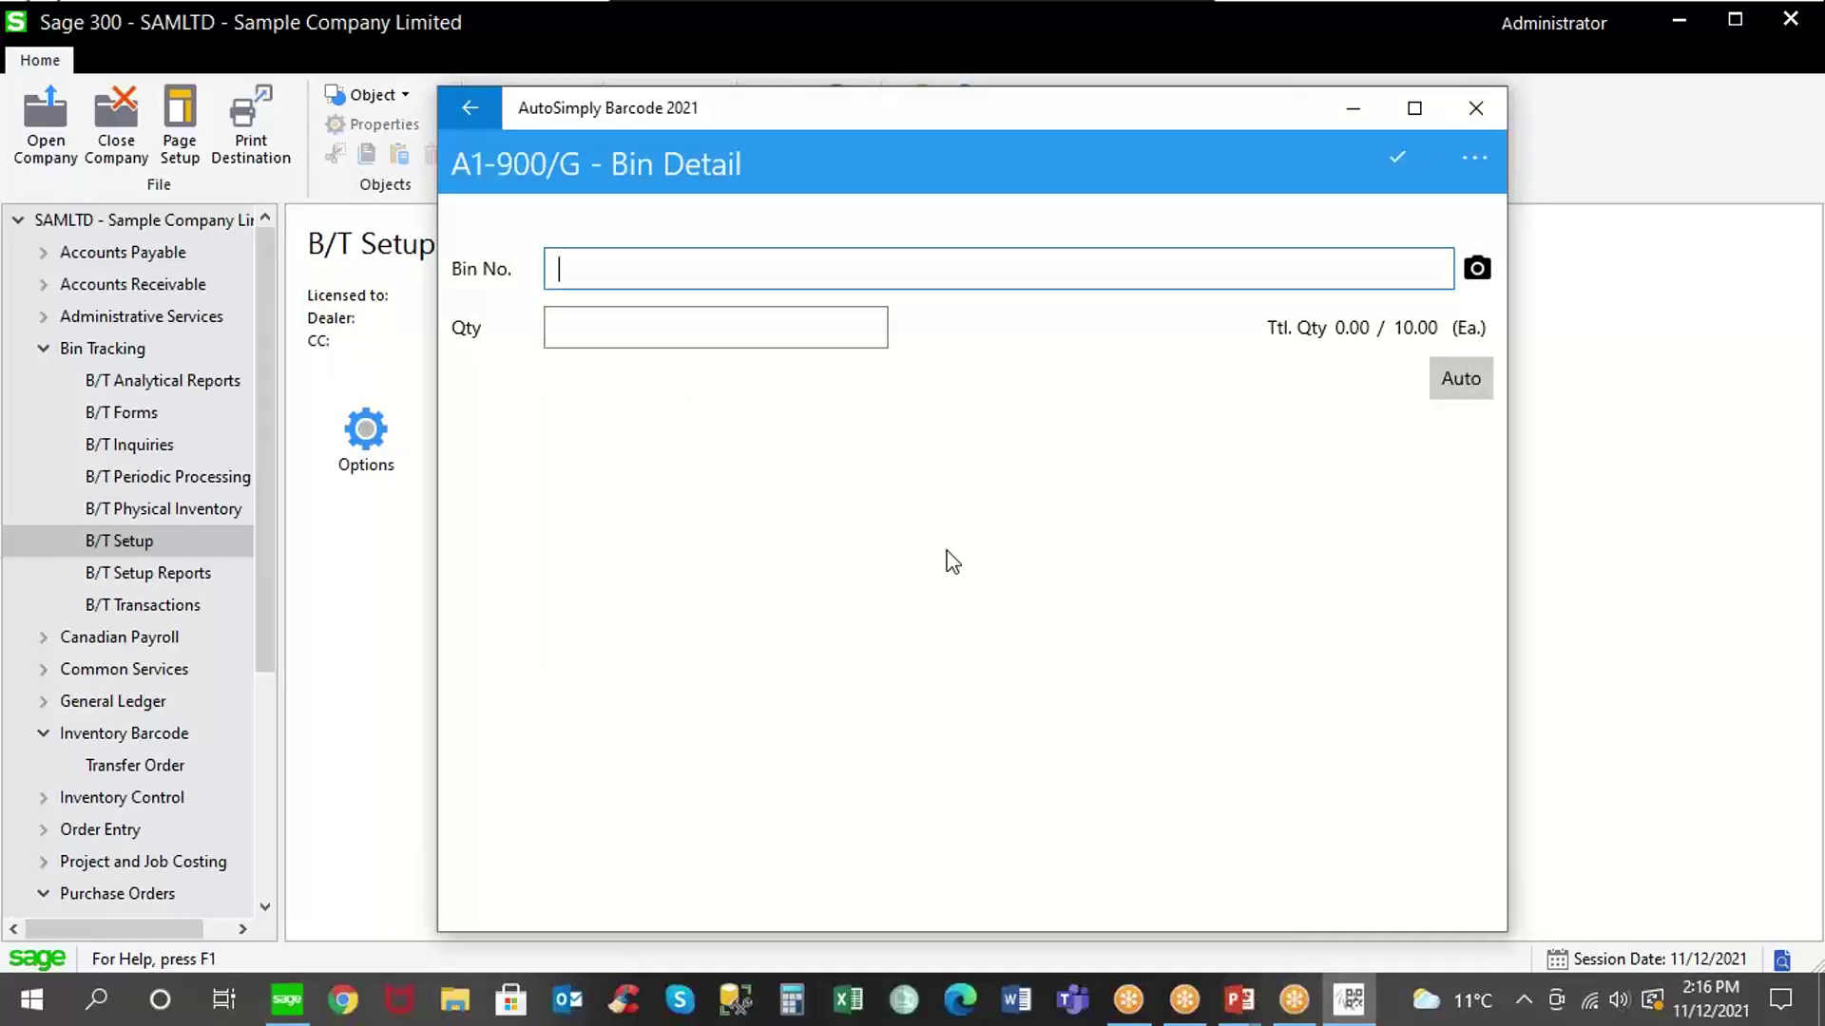
pyautogui.write('A010101')
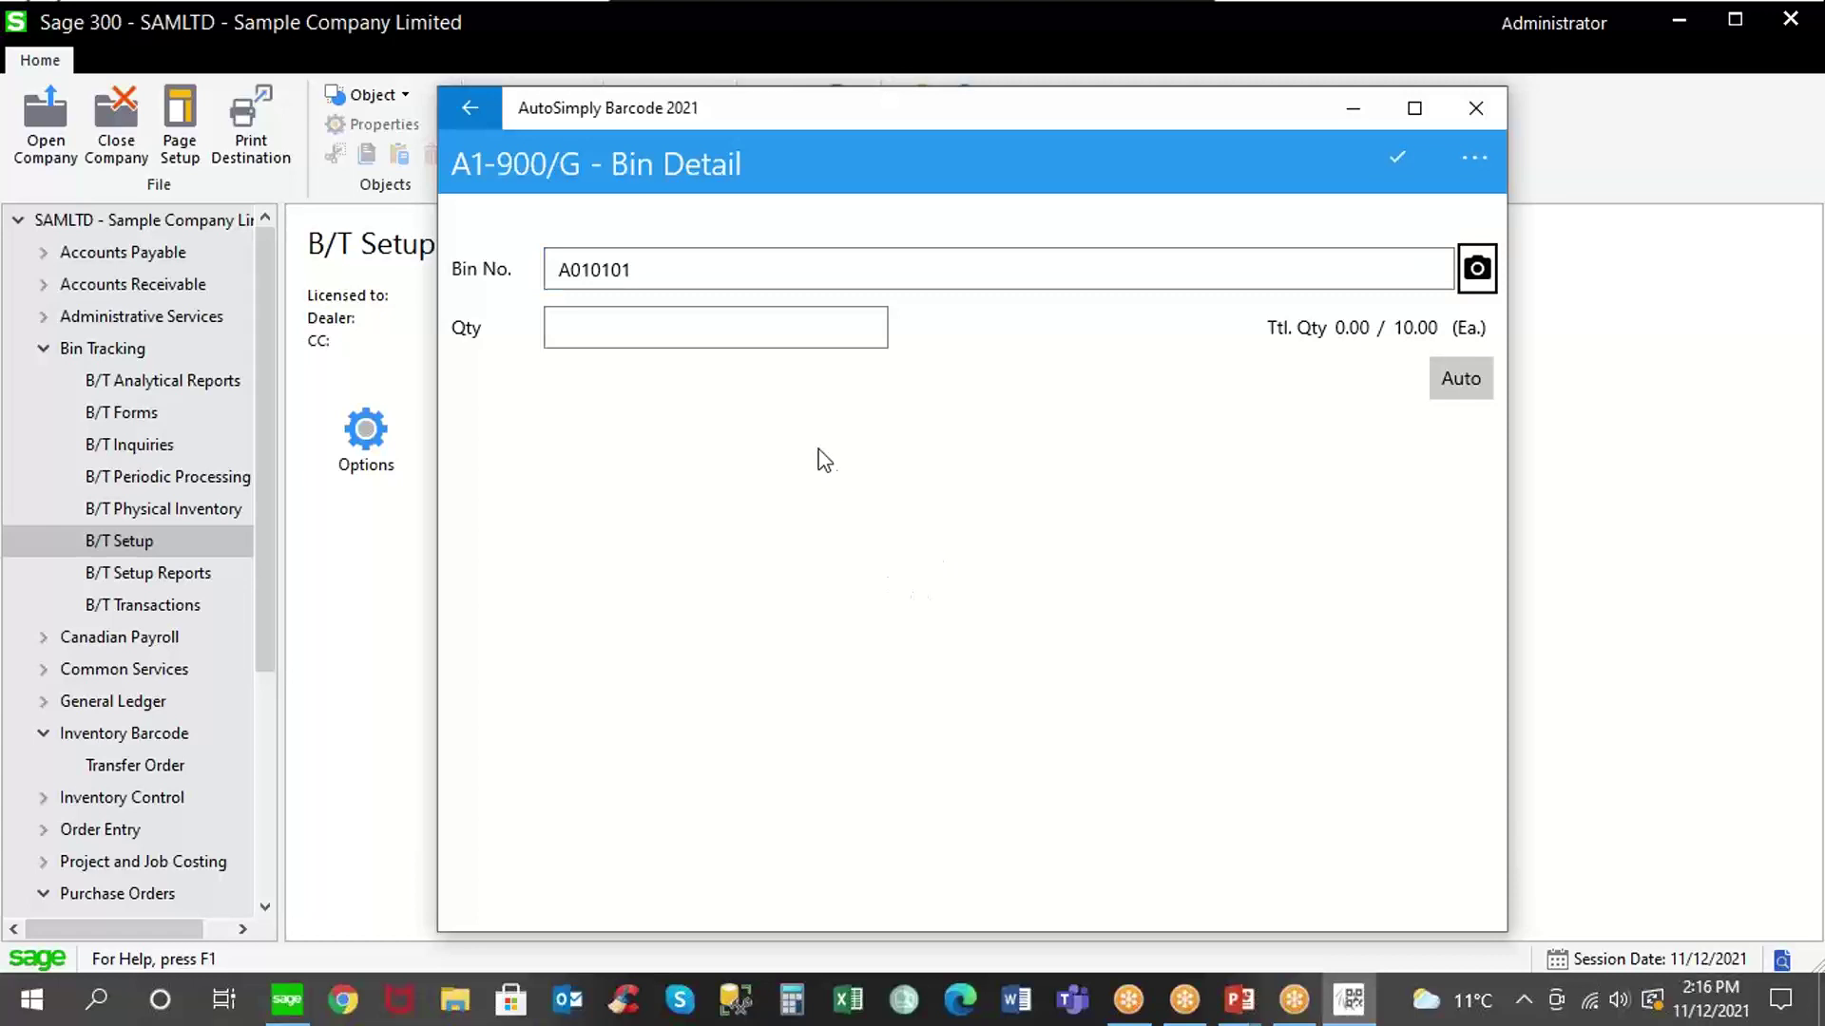
pyautogui.click(758, 338)
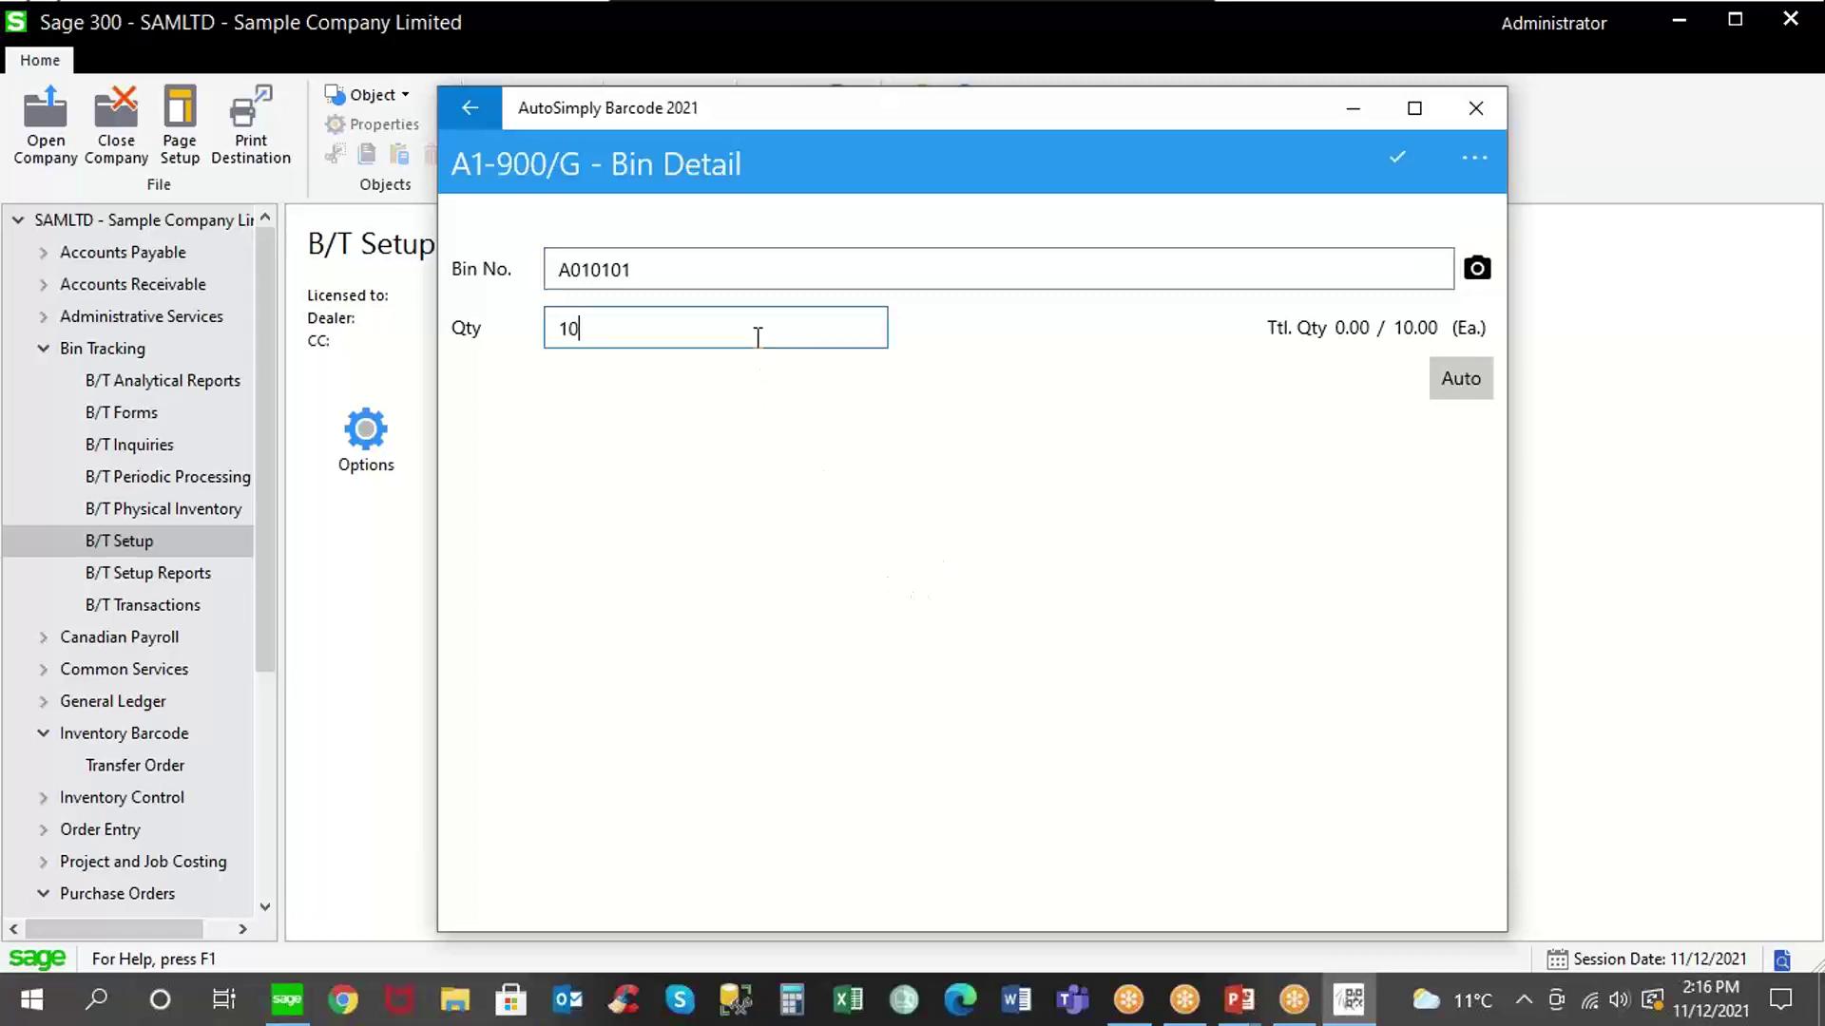
pyautogui.click(1399, 157)
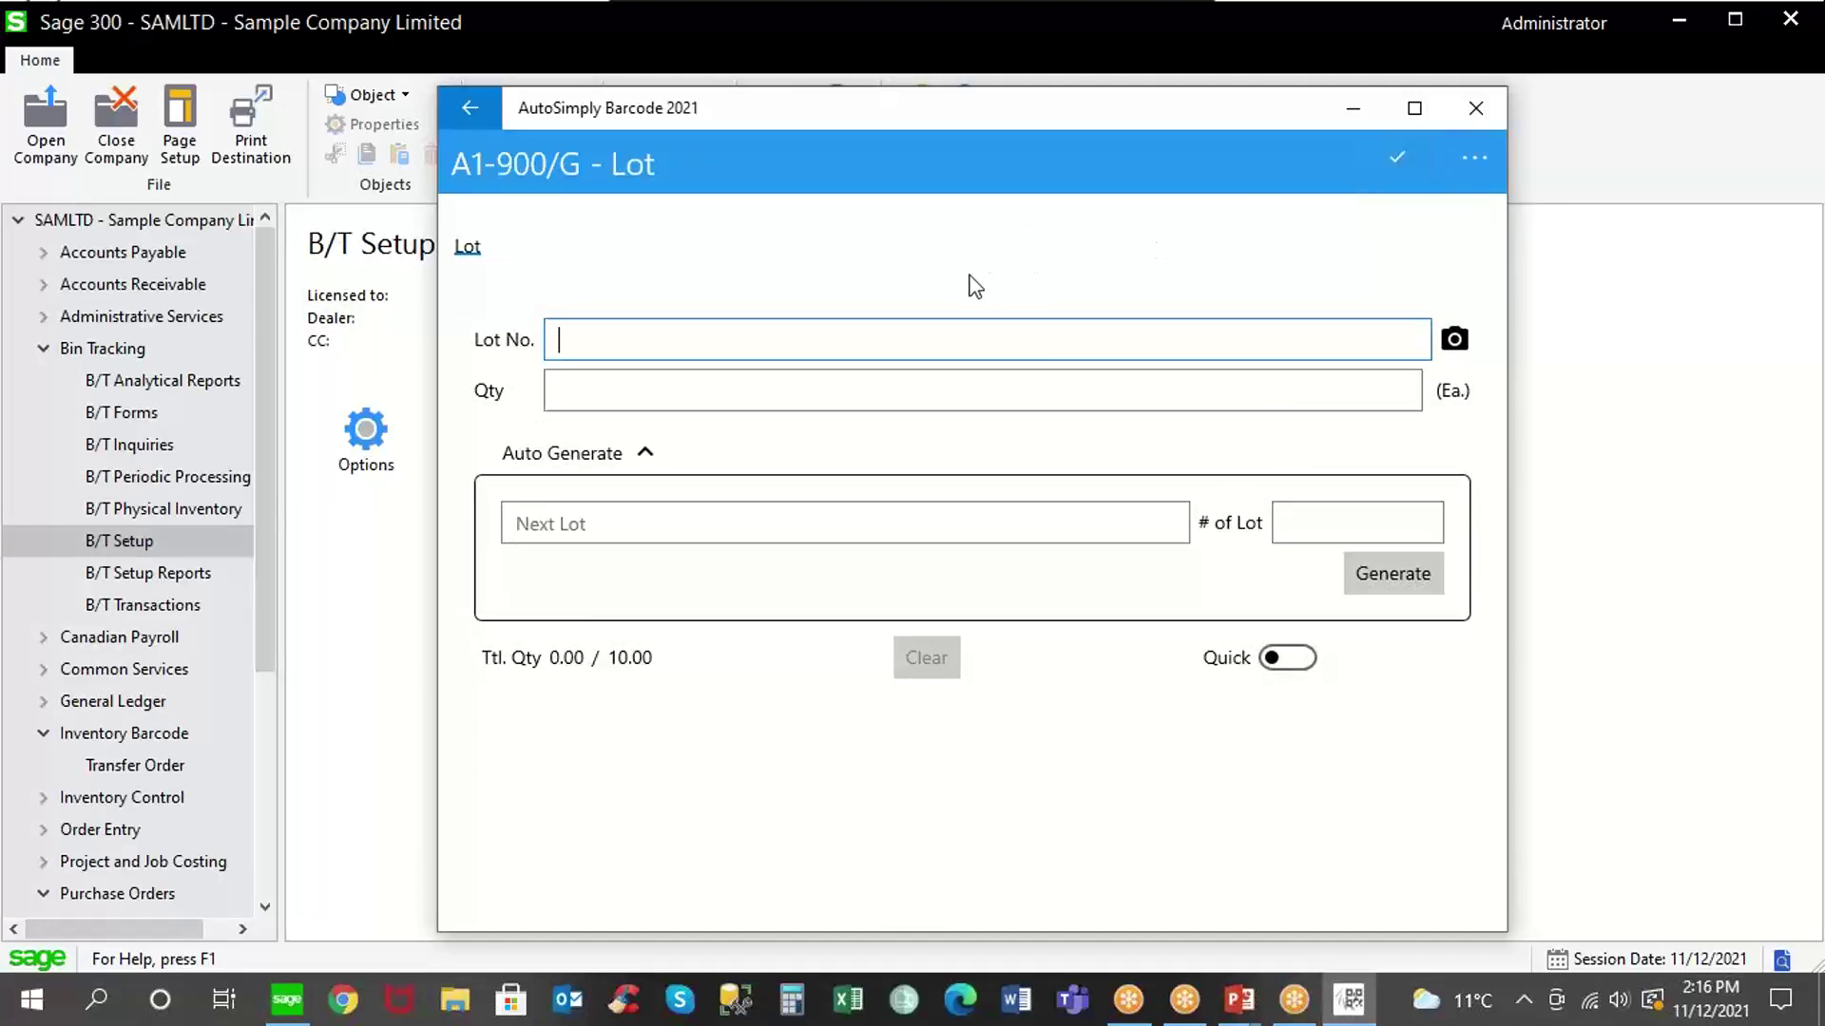
# Assign lot 00044-April with quantity 10 to the Calculator line.
pyautogui.write('00044-April')
pyautogui.click(753, 402)
pyautogui.write('10')
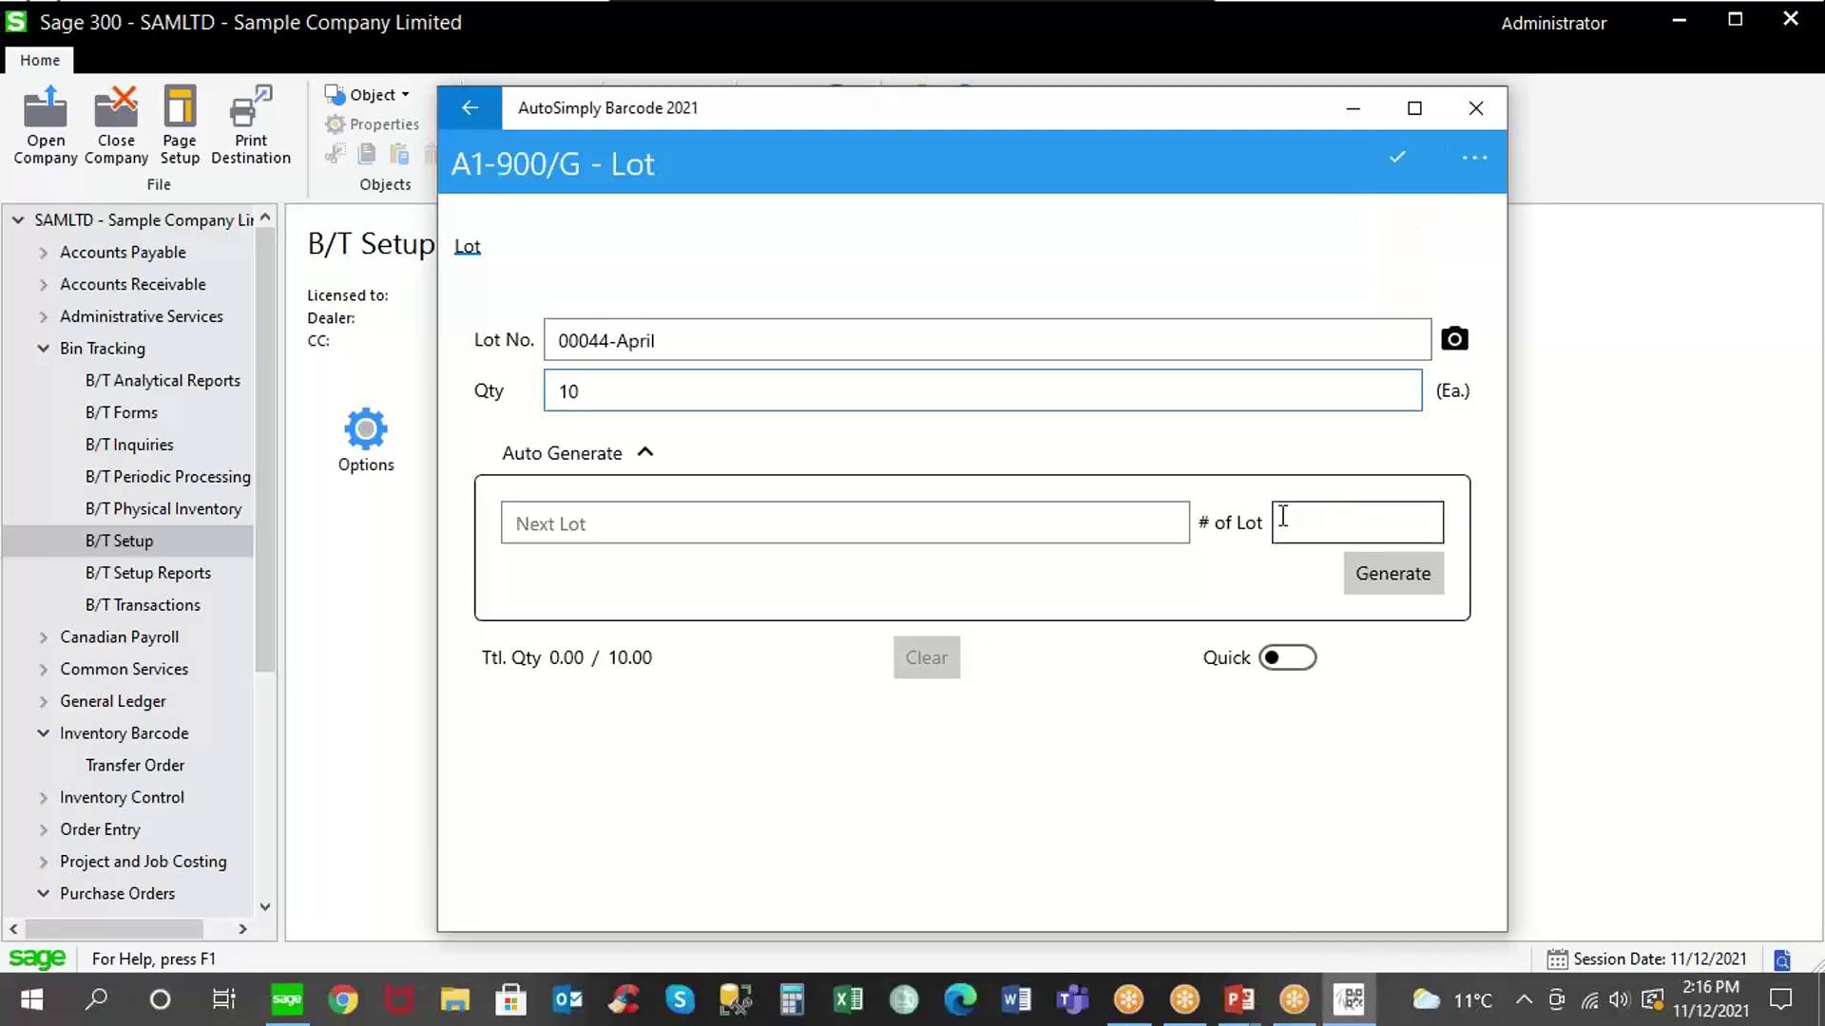
pyautogui.click(1398, 158)
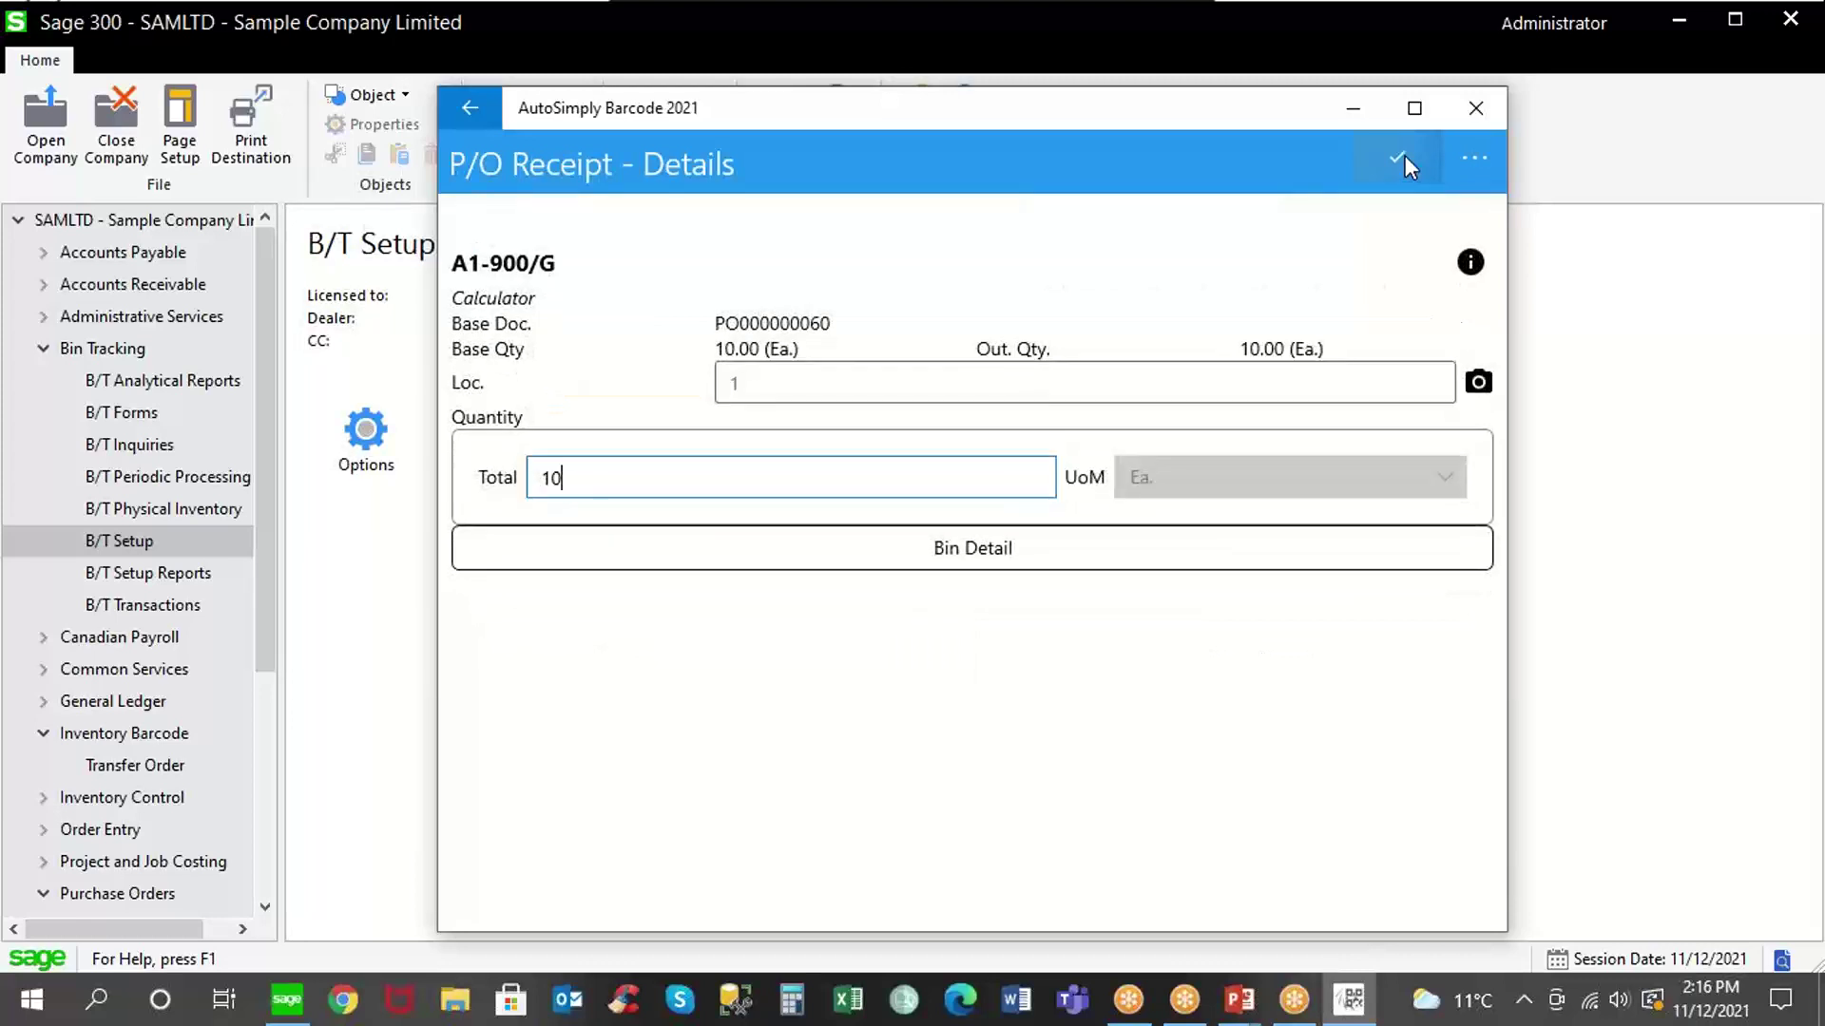
# Confirm the receipt line and post it, creating RCP00000119 and bin transfer BT000070.
pyautogui.click(1403, 158)
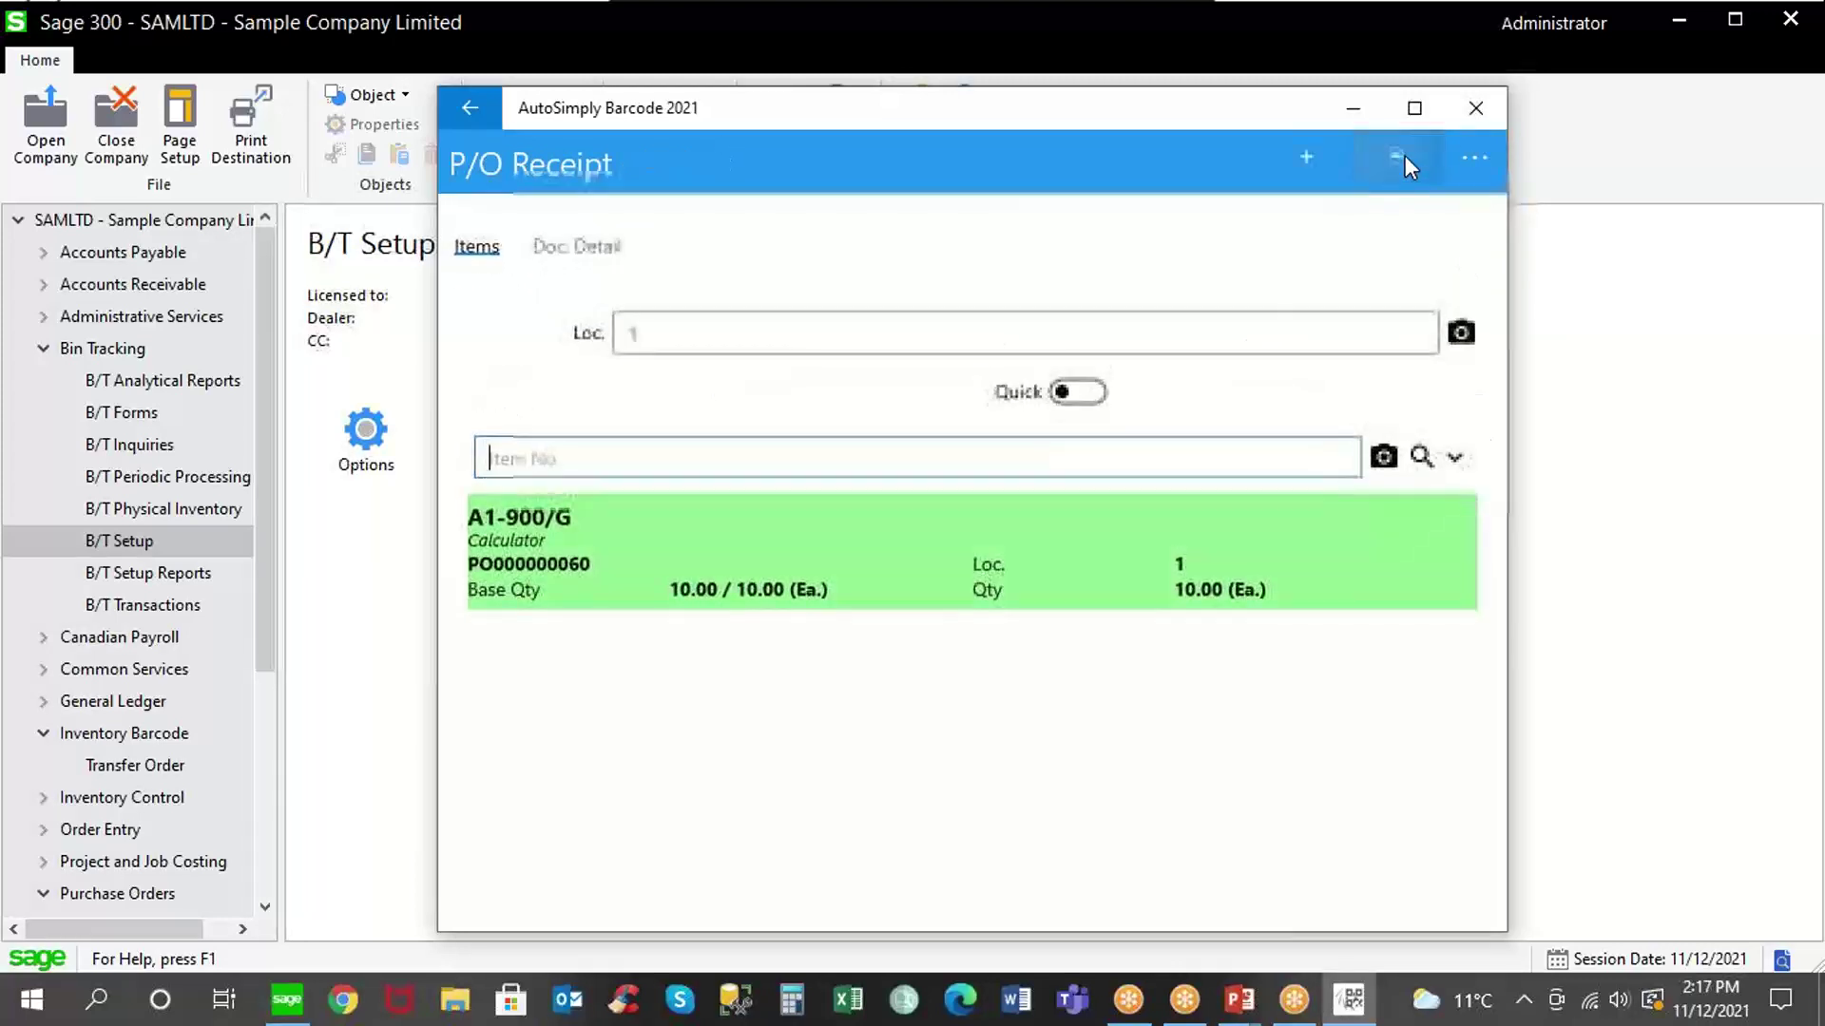
pyautogui.click(1299, 152)
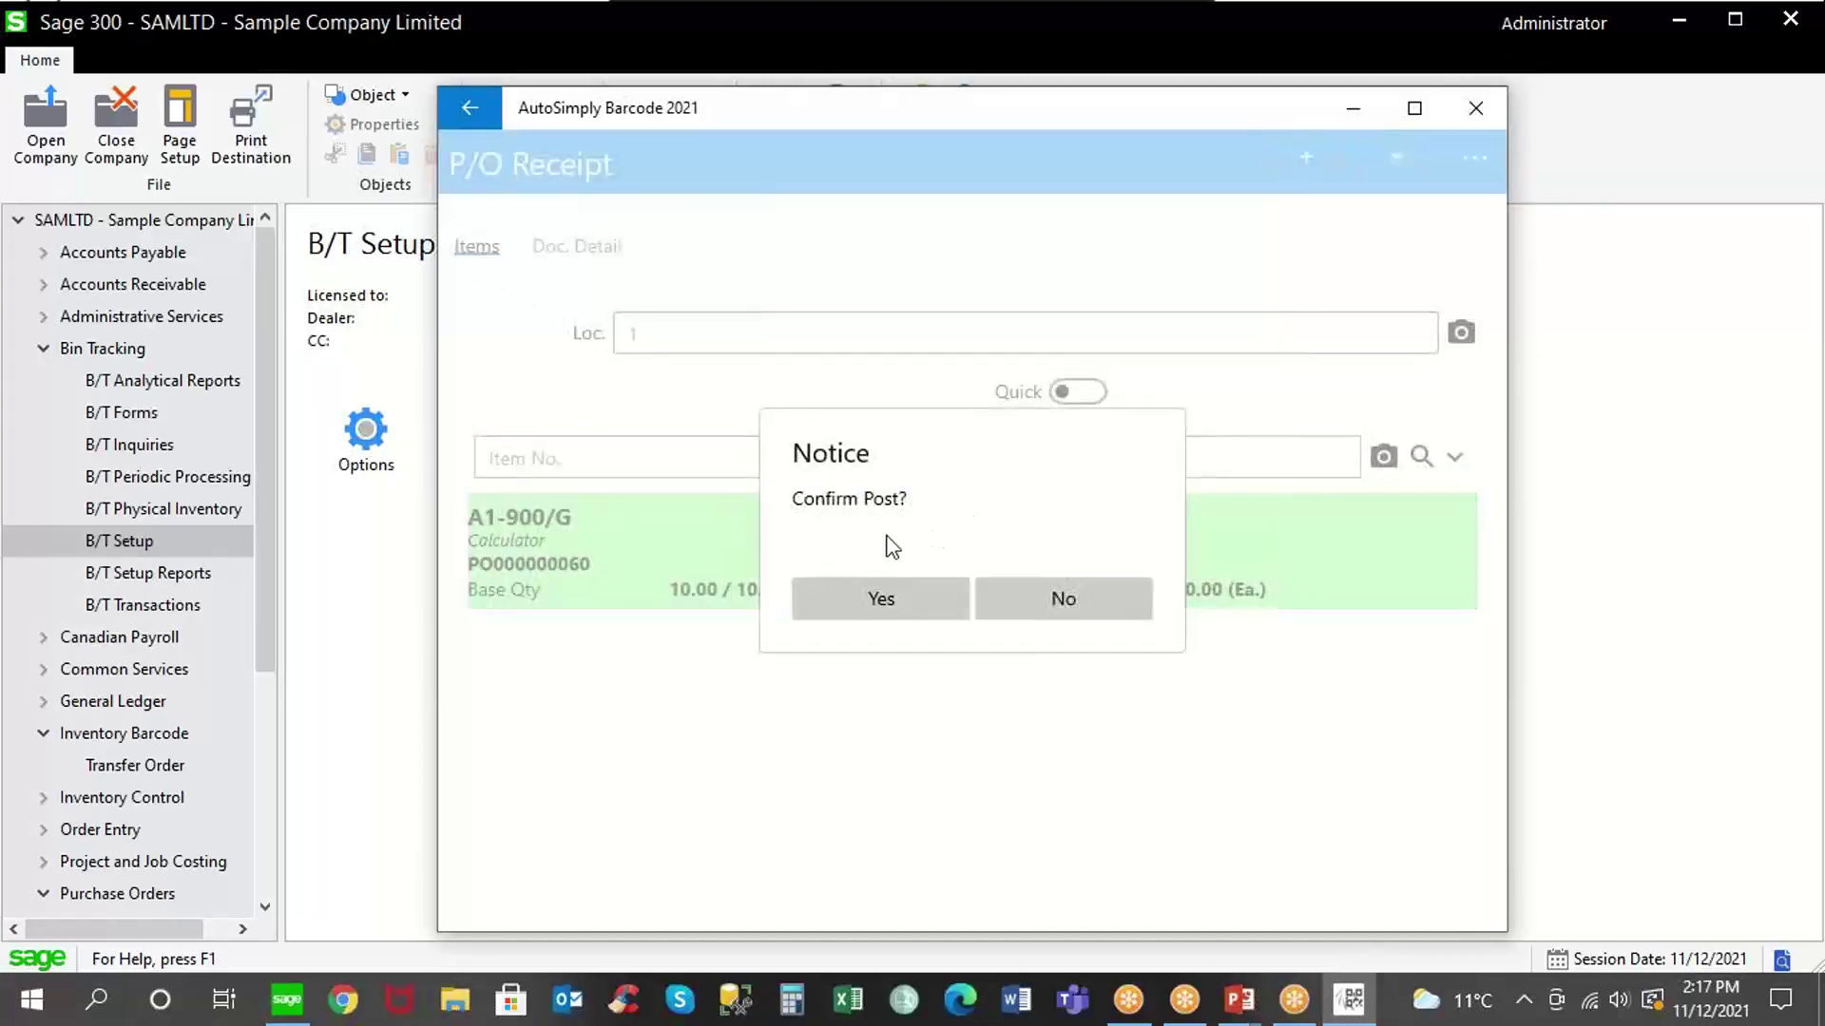
pyautogui.click(892, 603)
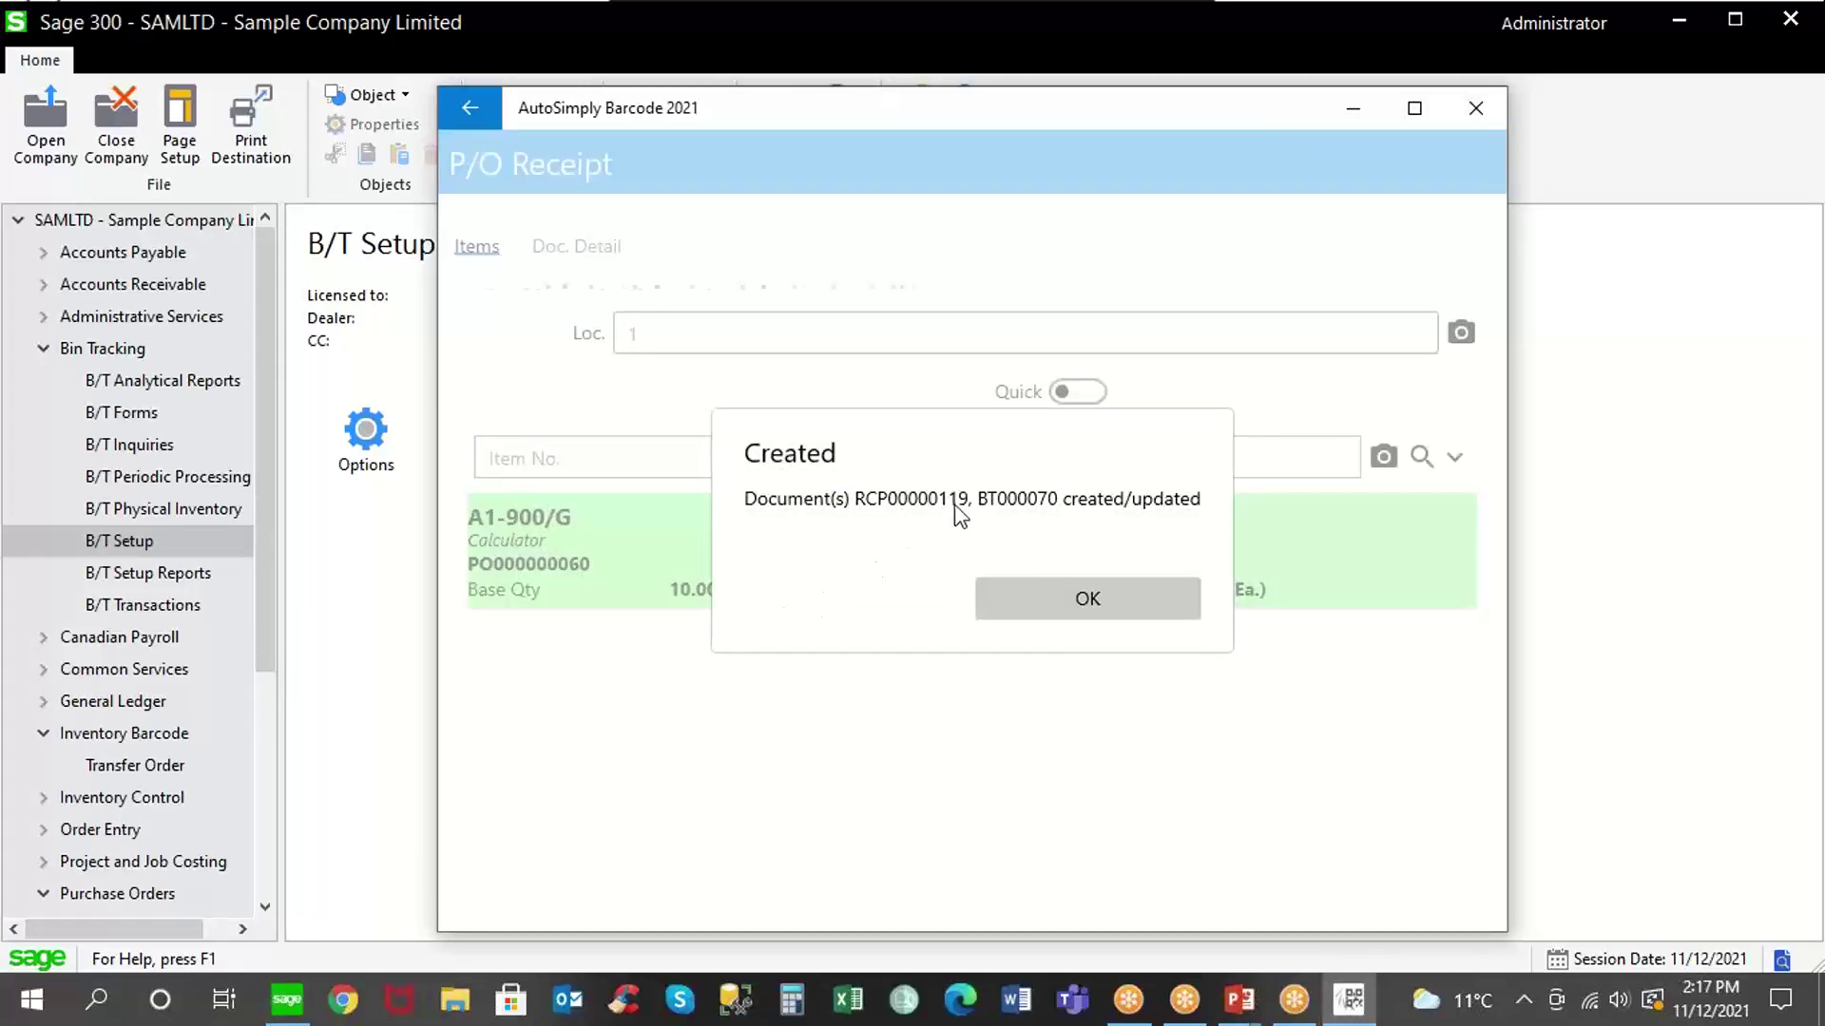
# Load the latest bin transfer BT000070 and check its Put Away line: 10 Calculators into bin A010101.
pyautogui.click(190, 607)
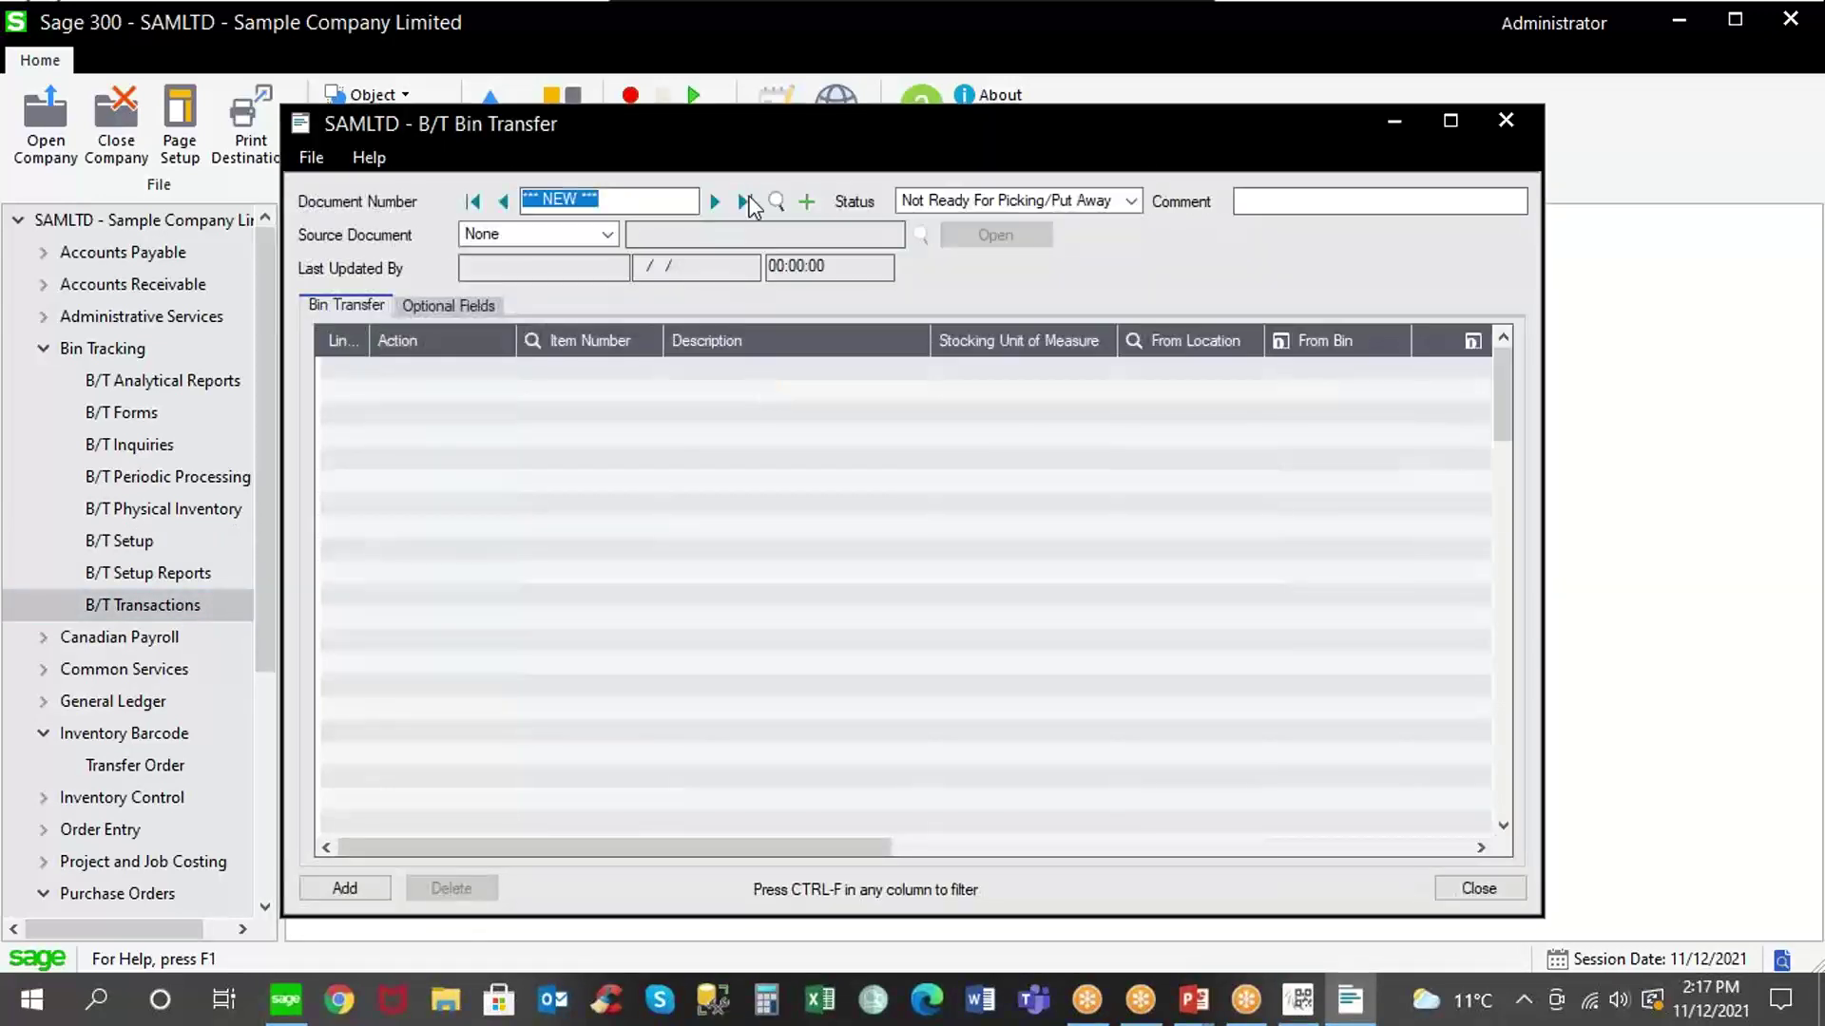
pyautogui.click(744, 201)
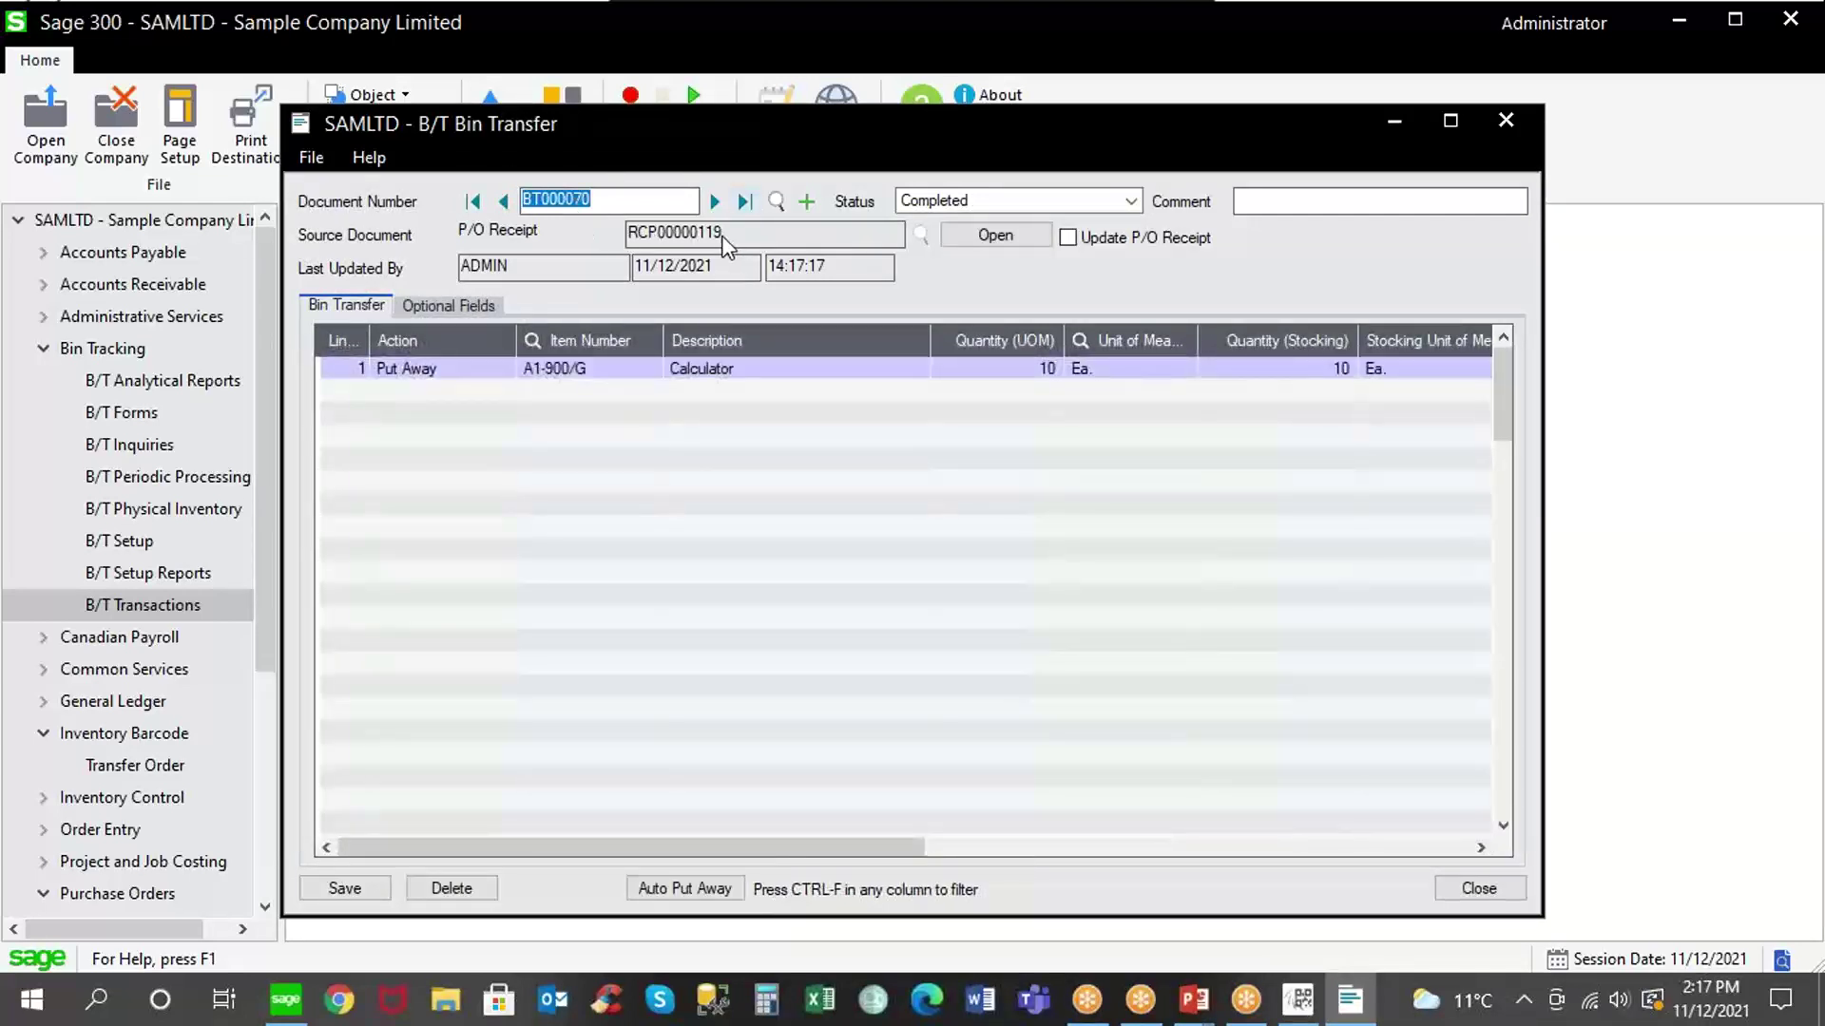
pyautogui.click(488, 368)
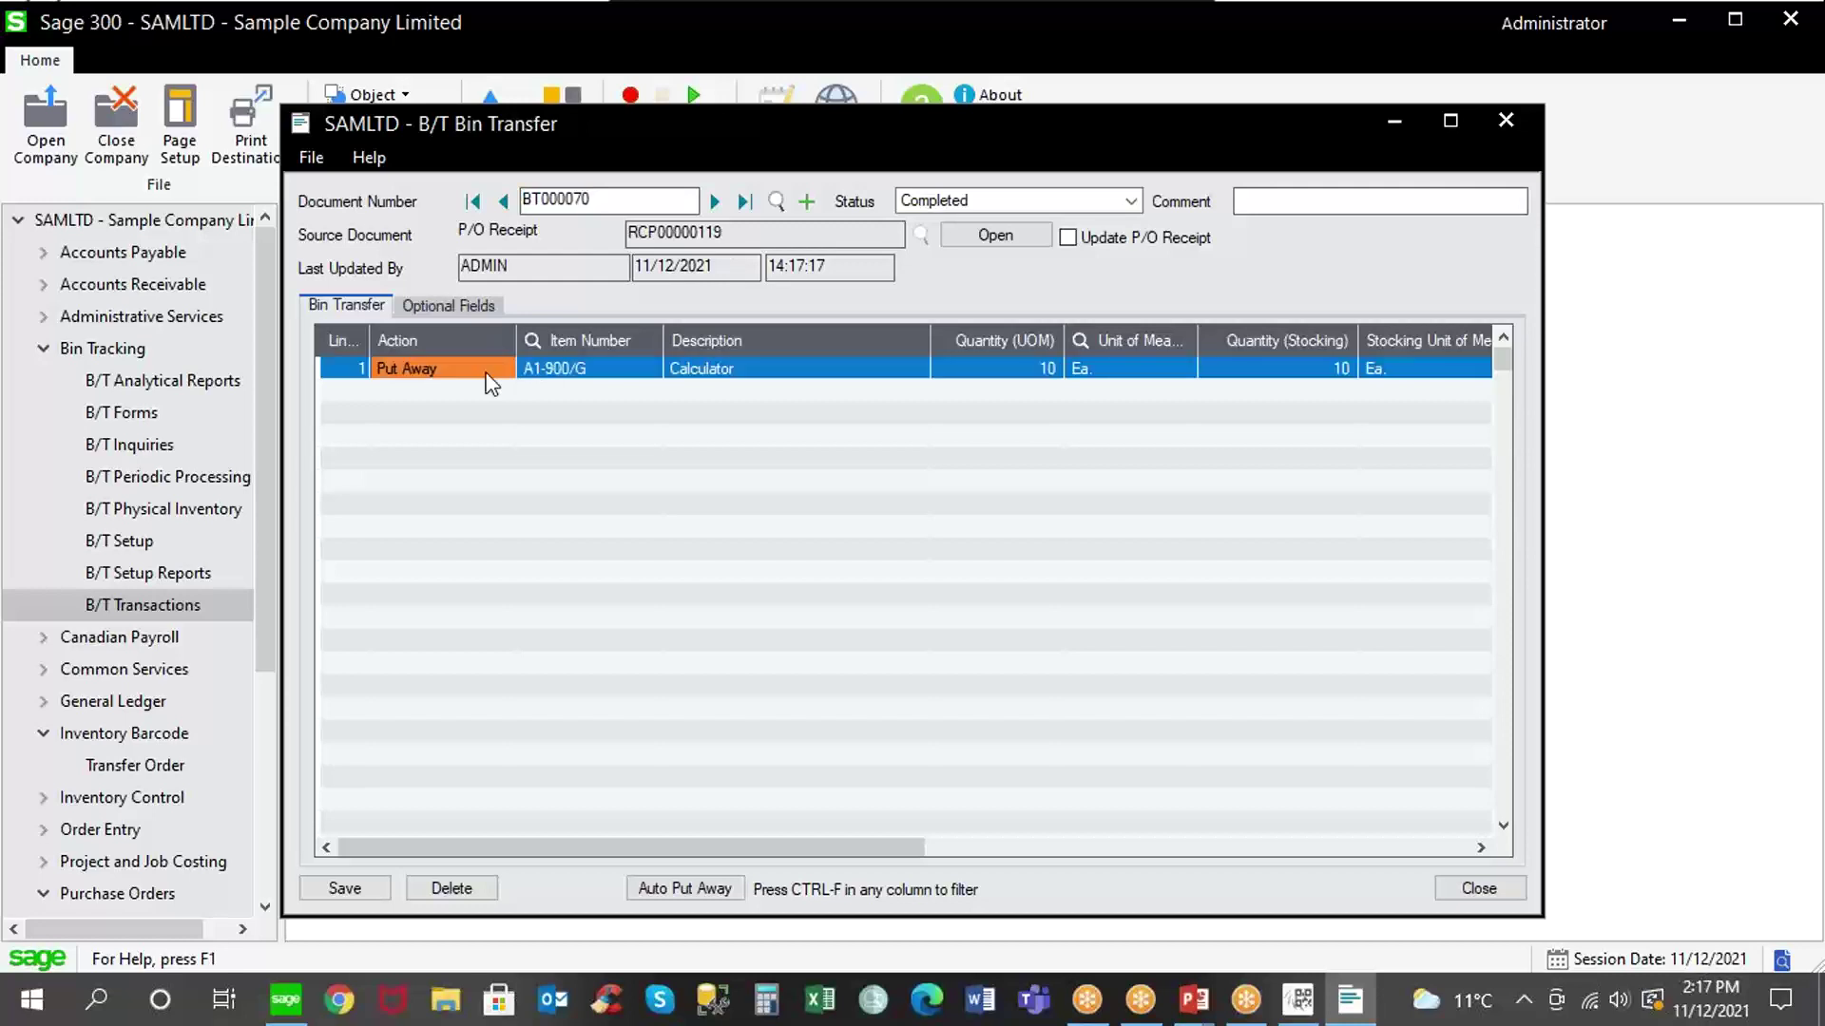
pyautogui.click(561, 371)
pyautogui.click(1031, 367)
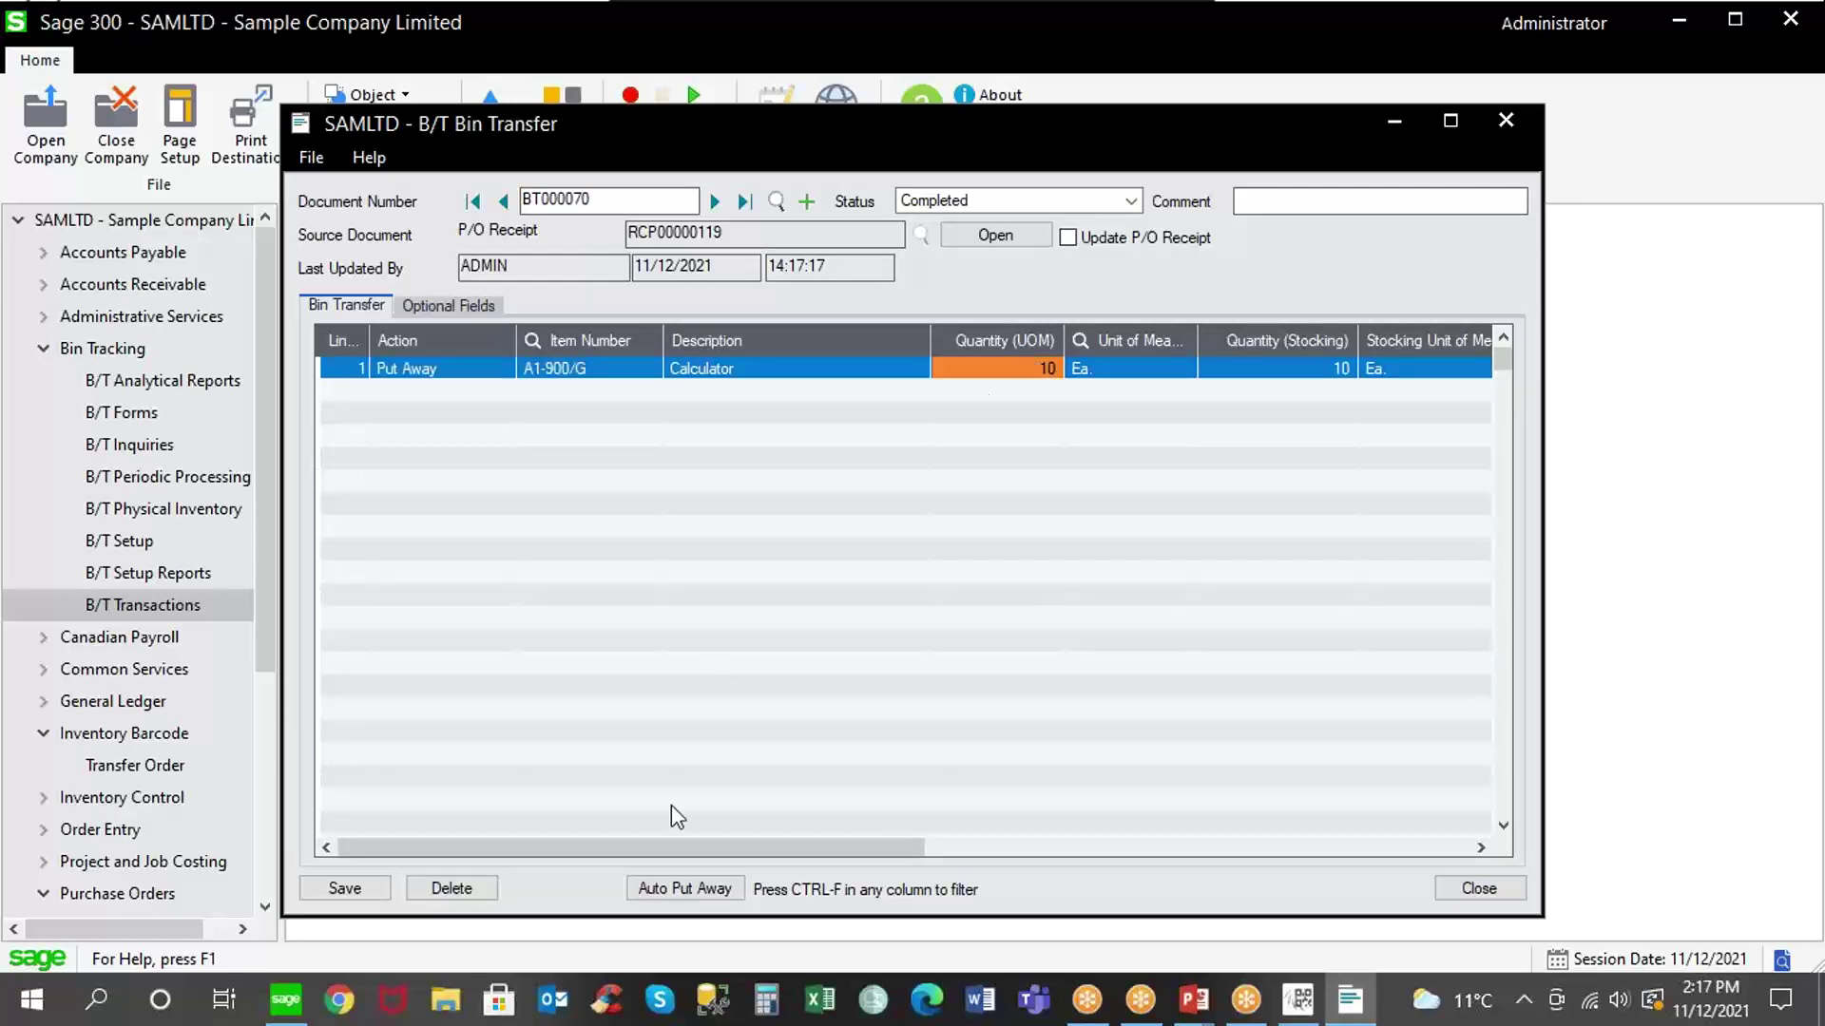
pyautogui.moveTo(681, 840); pyautogui.dragTo(1035, 819)
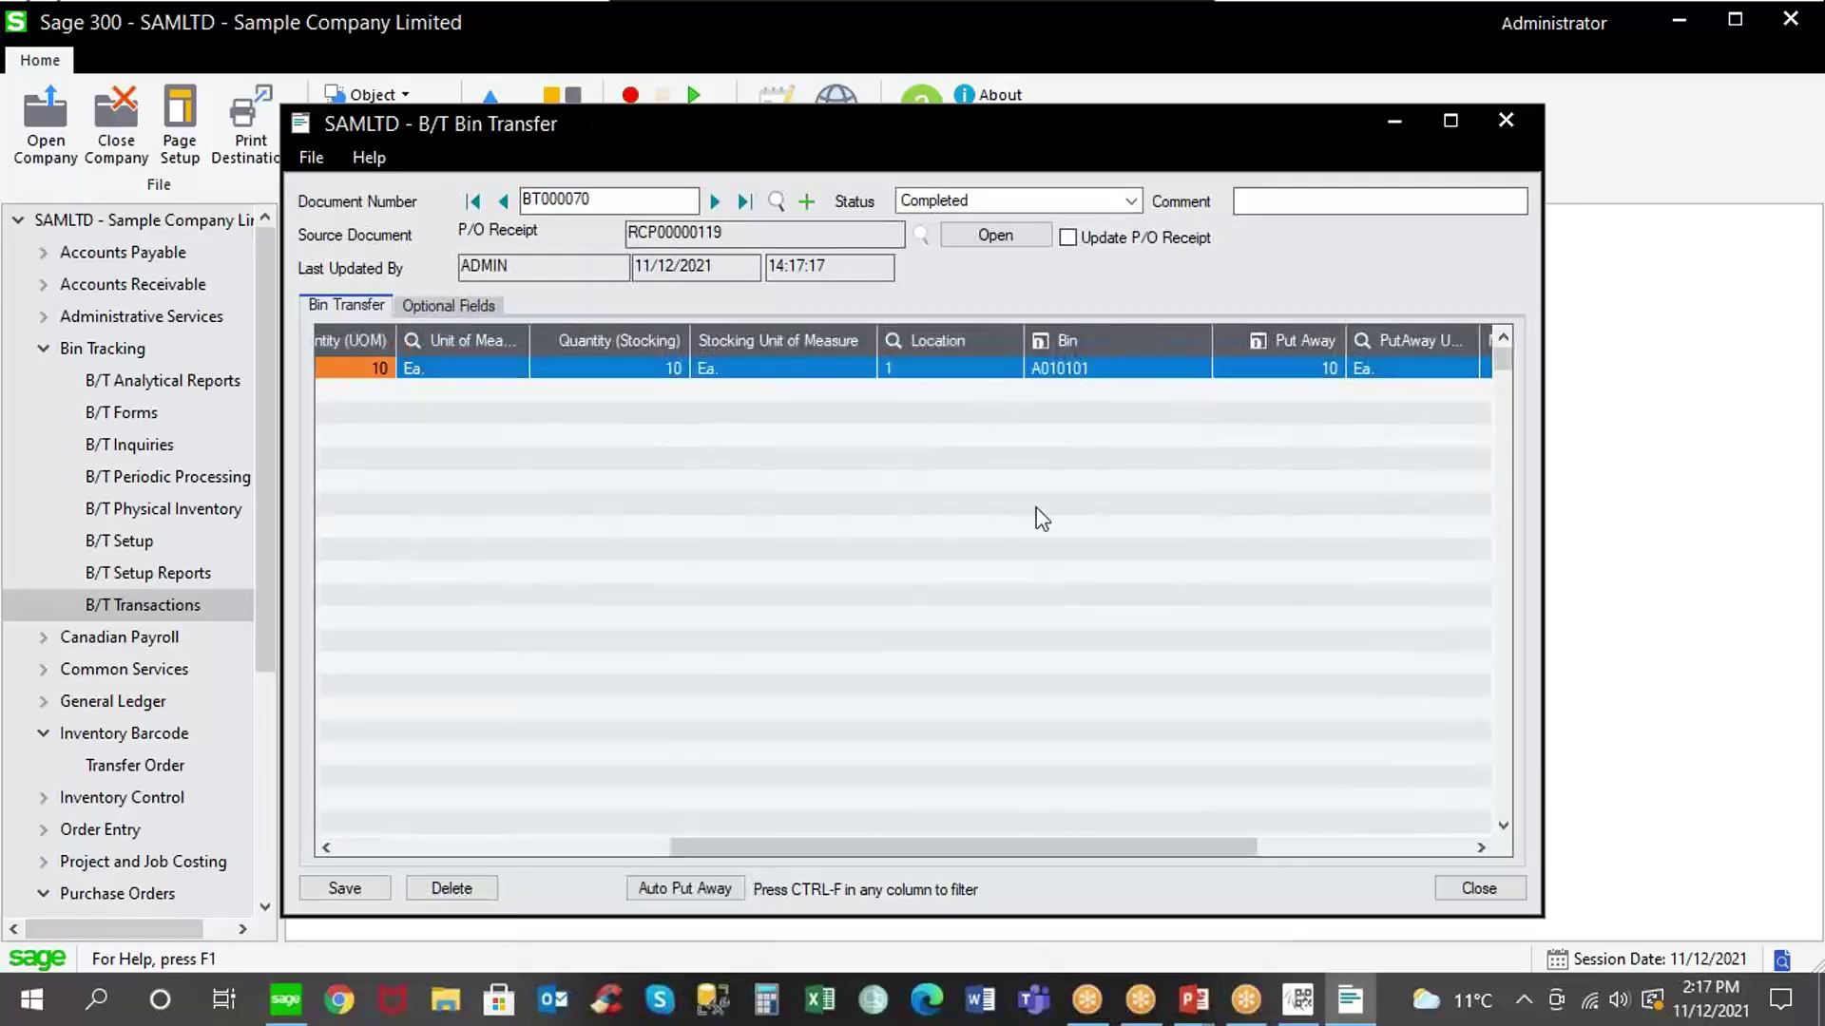
pyautogui.click(1055, 371)
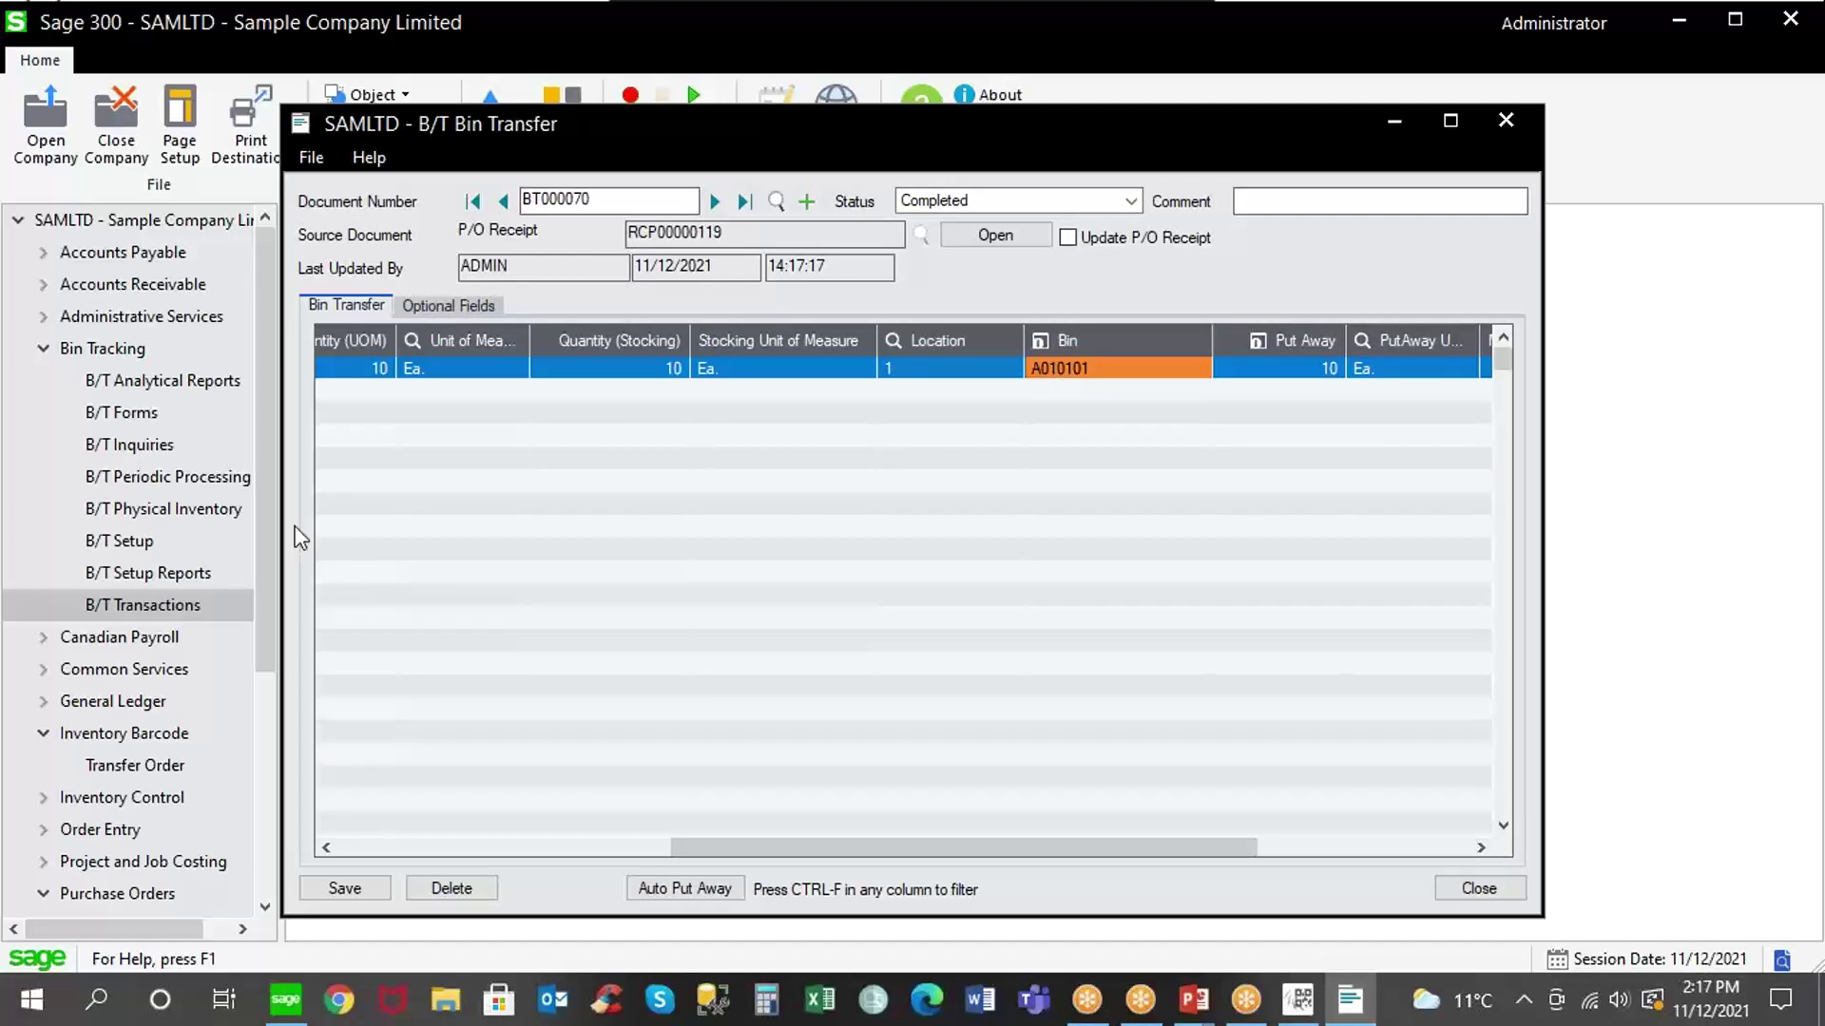
# Check source receipt RCP00000119's Calculator line lots, confirming lot 00044-April, then close the receipt.
pyautogui.click(1002, 235)
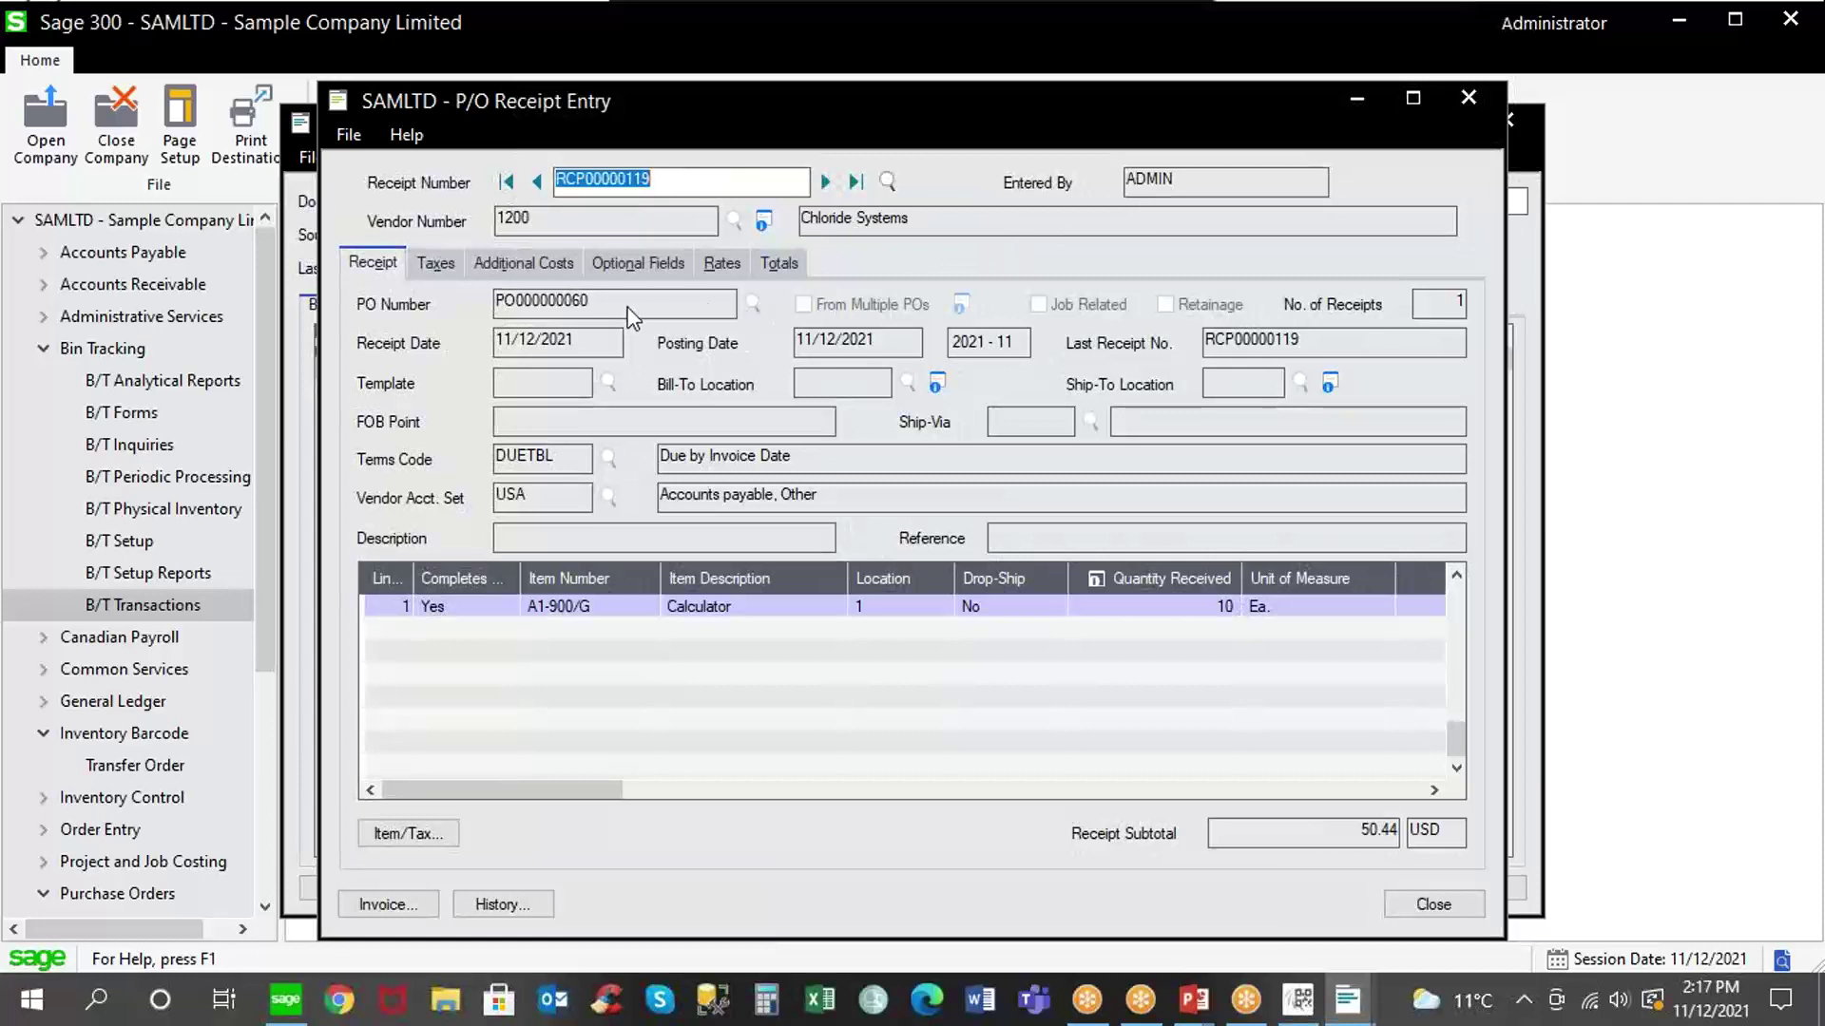
pyautogui.click(1116, 601)
pyautogui.click(1108, 577)
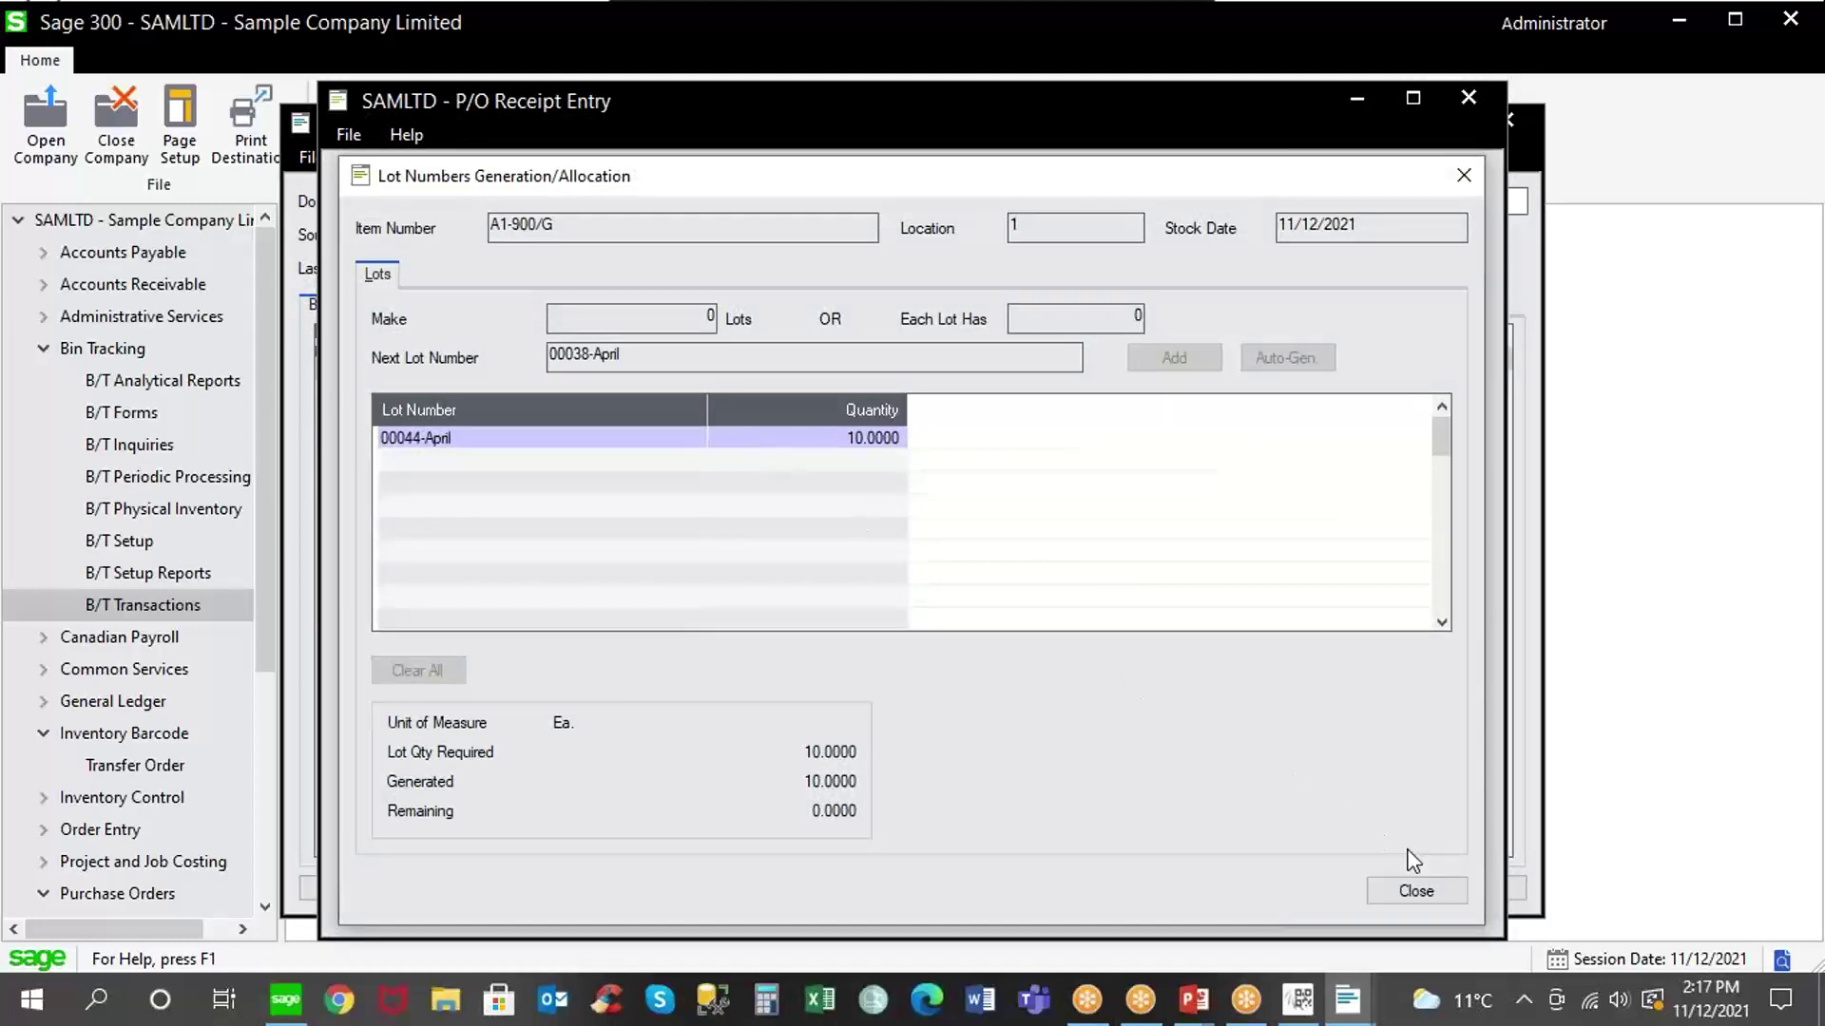
pyautogui.click(1418, 891)
pyautogui.click(1422, 903)
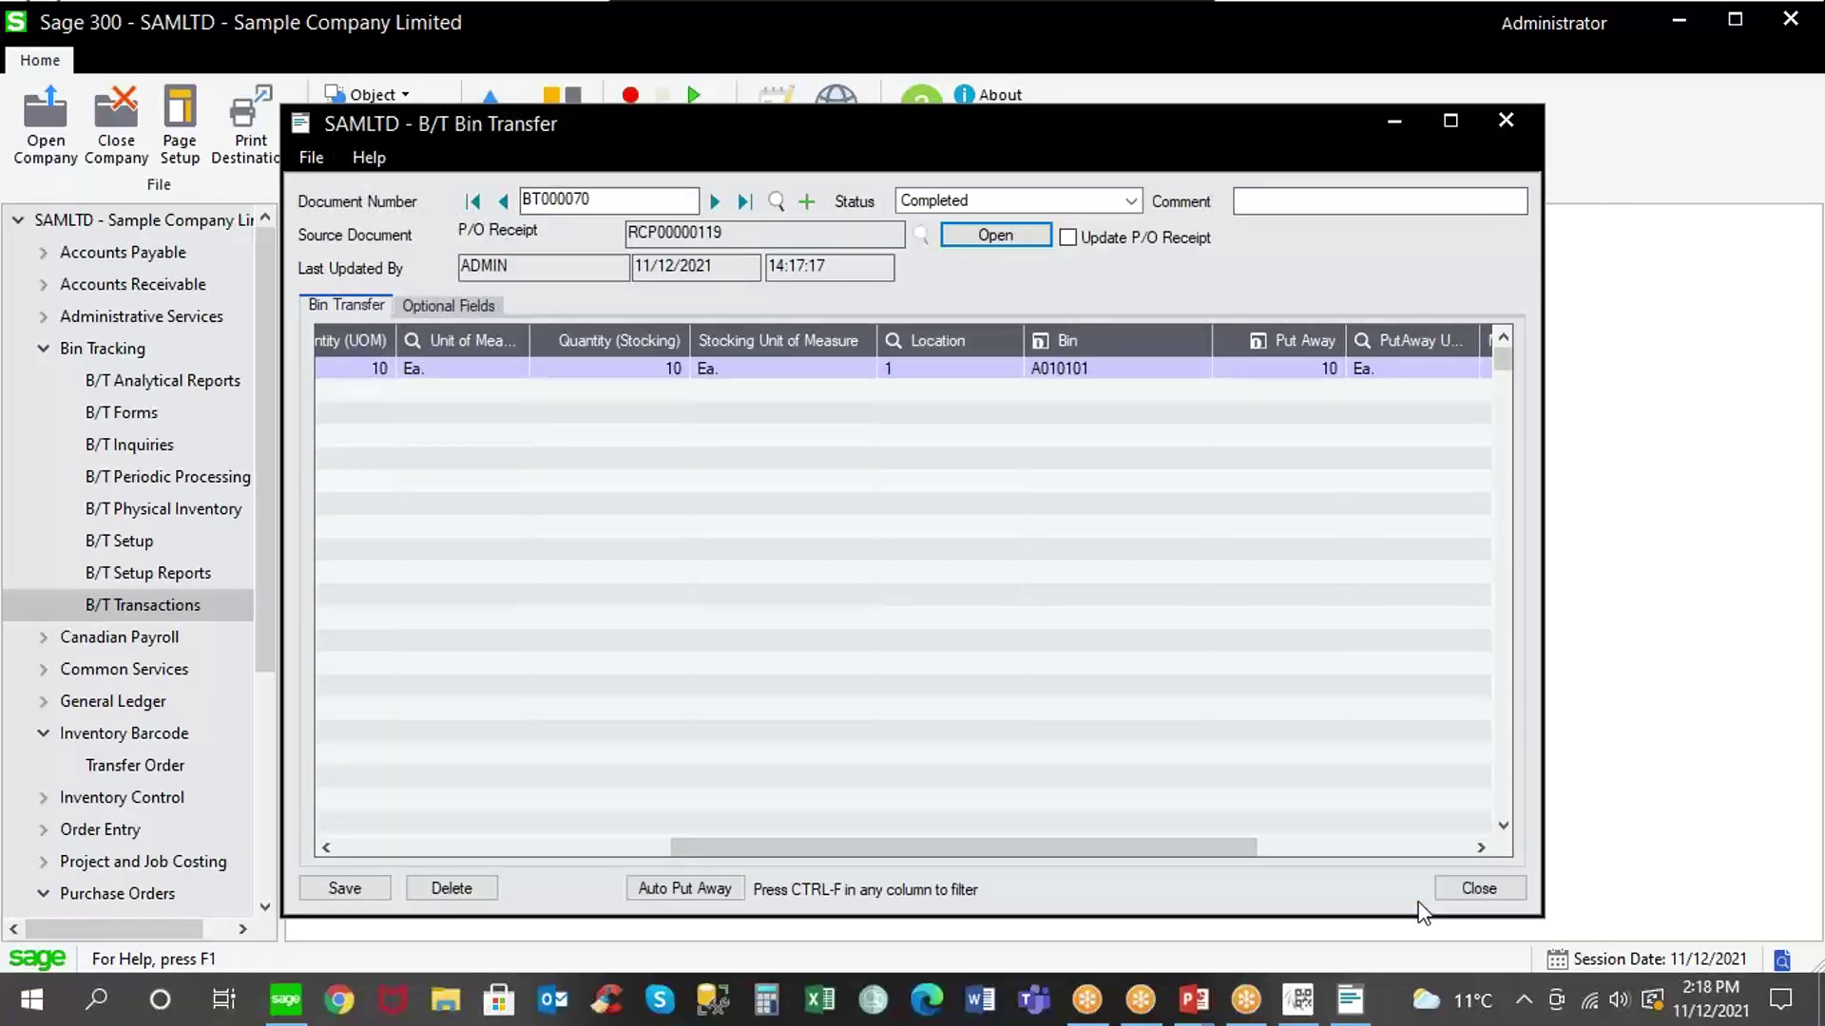
# Close the bin transfer and look at the B/T Physical Inventory bin counts function.
pyautogui.click(1468, 890)
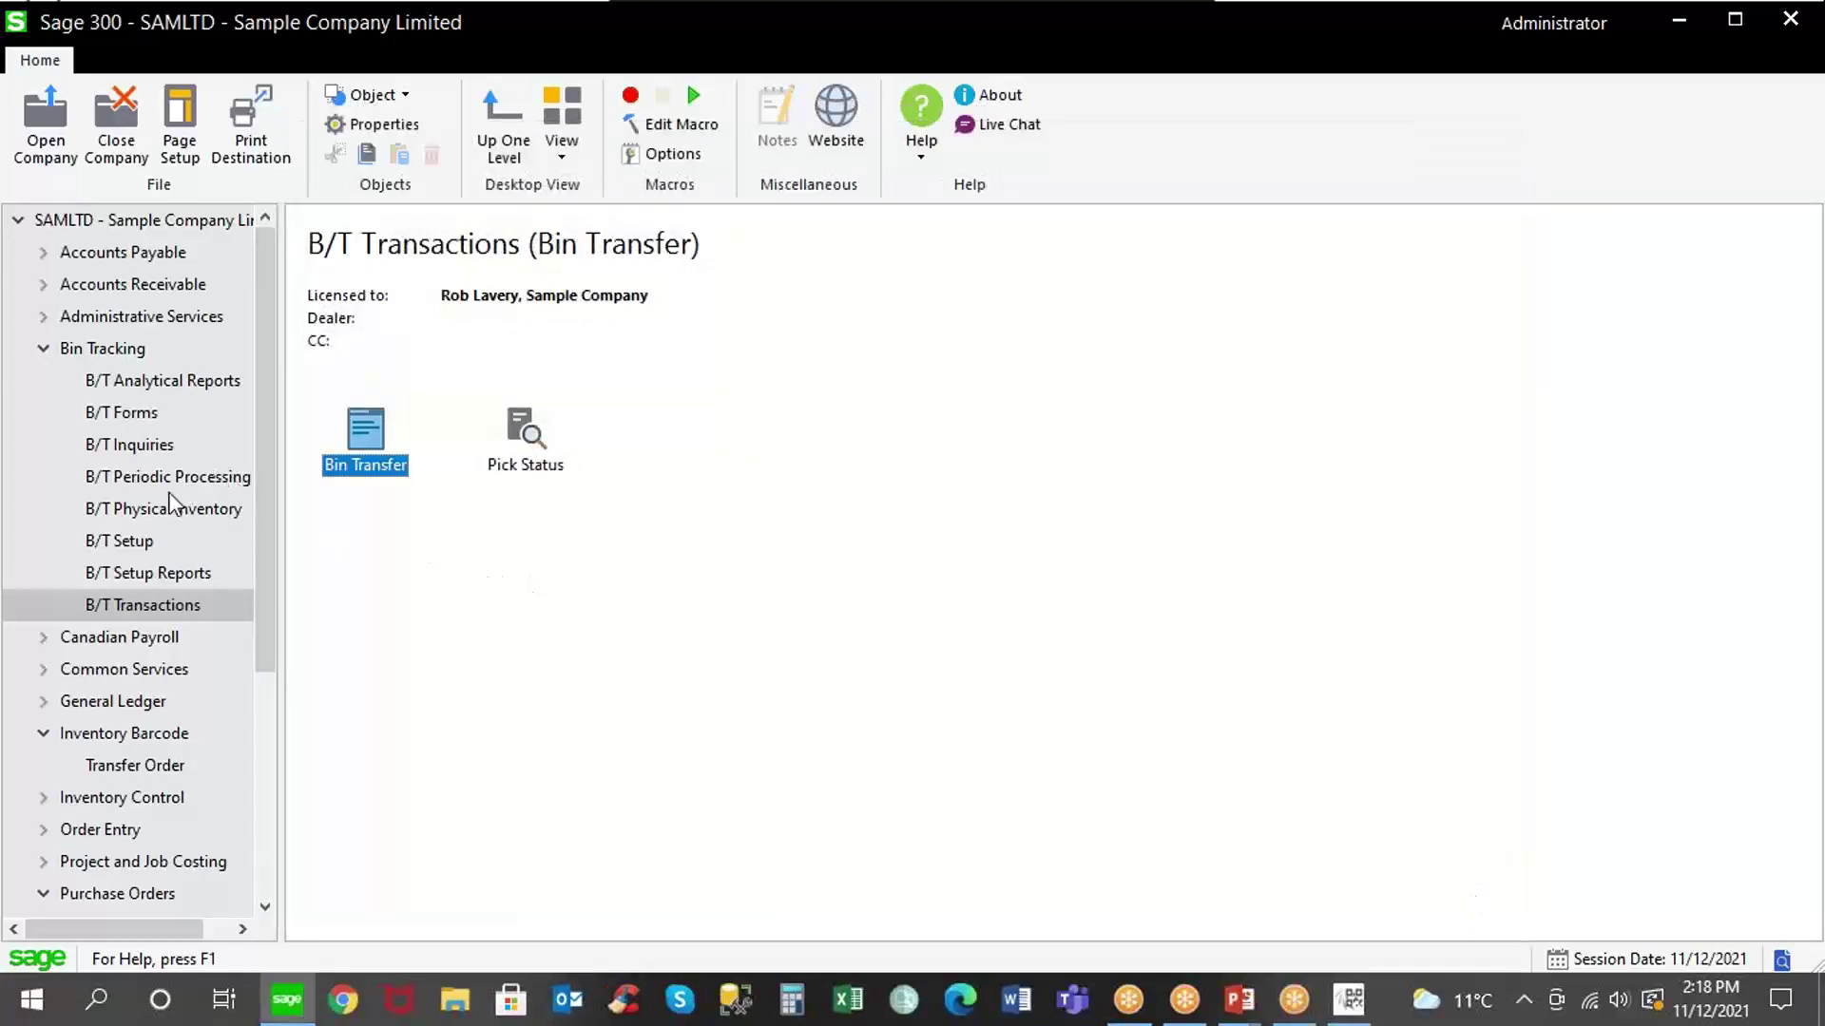
pyautogui.click(171, 511)
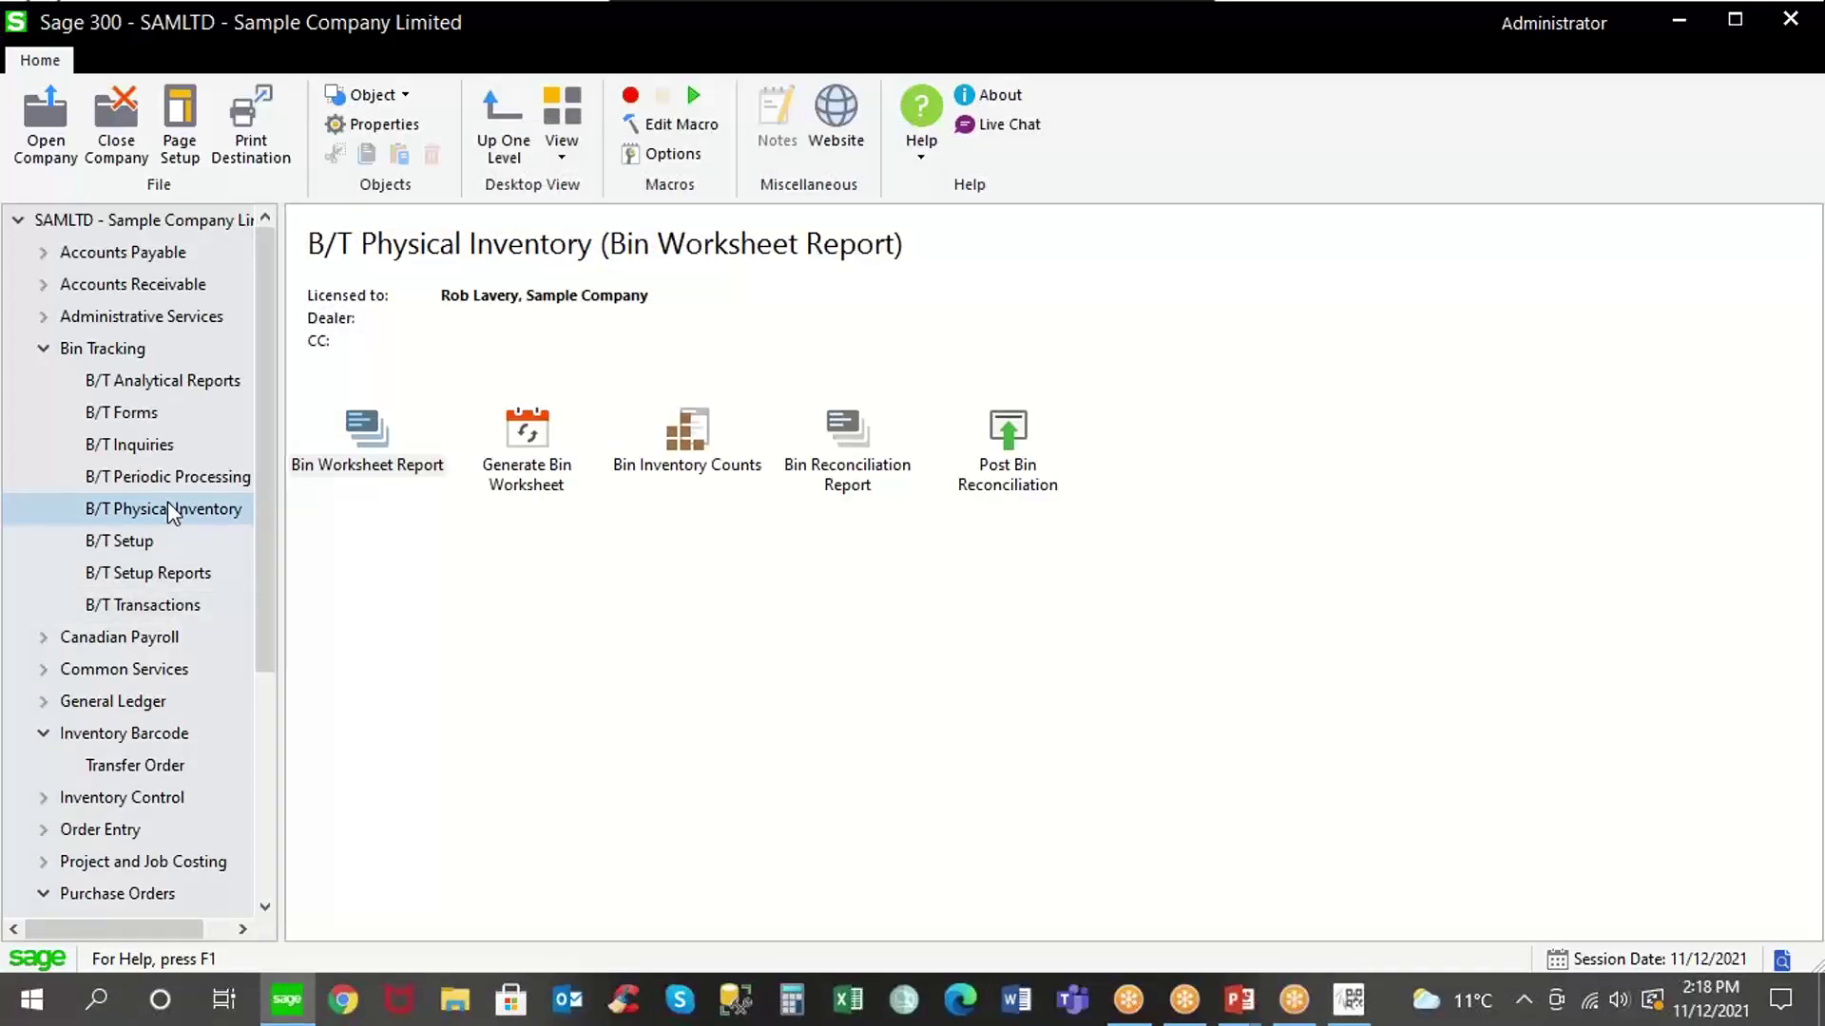
pyautogui.click(680, 439)
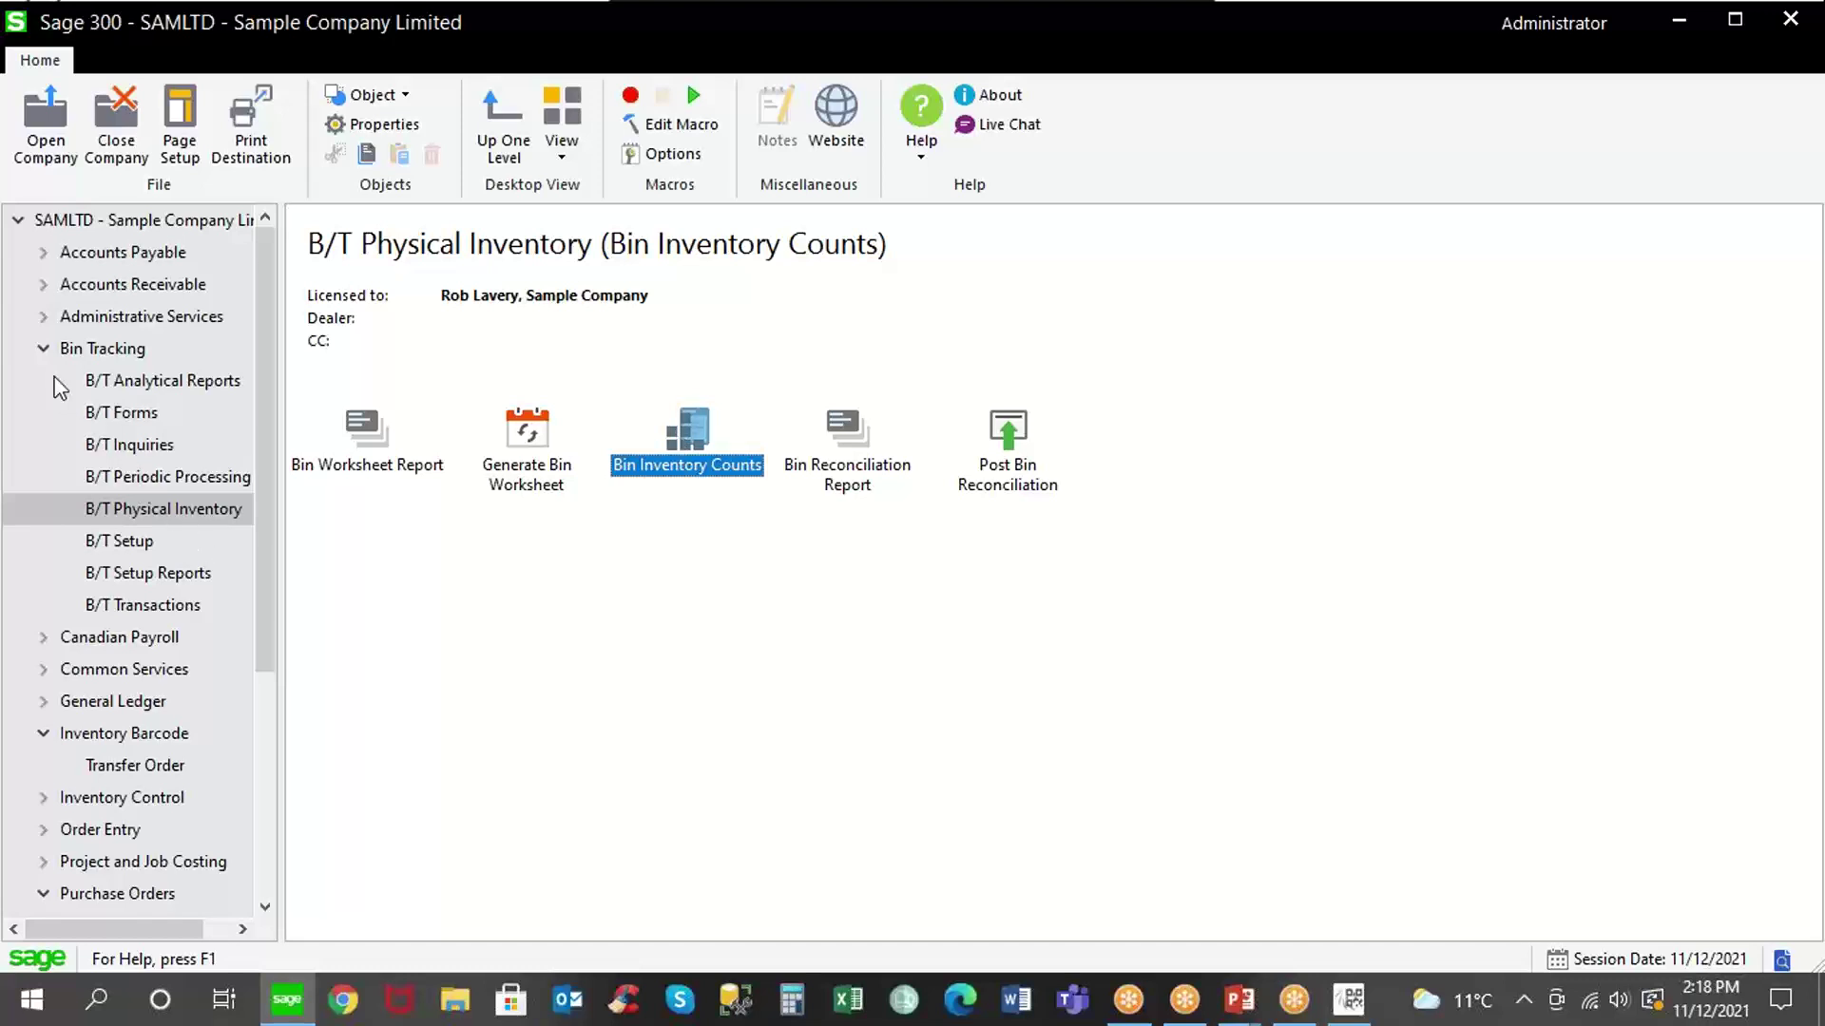
# Collapse Bin Tracking and go to the A/T Stock Take folder under Inventory Control.
pyautogui.click(42, 350)
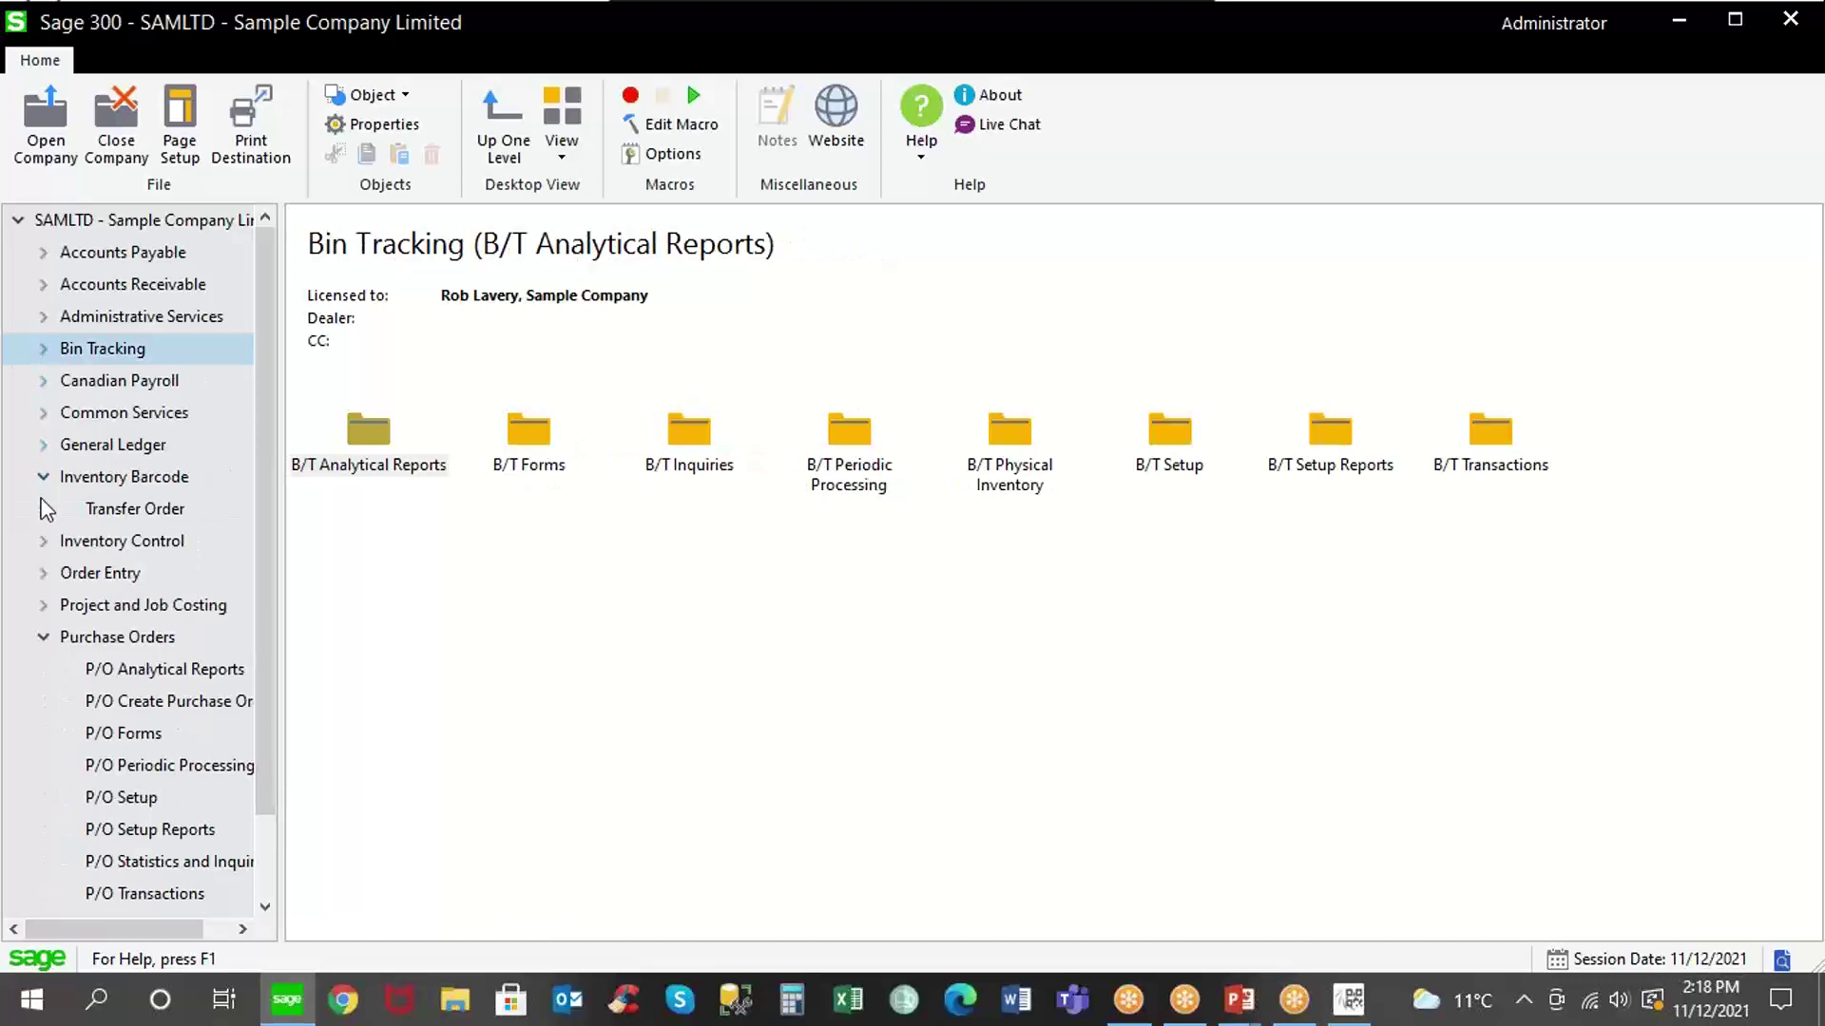
pyautogui.click(44, 541)
pyautogui.click(139, 575)
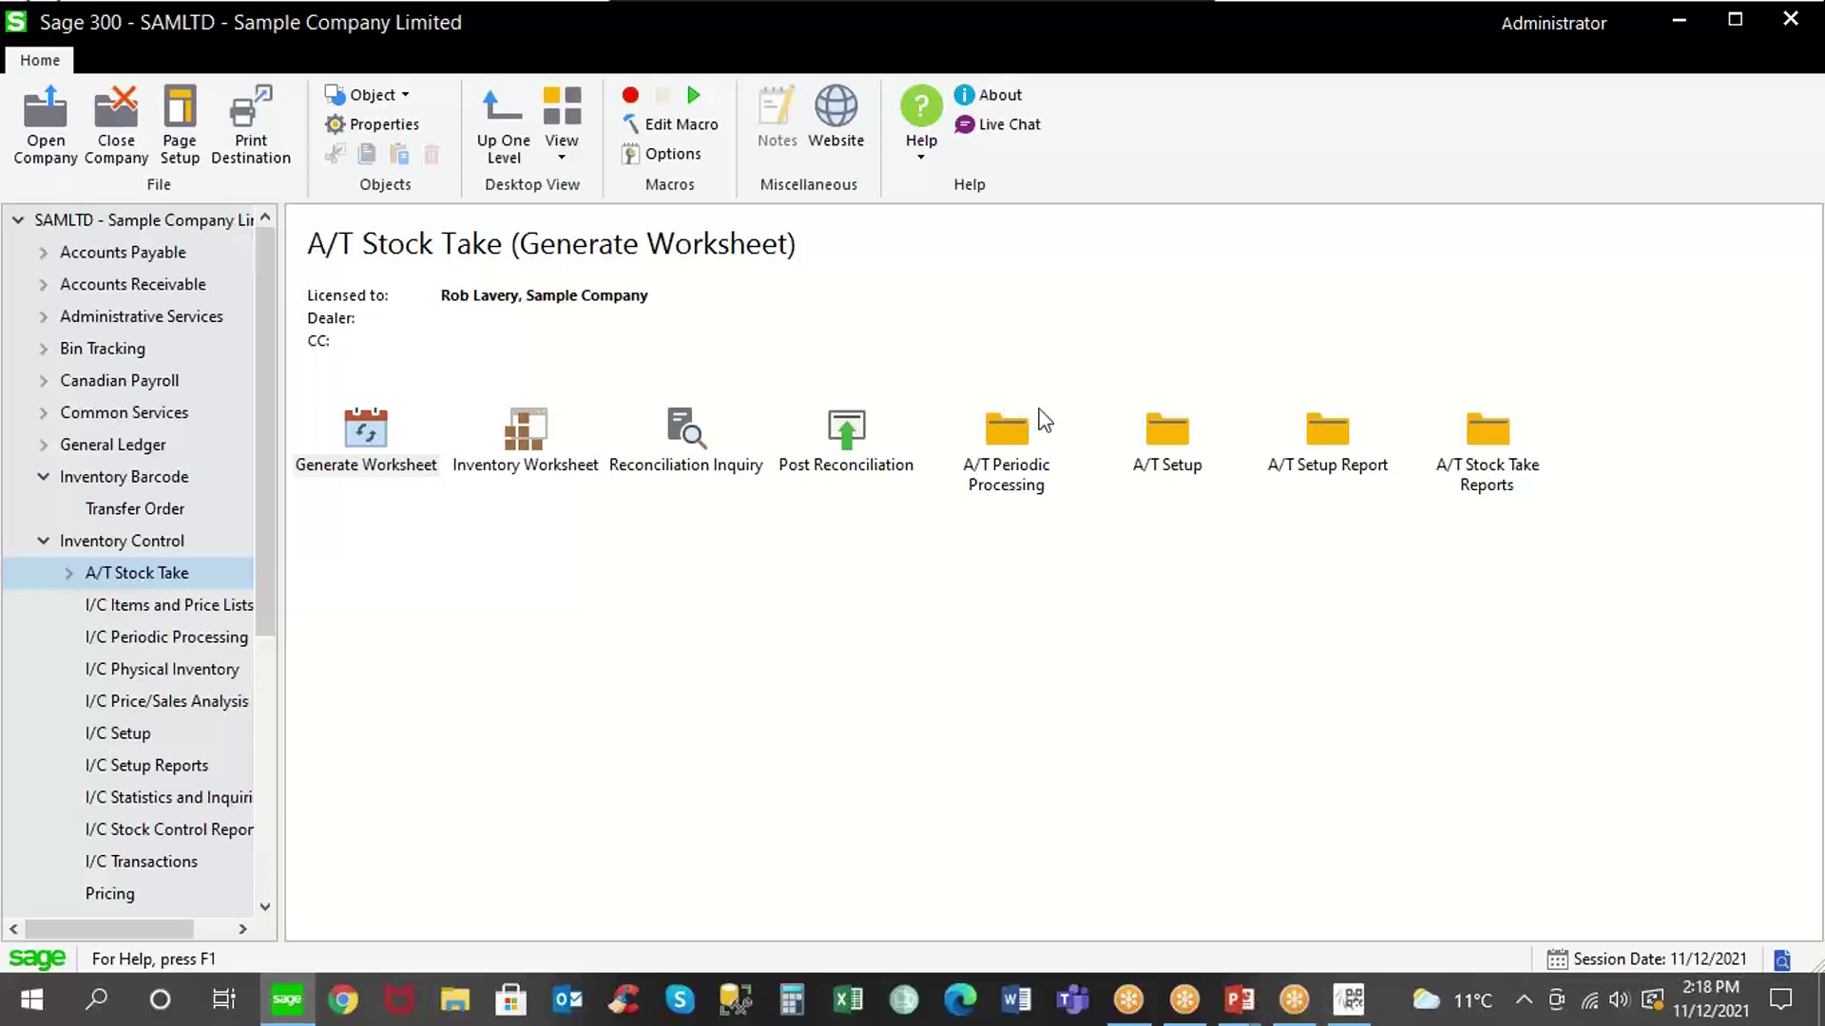
# Browse the first two cycle count group records in A/T Setup, then close the window.
pyautogui.doubleClick(1162, 435)
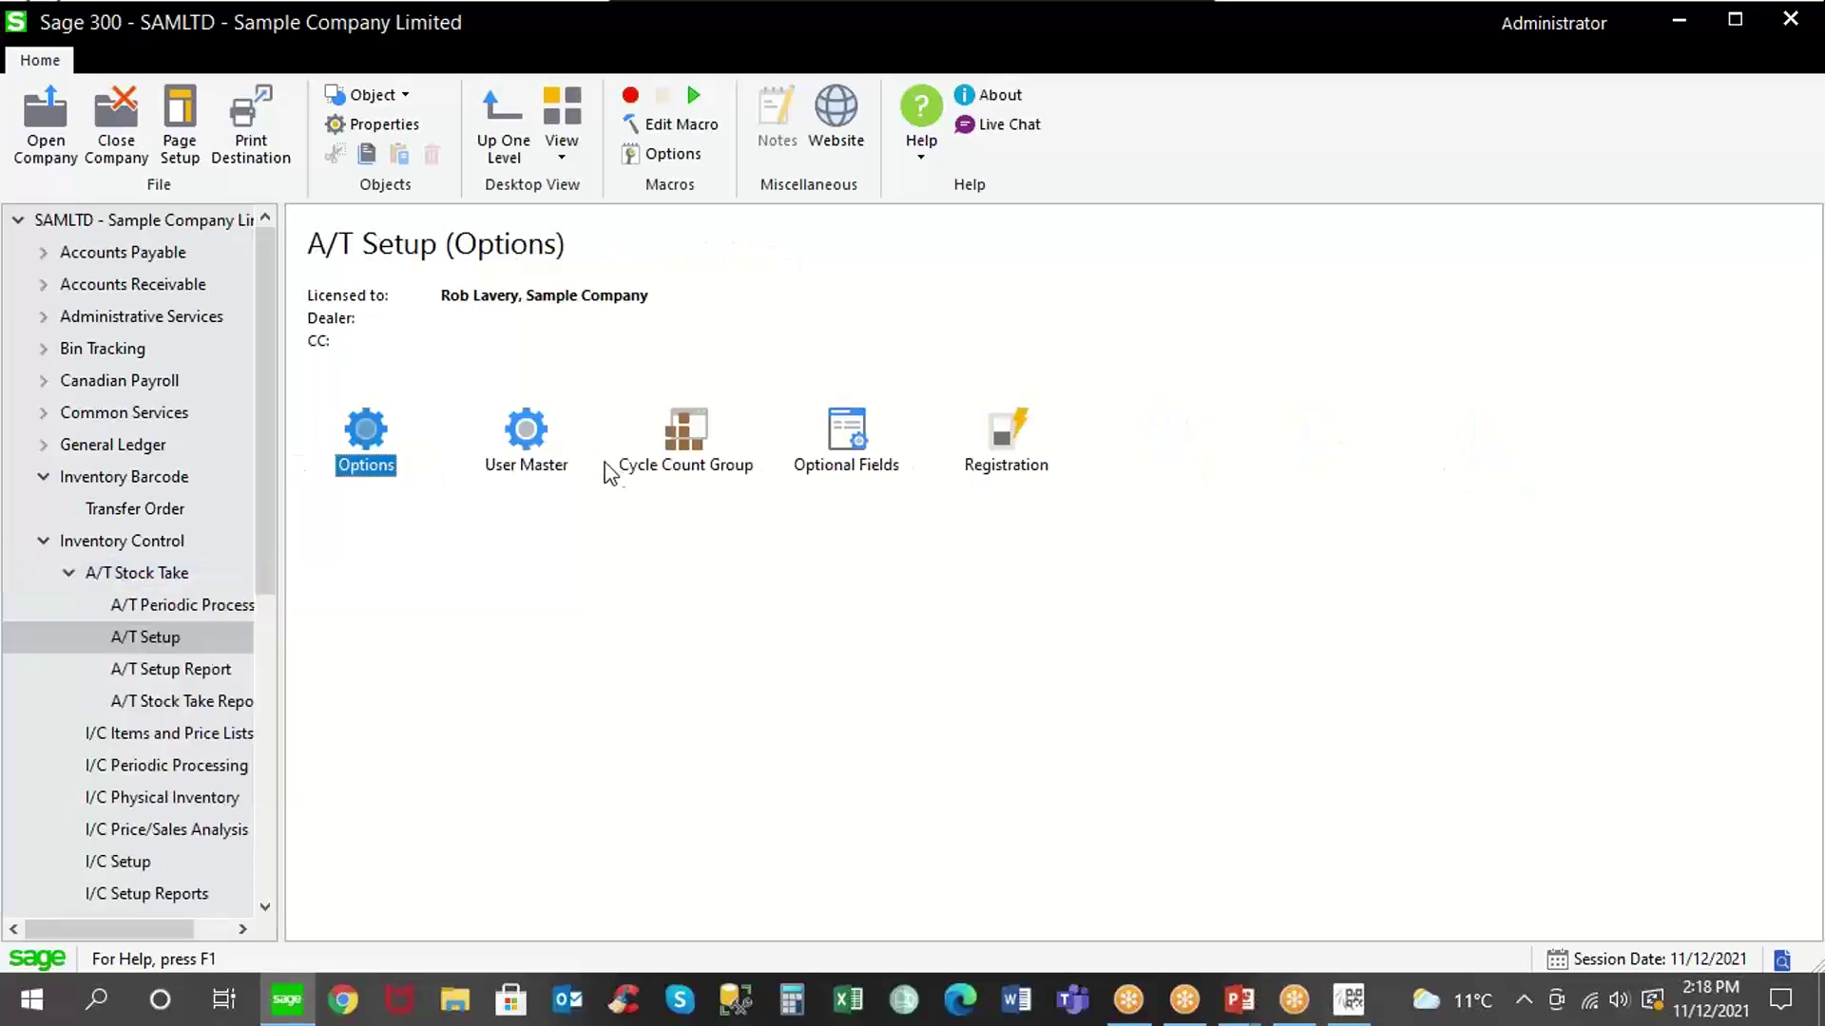
pyautogui.doubleClick(690, 435)
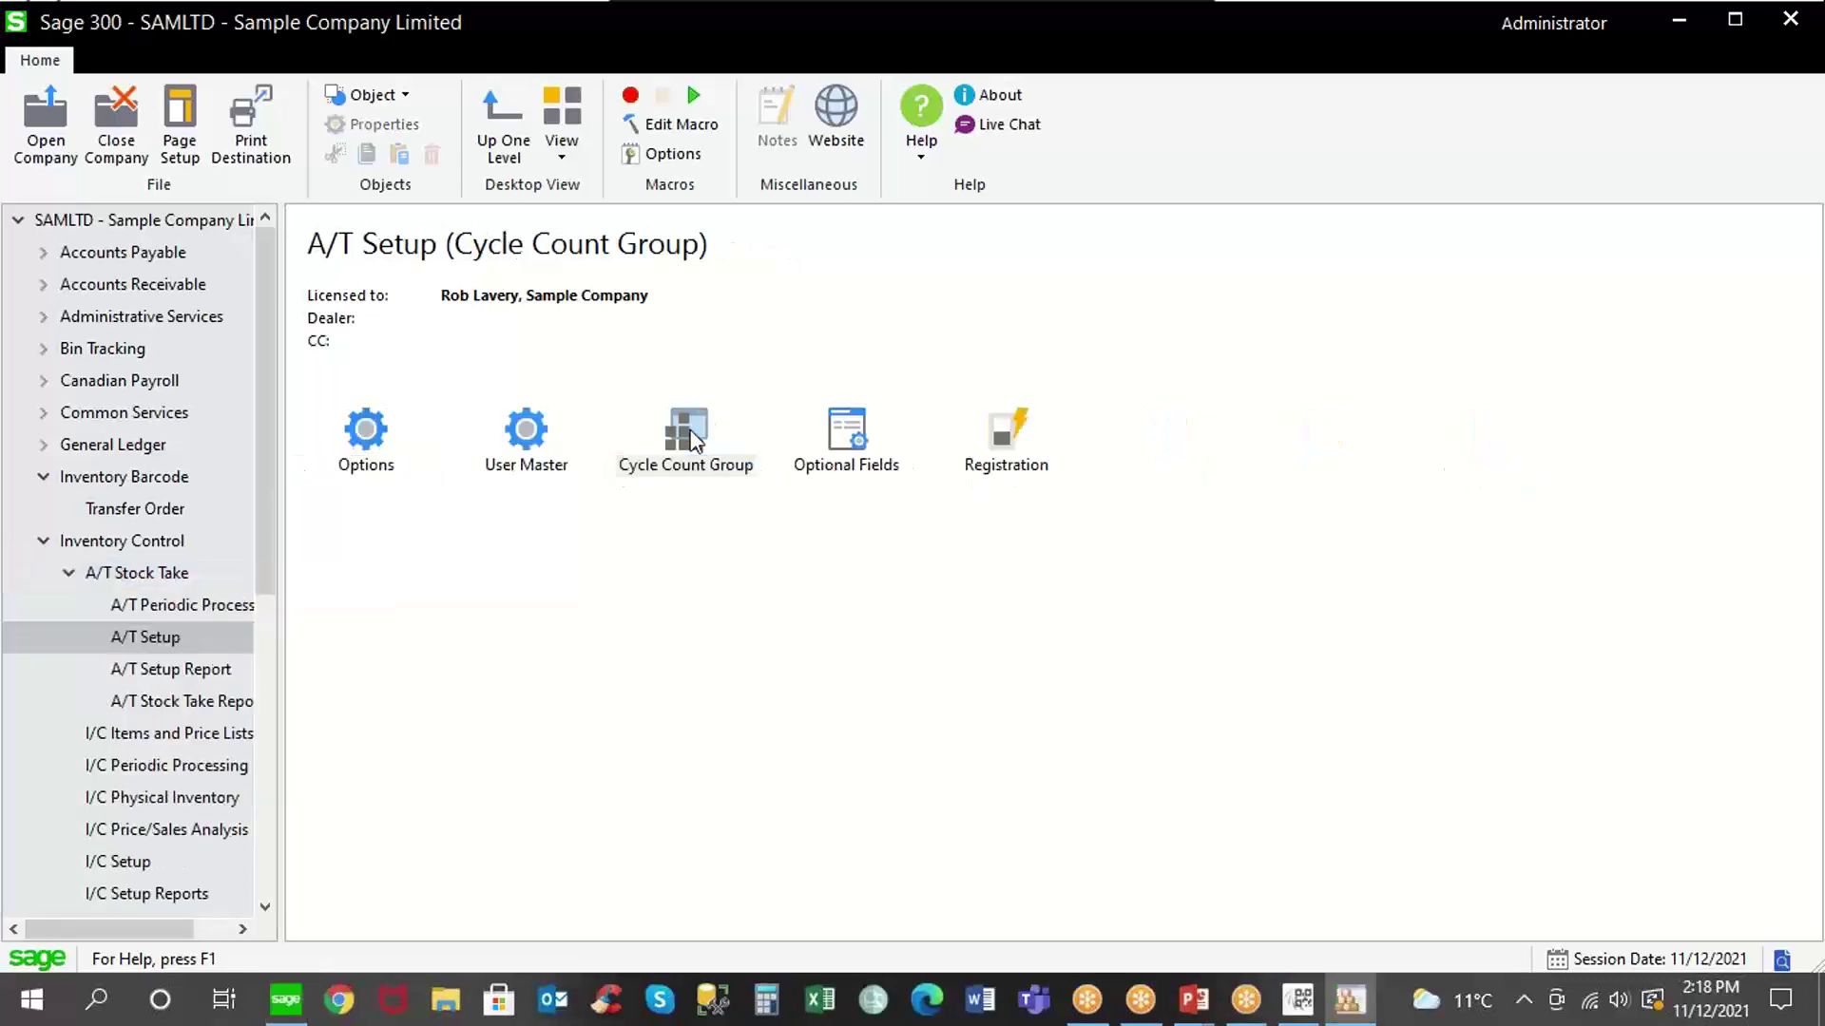
pyautogui.click(866, 487)
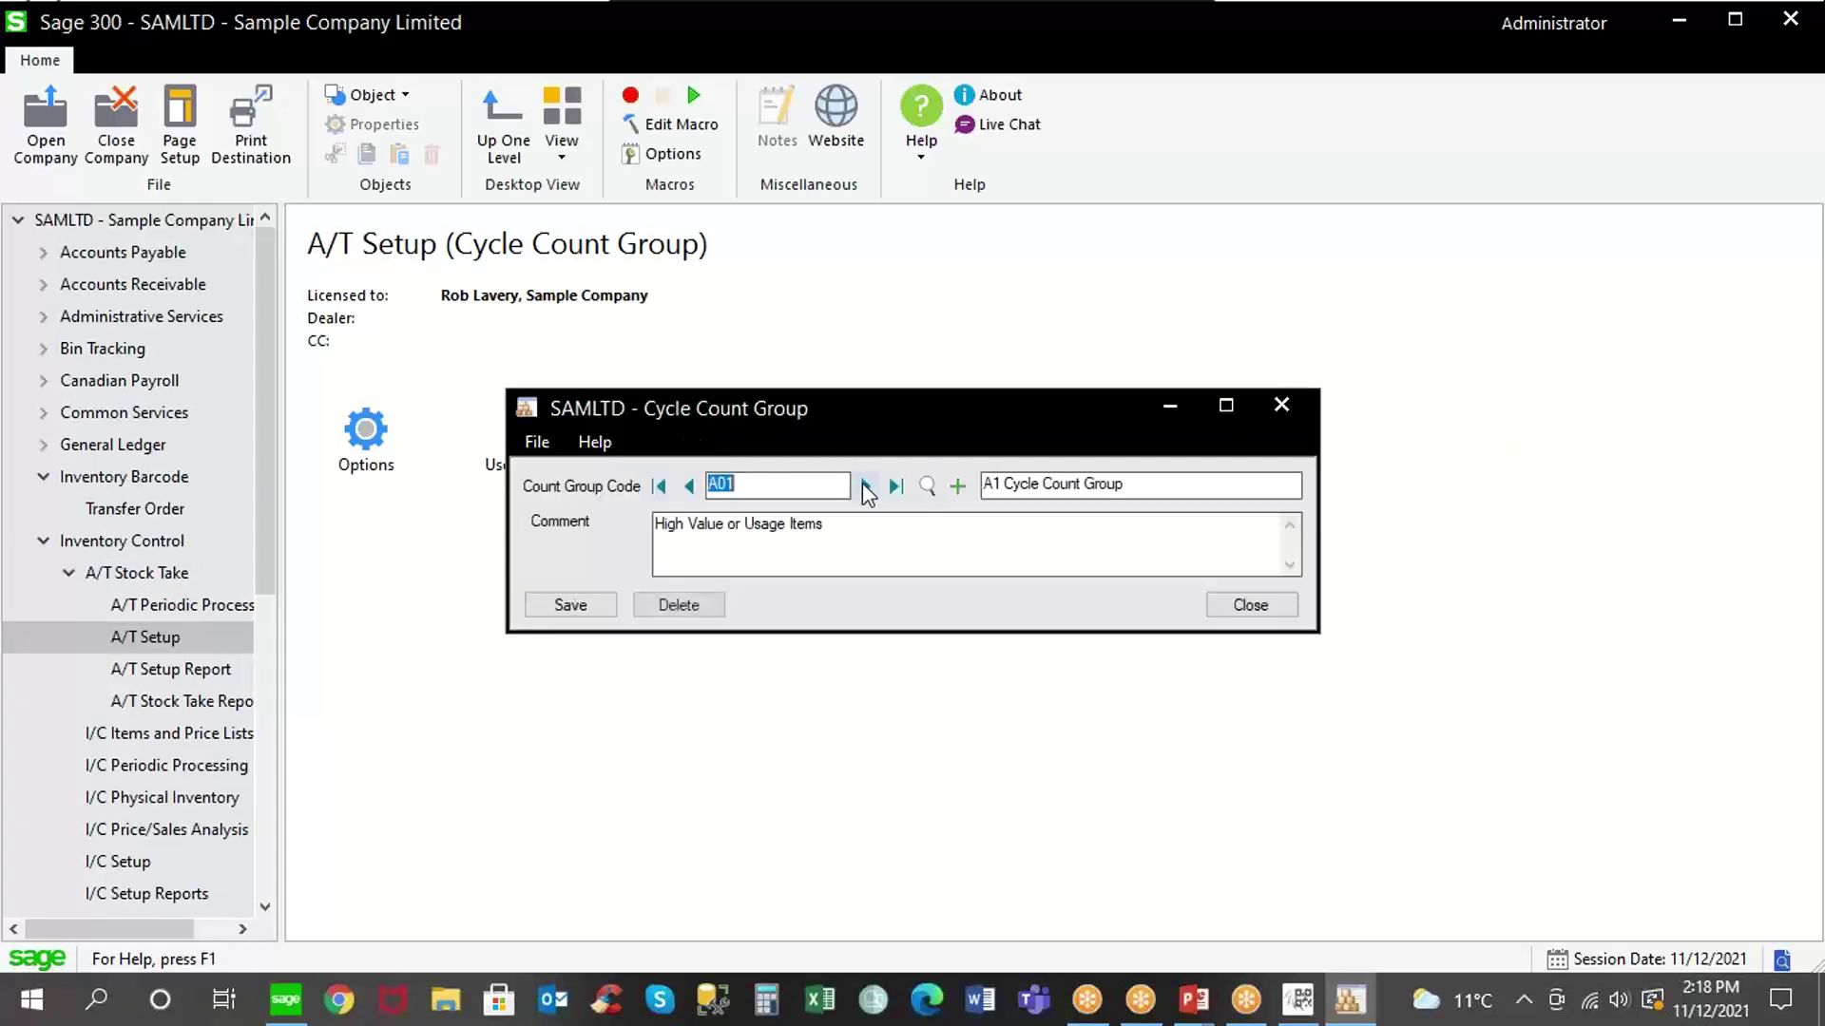
pyautogui.click(866, 487)
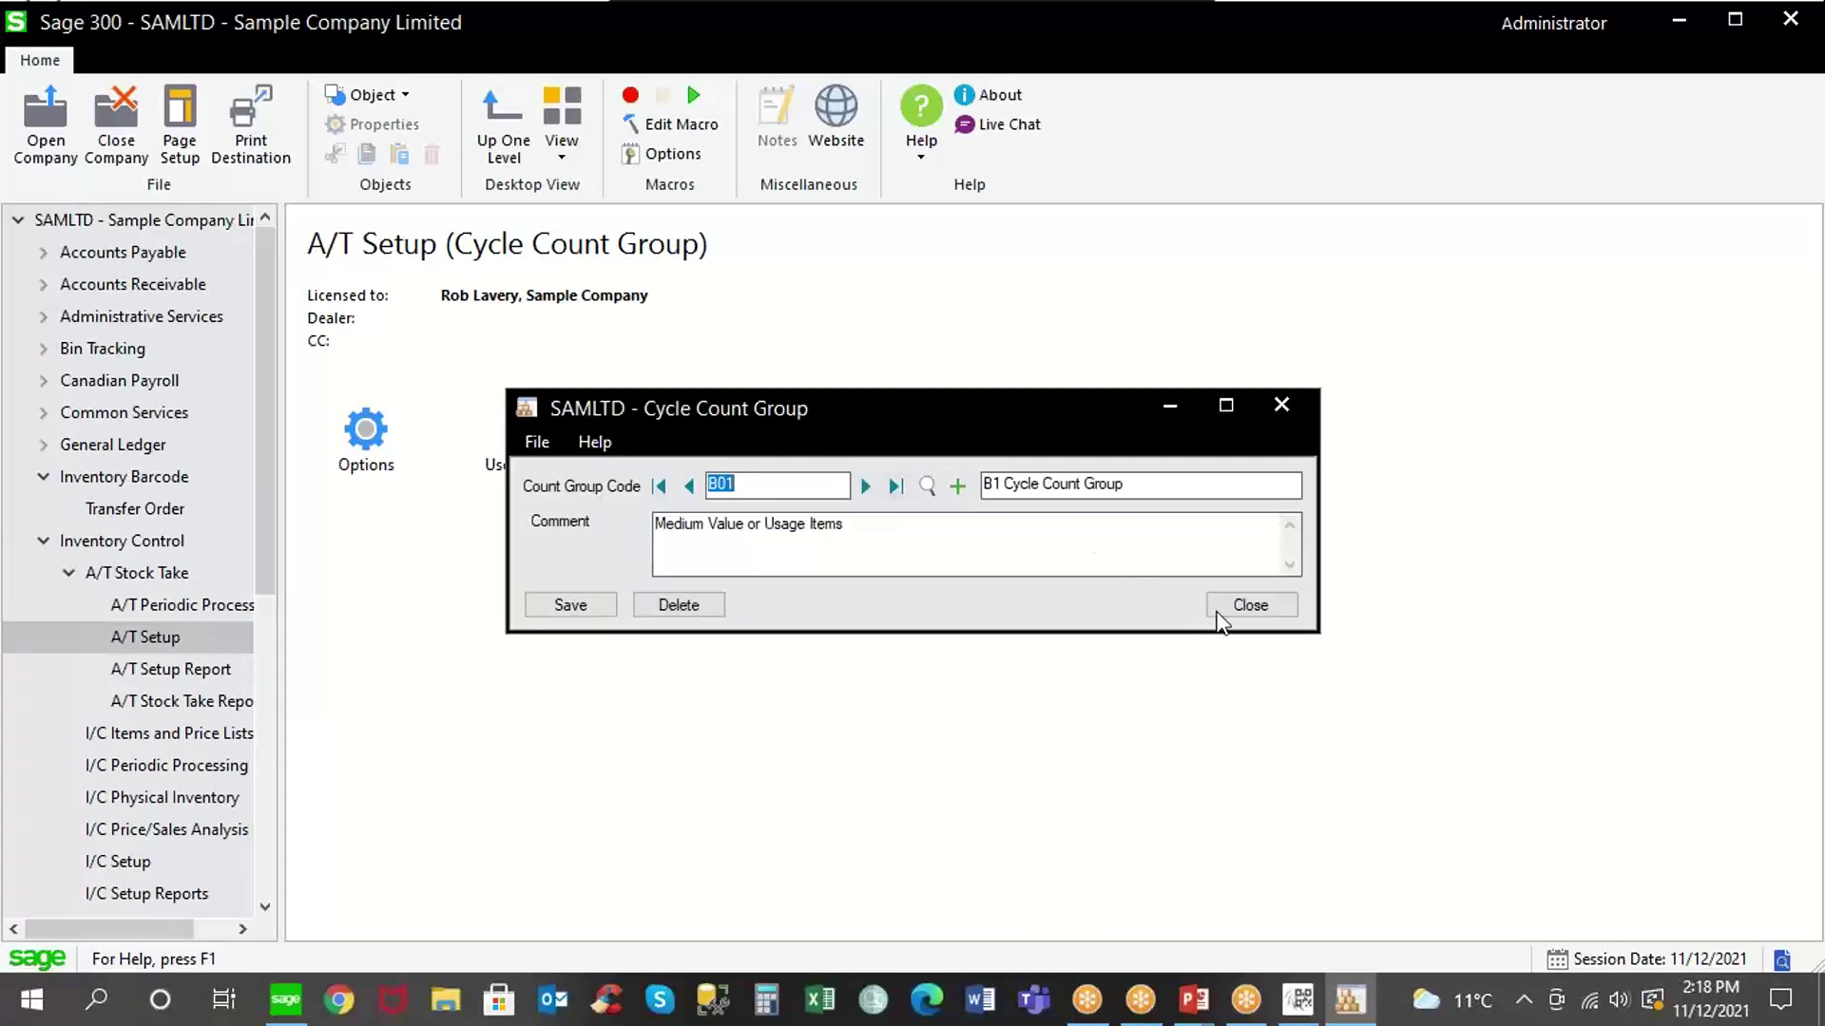
pyautogui.click(1232, 609)
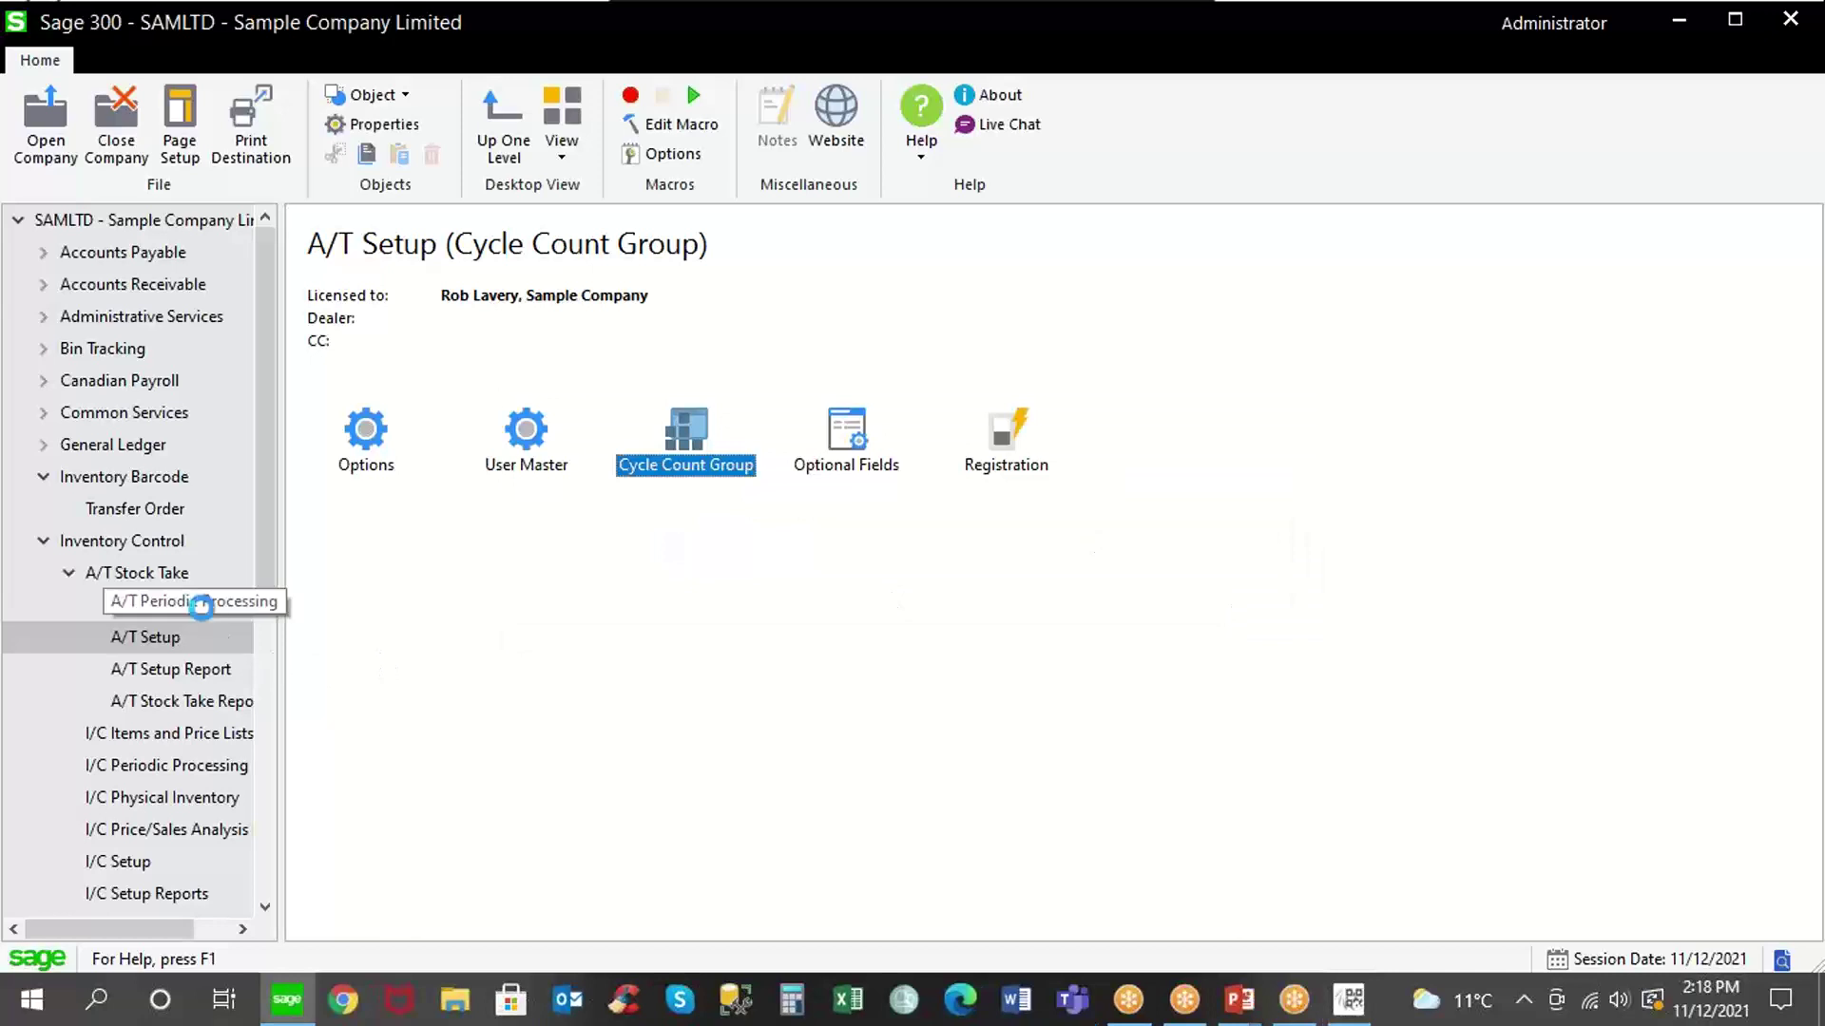
# View Item Cycle Count Calculation under A/T Periodic Processing, then collapse A/T Stock Take and Inventory Control.
pyautogui.click(202, 605)
pyautogui.doubleClick(369, 457)
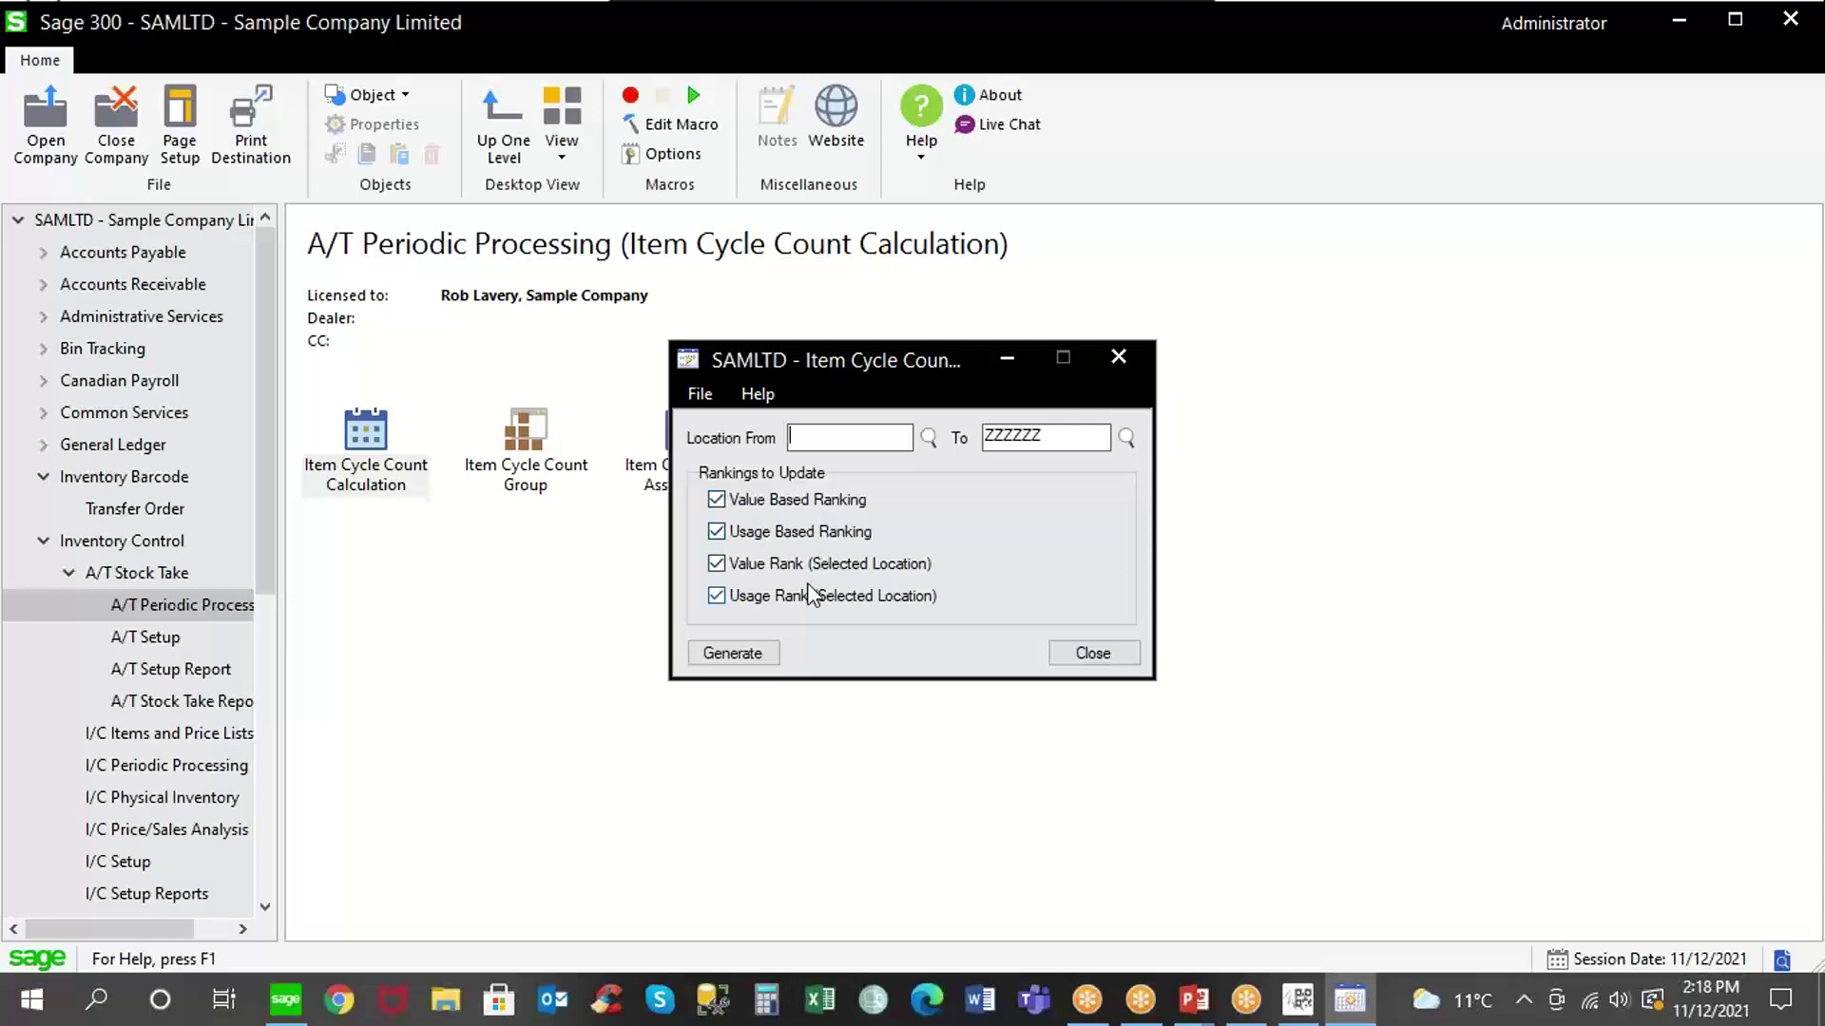
pyautogui.click(1070, 656)
pyautogui.click(69, 573)
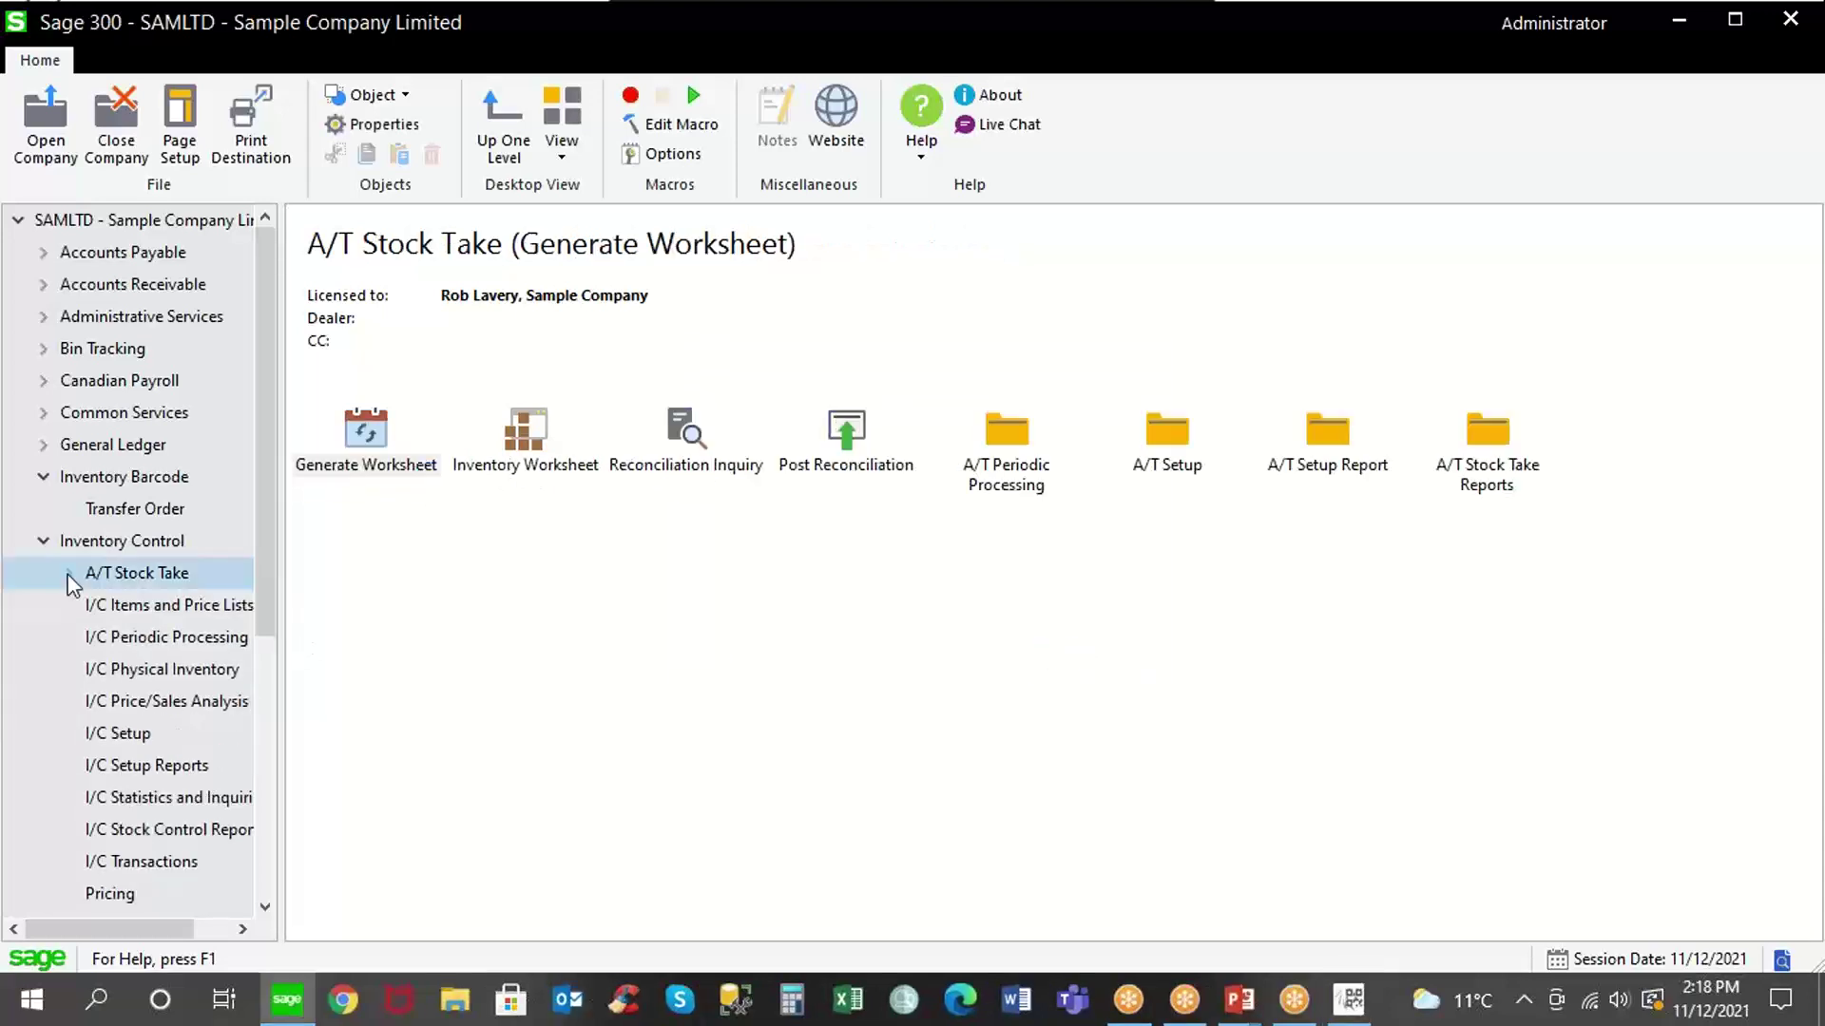
pyautogui.click(44, 544)
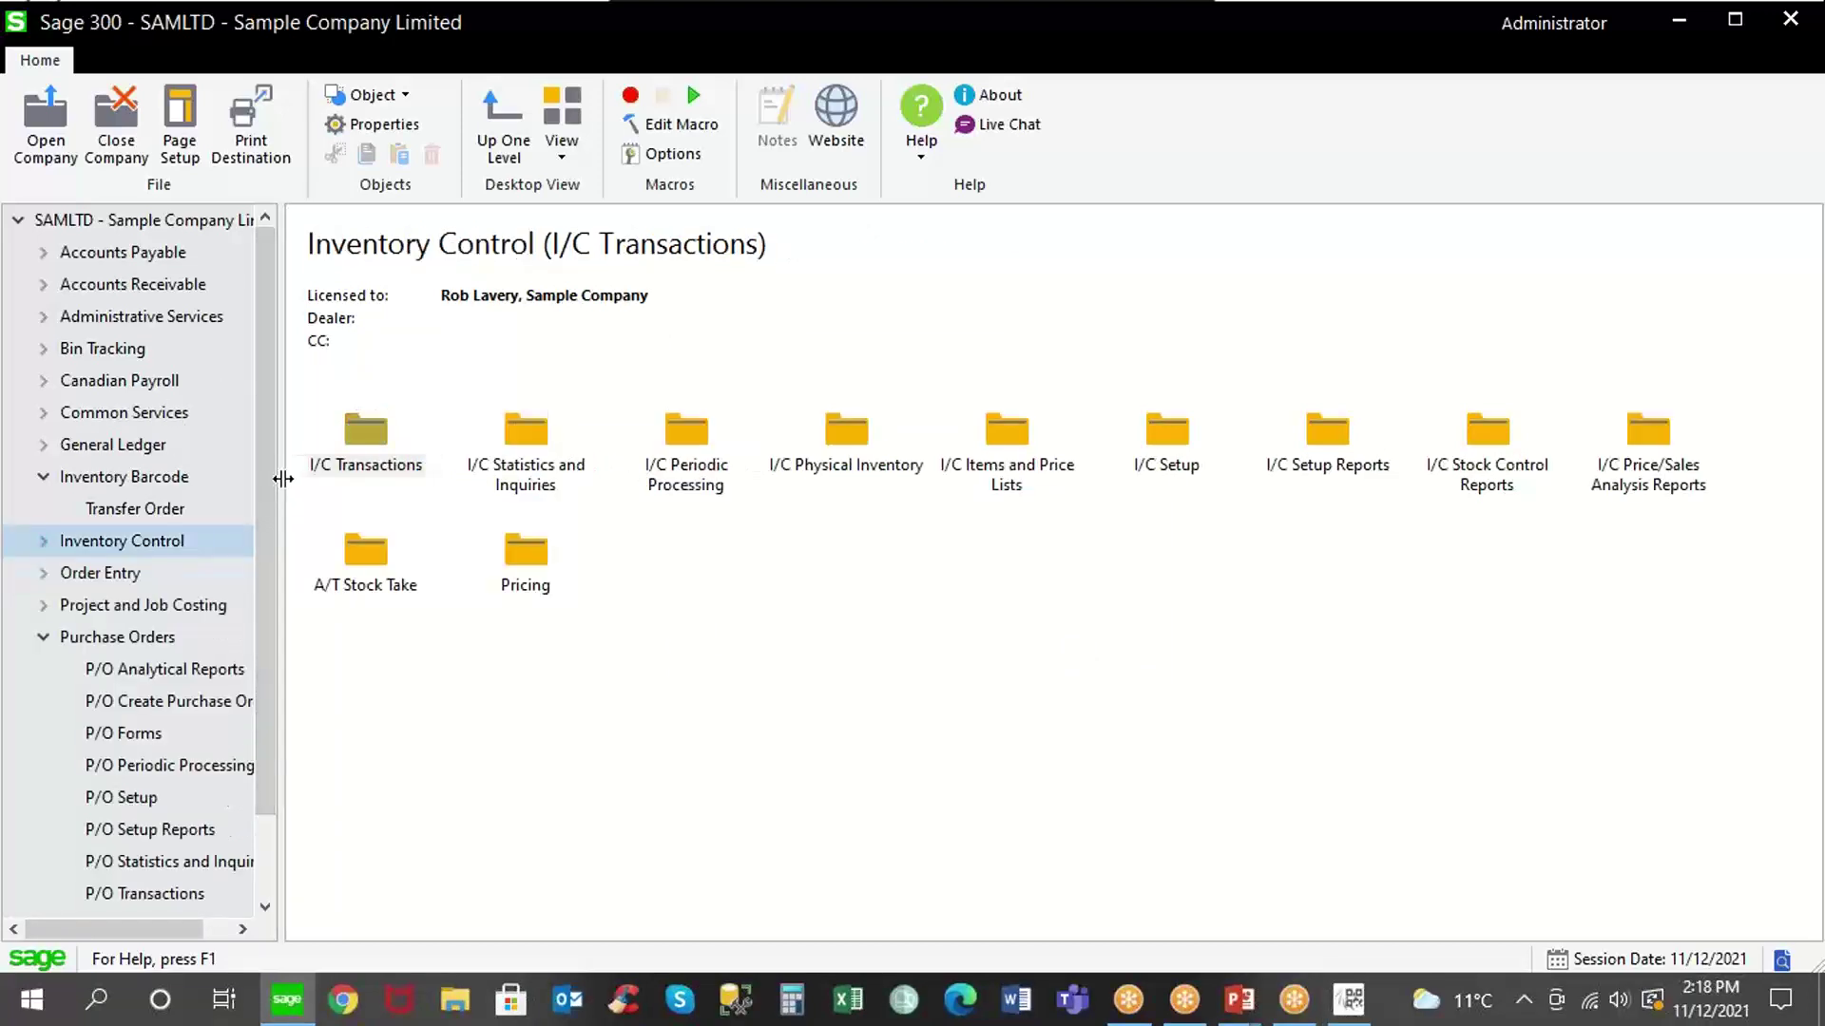
# In AutoSimply Barcode, dismiss the Created documents message, then log out and close the app.
pyautogui.click(1354, 1009)
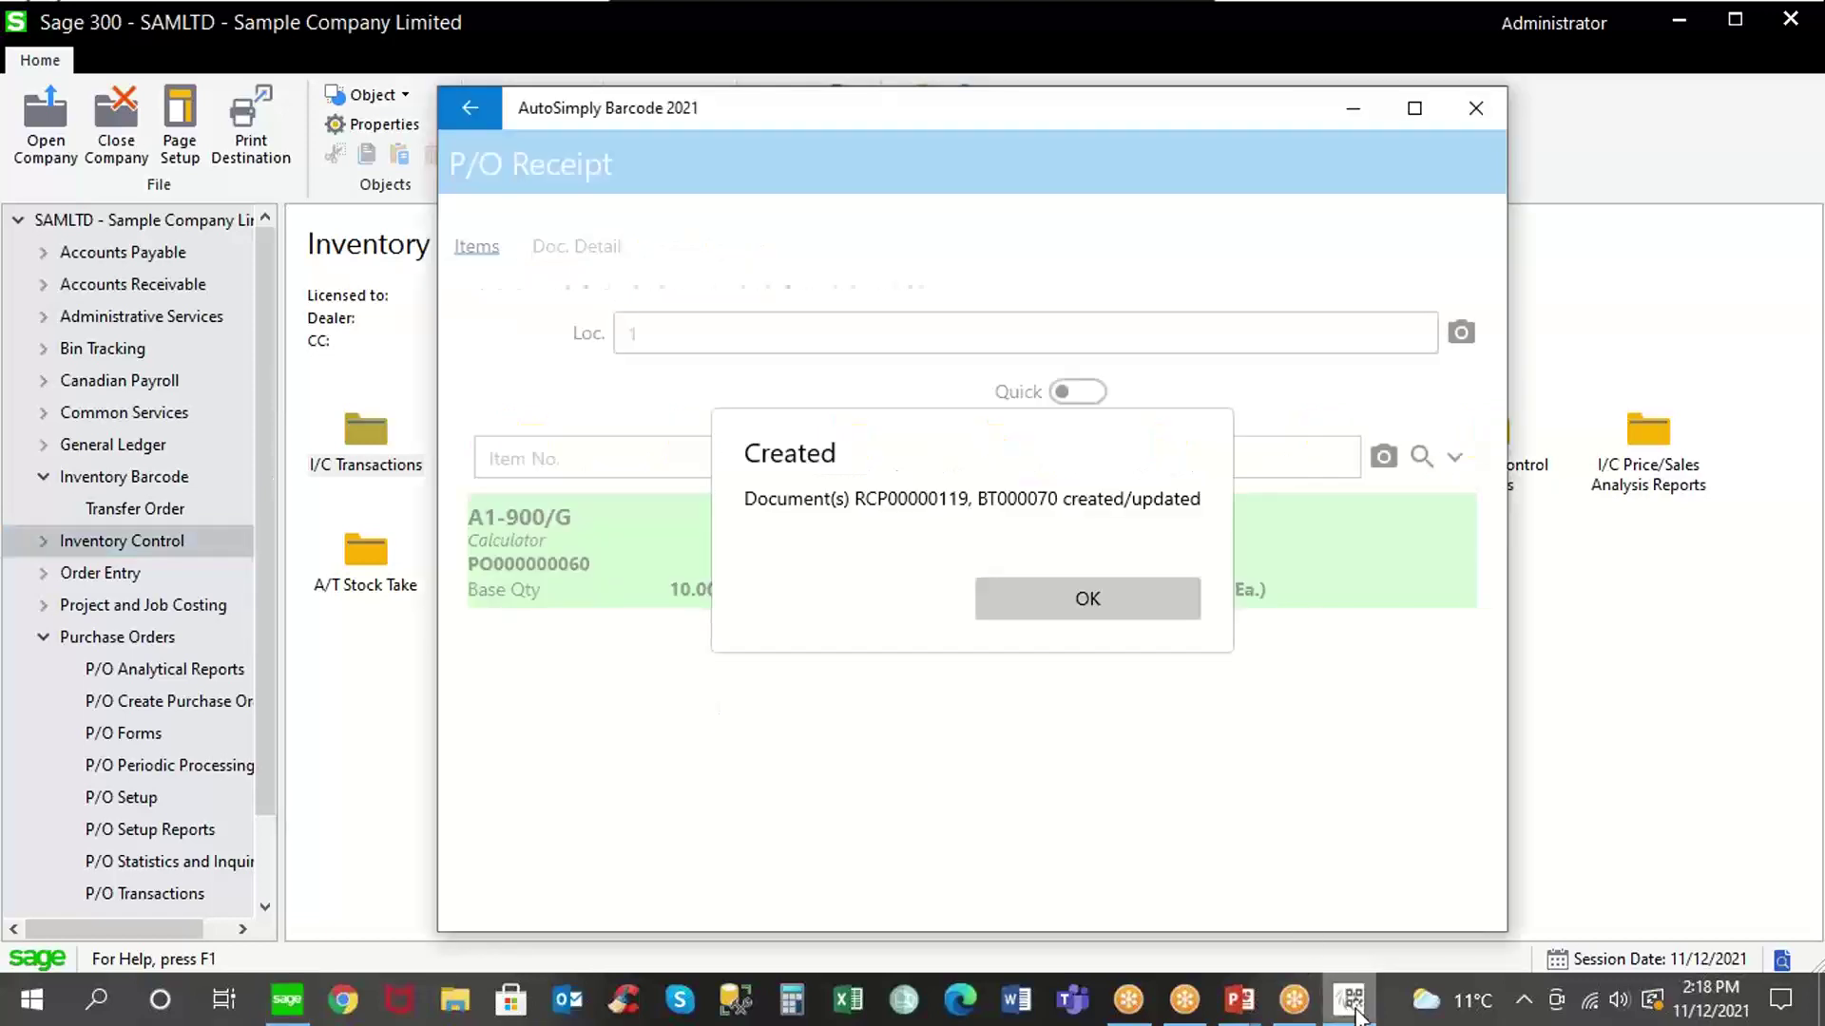
pyautogui.click(1089, 603)
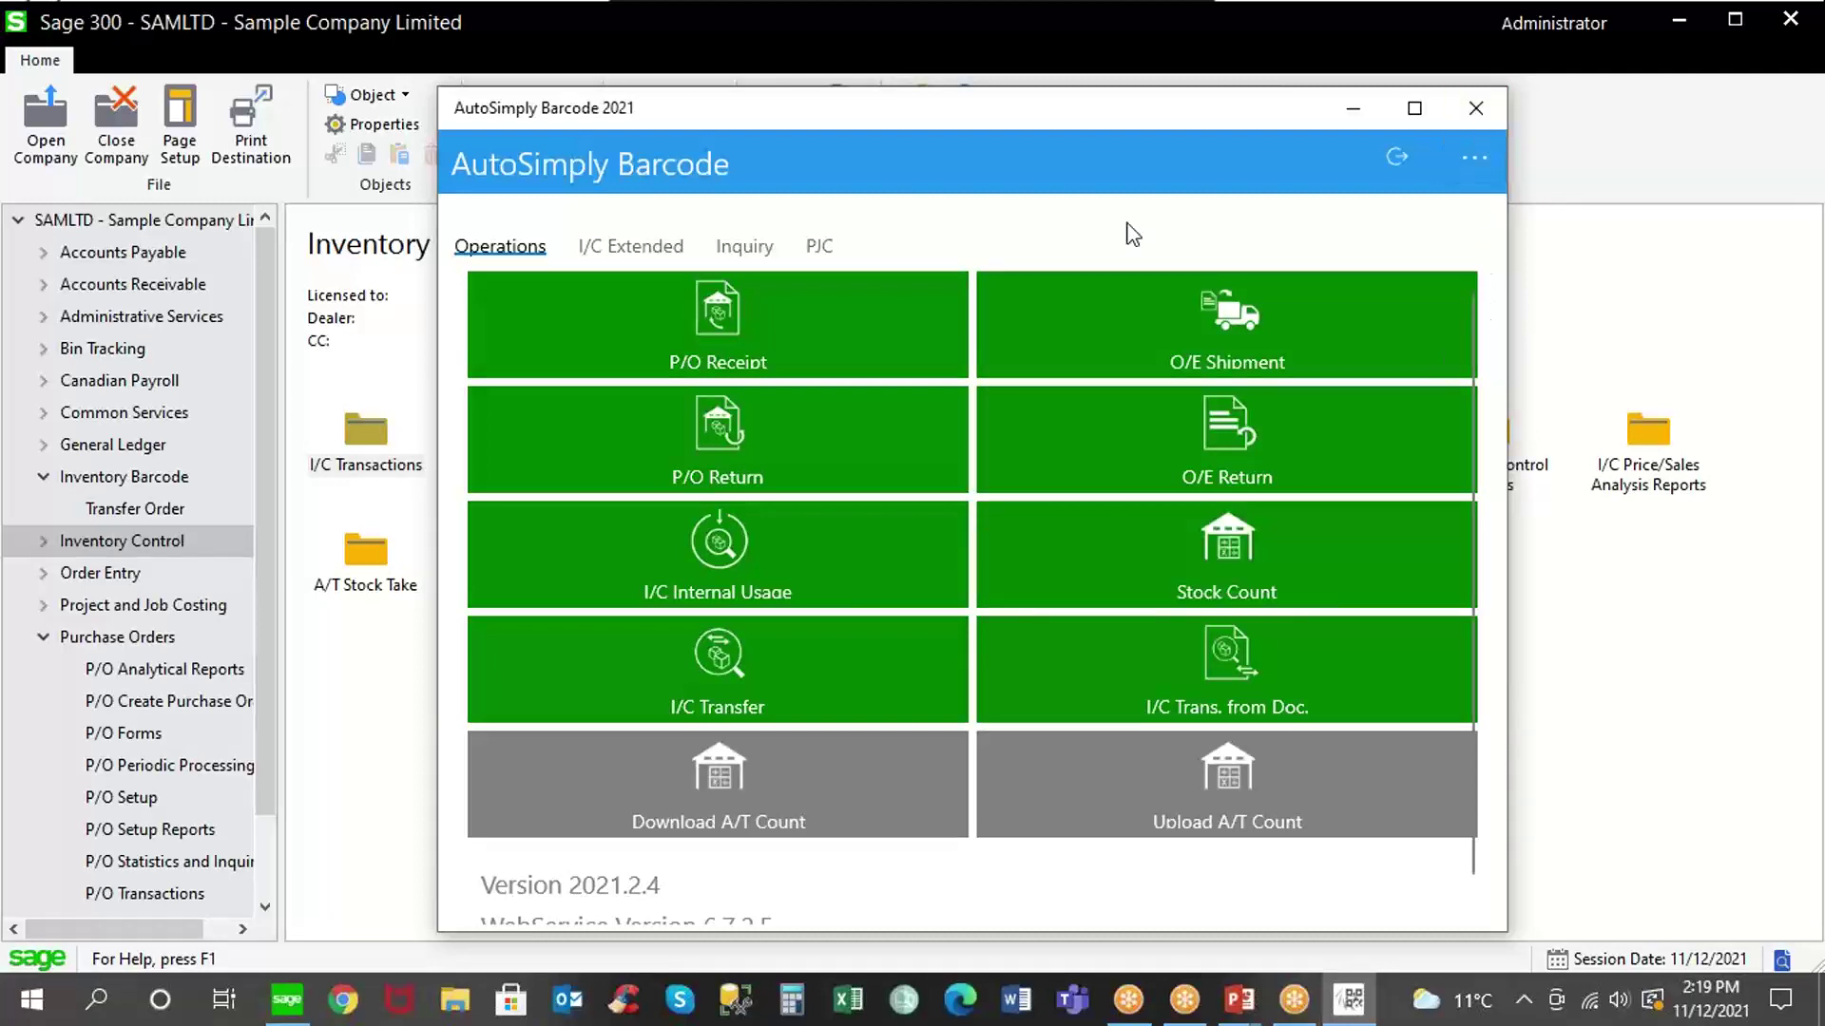
pyautogui.click(1388, 158)
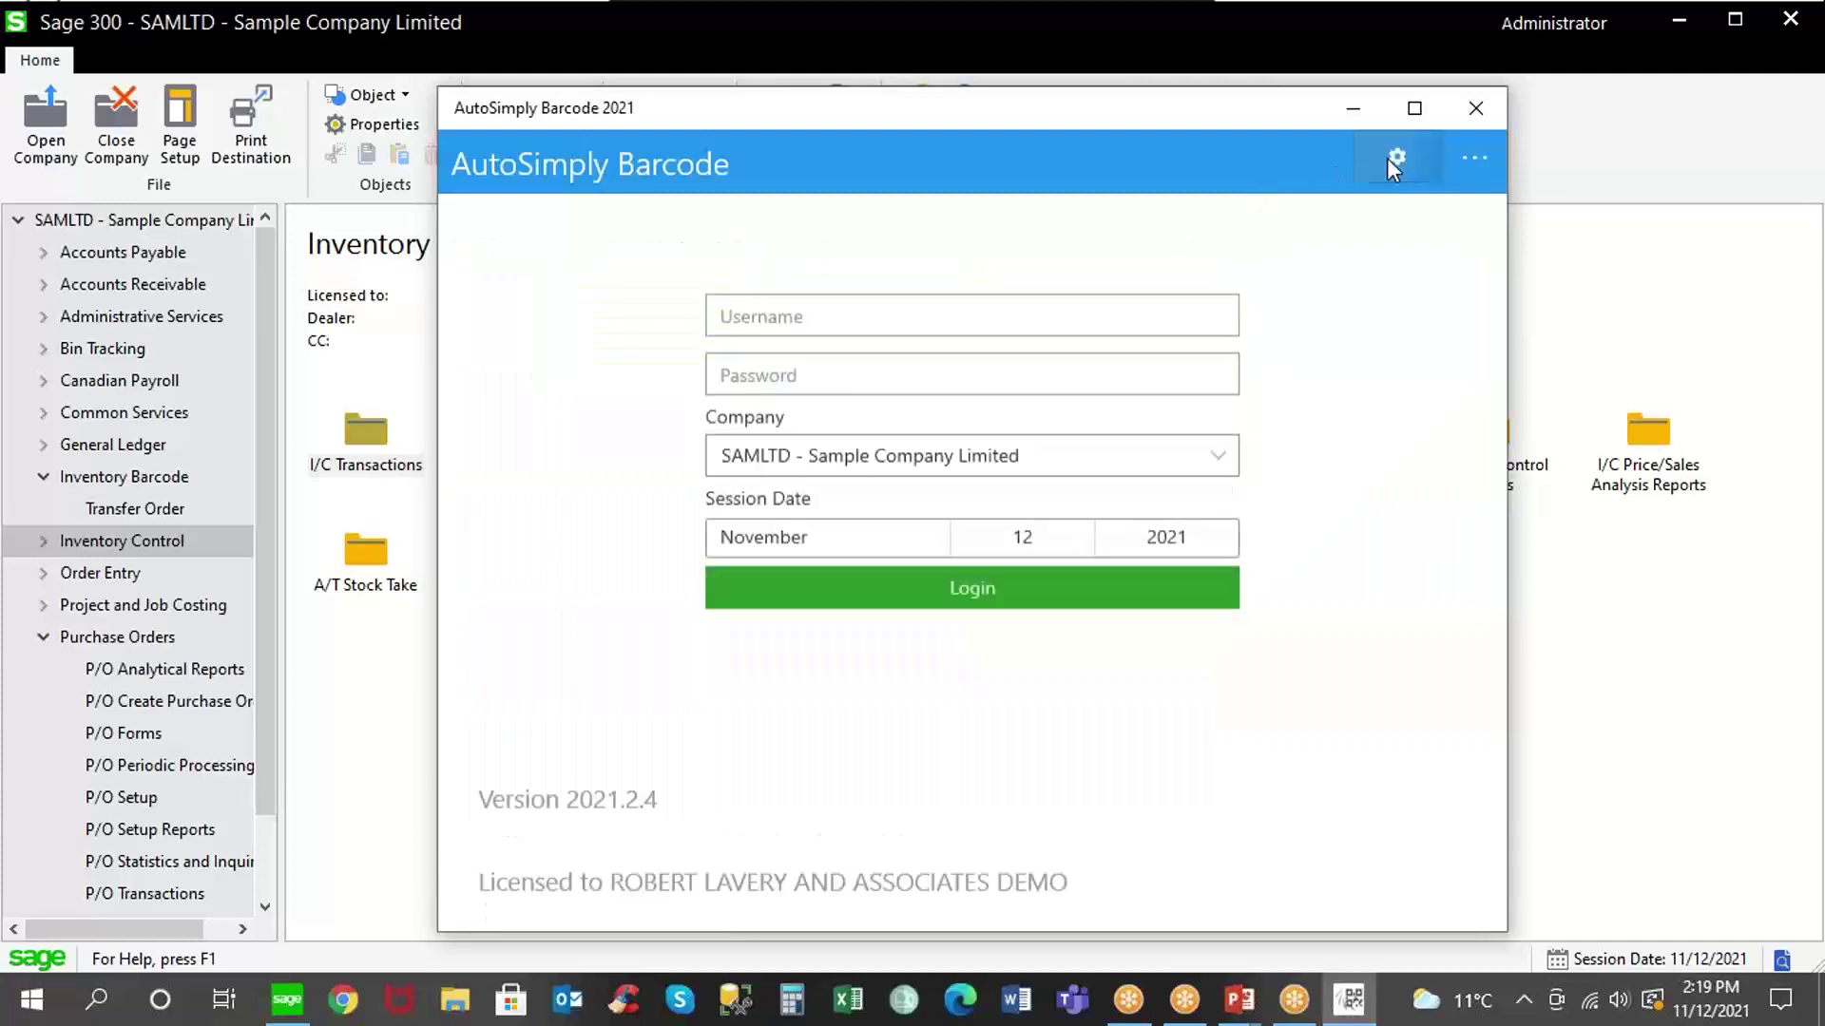
pyautogui.click(1473, 110)
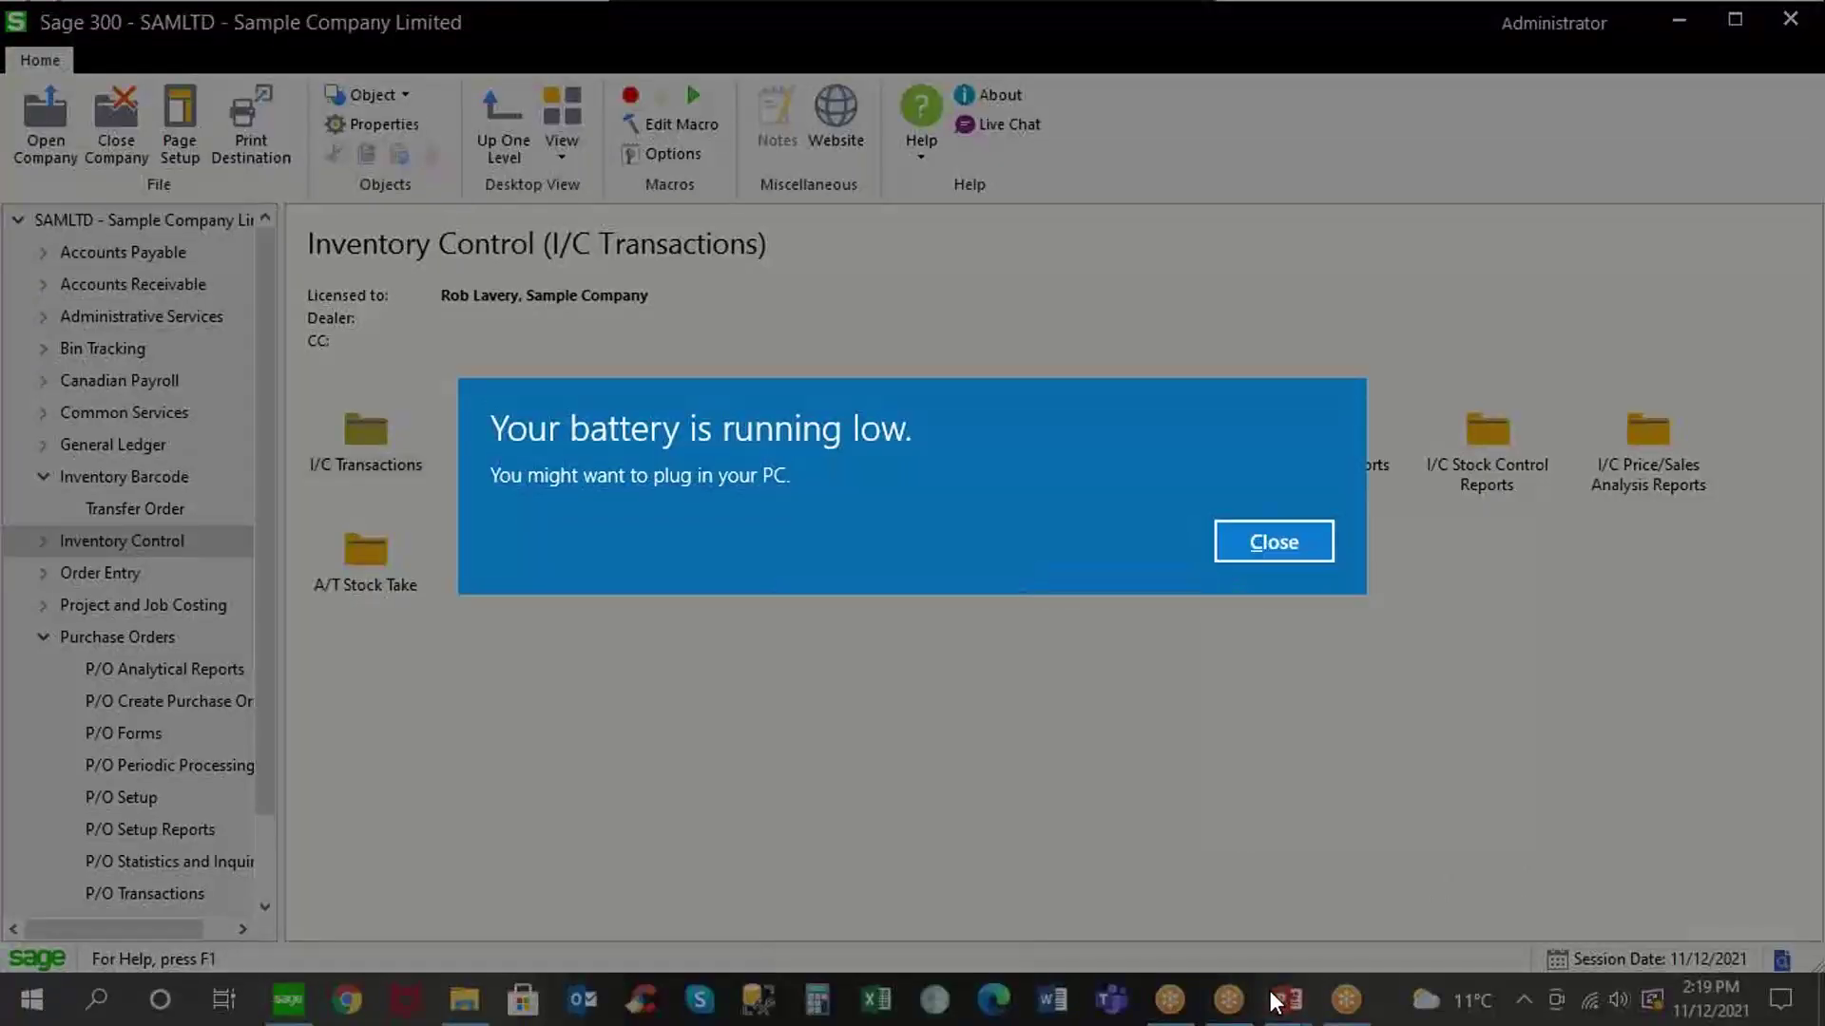
# Switch from Sage 300 back to the running PowerPoint slide show with Alt+Tab.
pyautogui.hotkey('alt', 'Tab')
pyautogui.hotkey('alt', 'Tab')
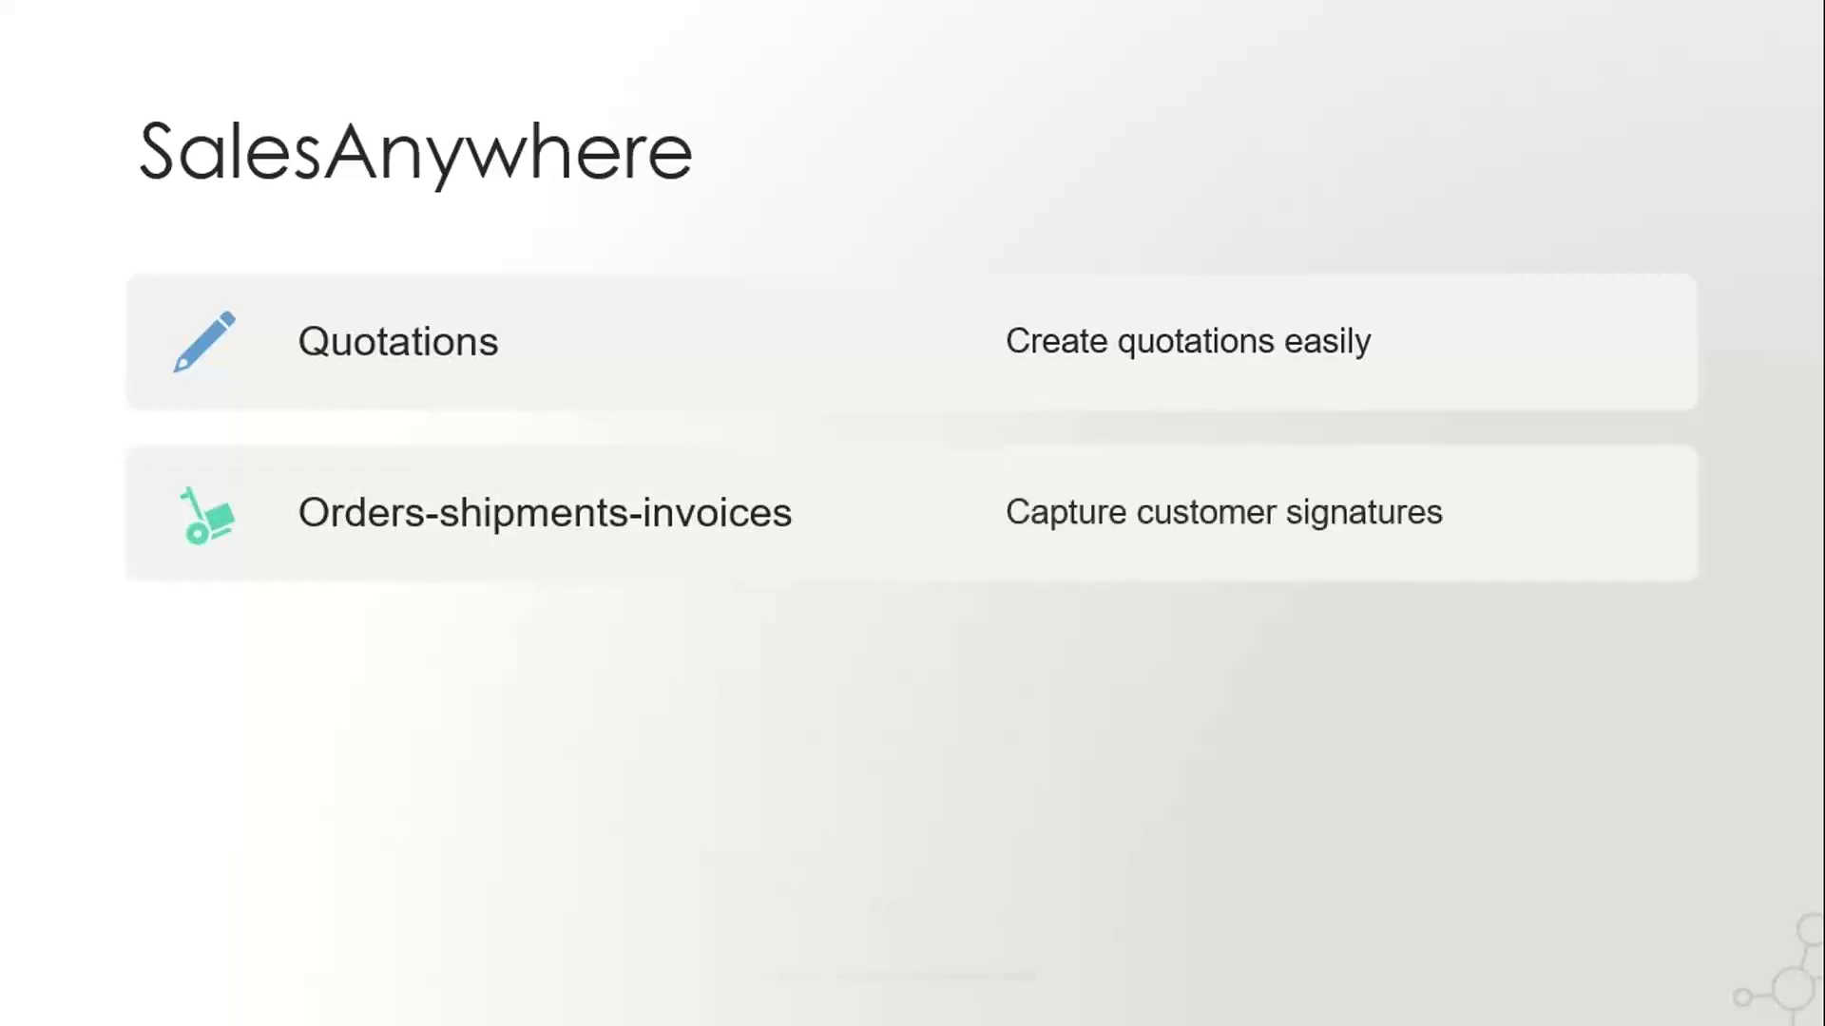
# Build the Payments and Instant document generation rows, with description, on the SalesAnywhere slide.
pyautogui.press('Right')
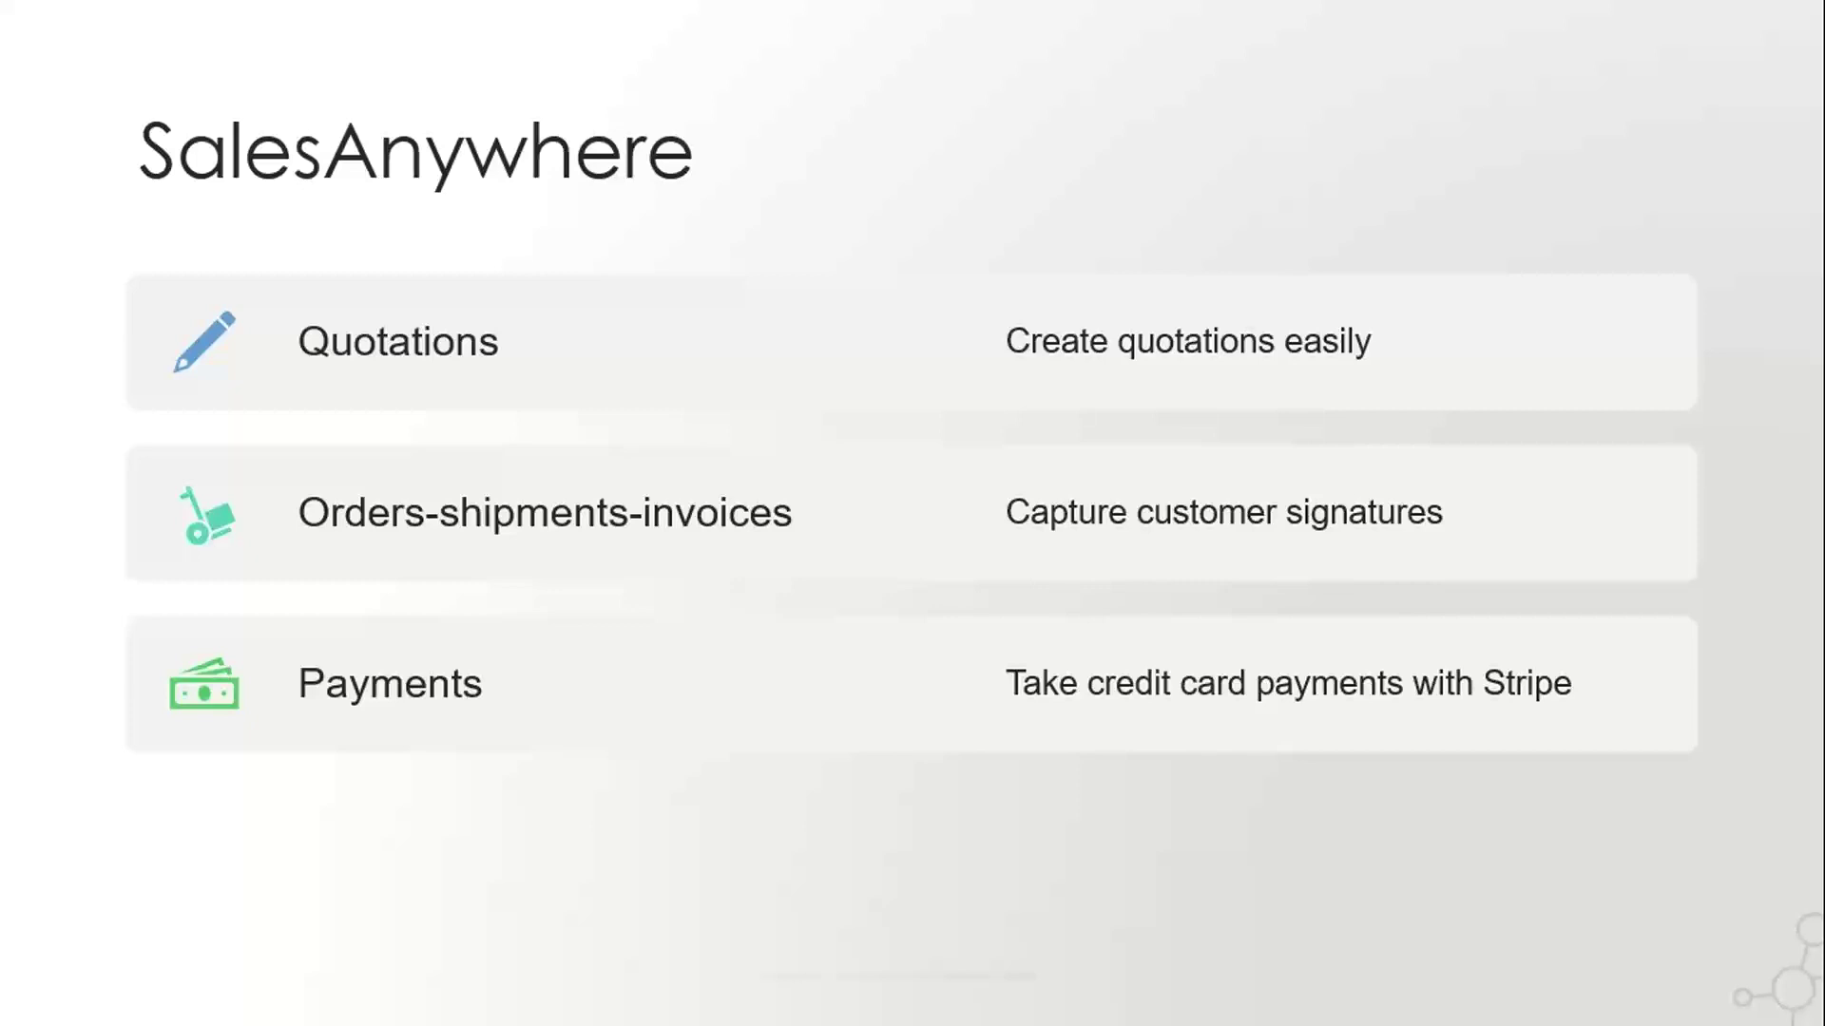
pyautogui.press('Right')
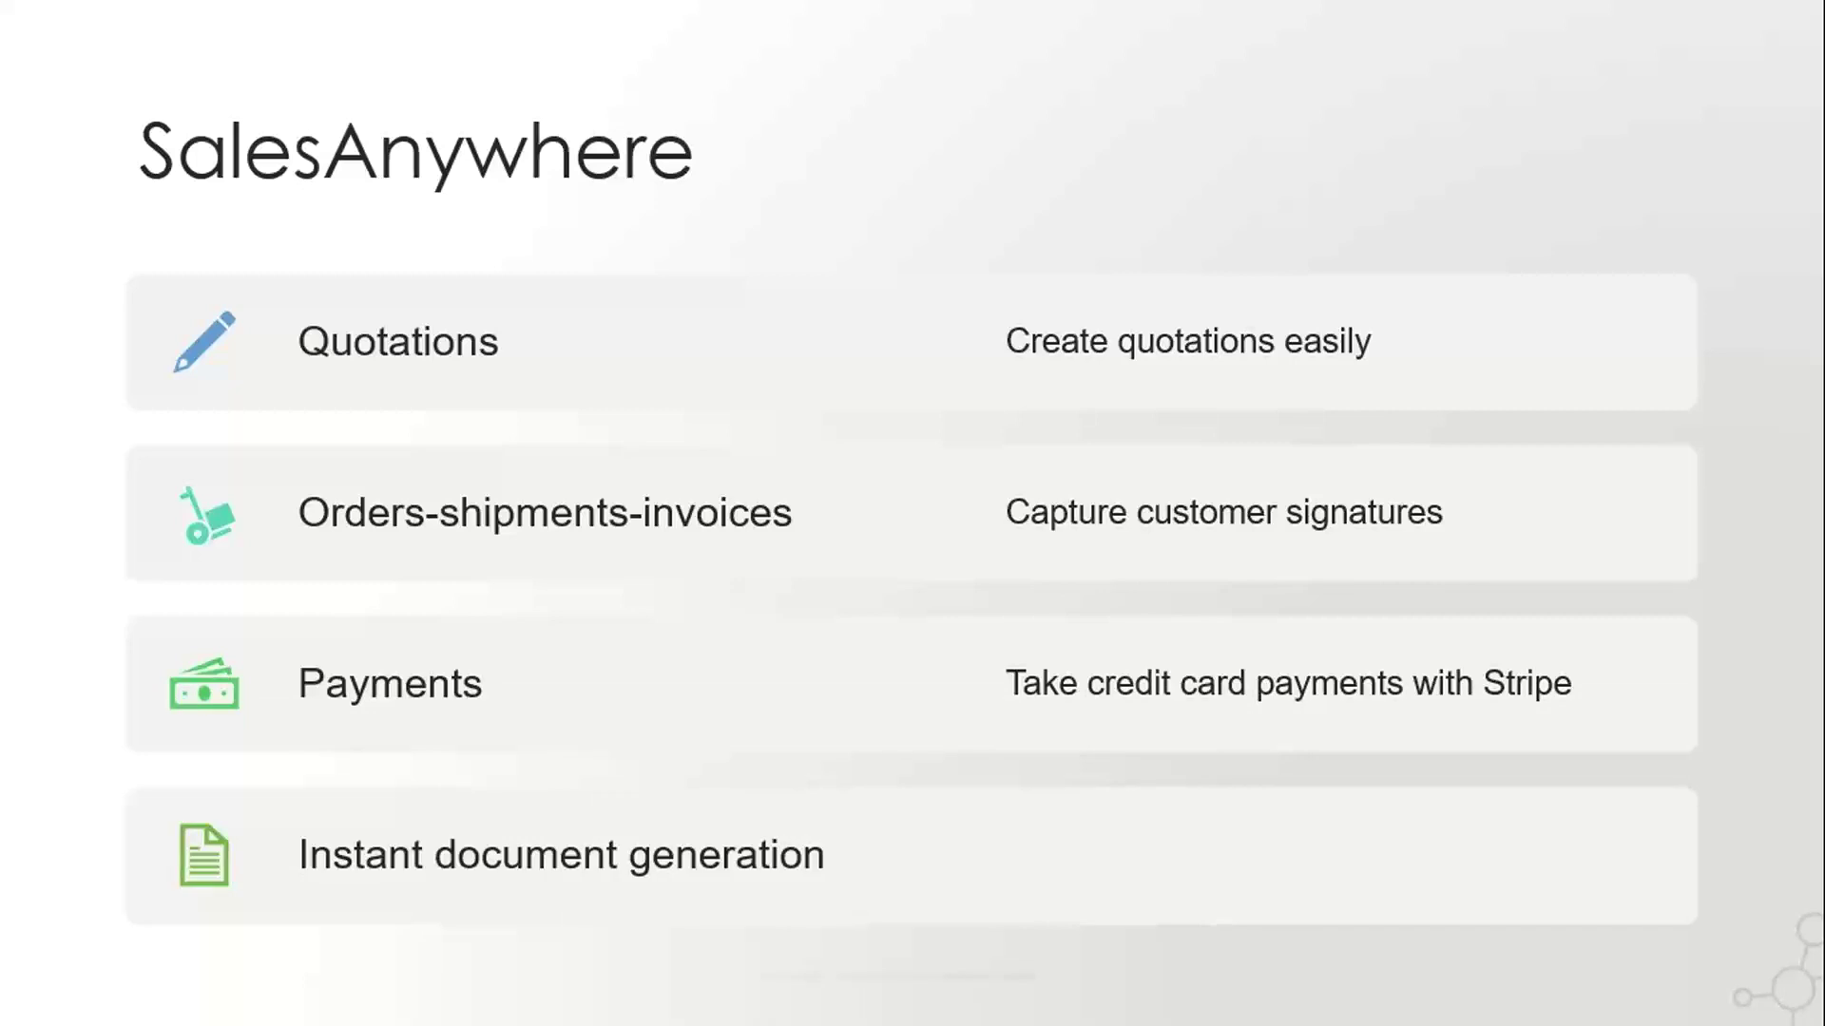
pyautogui.press('Right')
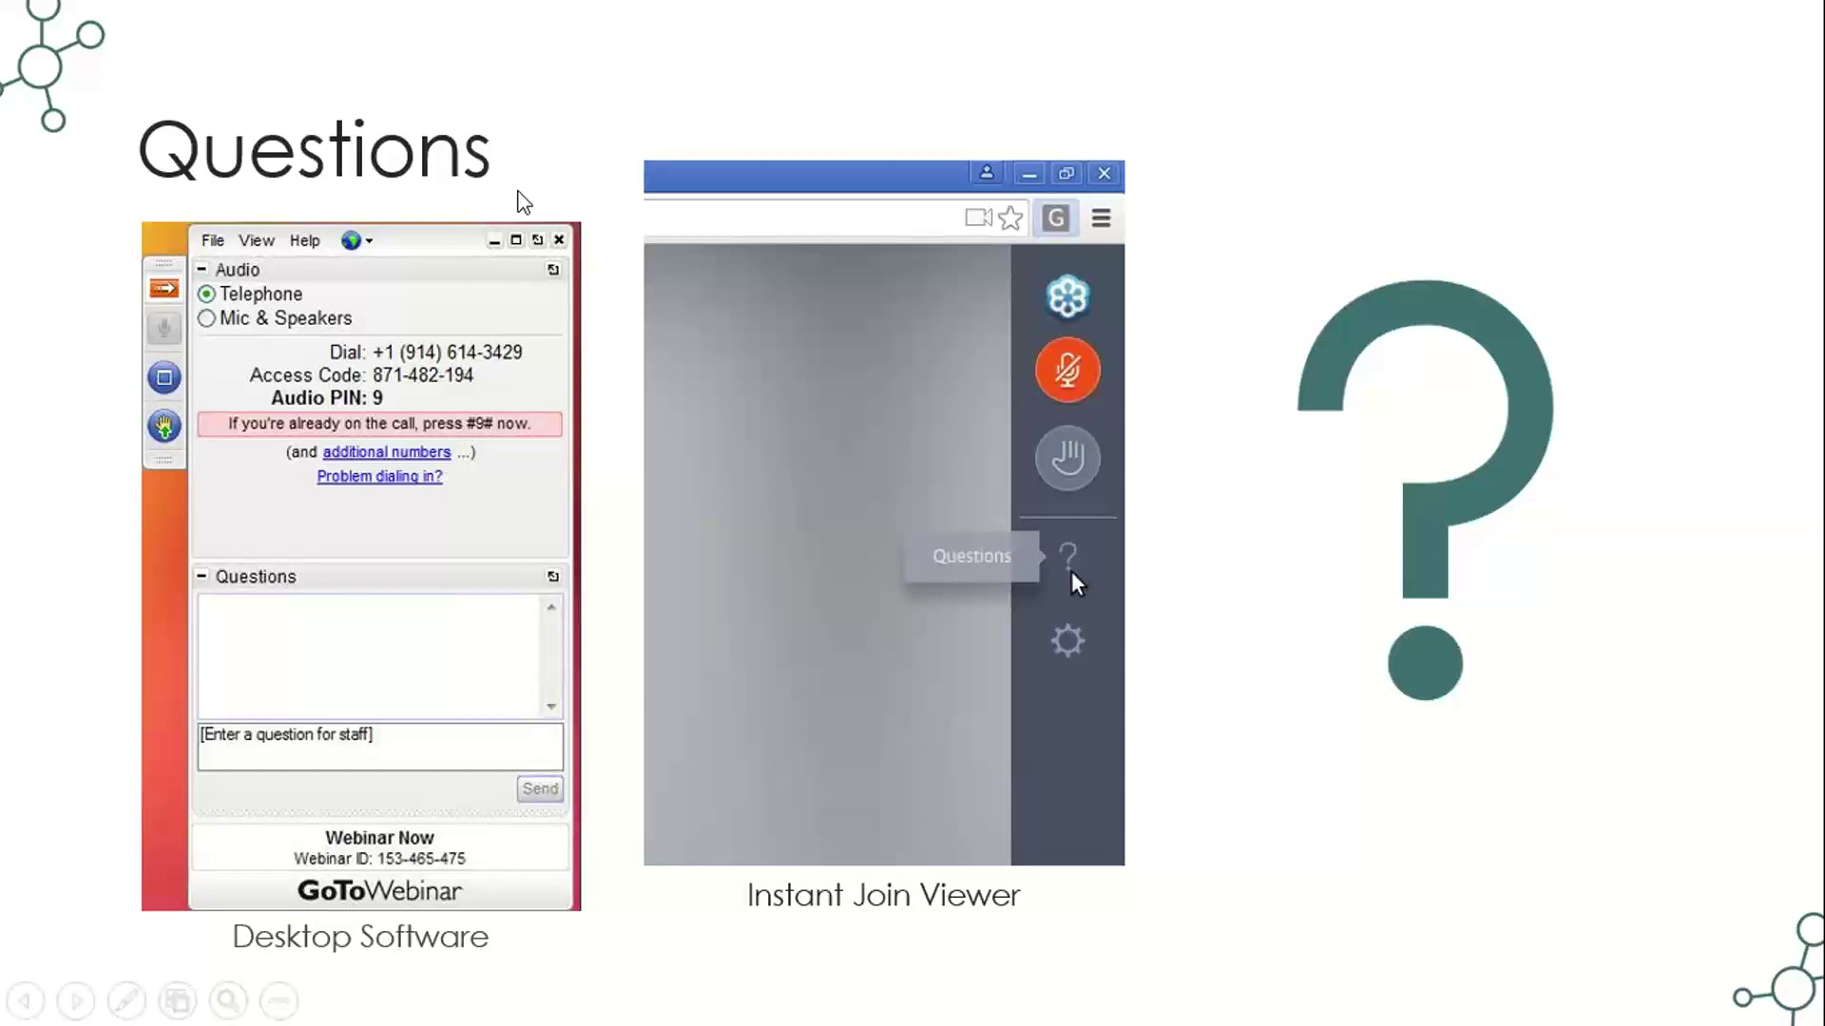
# Back in Sage 300, run the Fault Analysis Report for fault code 88 (Damaged in Transit) only.
pyautogui.hotkey('alt', 'Tab')
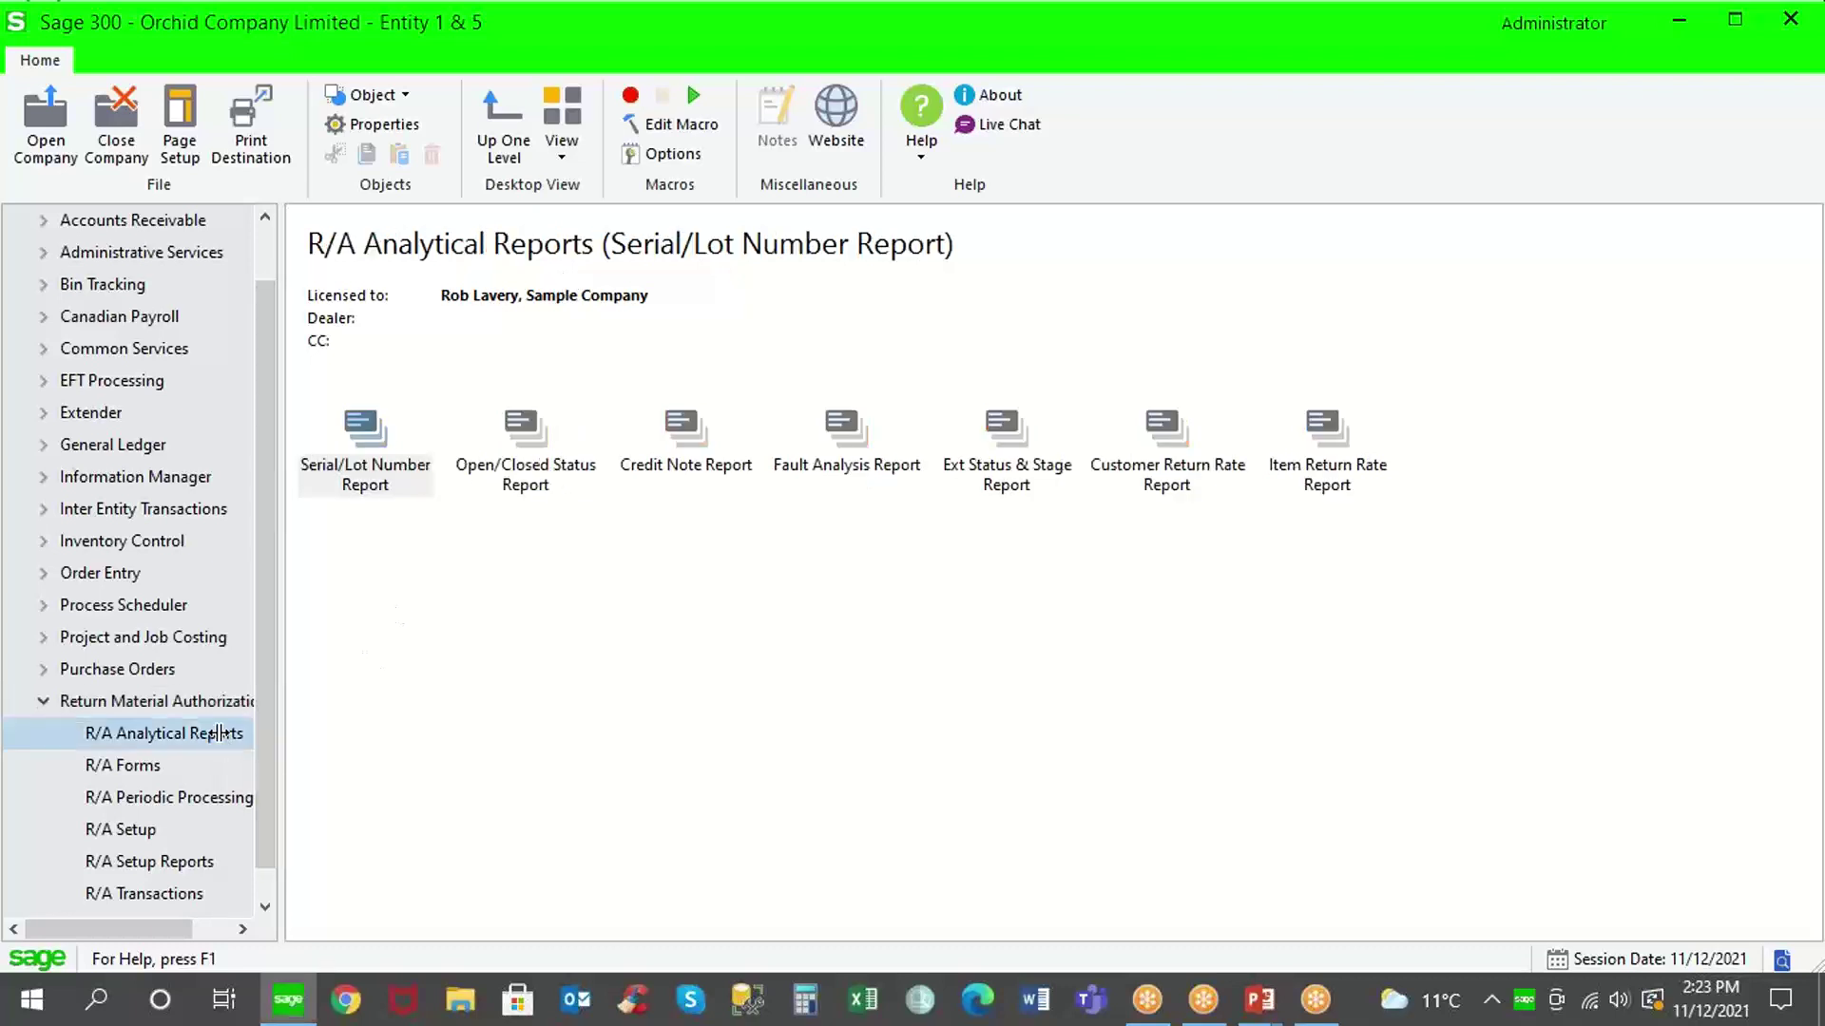
pyautogui.doubleClick(852, 435)
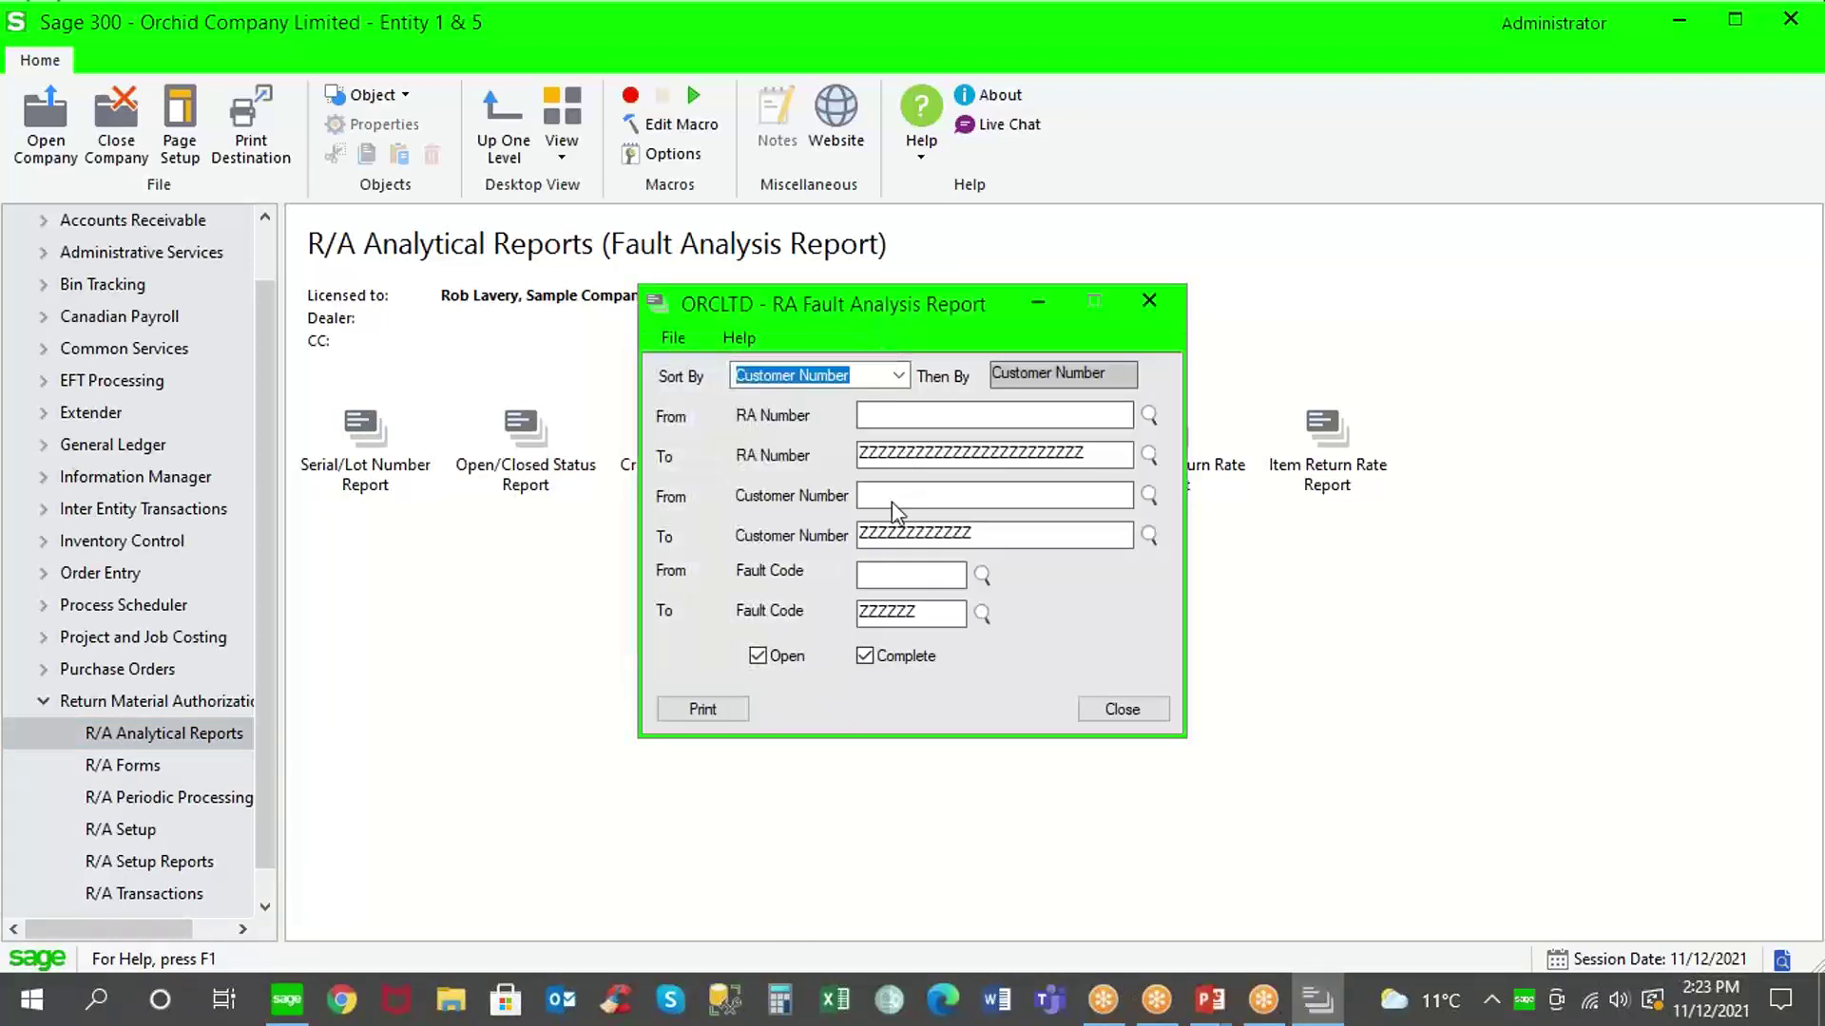
pyautogui.click(980, 575)
pyautogui.doubleClick(239, 317)
pyautogui.write('88')
pyautogui.press('Tab')
pyautogui.click(733, 709)
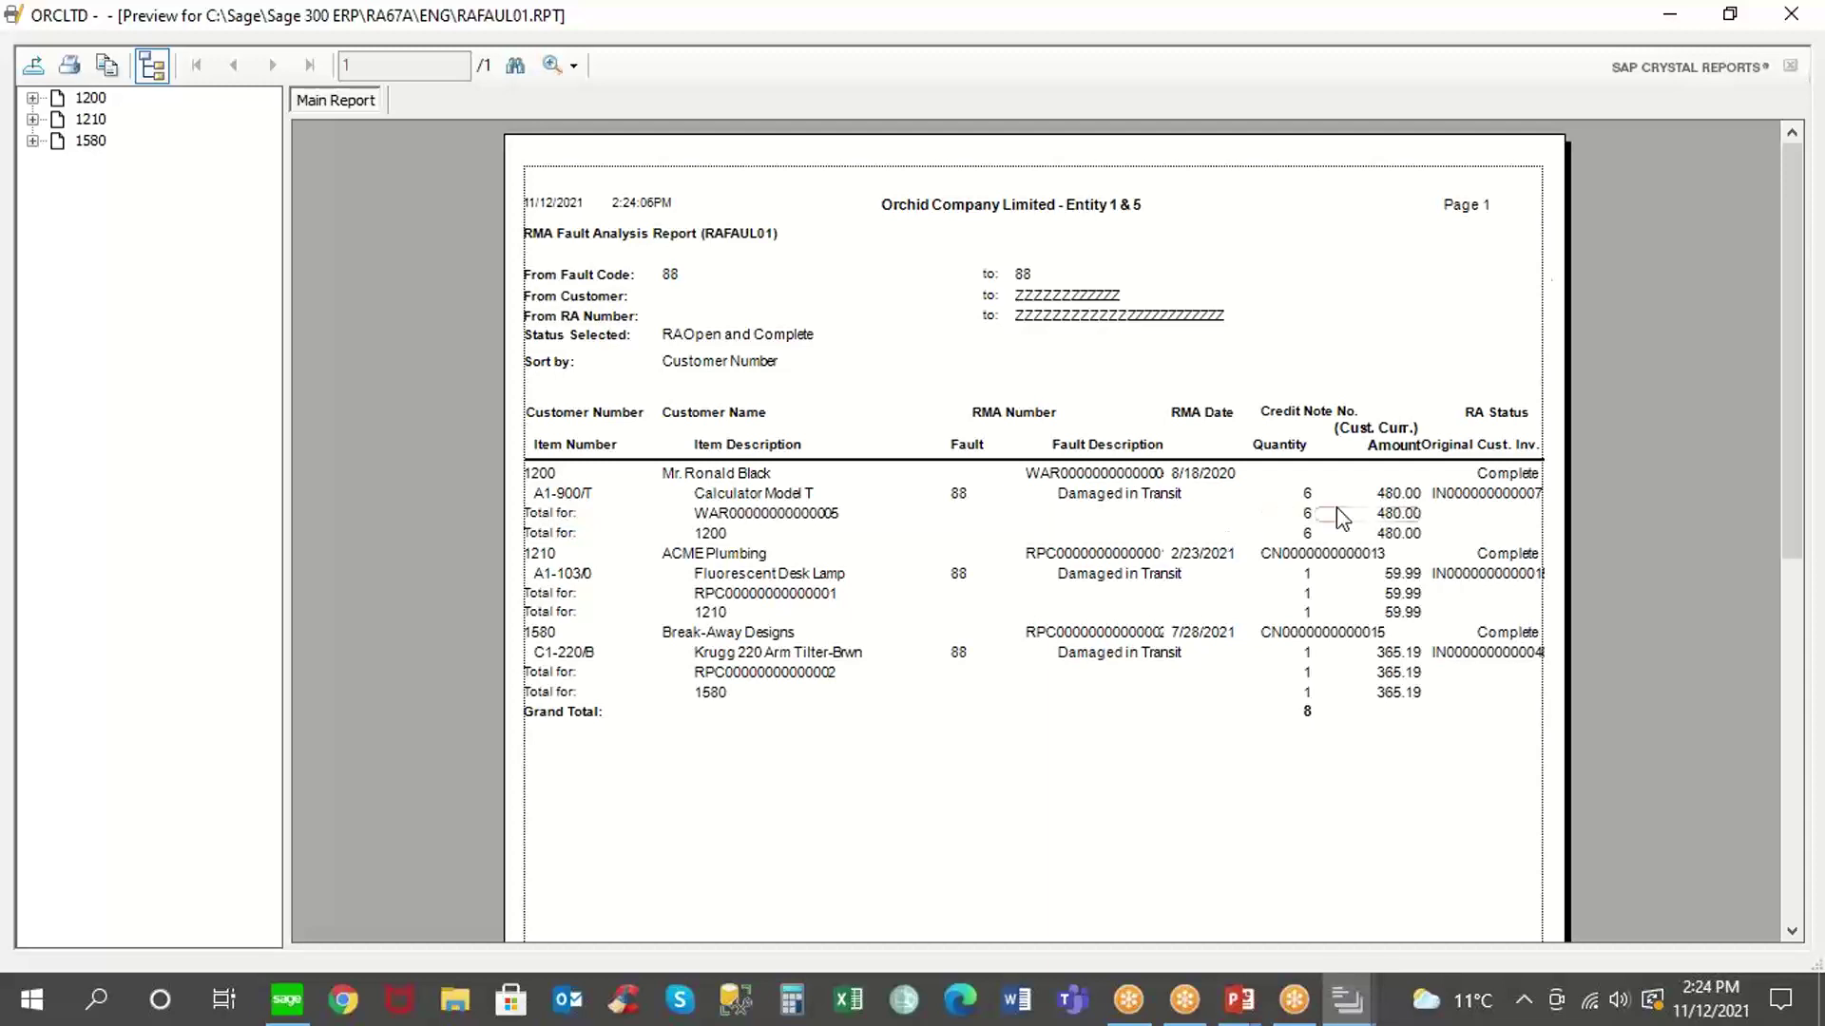
# Close the fault report preview and settings, and open the Customer Return Rate Report.
pyautogui.click(1791, 14)
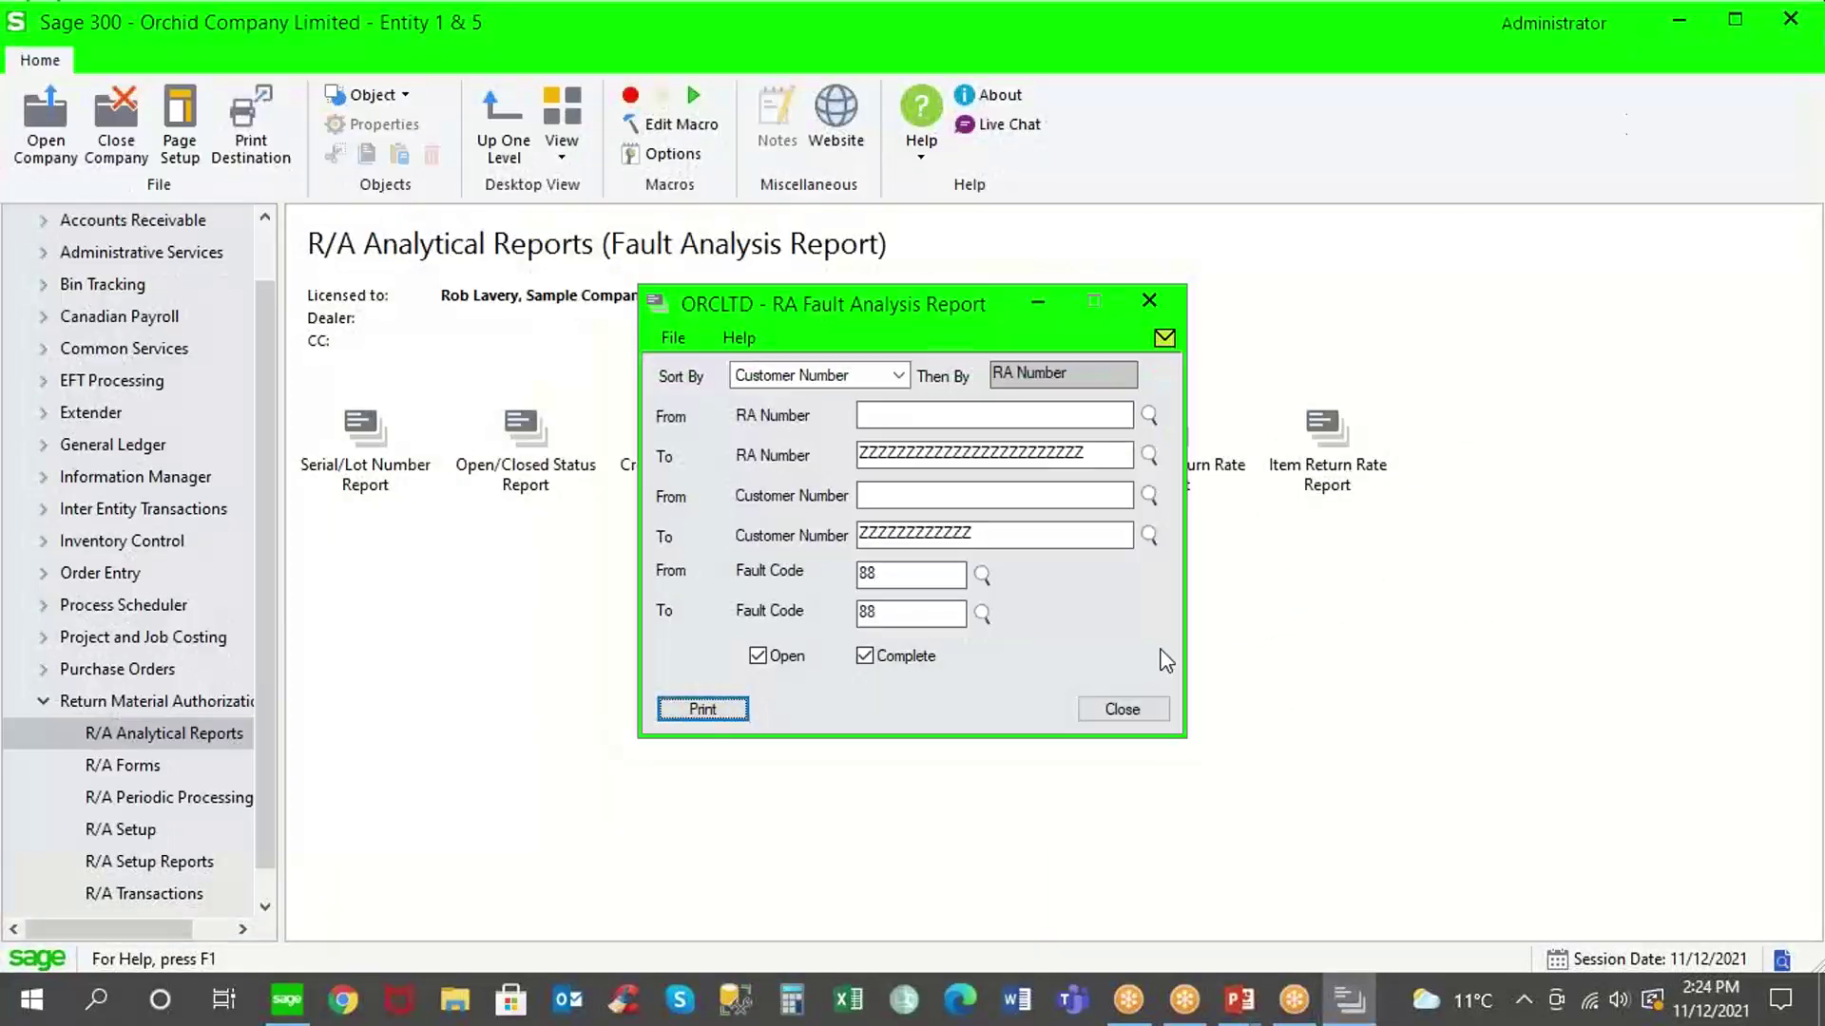
pyautogui.click(1136, 708)
pyautogui.click(1182, 466)
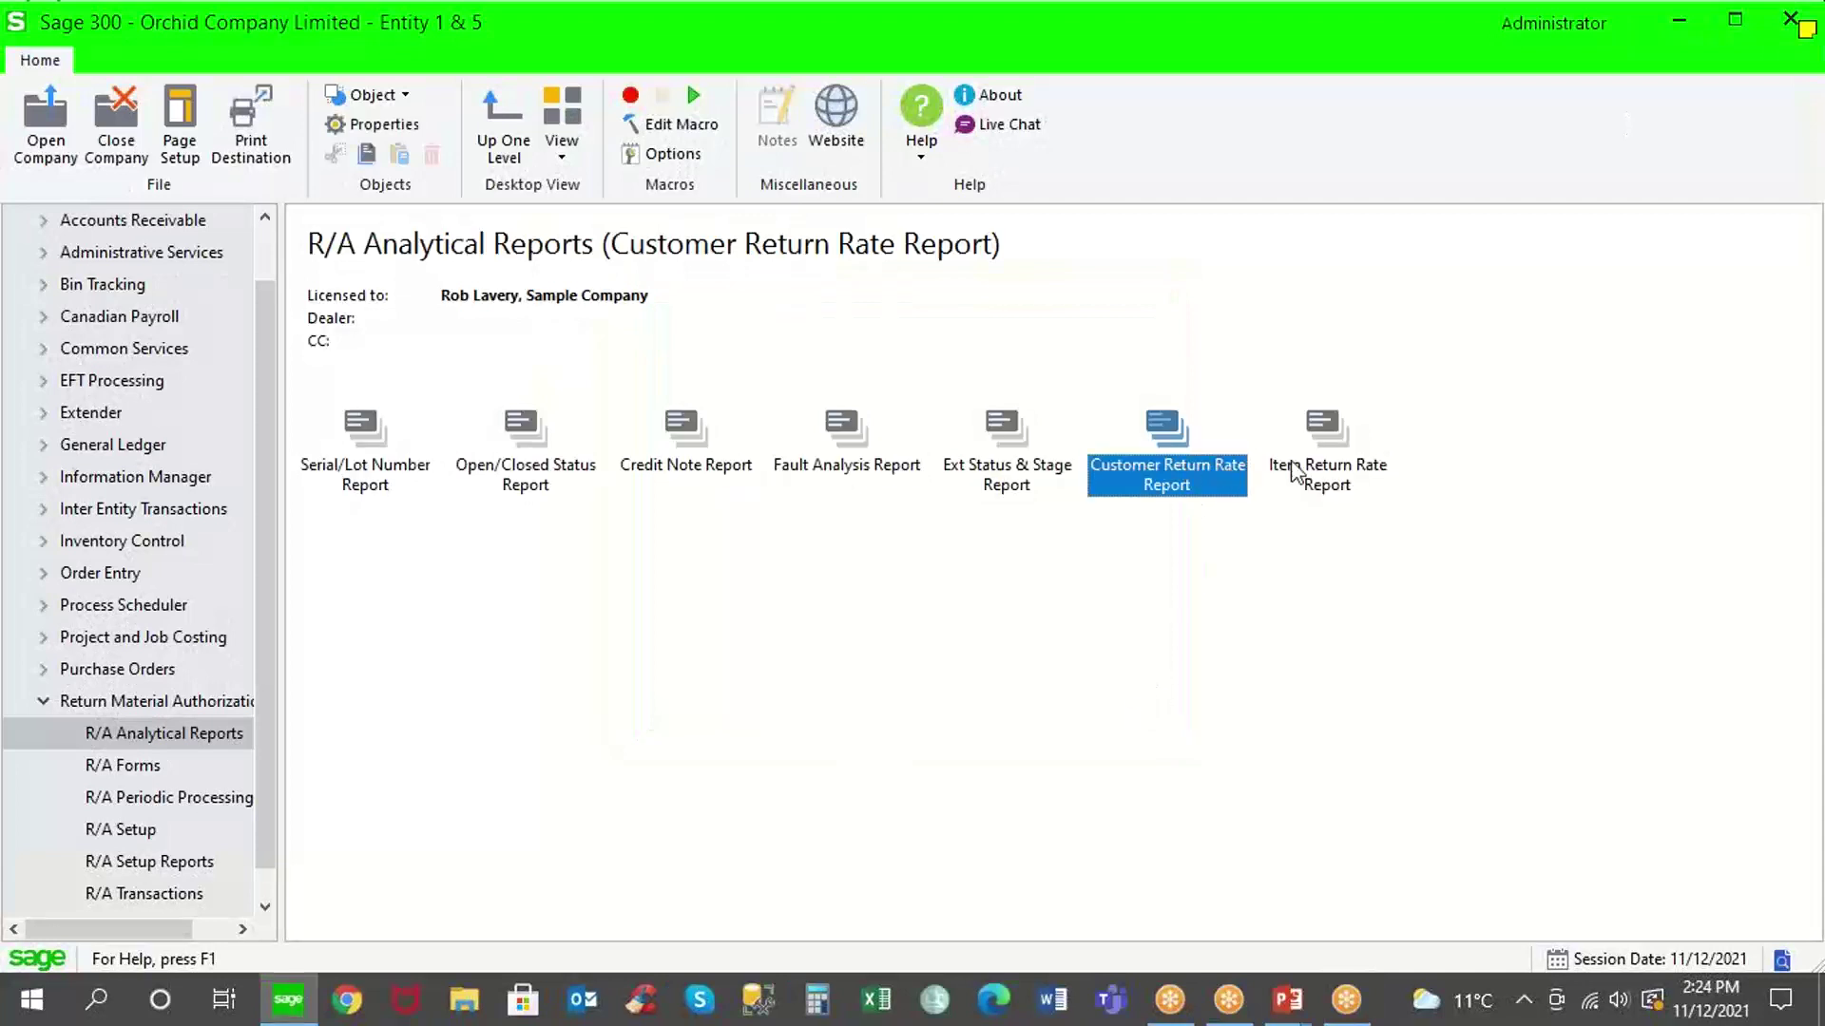
pyautogui.click(1295, 470)
pyautogui.doubleClick(1183, 474)
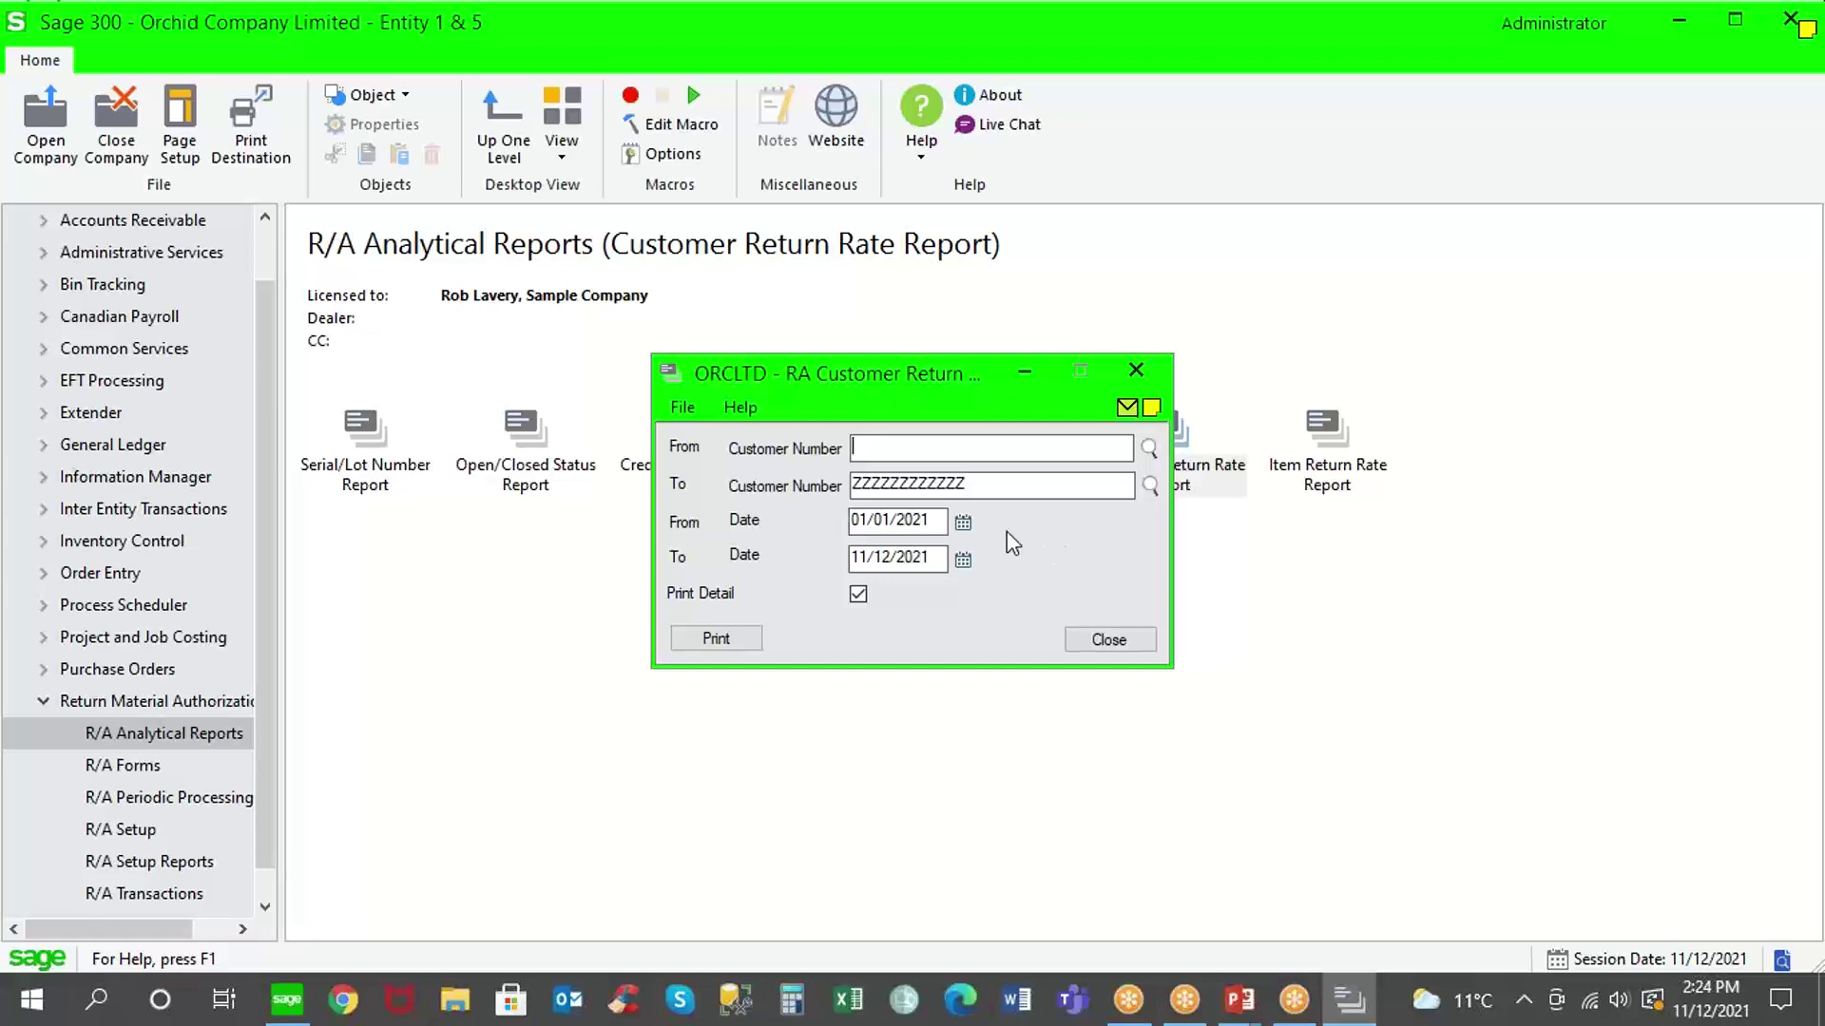
# Change the From Date to 01/01/2019, keeping the To Date at 11/12/2021.
pyautogui.click(934, 522)
pyautogui.press('BackSpace')
pyautogui.press('BackSpace')
pyautogui.write('19')
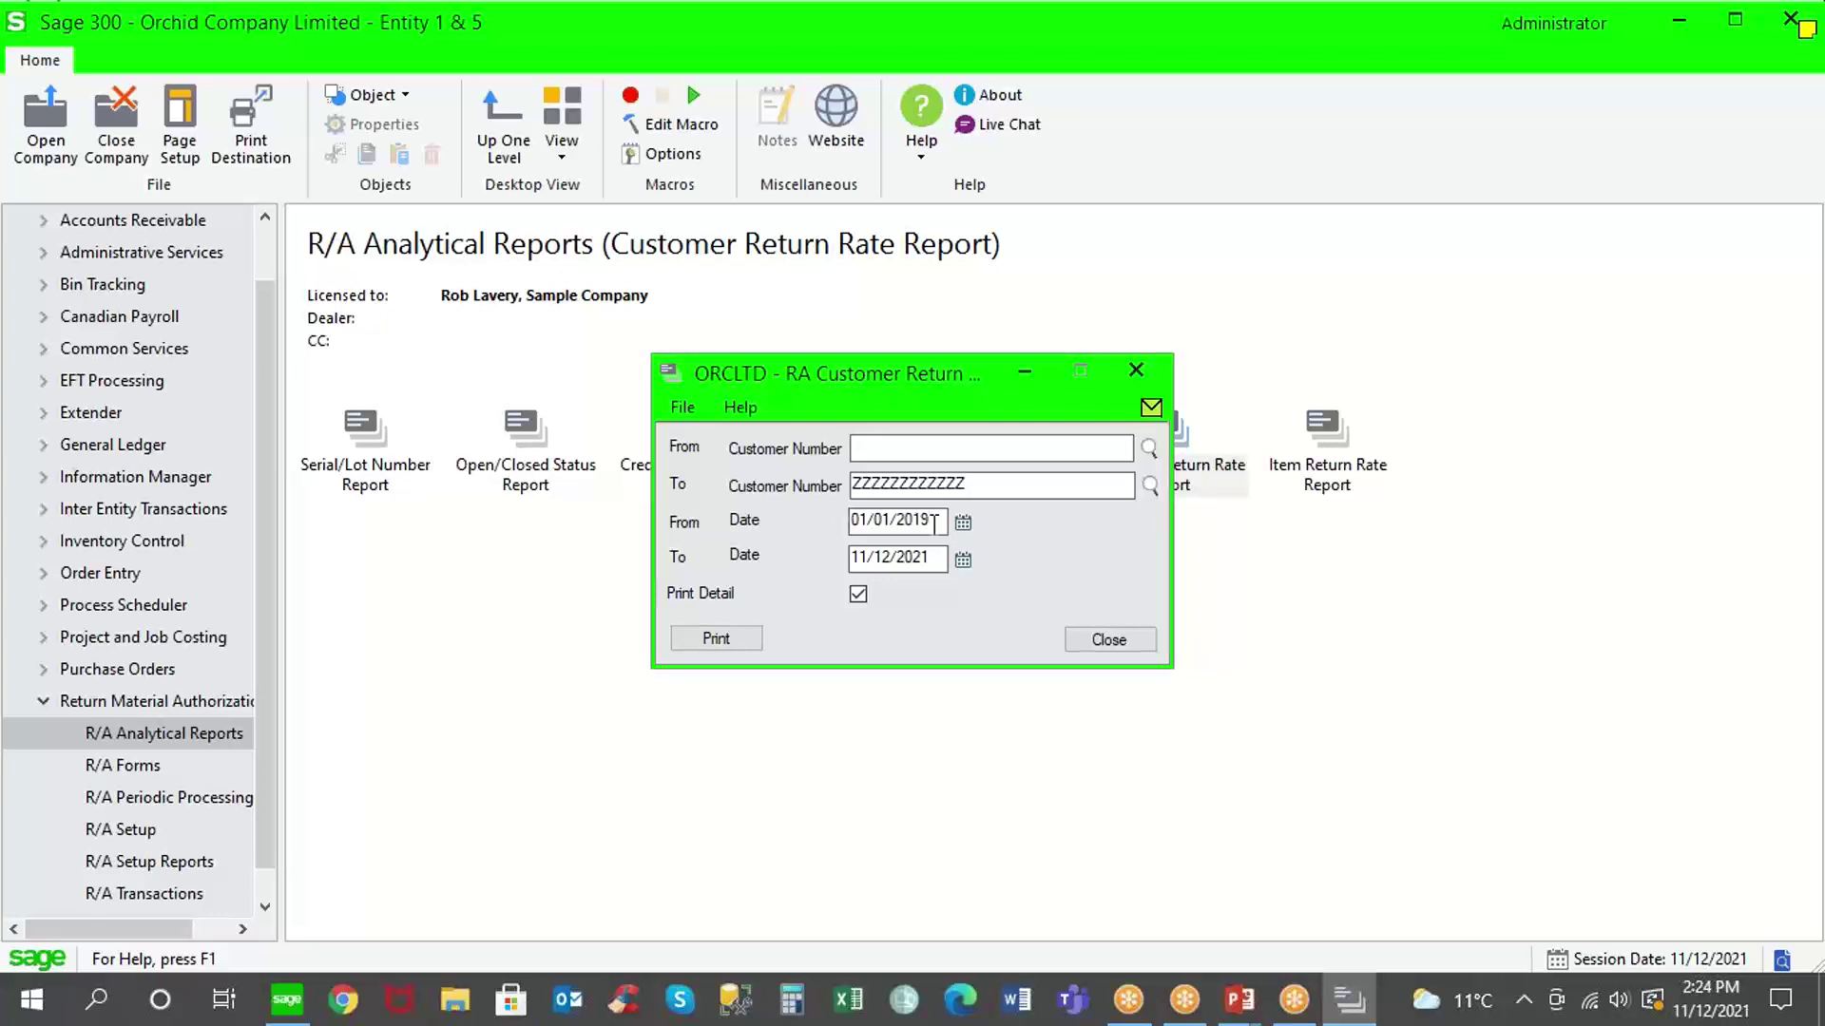
pyautogui.press('Tab')
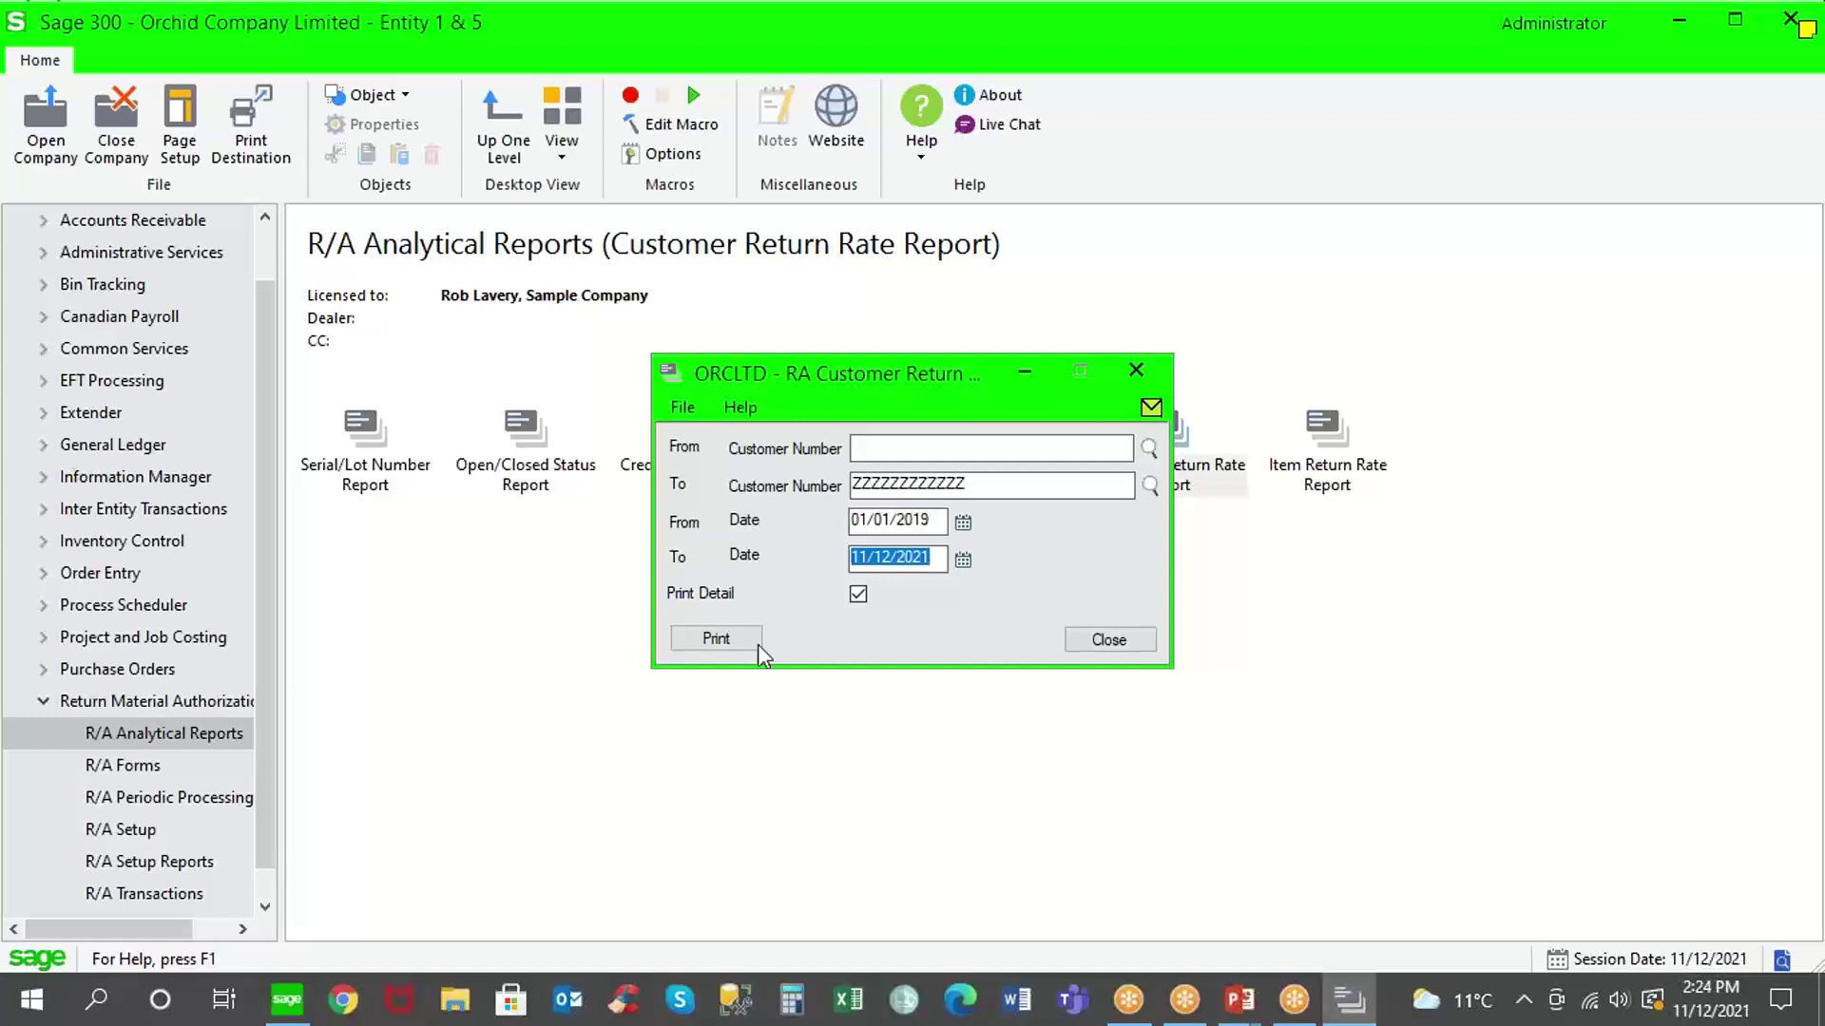
# Print the Customer Return Rate report and select Bargain Mart - San Diego in the preview.
pyautogui.click(732, 642)
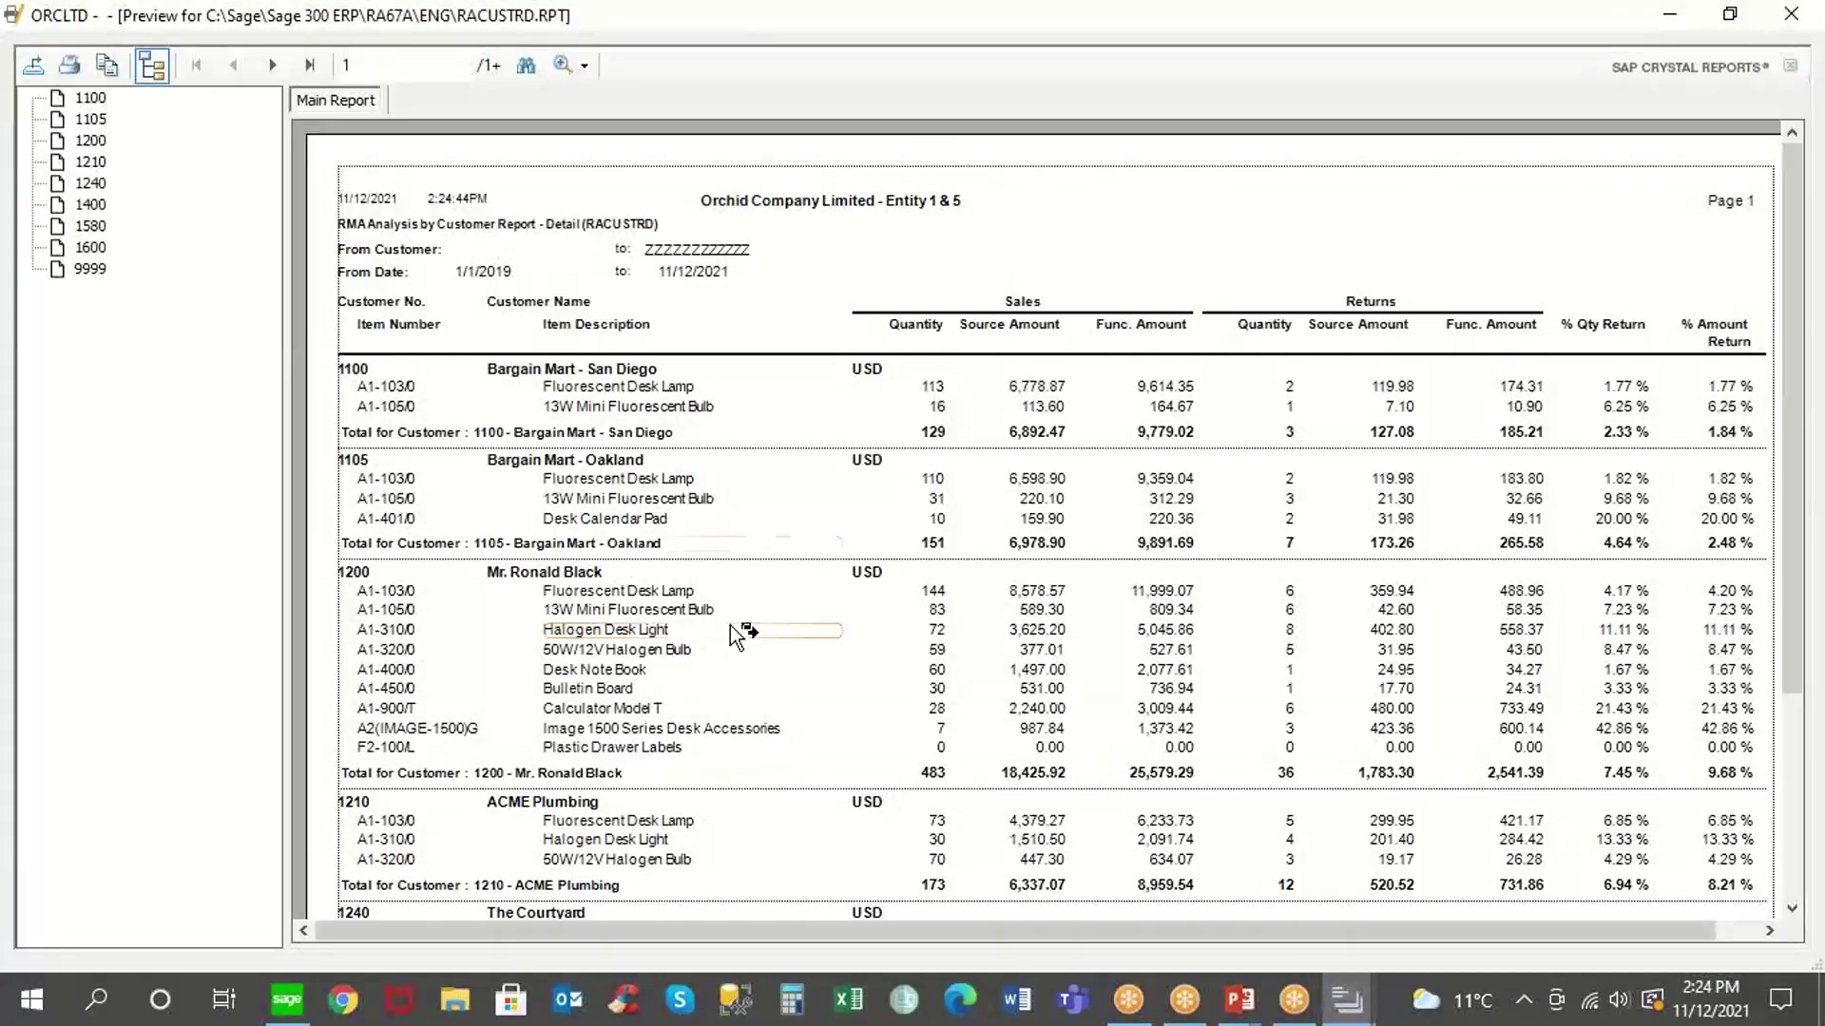
pyautogui.click(575, 374)
pyautogui.press('Tab')
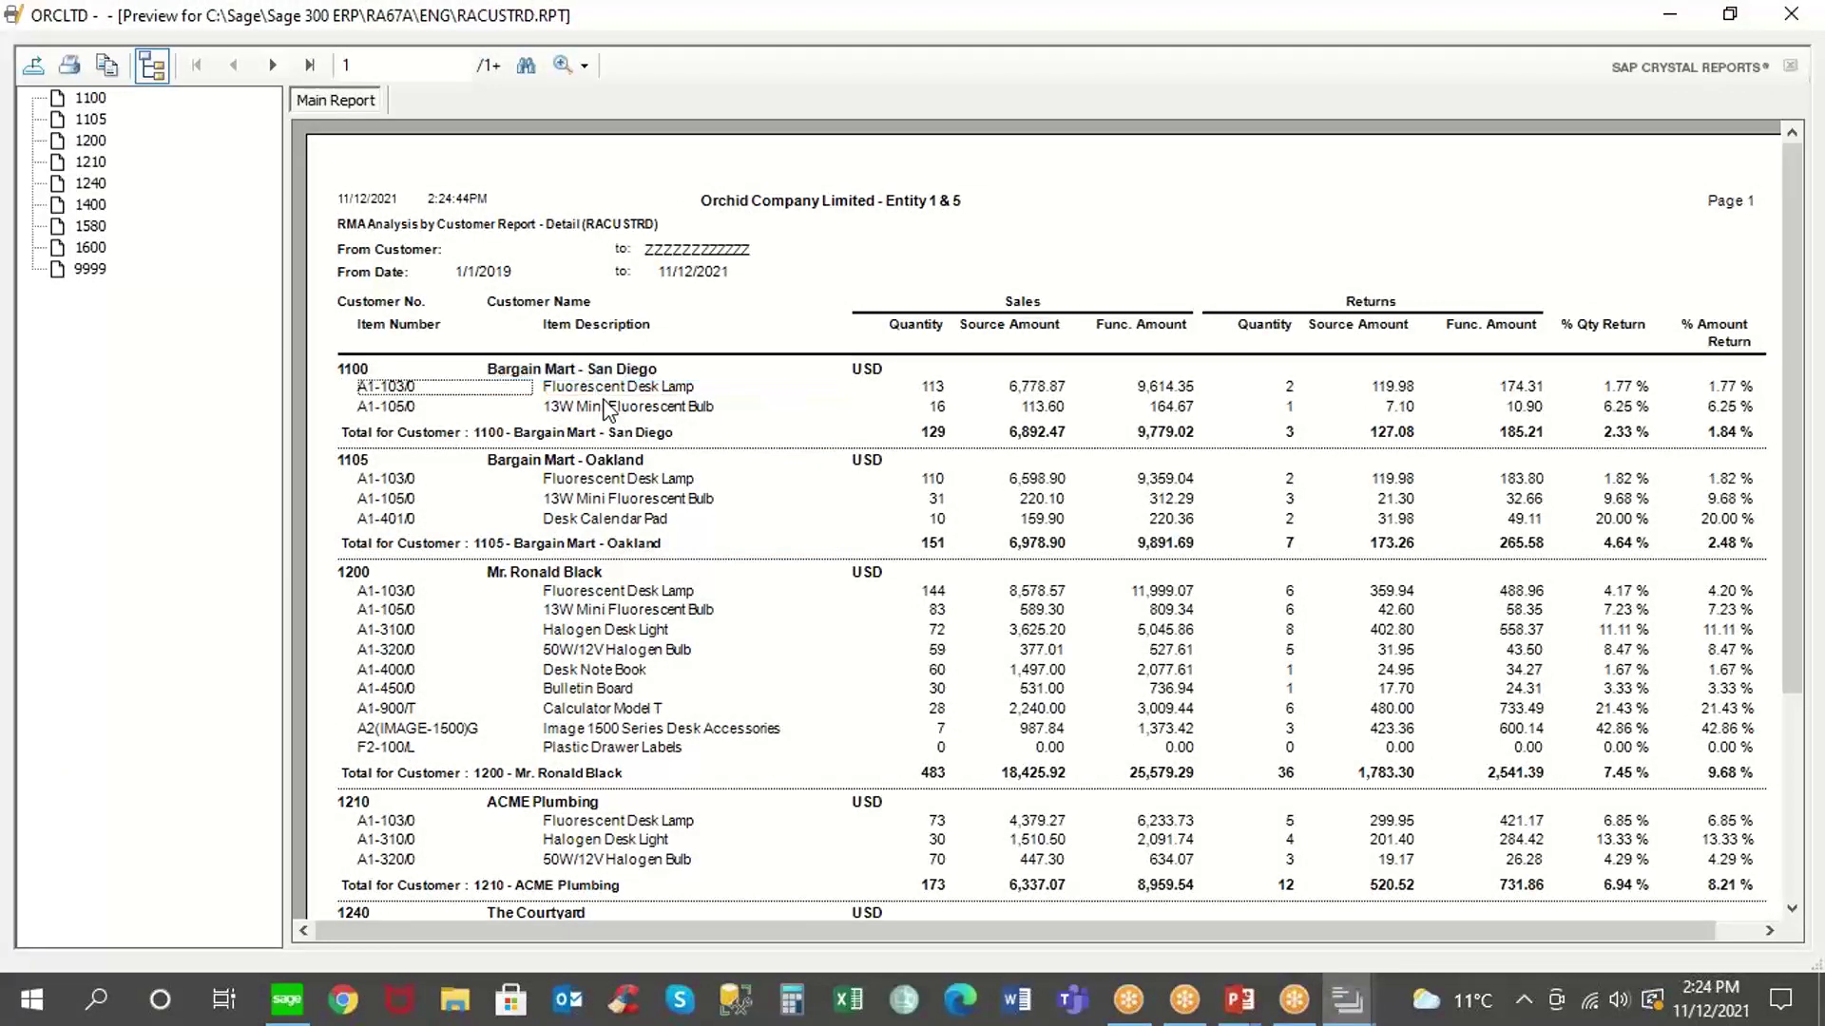
# Review the % amount return totals (1.84, 2.48, 9.68), then close the preview and settings.
pyautogui.click(1732, 435)
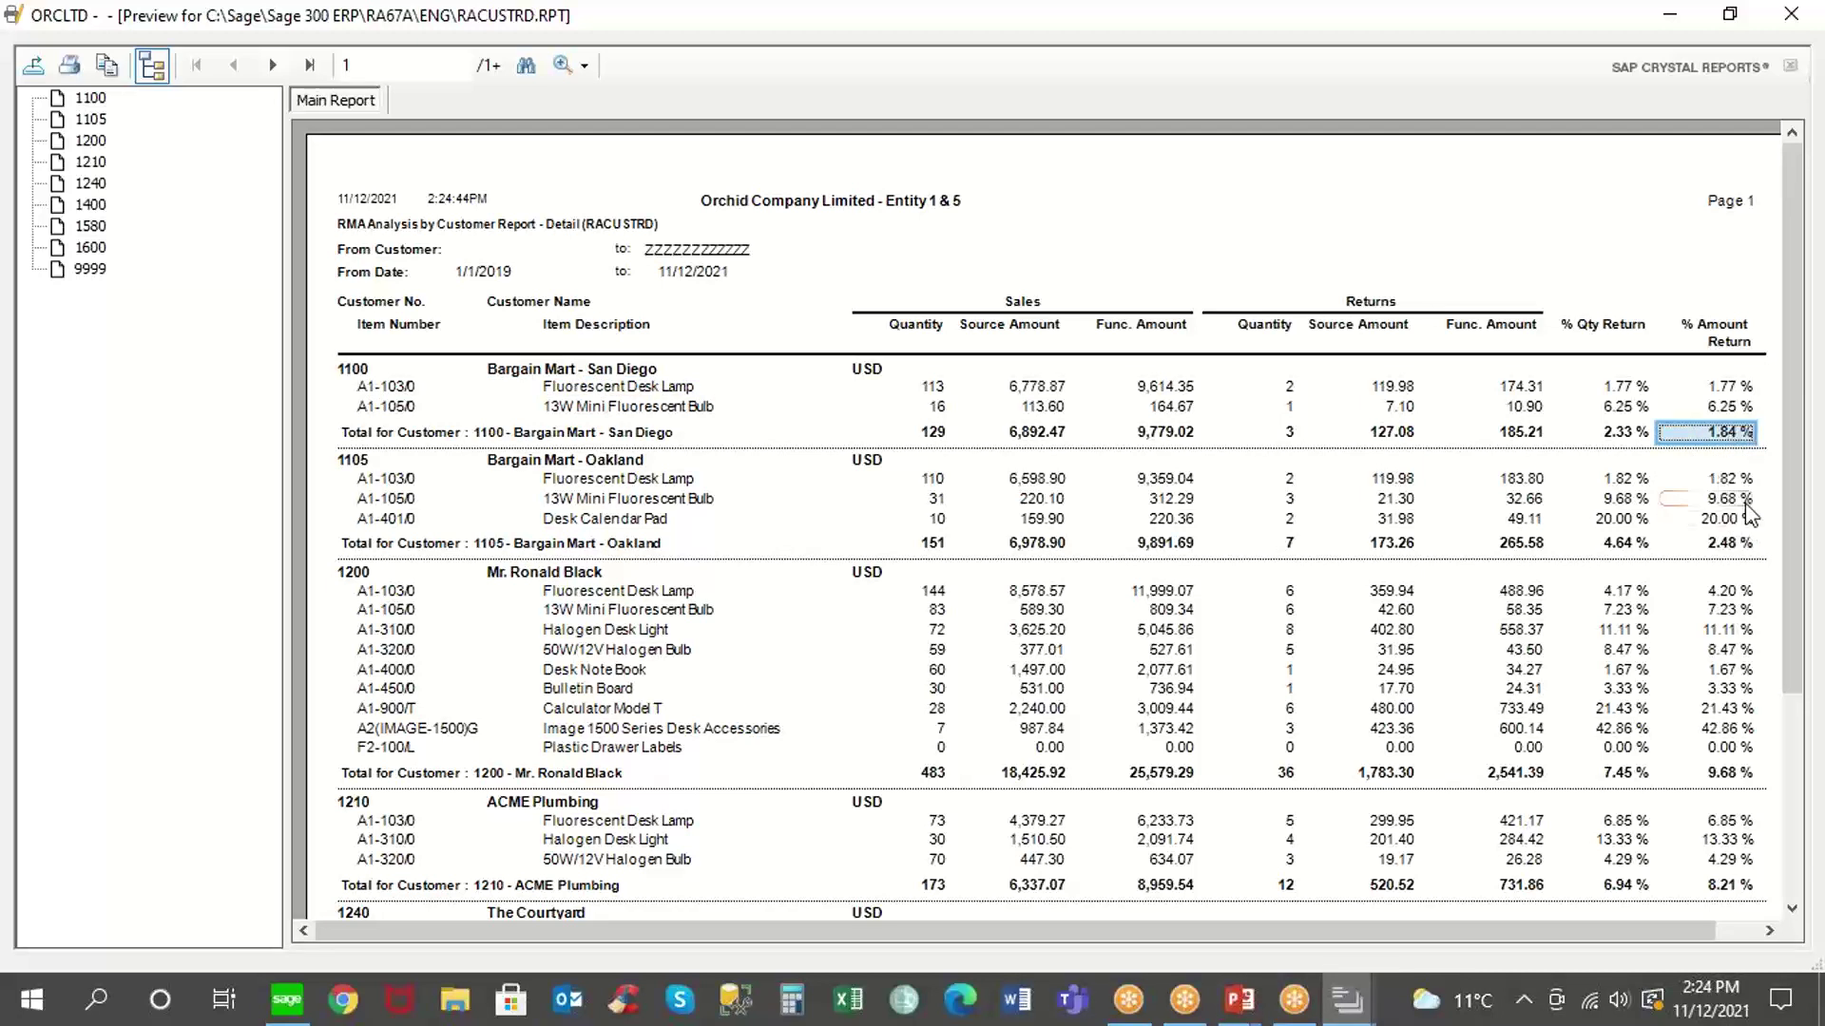
pyautogui.click(1731, 546)
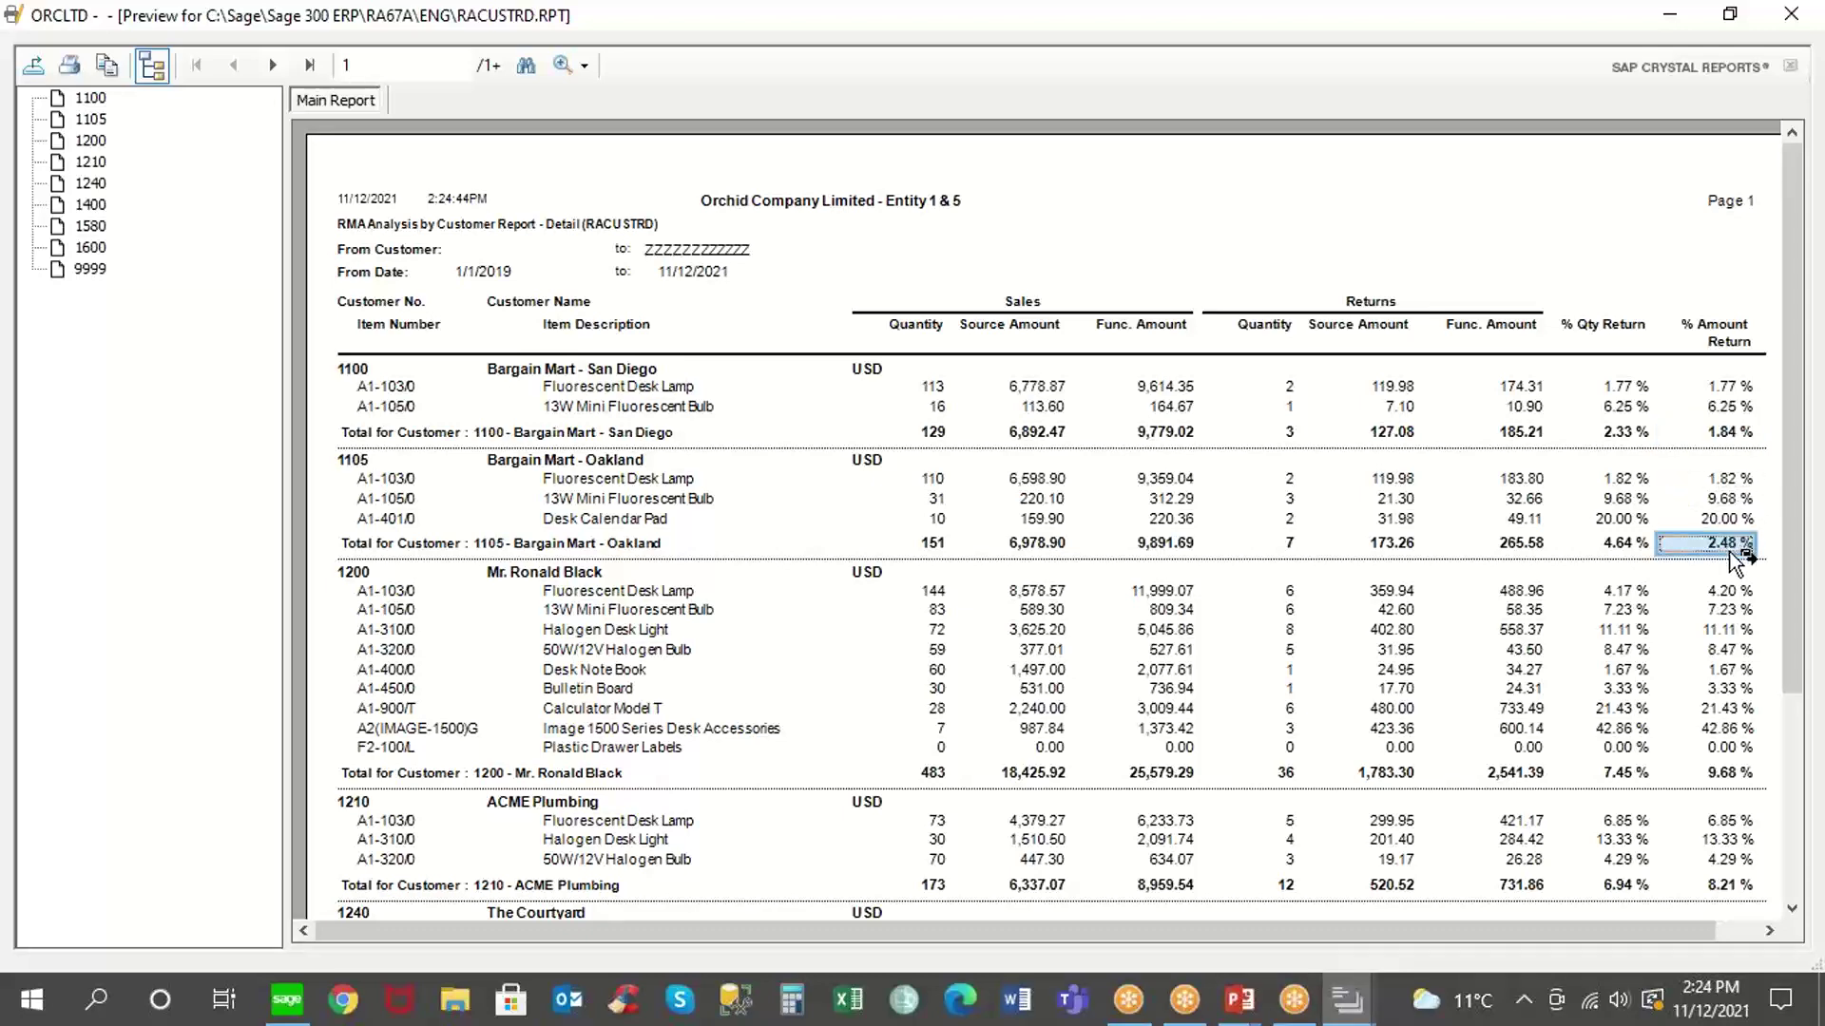
pyautogui.click(1731, 774)
pyautogui.moveTo(1801, 676); pyautogui.dragTo(1809, 819)
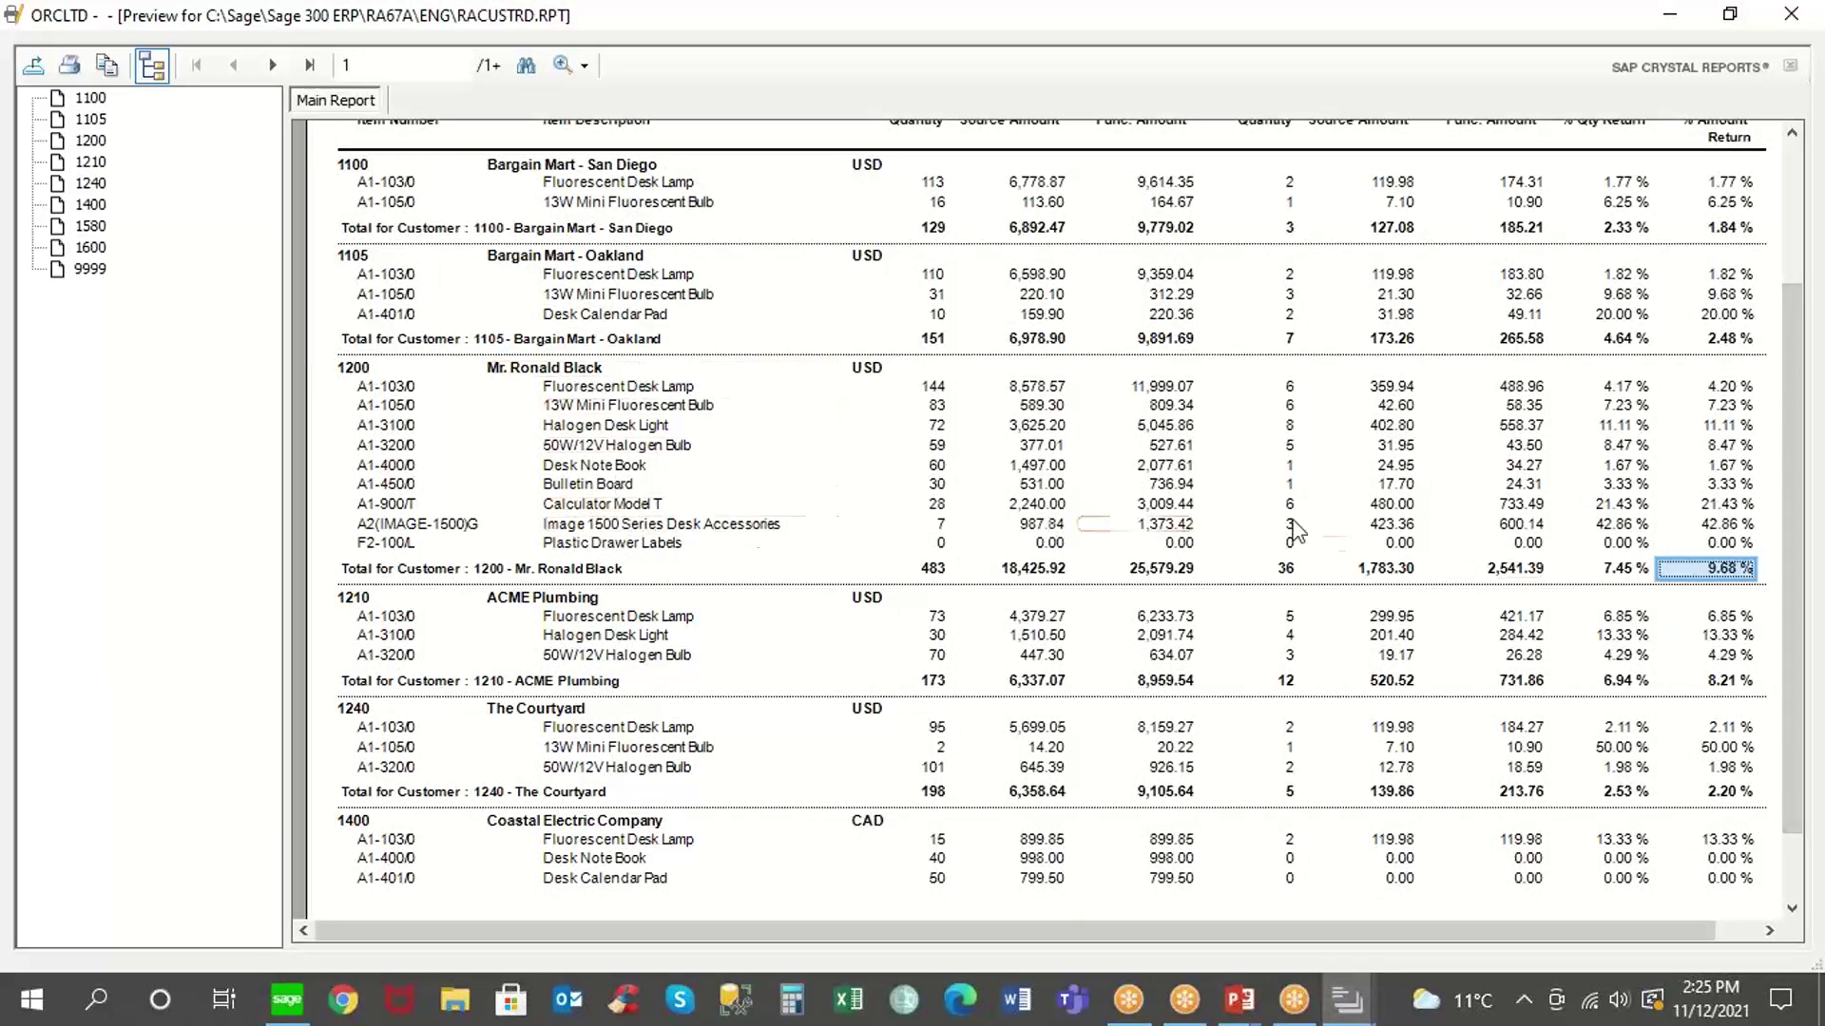
pyautogui.moveTo(1793, 534); pyautogui.dragTo(1800, 224)
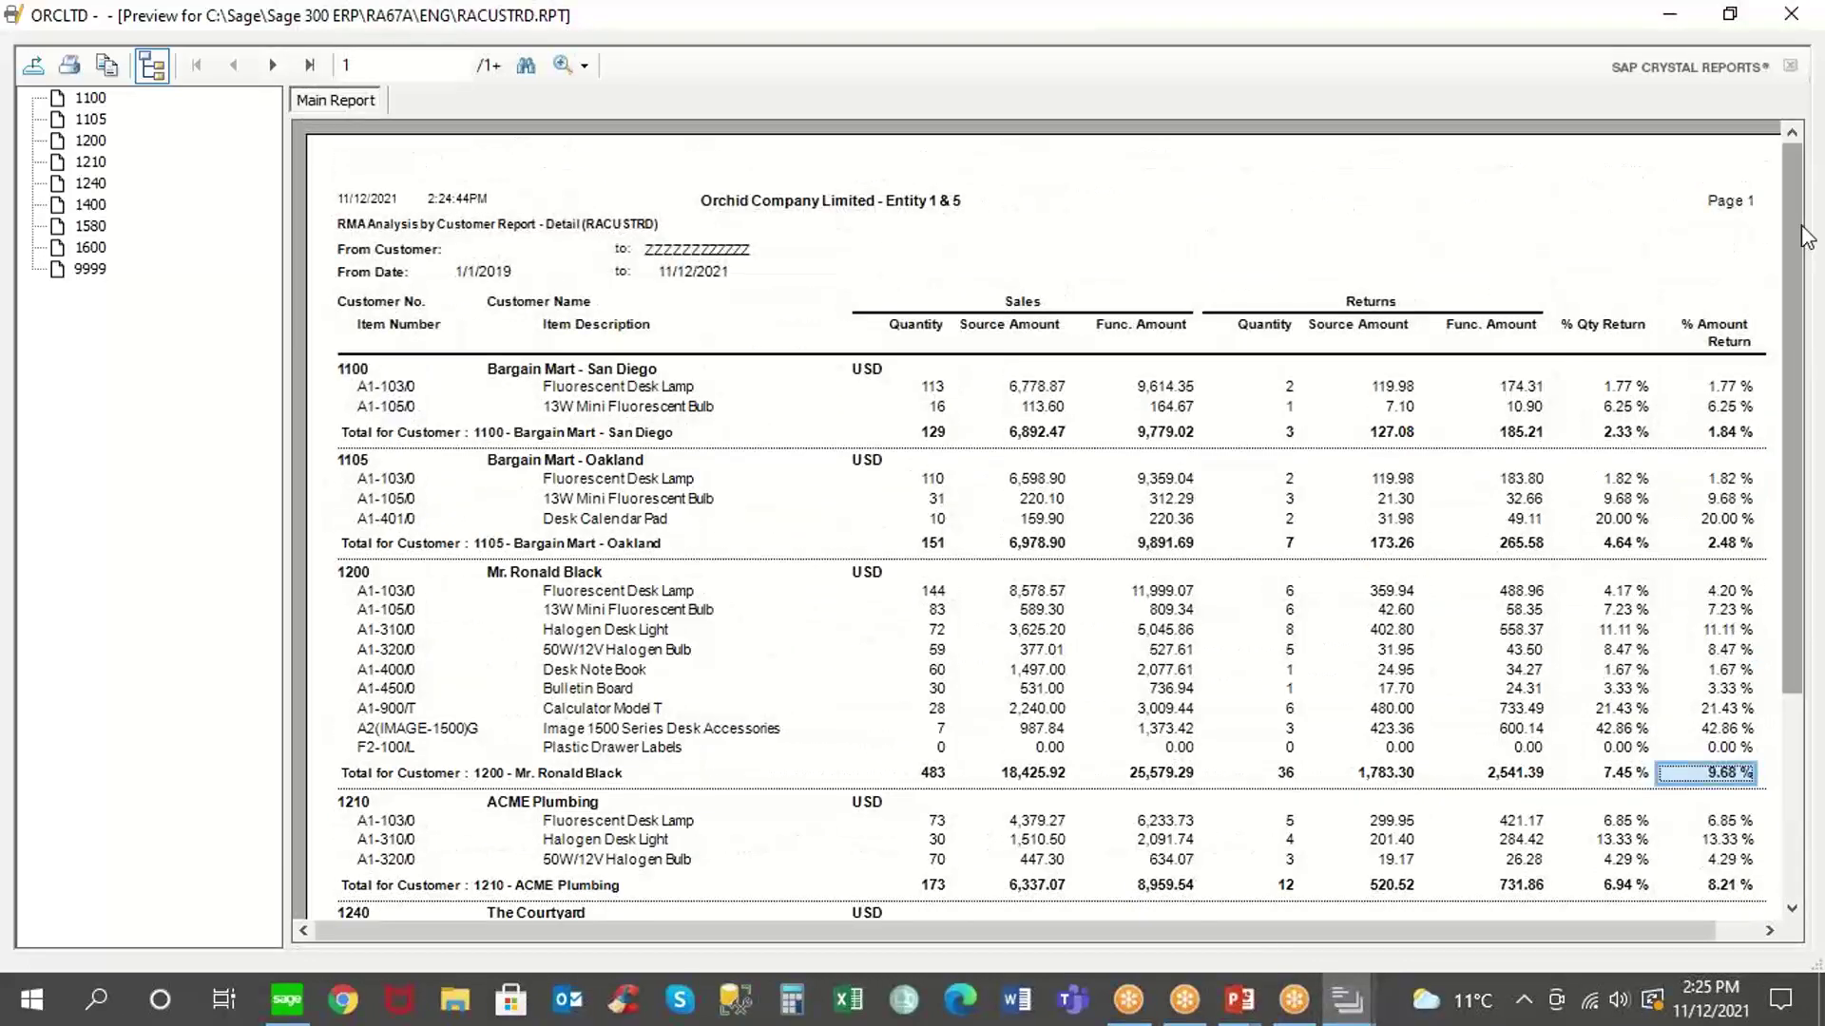
pyautogui.click(1791, 15)
pyautogui.click(1134, 635)
# Open the Item Return Rate Report, set From Date to 01/01/2019, and print the preview.
pyautogui.click(1317, 469)
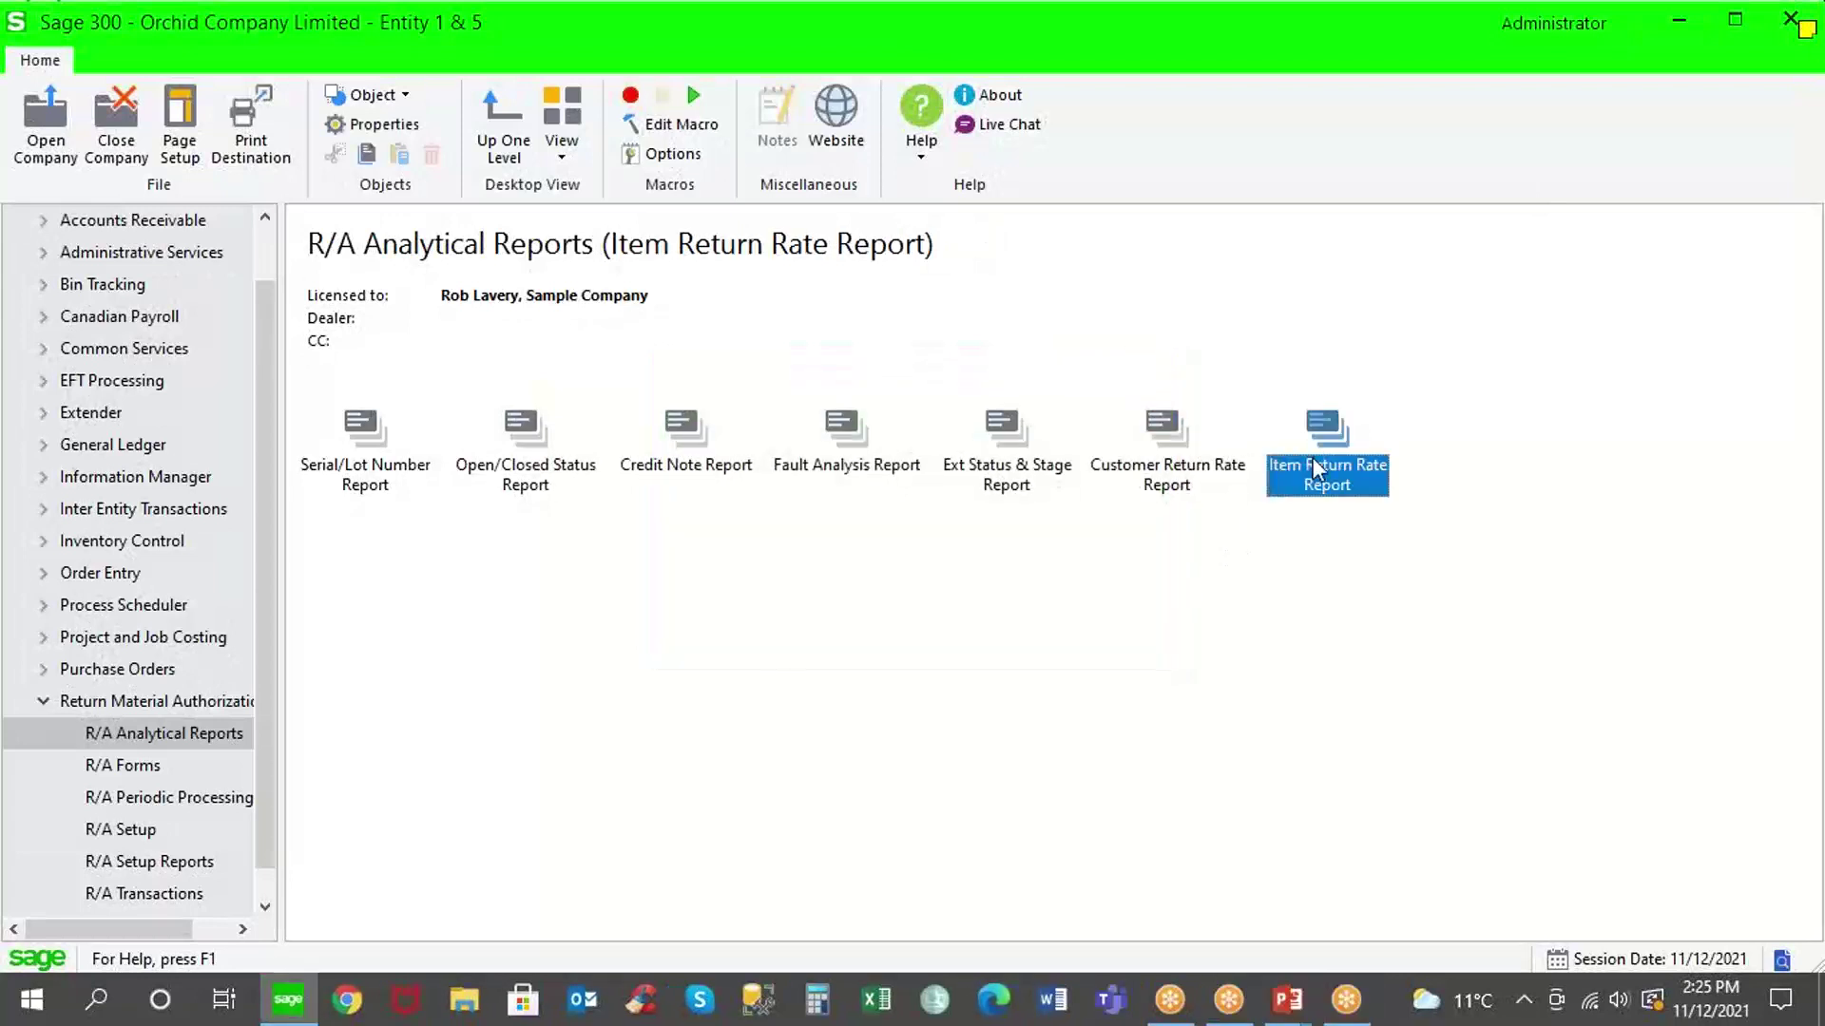
pyautogui.doubleClick(1317, 470)
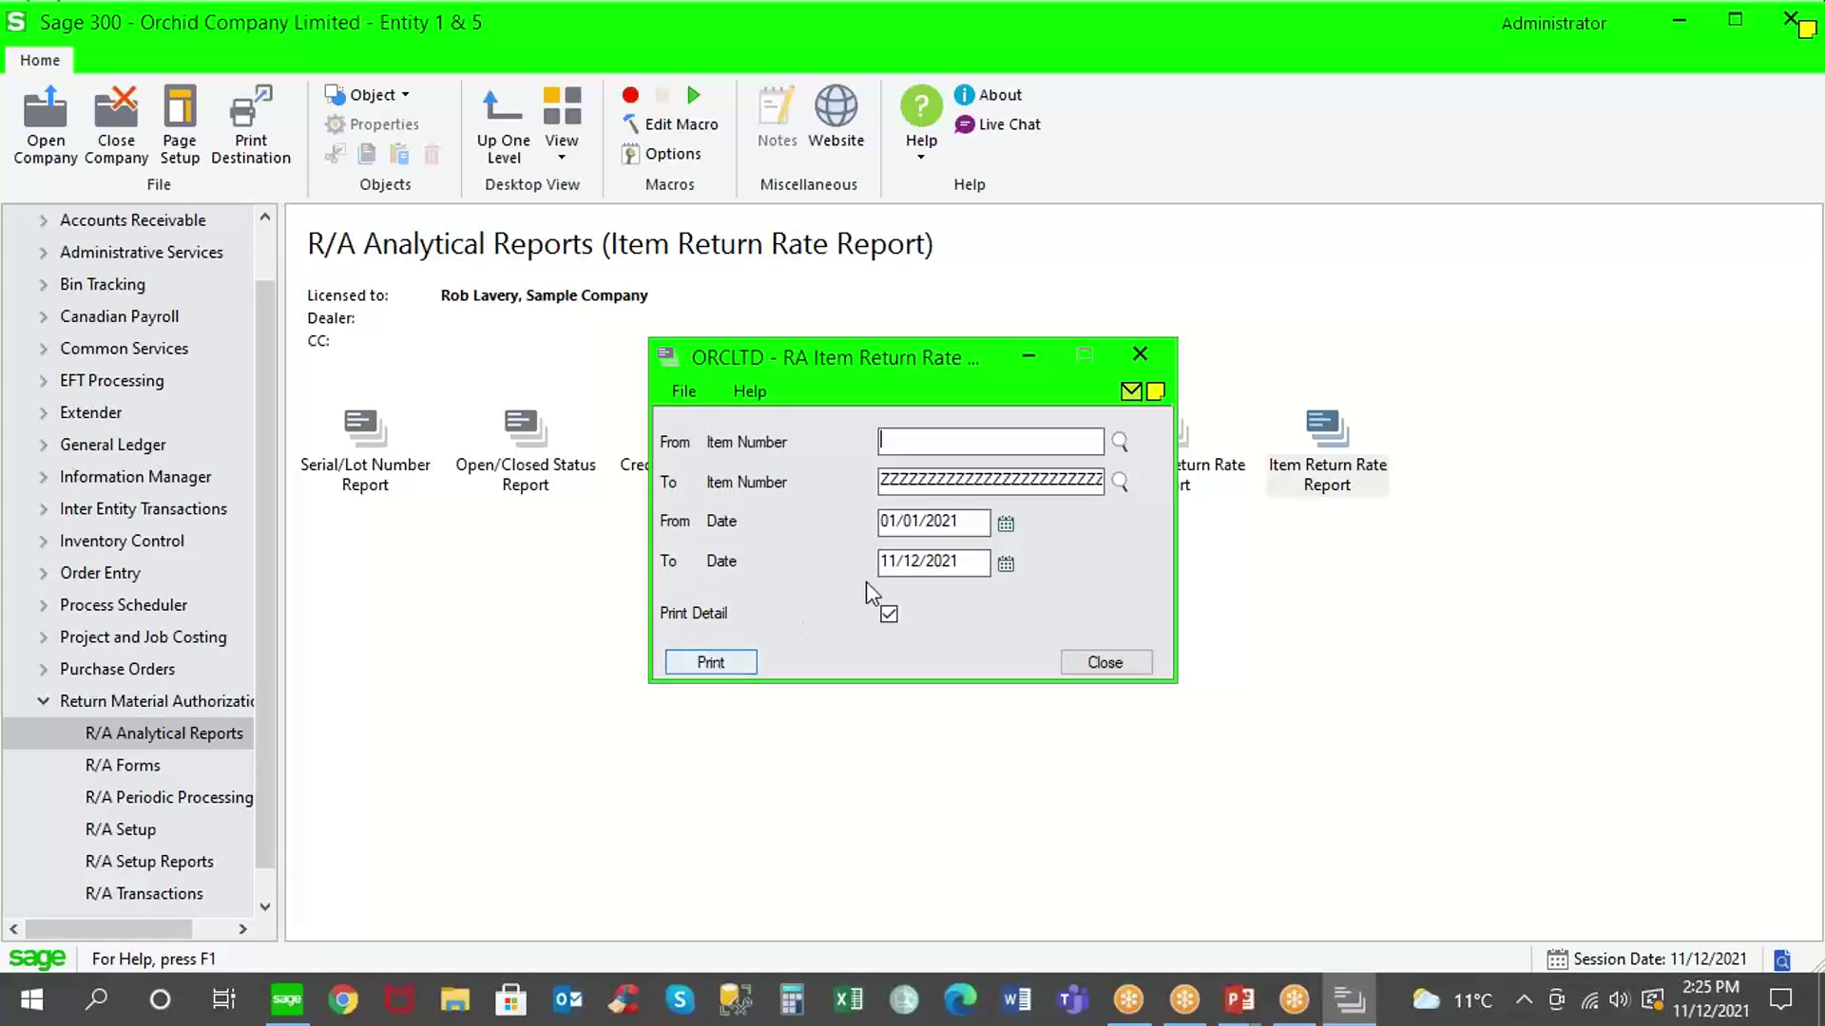
pyautogui.click(976, 528)
pyautogui.press('BackSpace')
pyautogui.press('BackSpace')
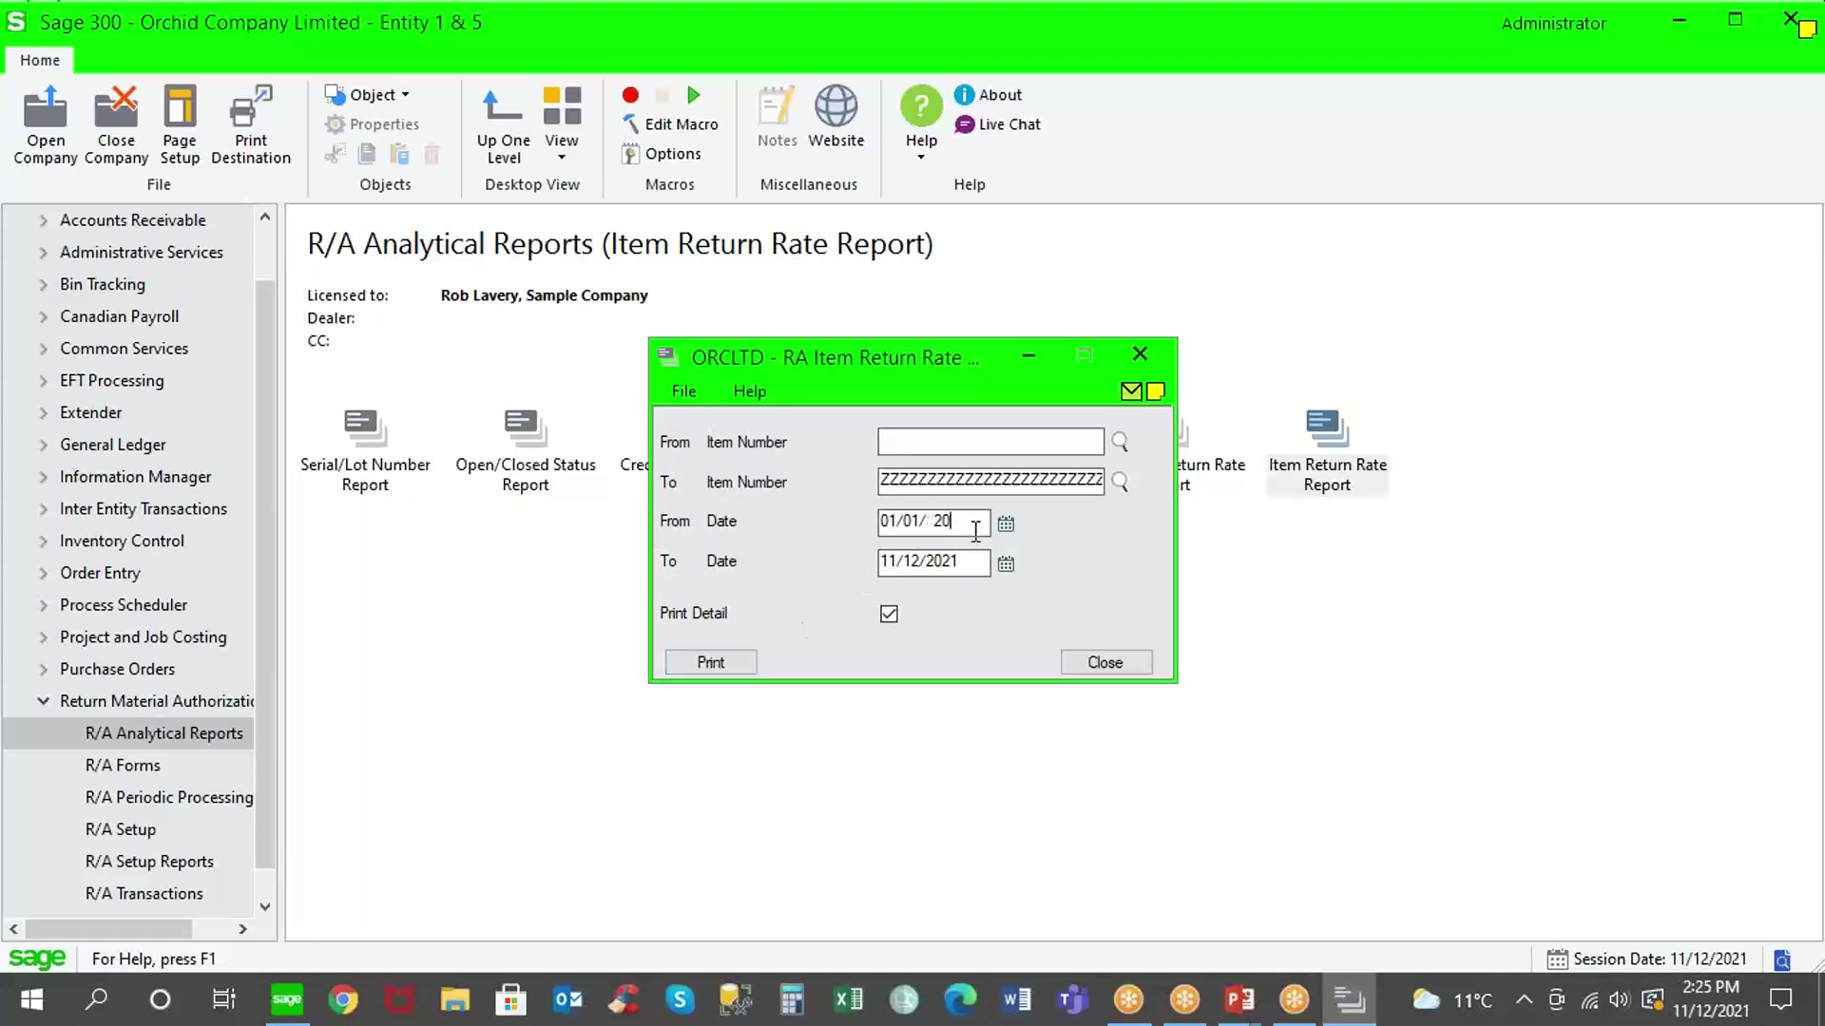
pyautogui.write('19')
pyautogui.press('Tab')
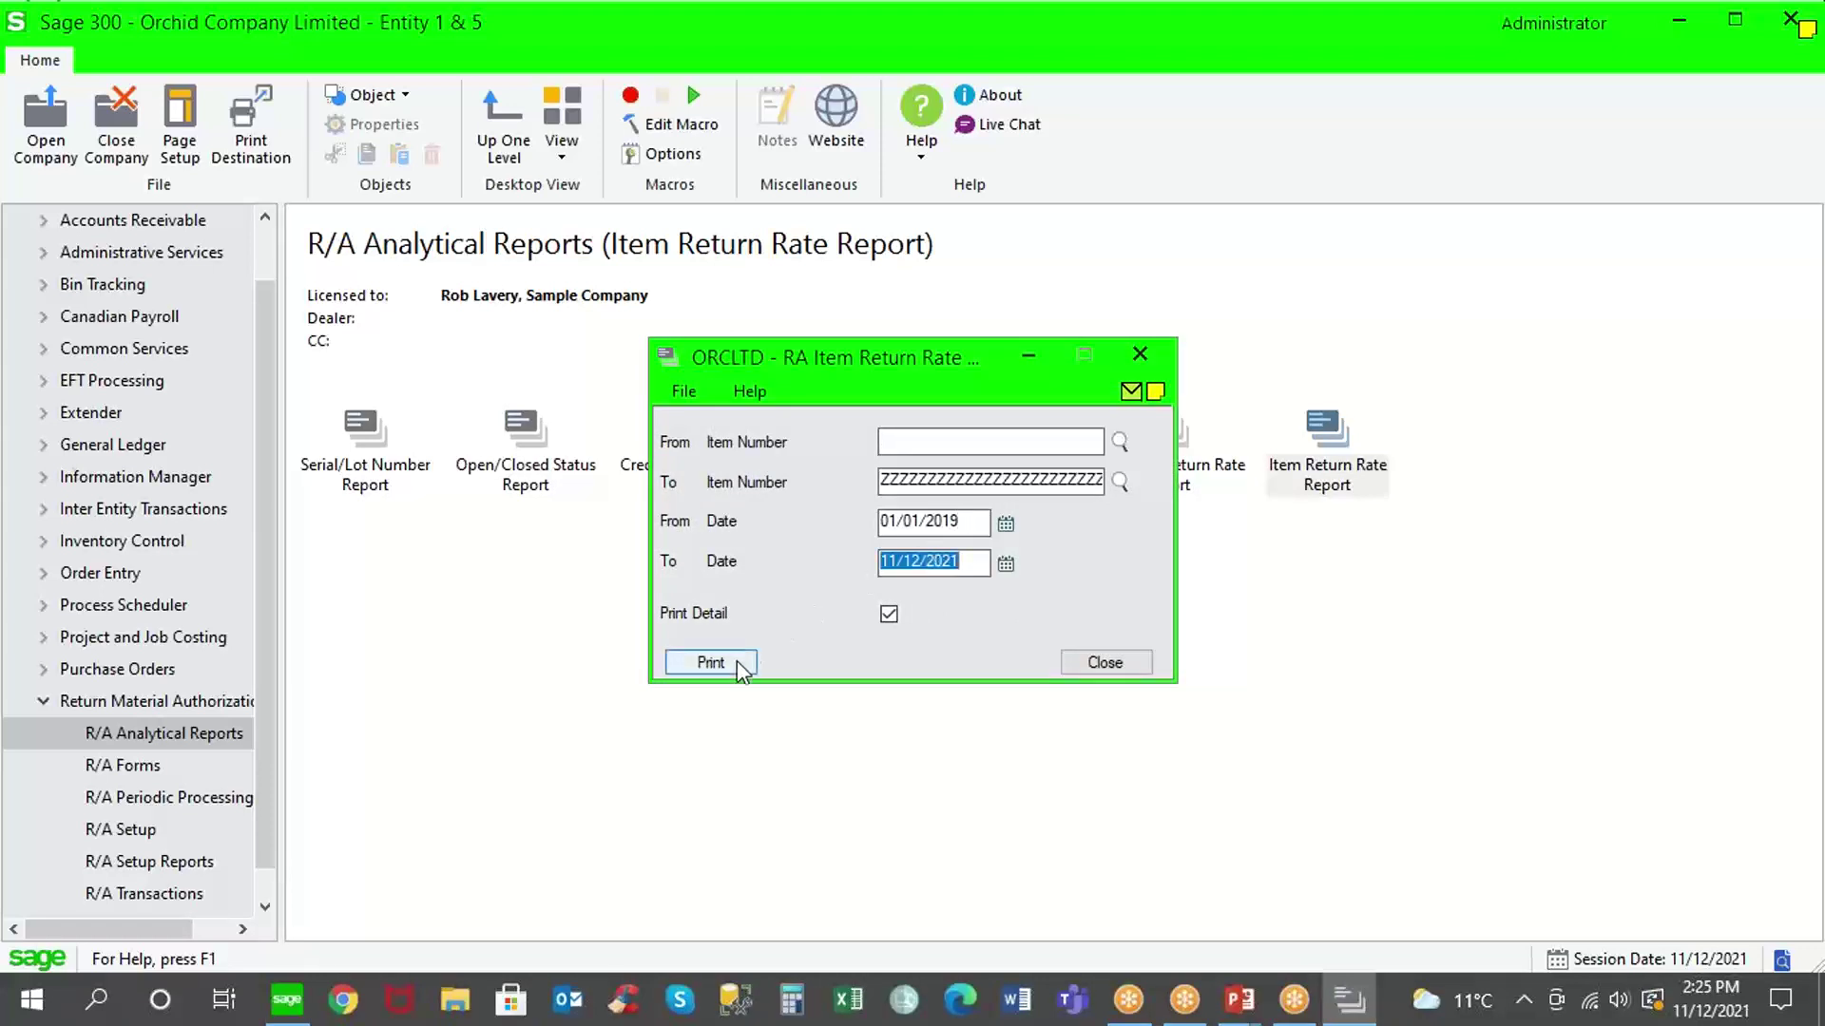
pyautogui.click(738, 659)
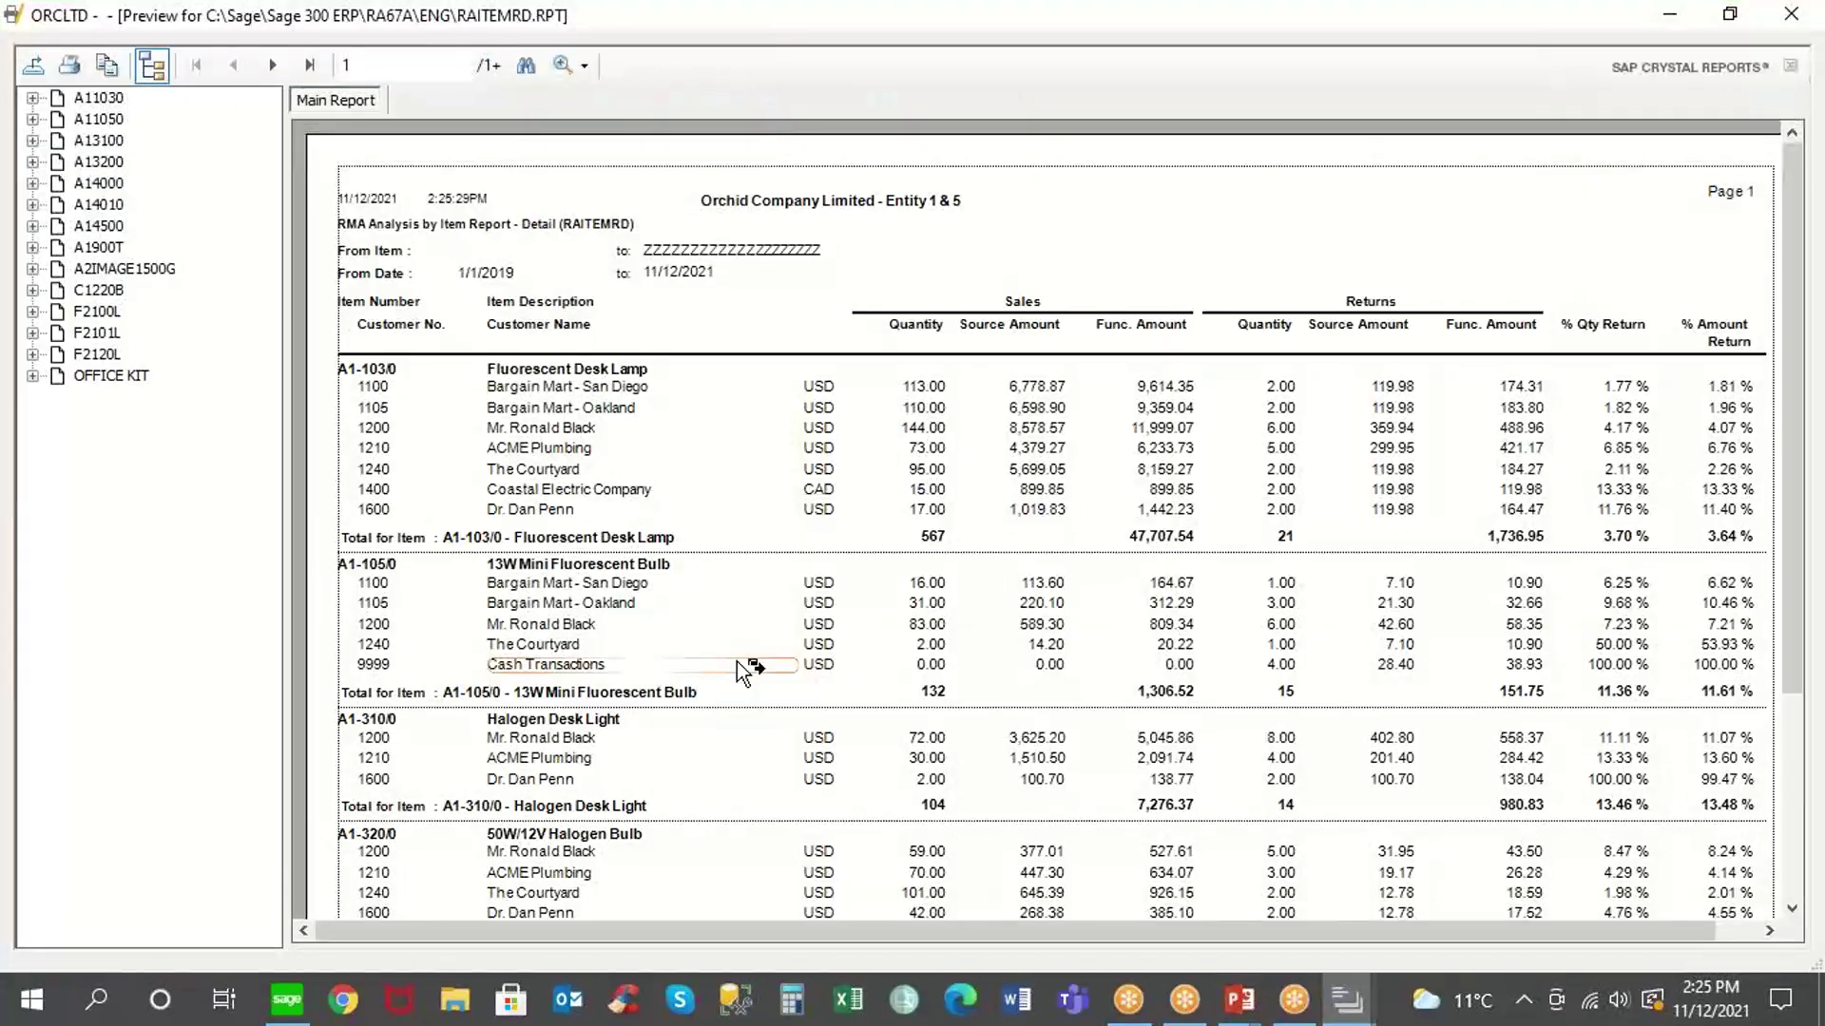
# Check Fluorescent Desk Lamp and Halogen Desk Light (13.48 %) return rates, then close the report and settings.
pyautogui.click(521, 369)
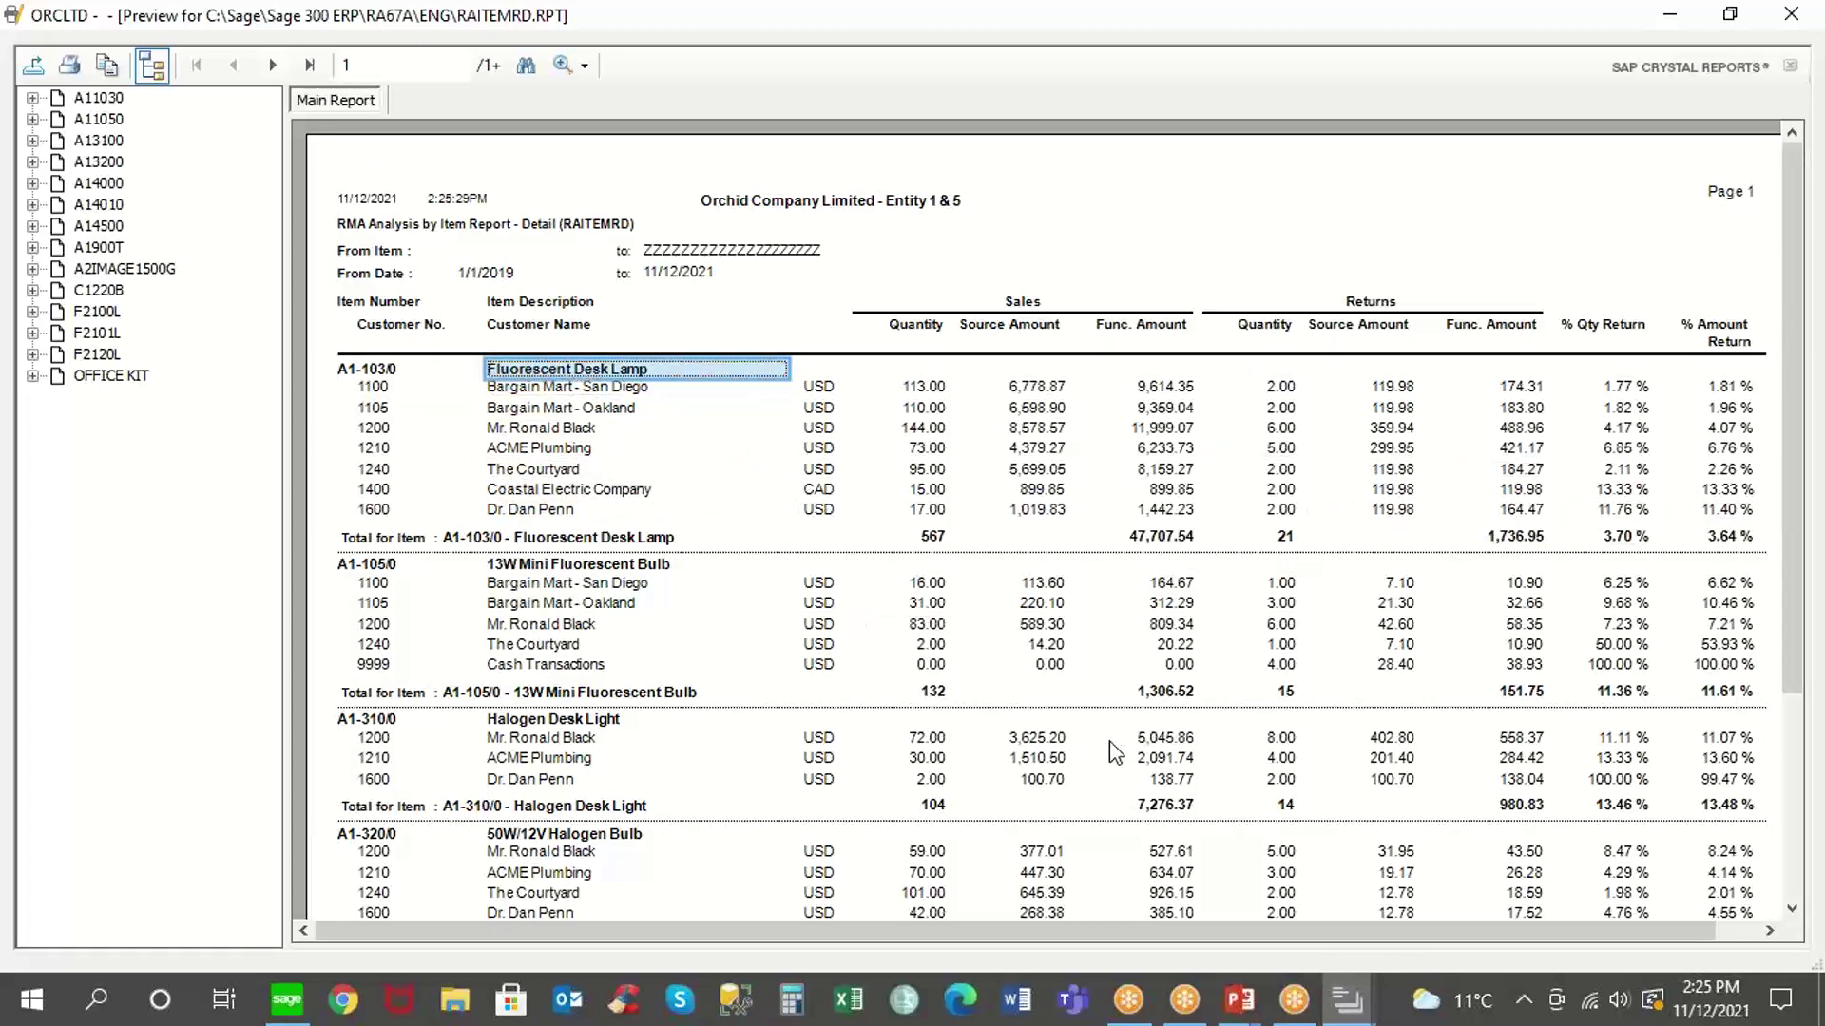
pyautogui.moveTo(1800, 582); pyautogui.dragTo(1806, 727)
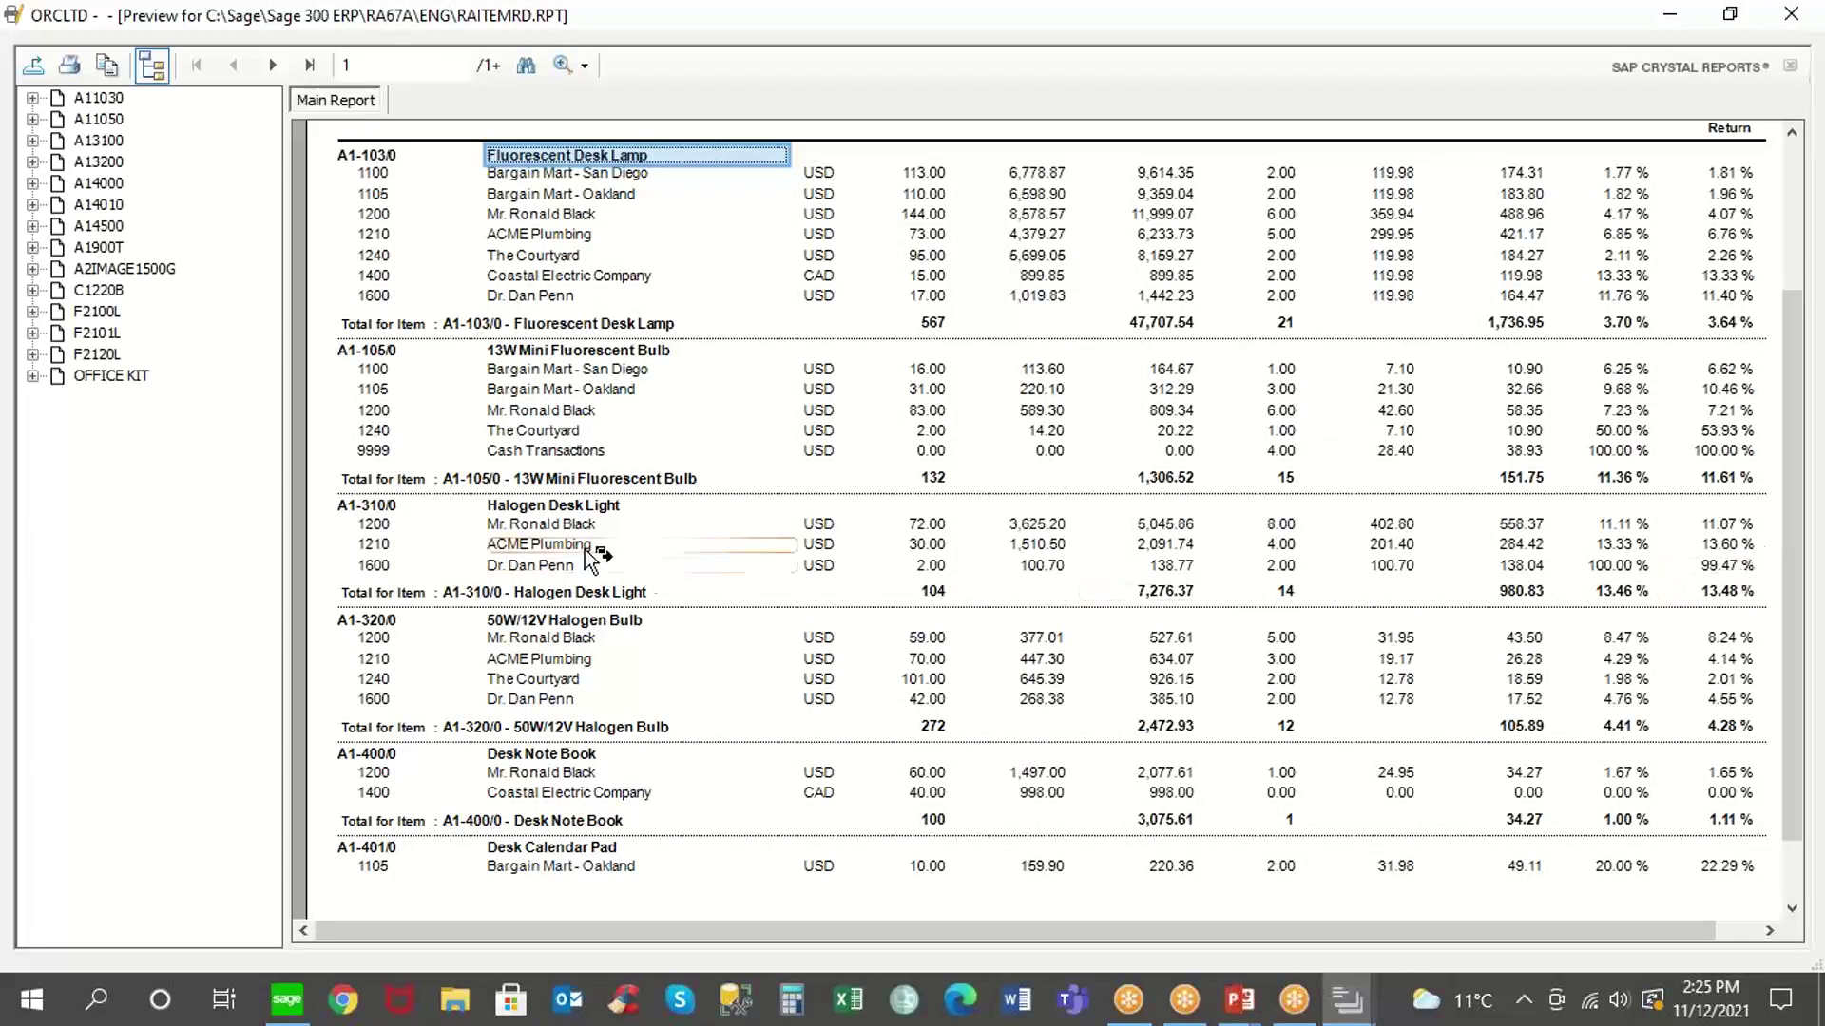
pyautogui.click(559, 511)
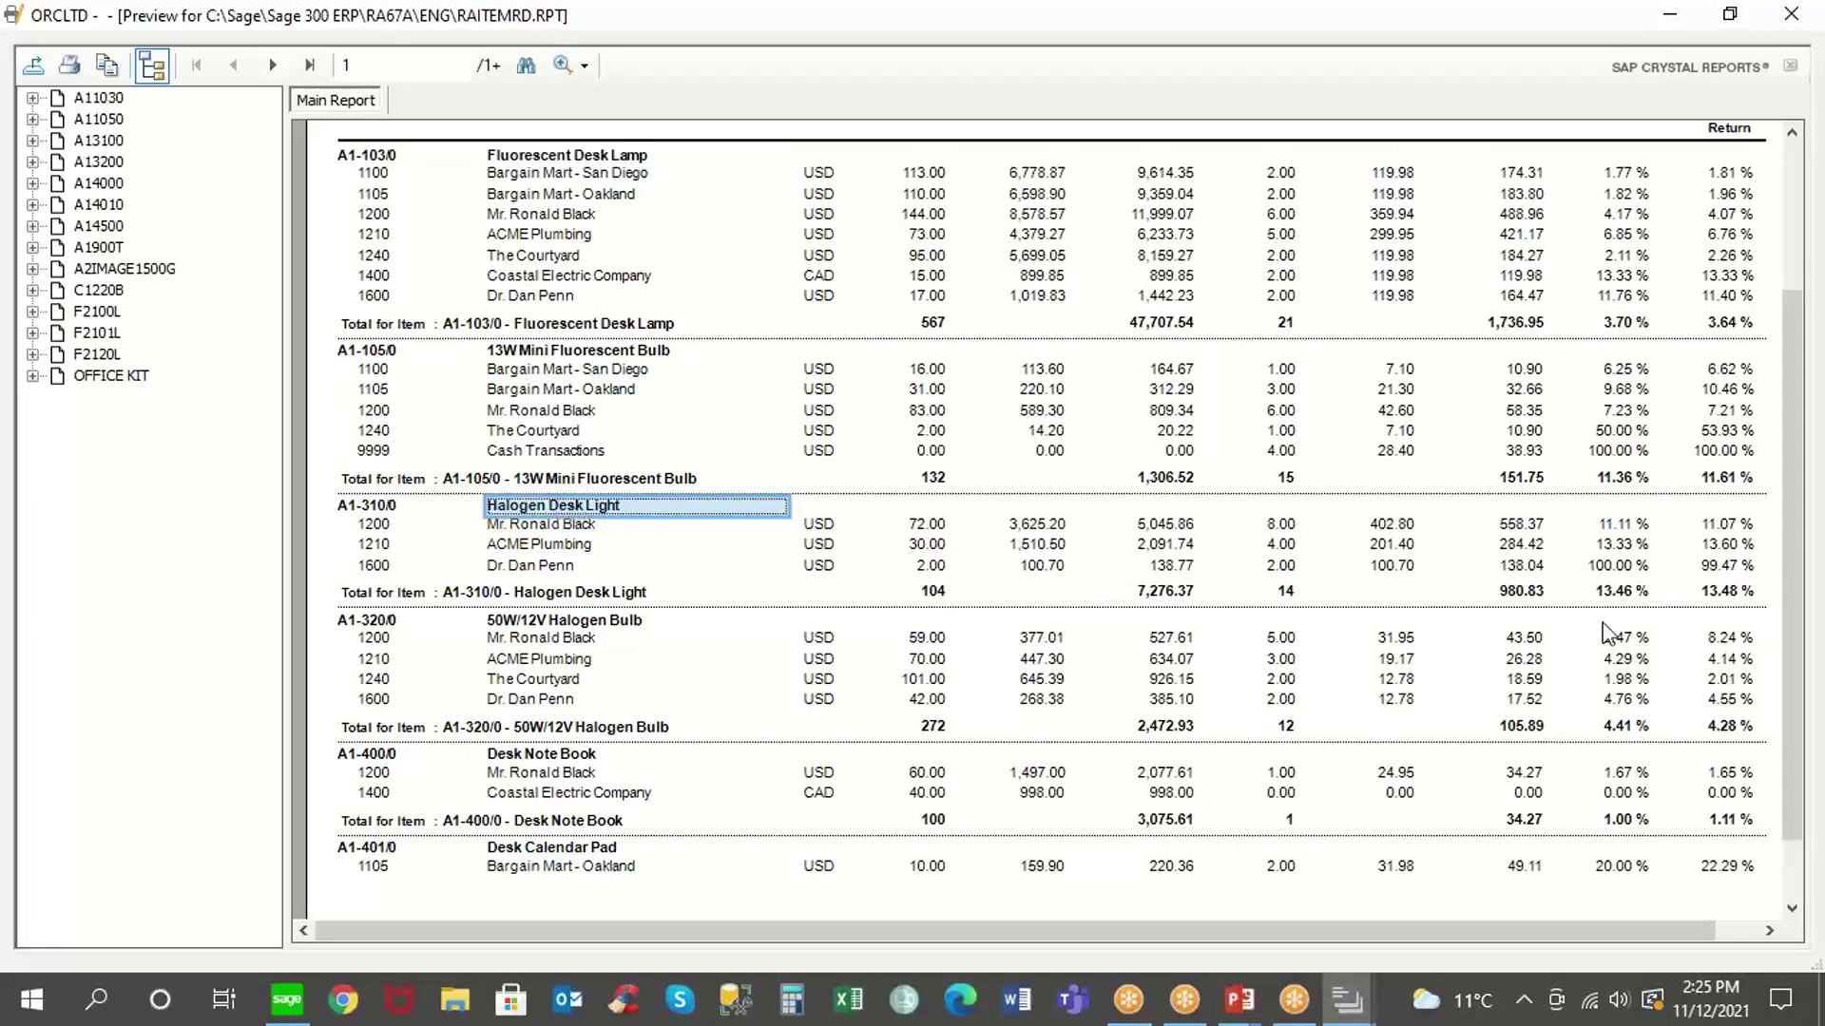
pyautogui.click(1717, 593)
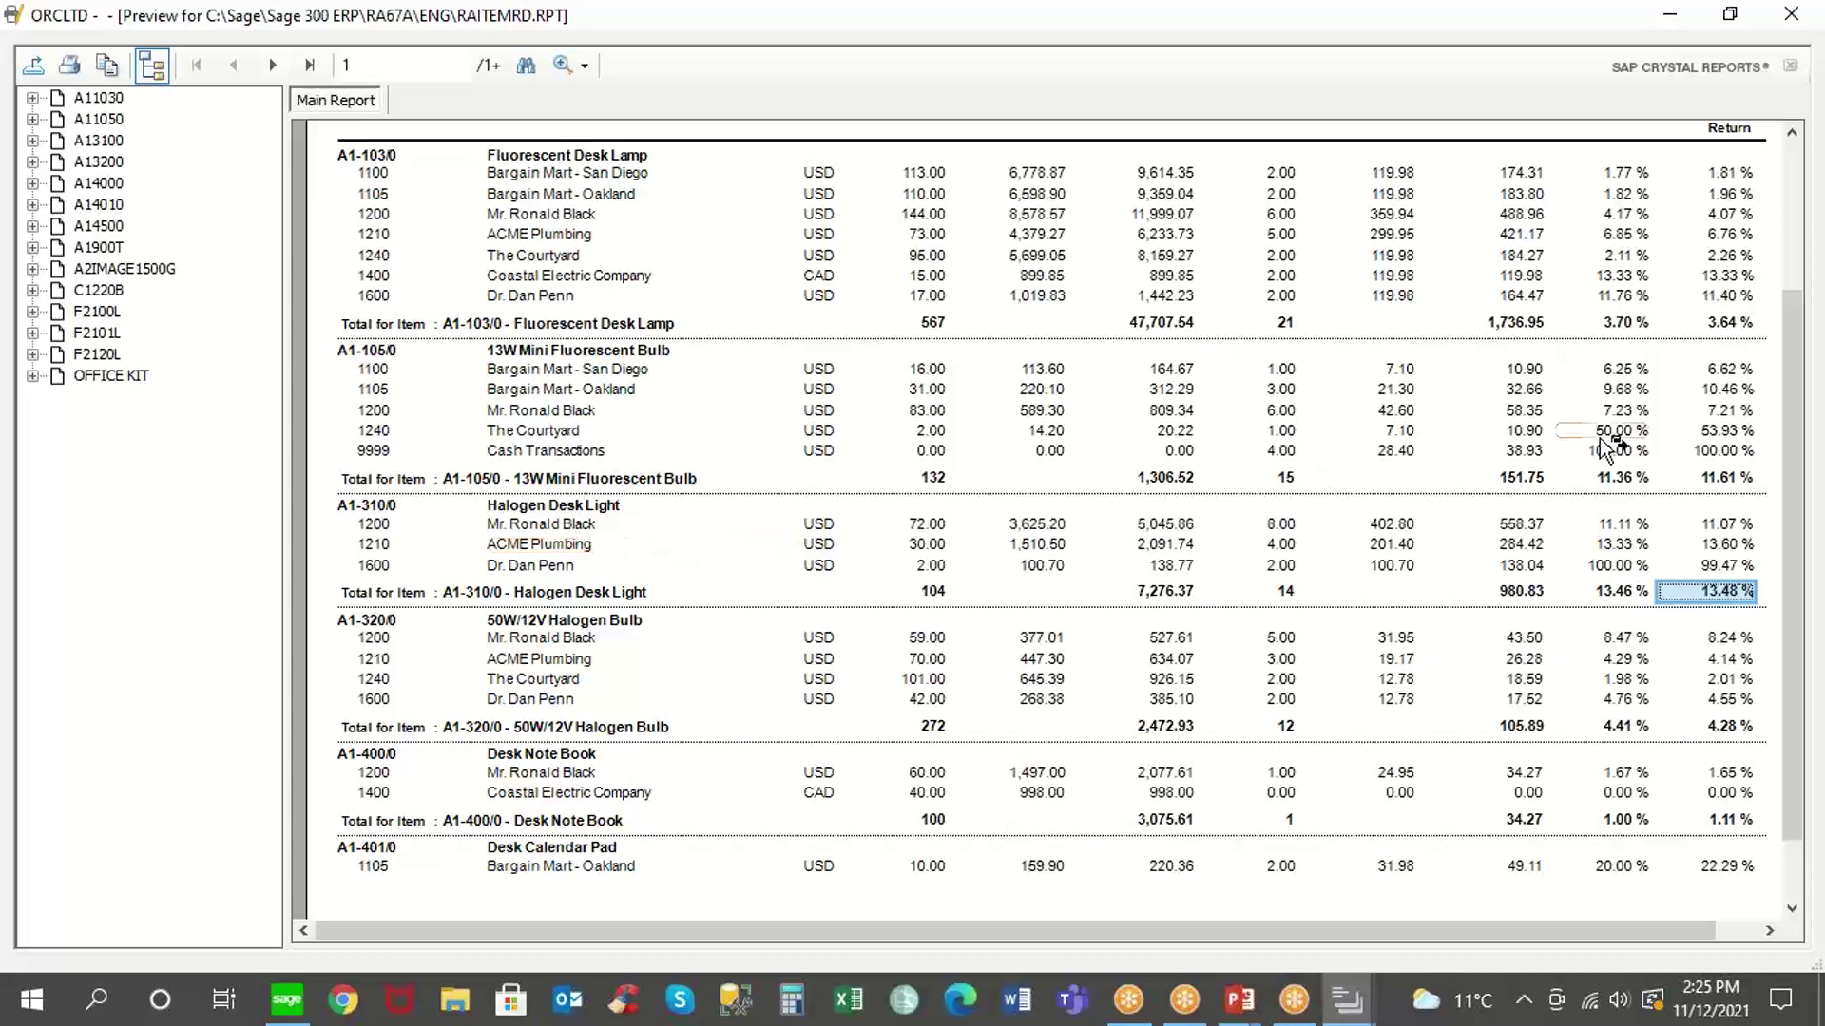
pyautogui.moveTo(1799, 441); pyautogui.dragTo(1806, 261)
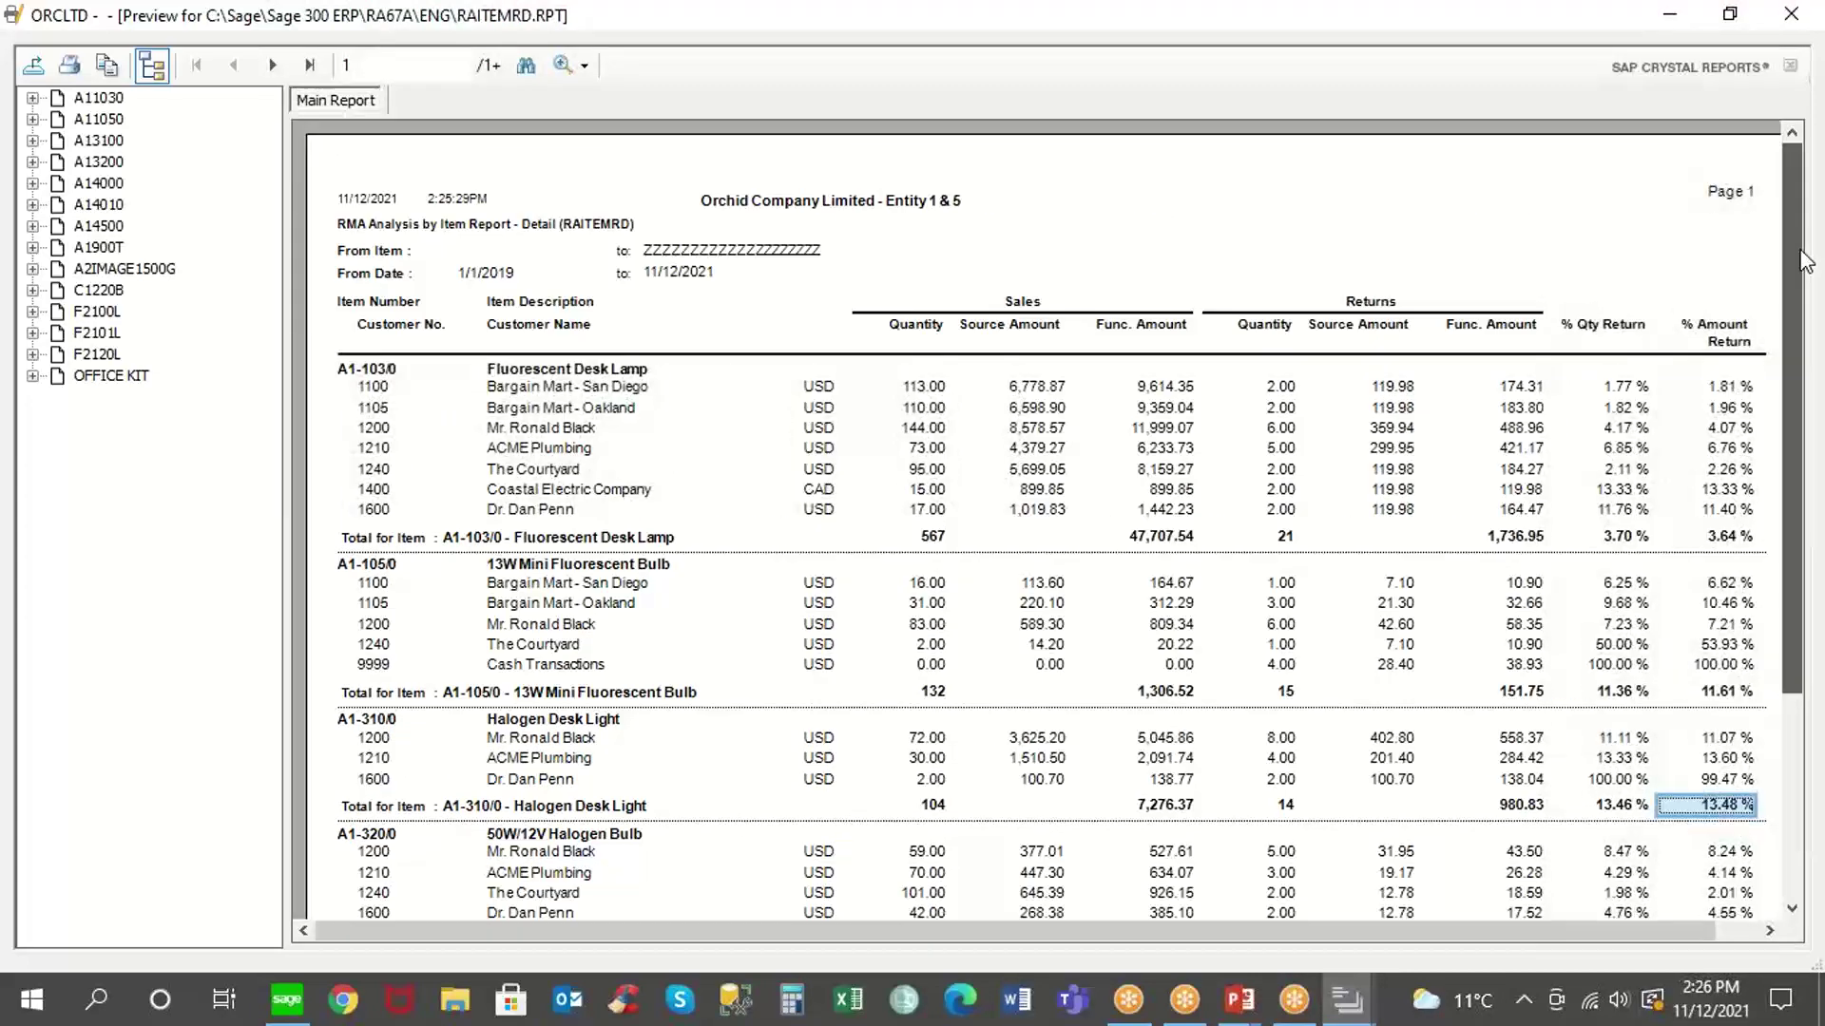
pyautogui.click(1790, 13)
pyautogui.click(1102, 662)
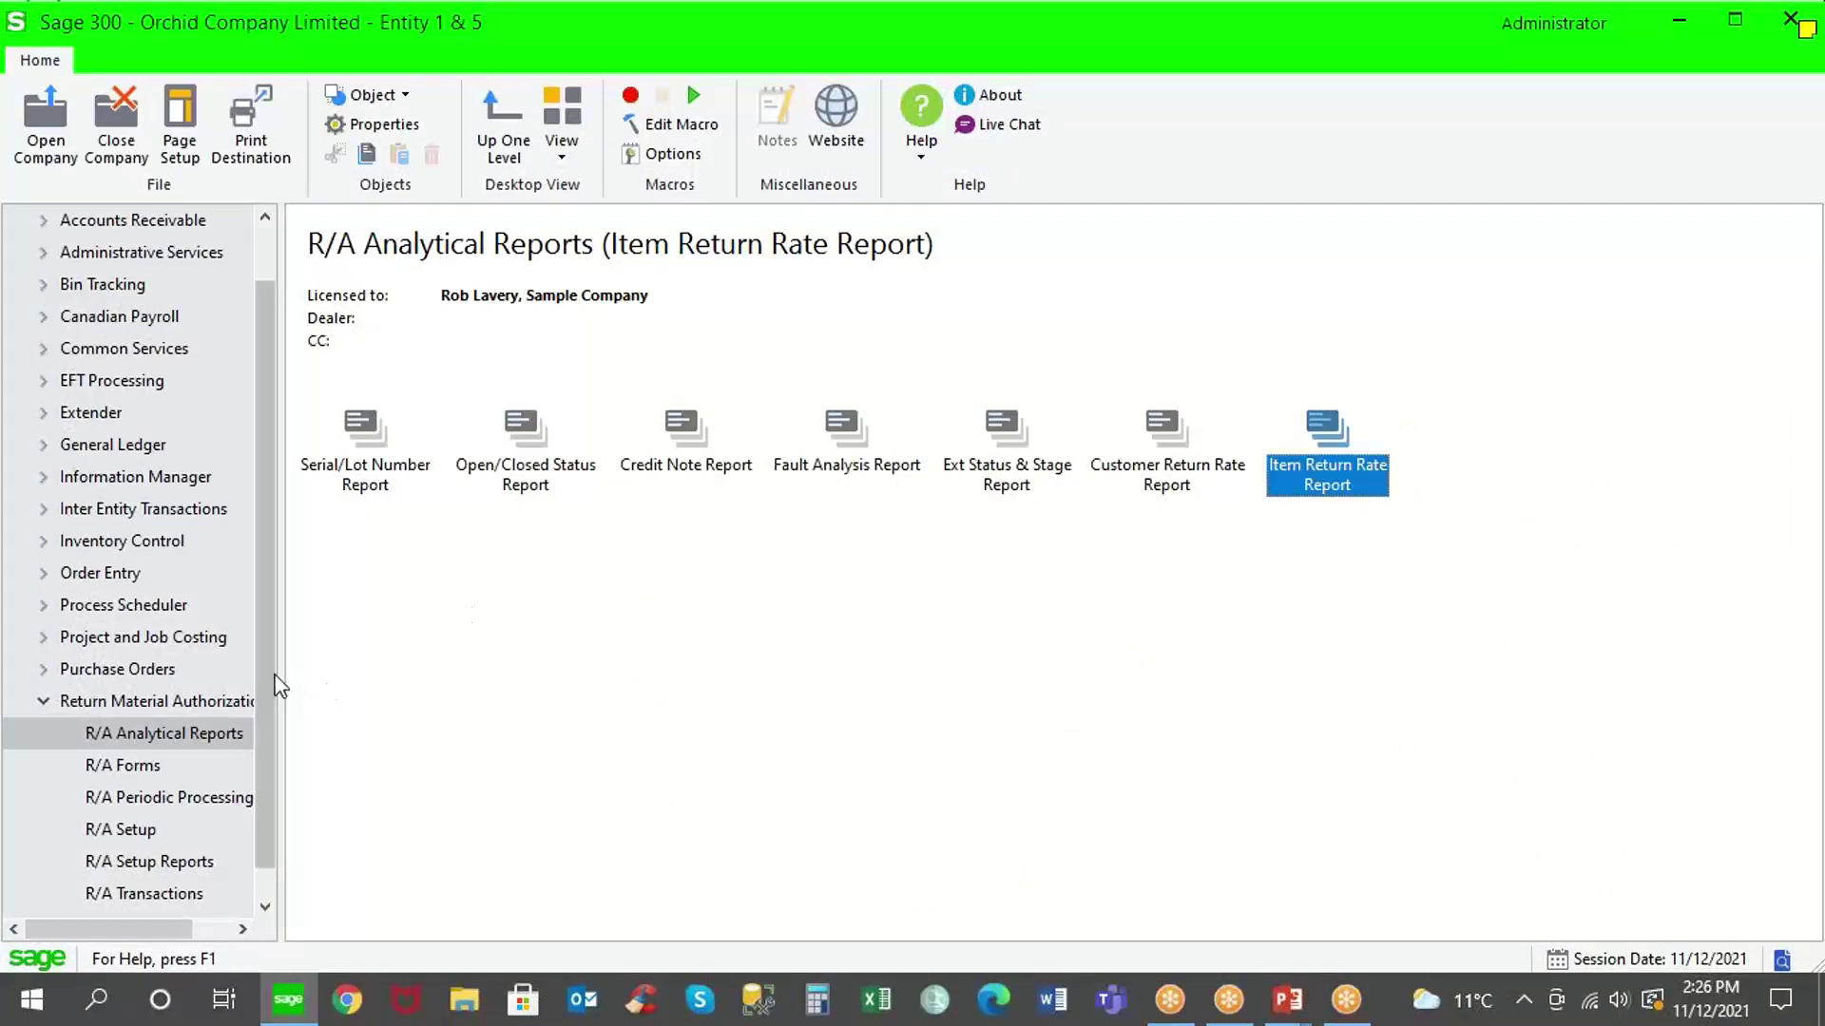
pyautogui.moveTo(269, 775); pyautogui.dragTo(270, 801)
pyautogui.click(201, 862)
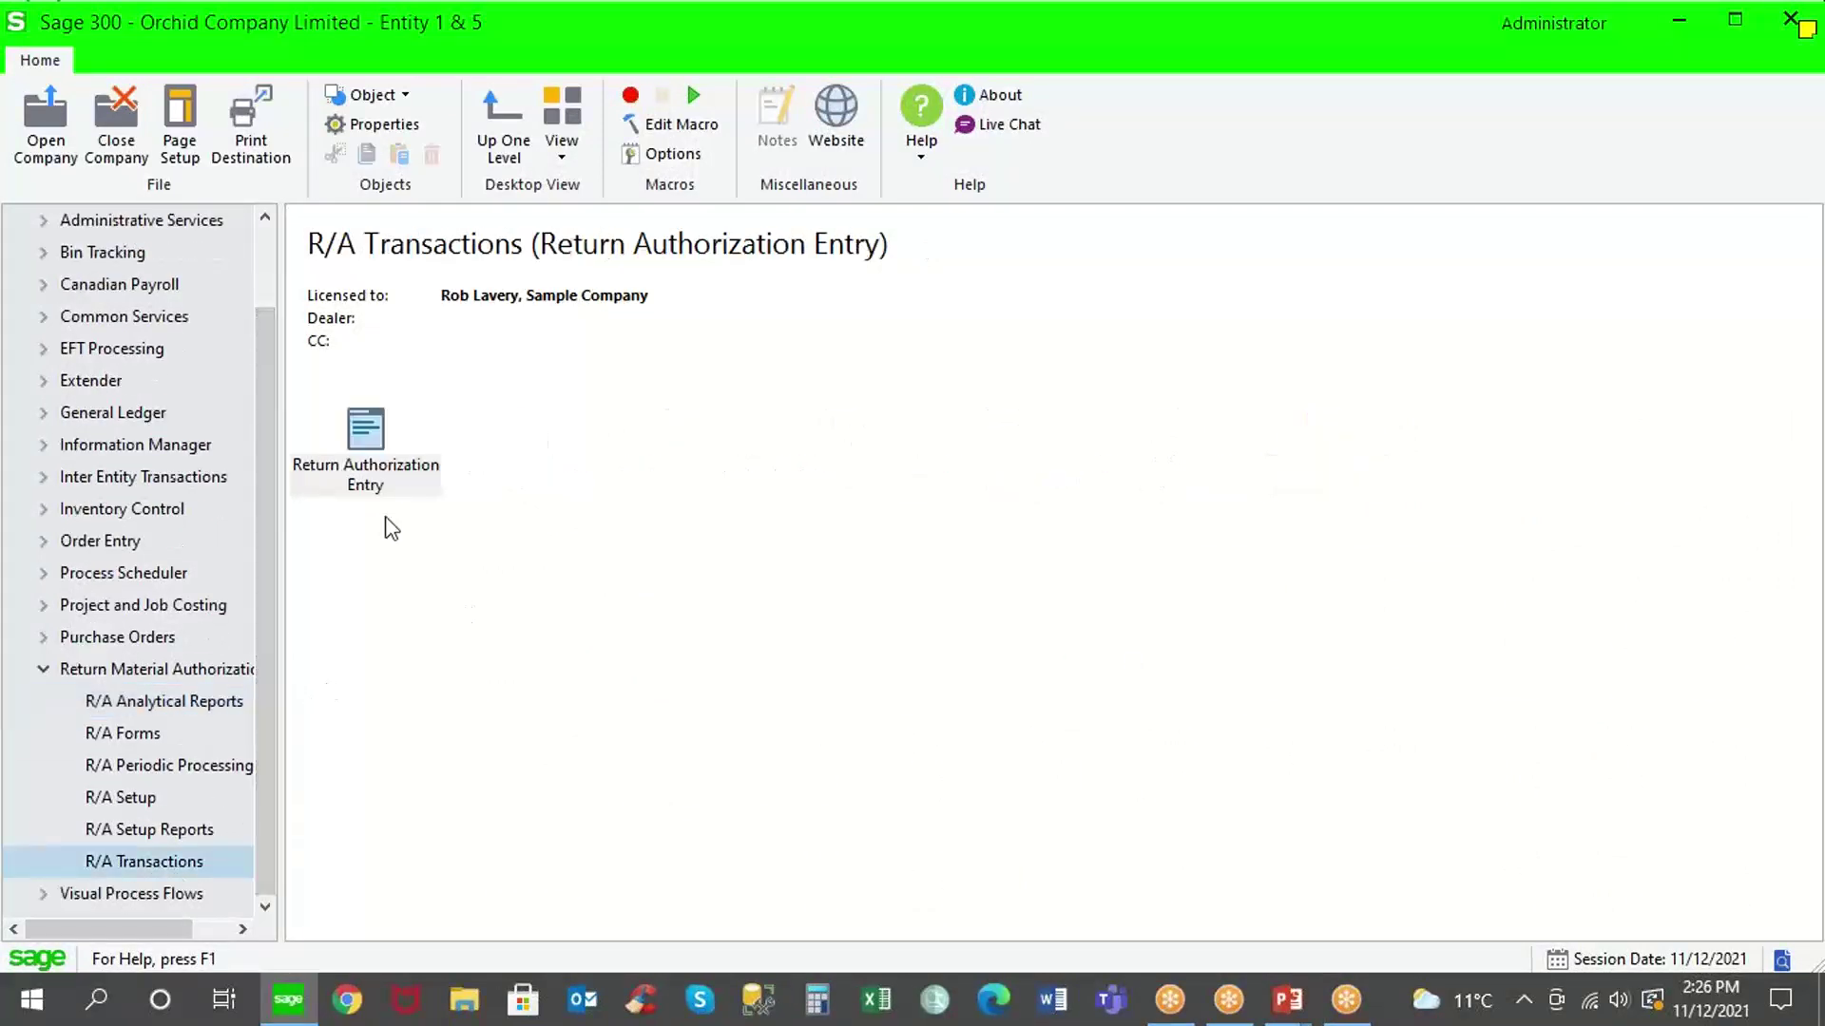
pyautogui.click(376, 423)
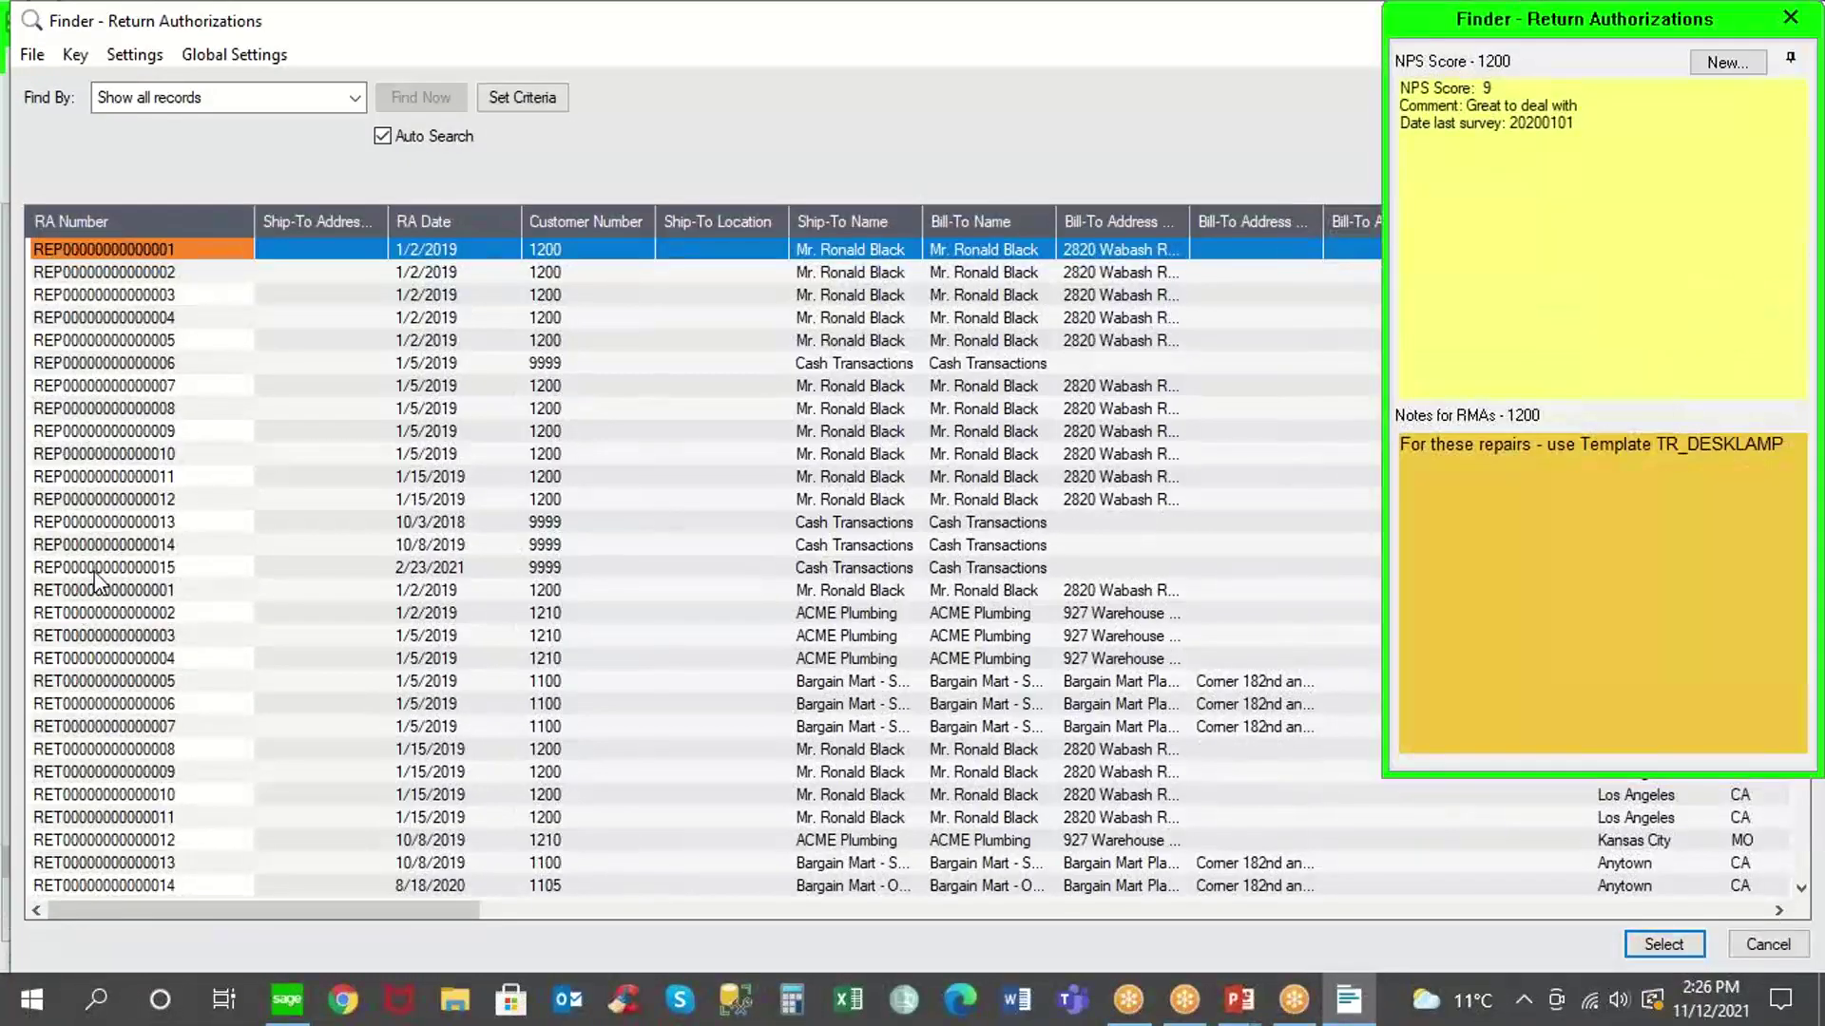
pyautogui.click(105, 546)
pyautogui.doubleClick(103, 546)
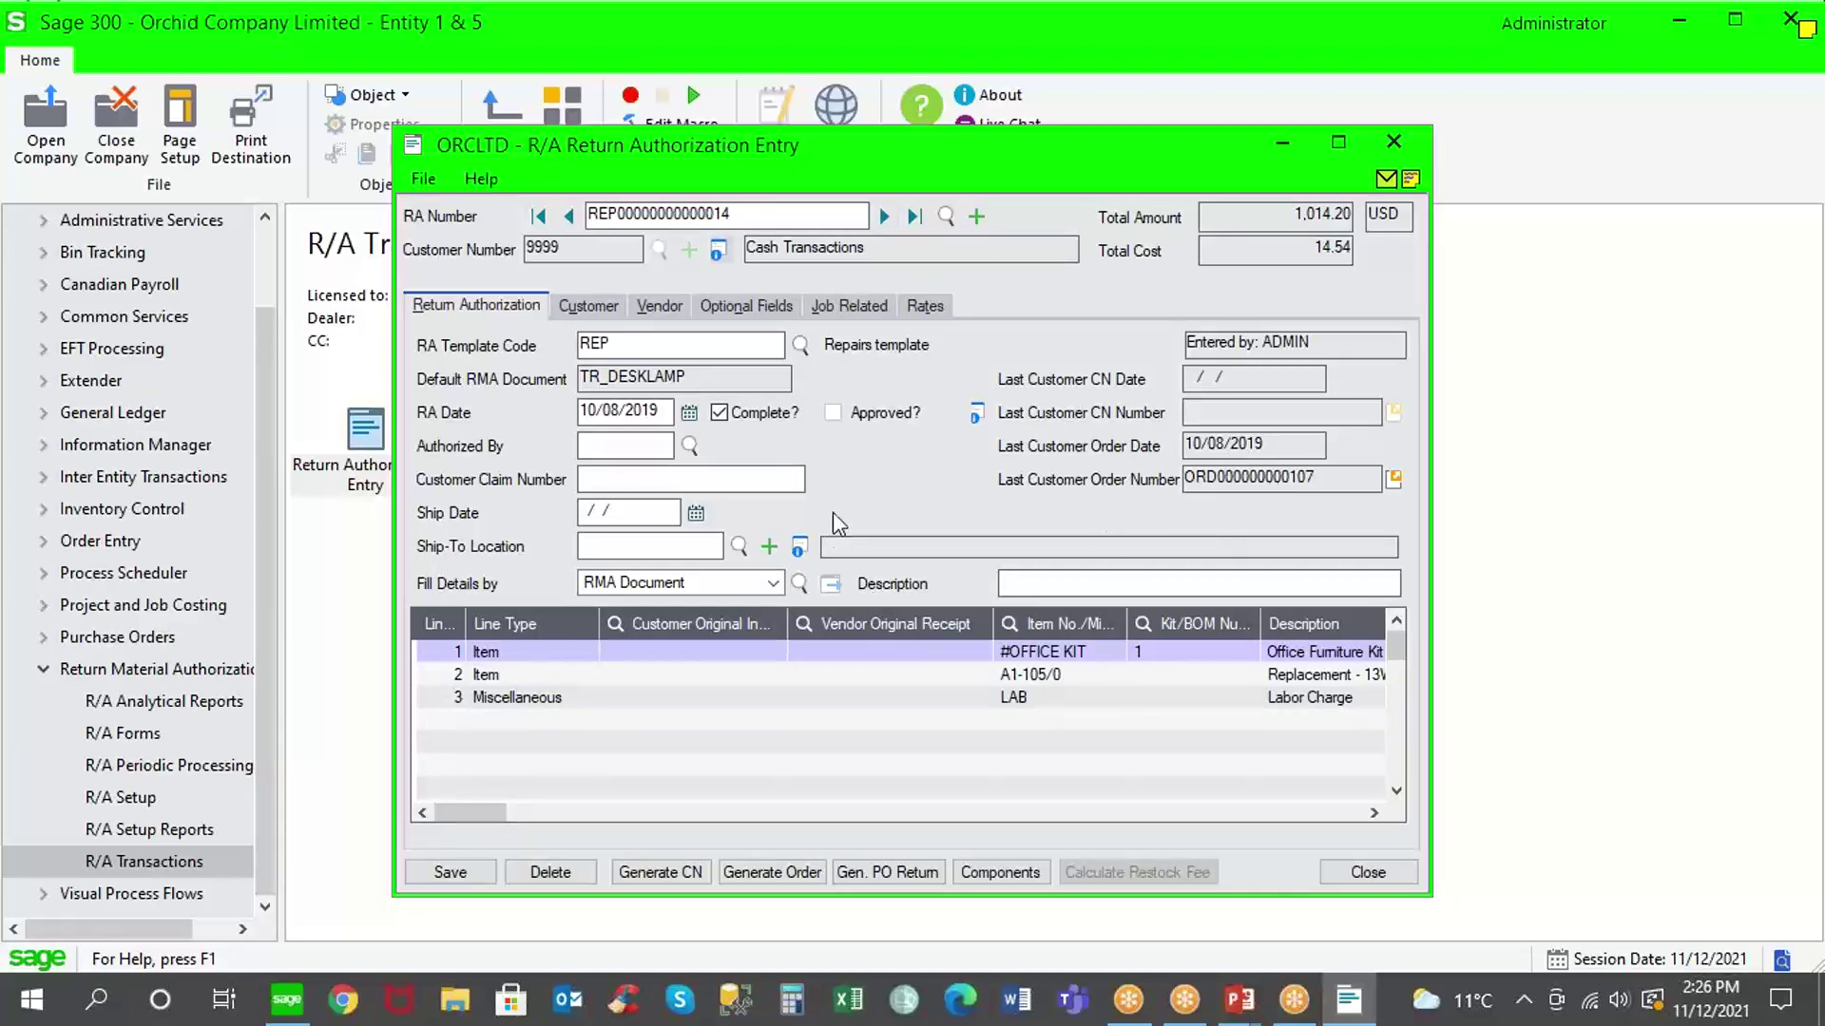
pyautogui.click(886, 214)
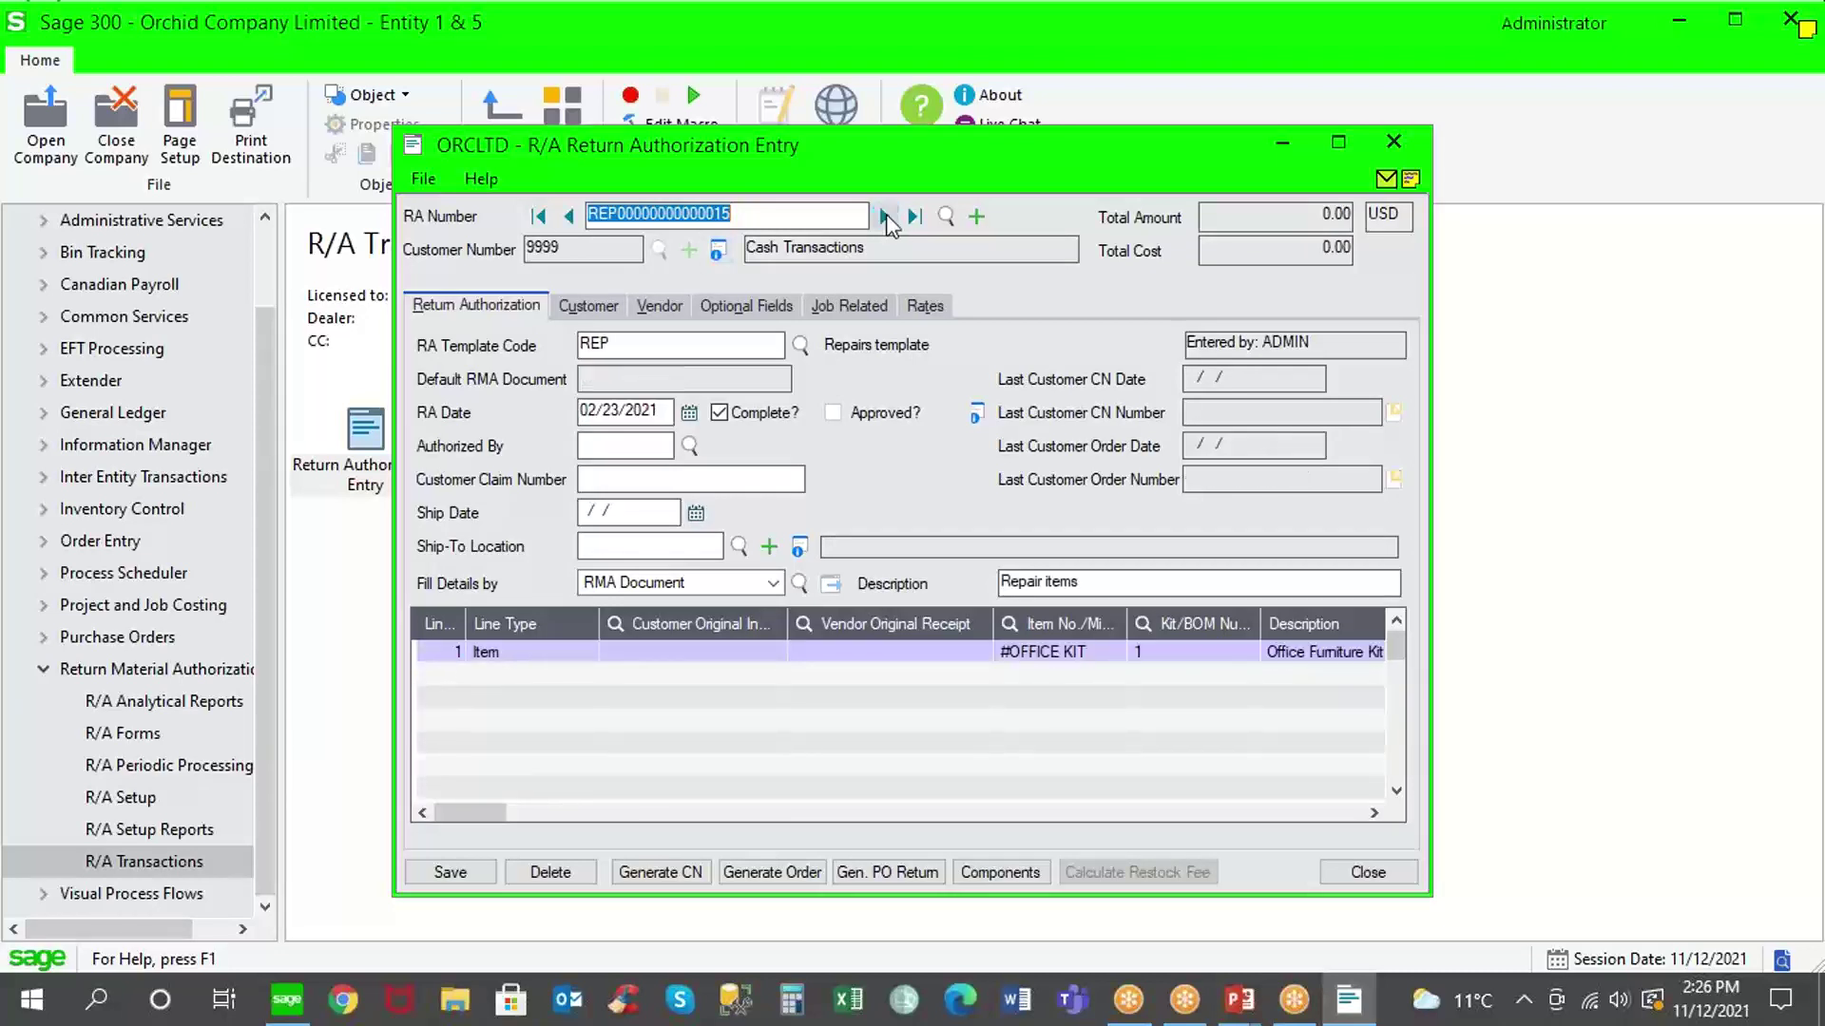
pyautogui.click(886, 214)
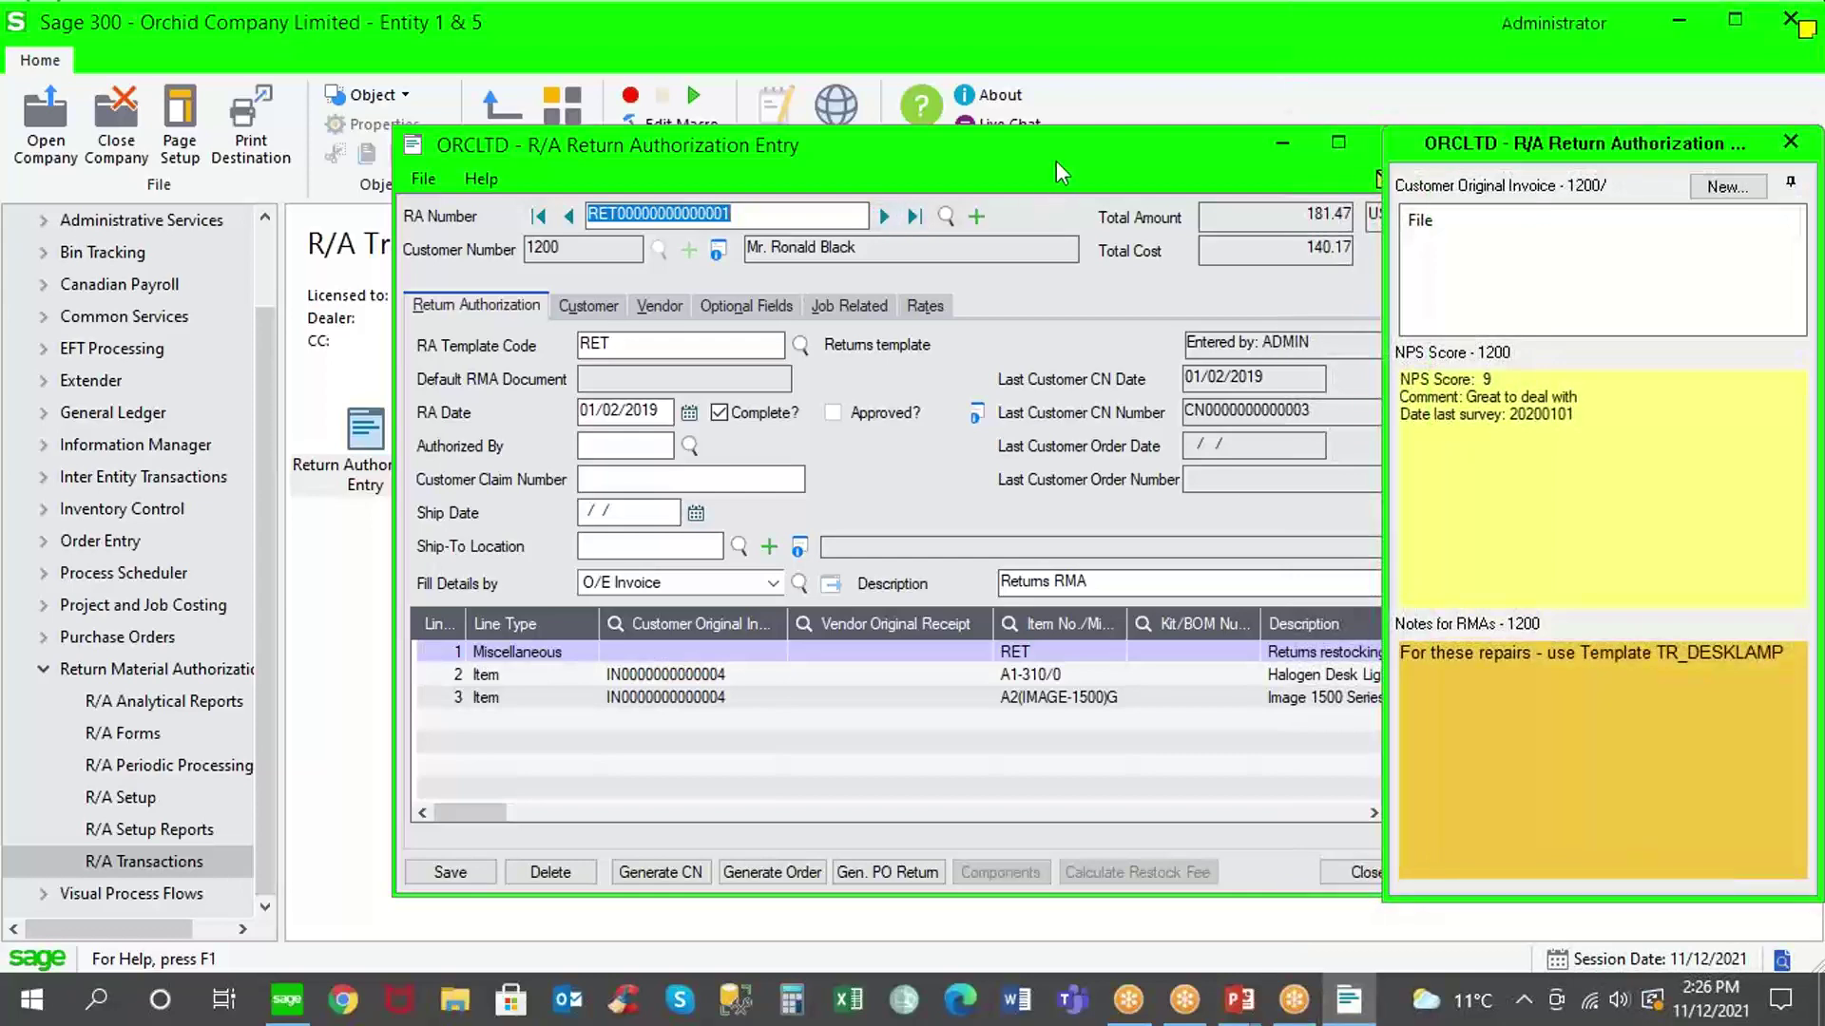
pyautogui.moveTo(1057, 161); pyautogui.dragTo(890, 147)
pyautogui.moveTo(1376, 682)
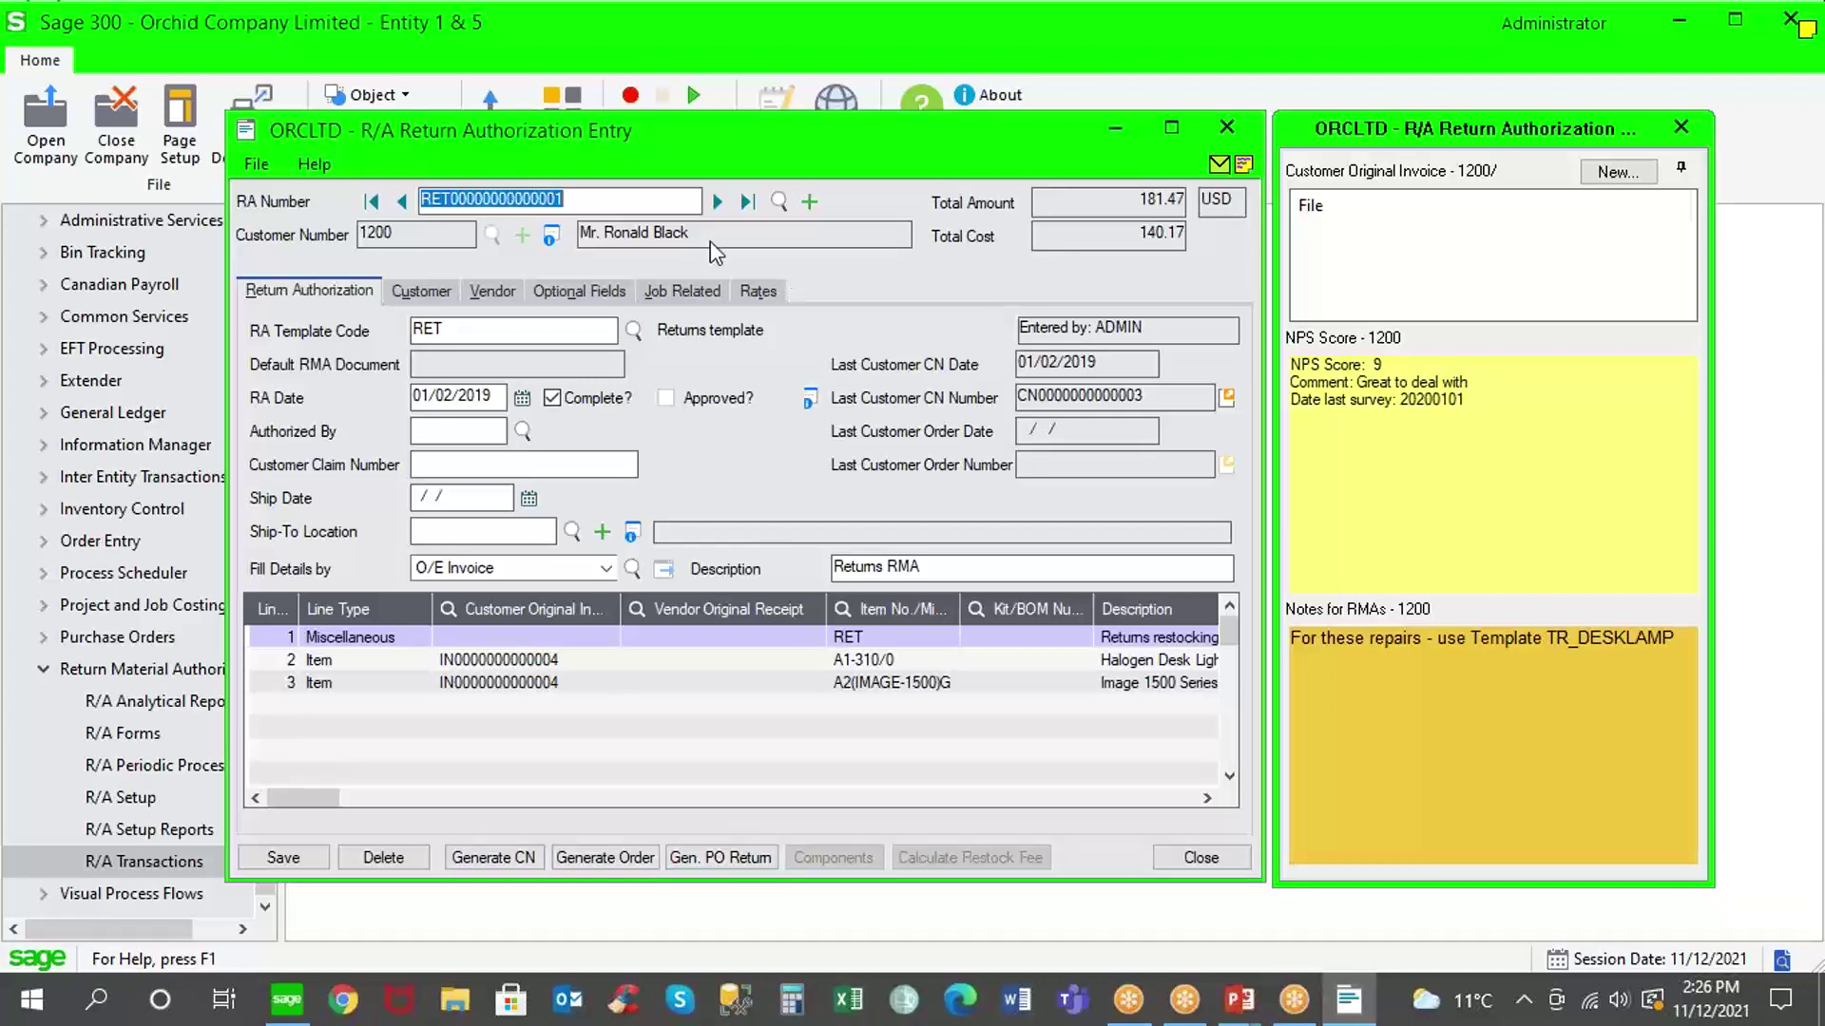
pyautogui.click(720, 203)
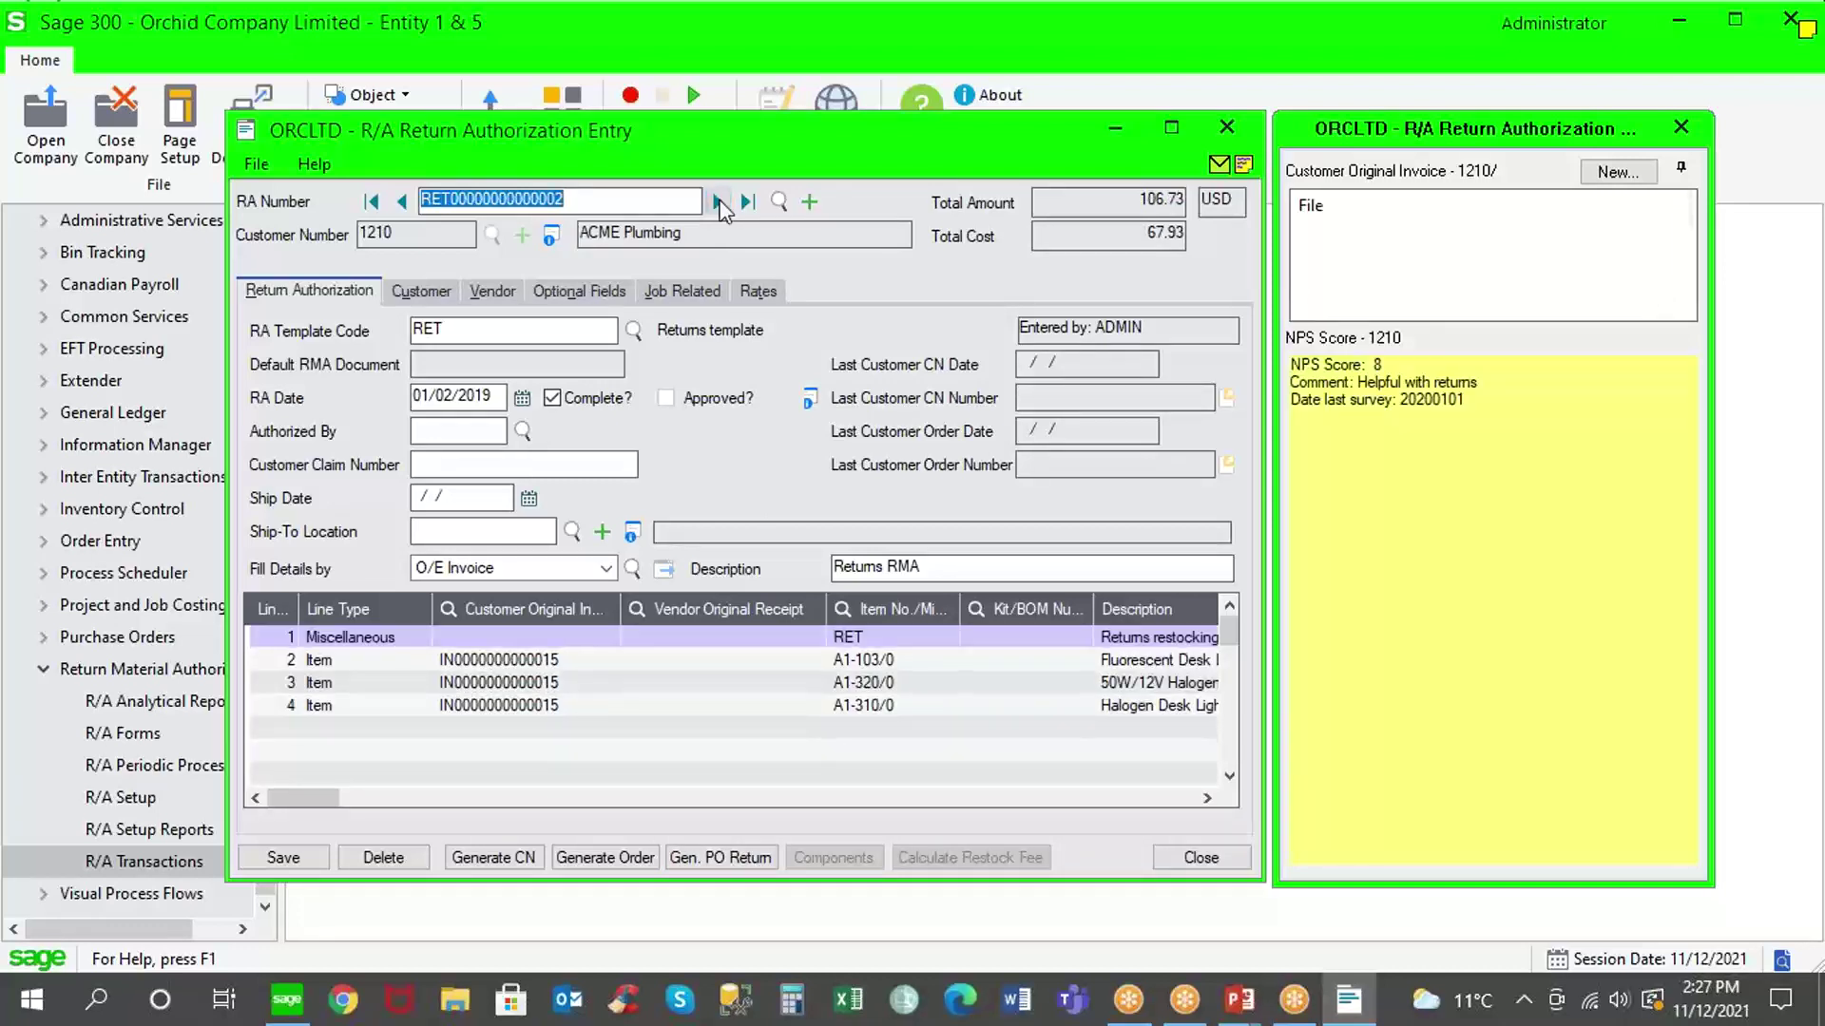
pyautogui.click(719, 202)
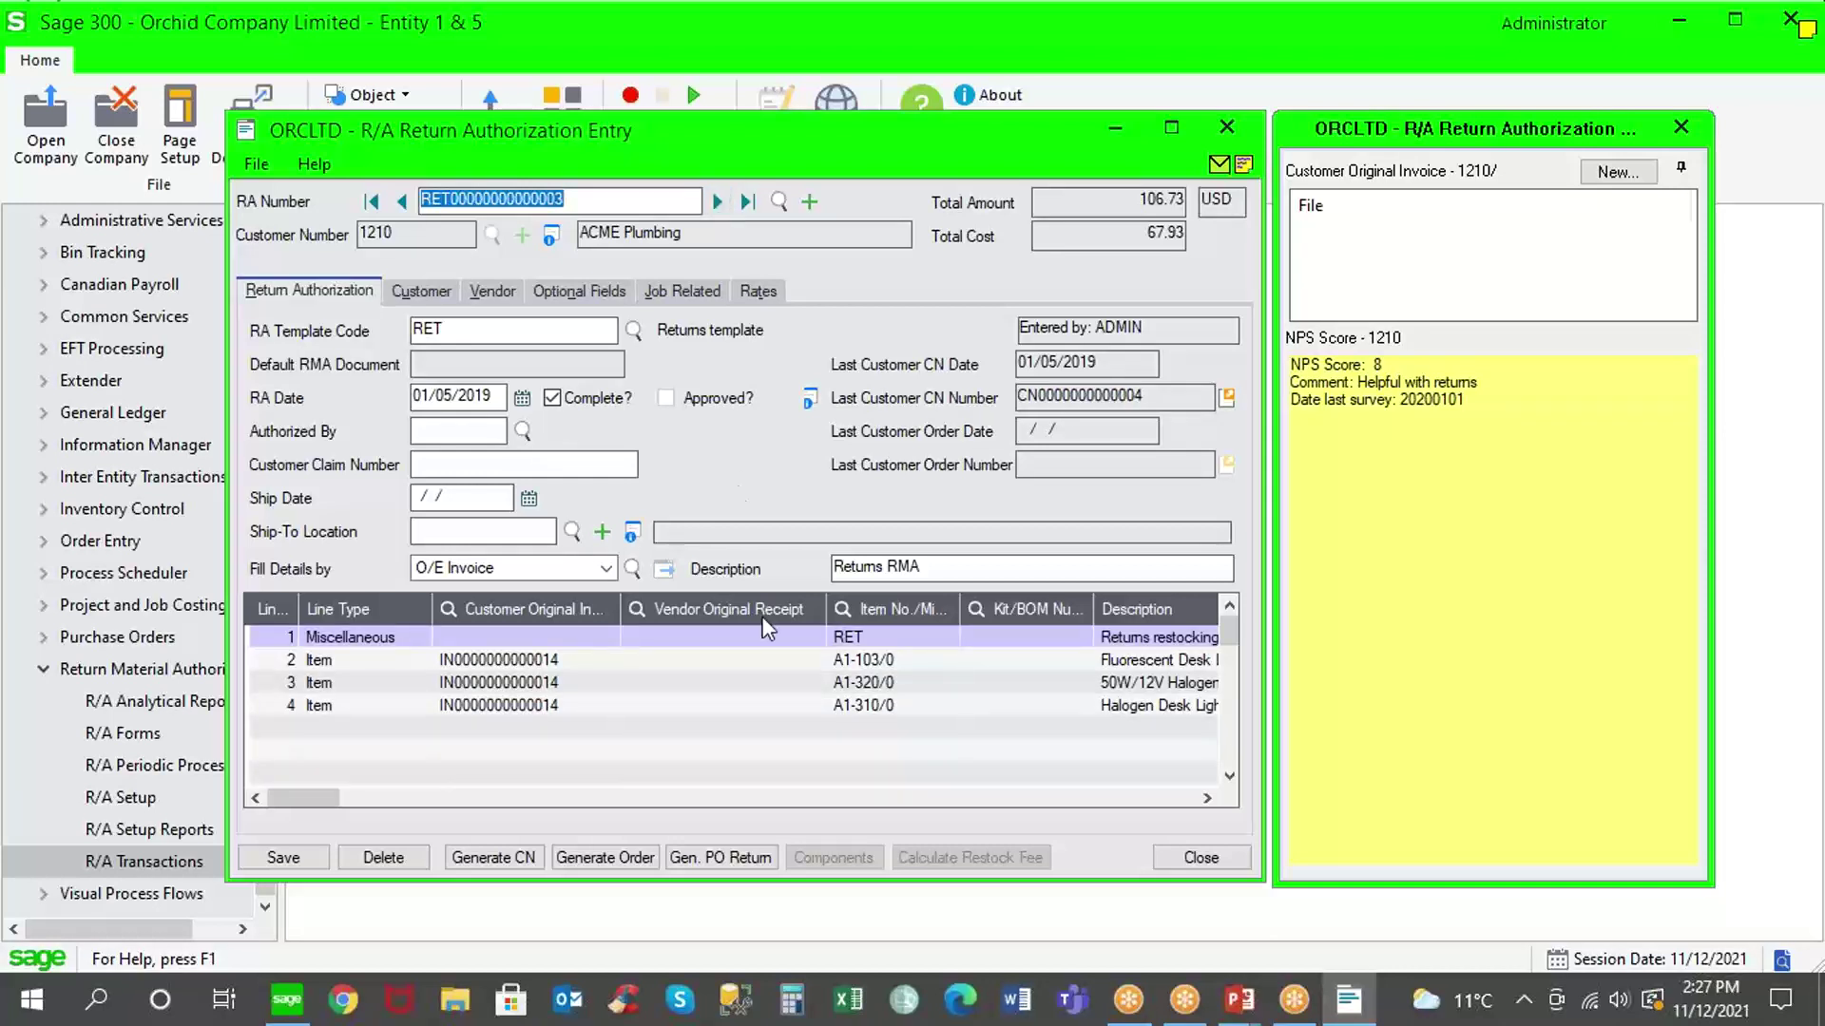
pyautogui.click(401, 634)
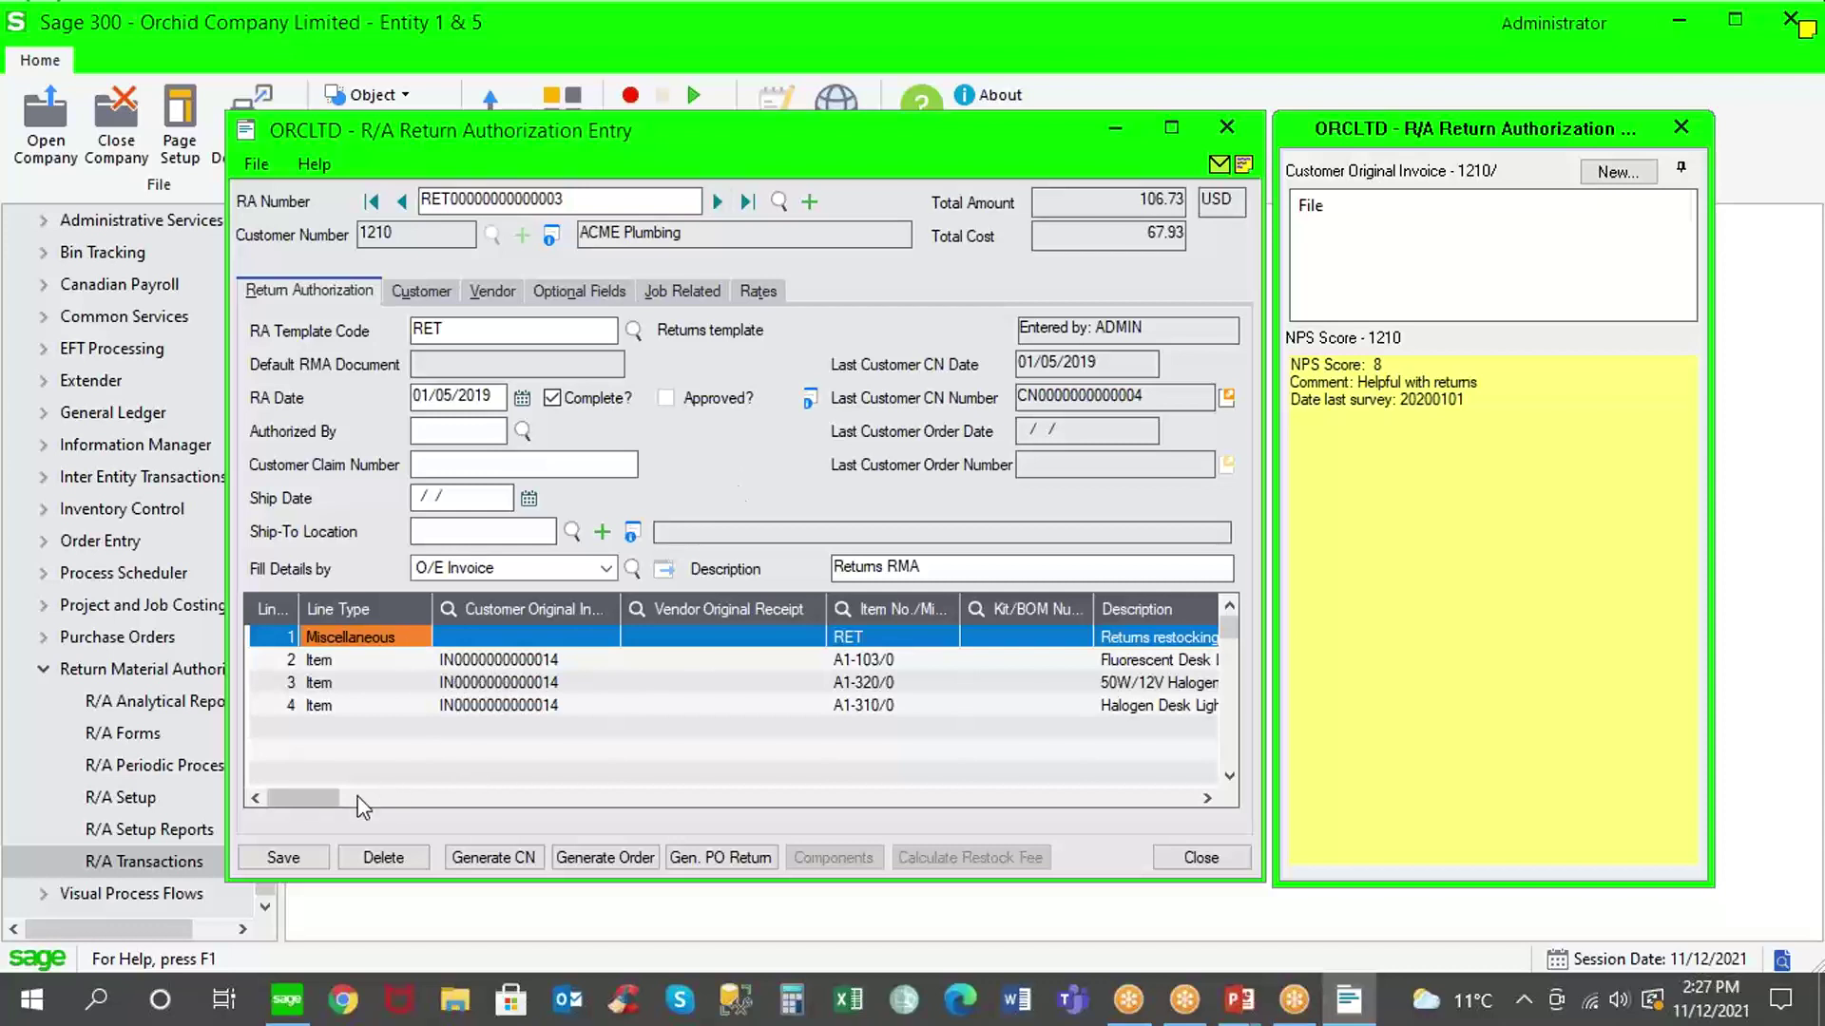
pyautogui.moveTo(328, 800); pyautogui.dragTo(389, 806)
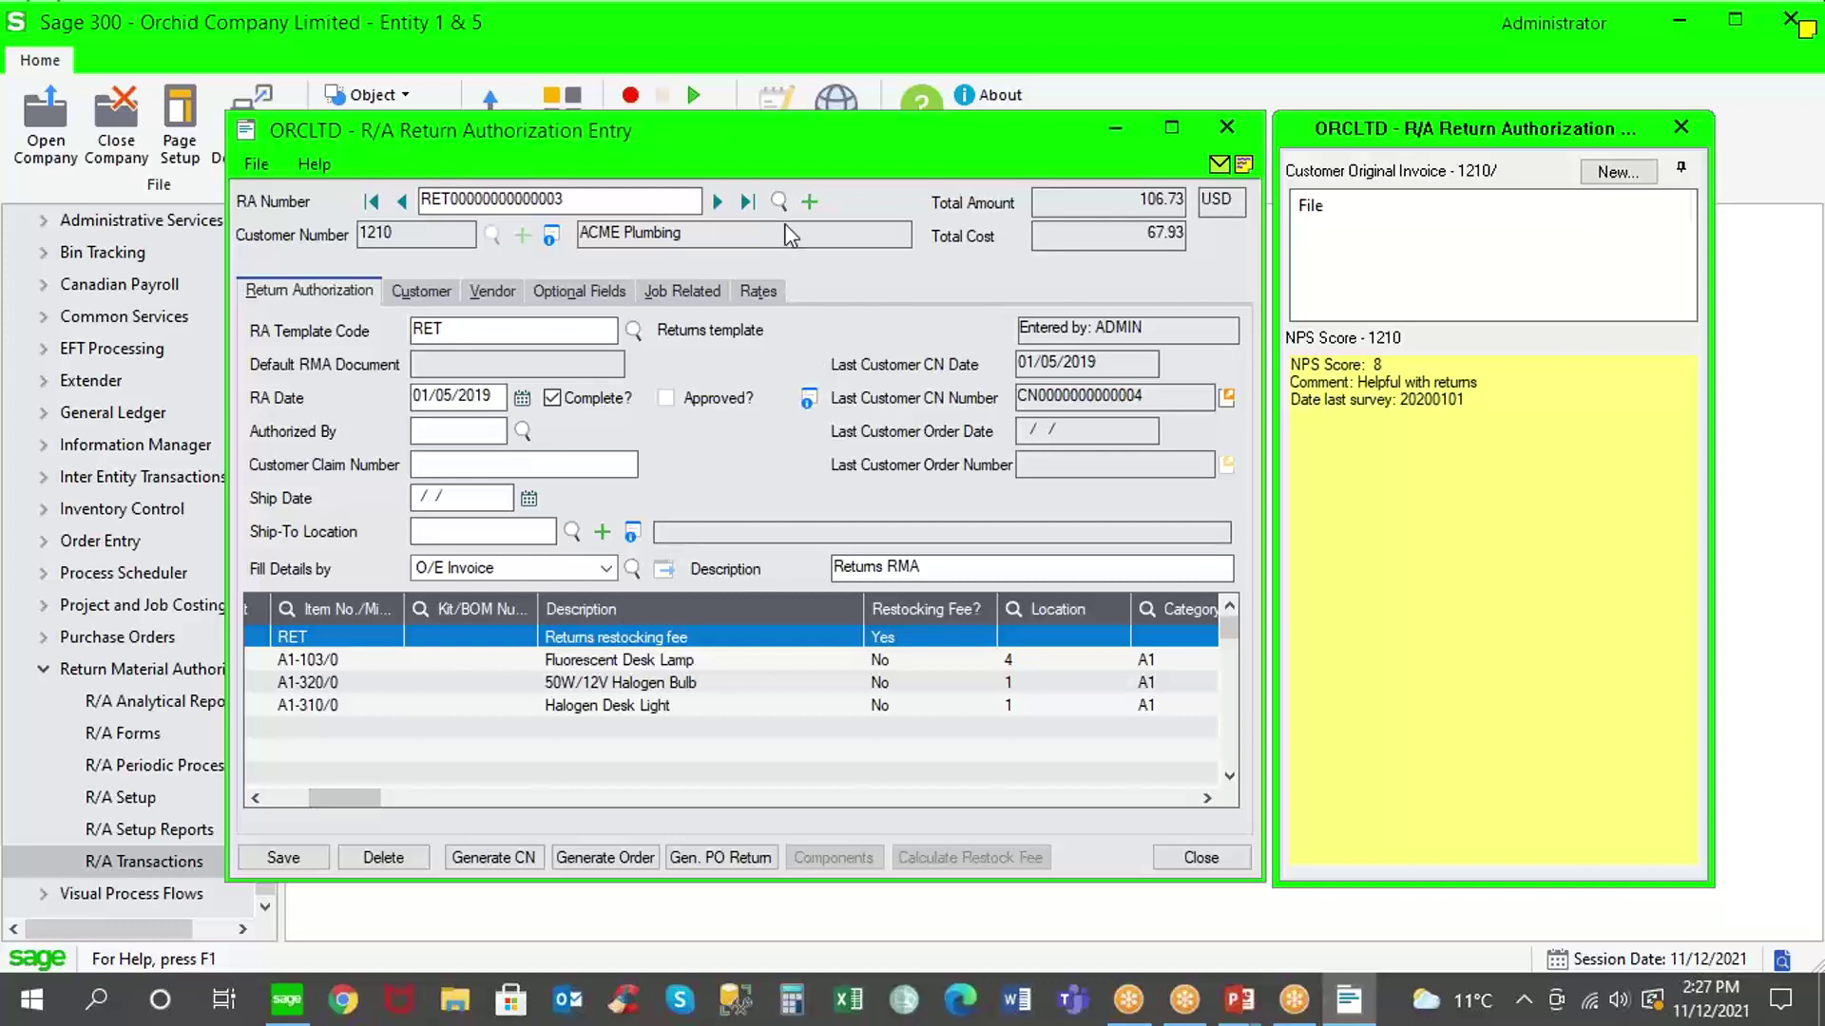
pyautogui.click(779, 200)
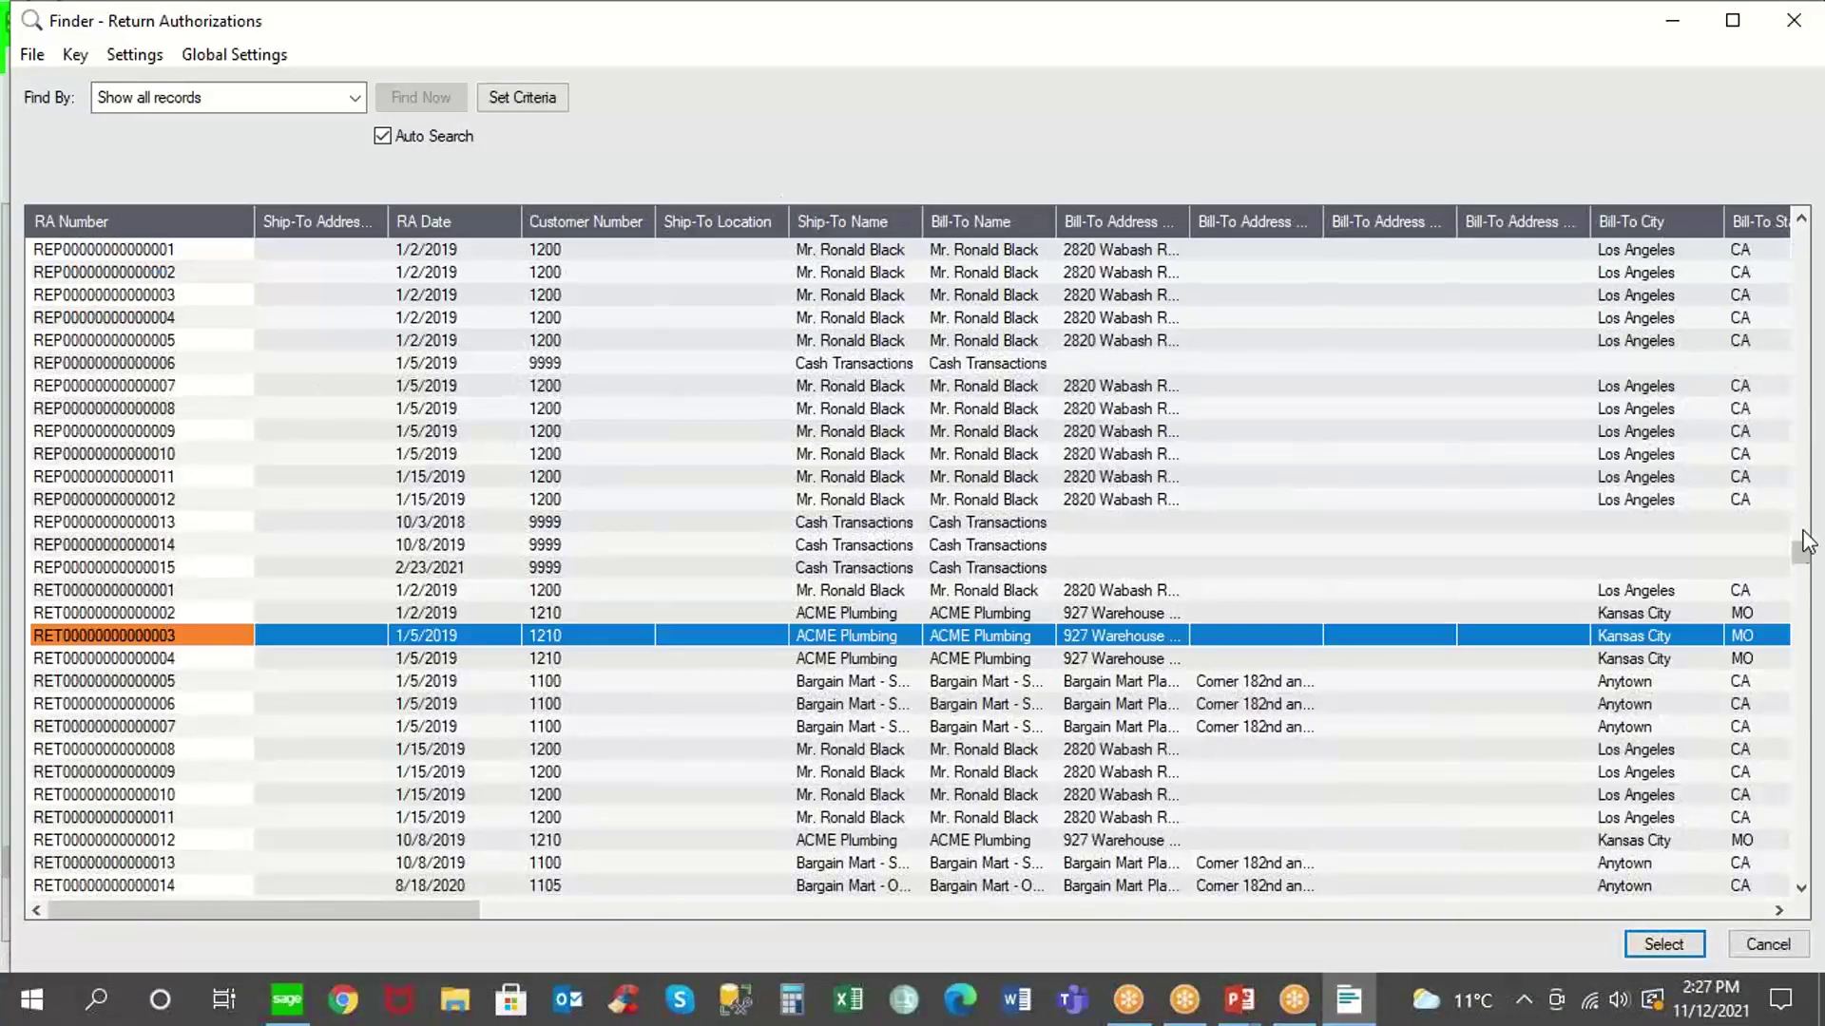
pyautogui.click(1808, 423)
pyautogui.moveTo(1808, 423); pyautogui.dragTo(1803, 237)
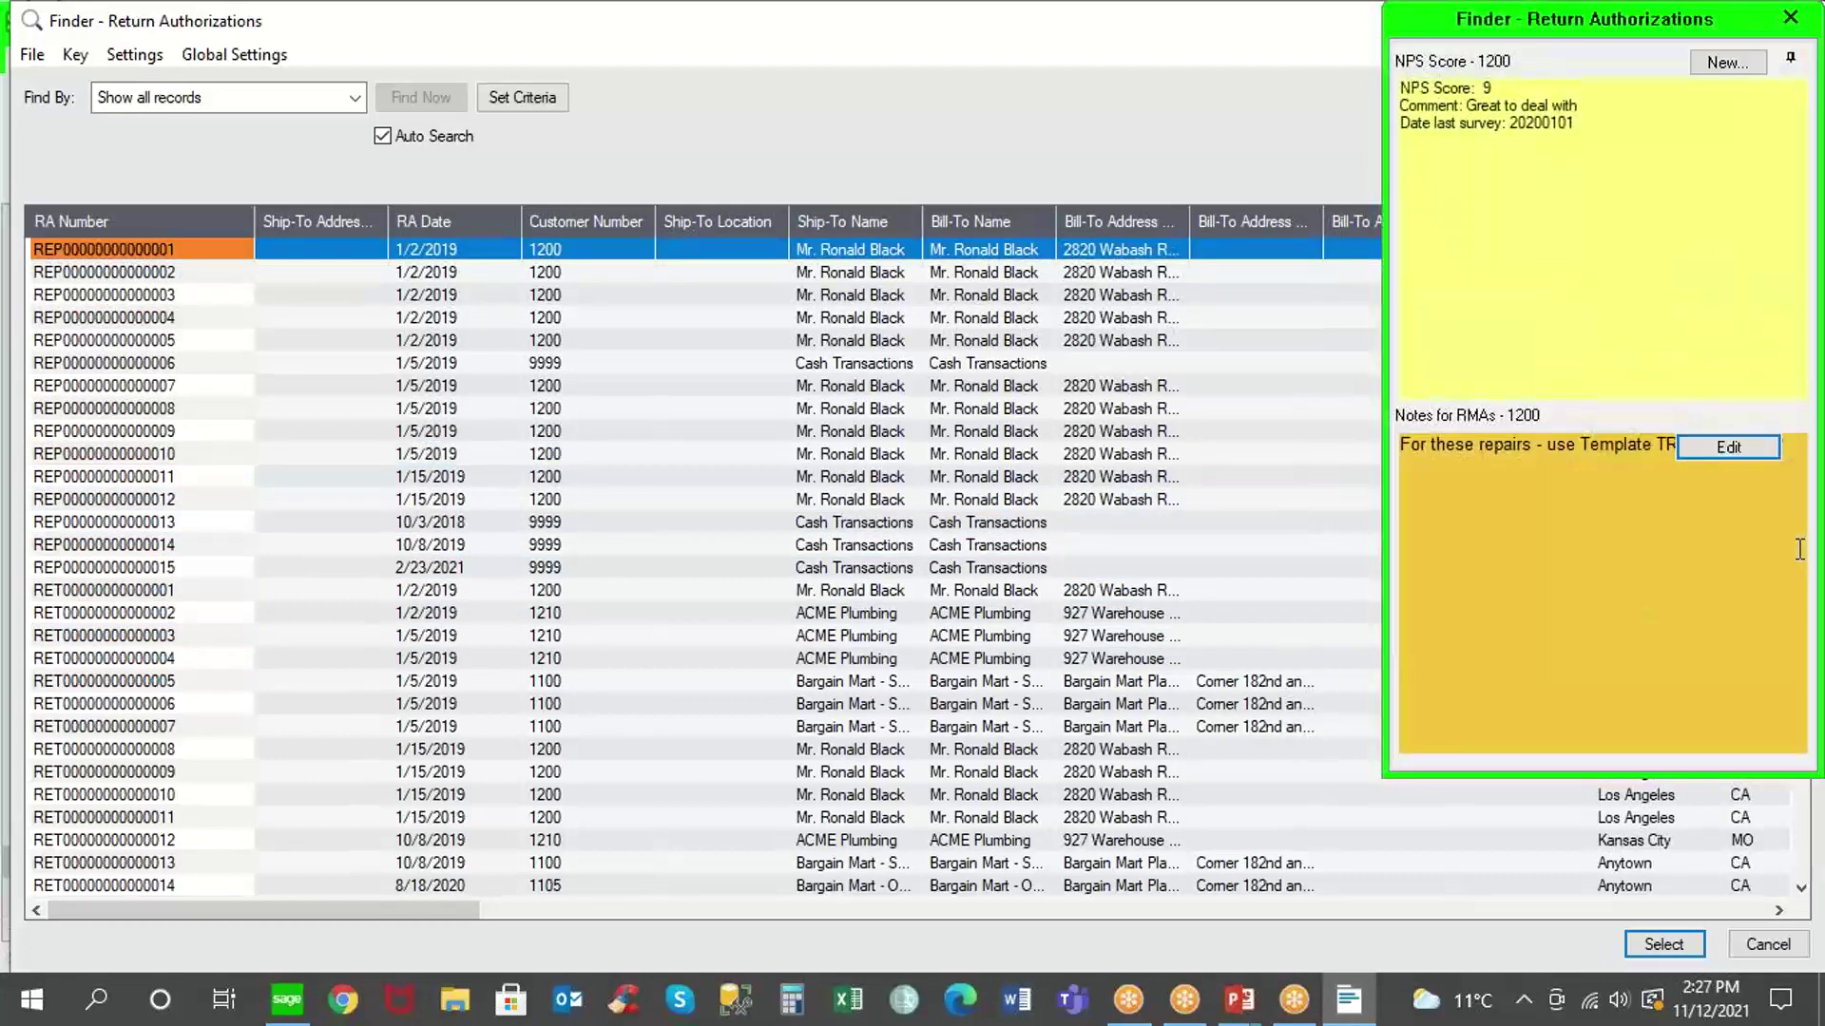
pyautogui.click(1796, 843)
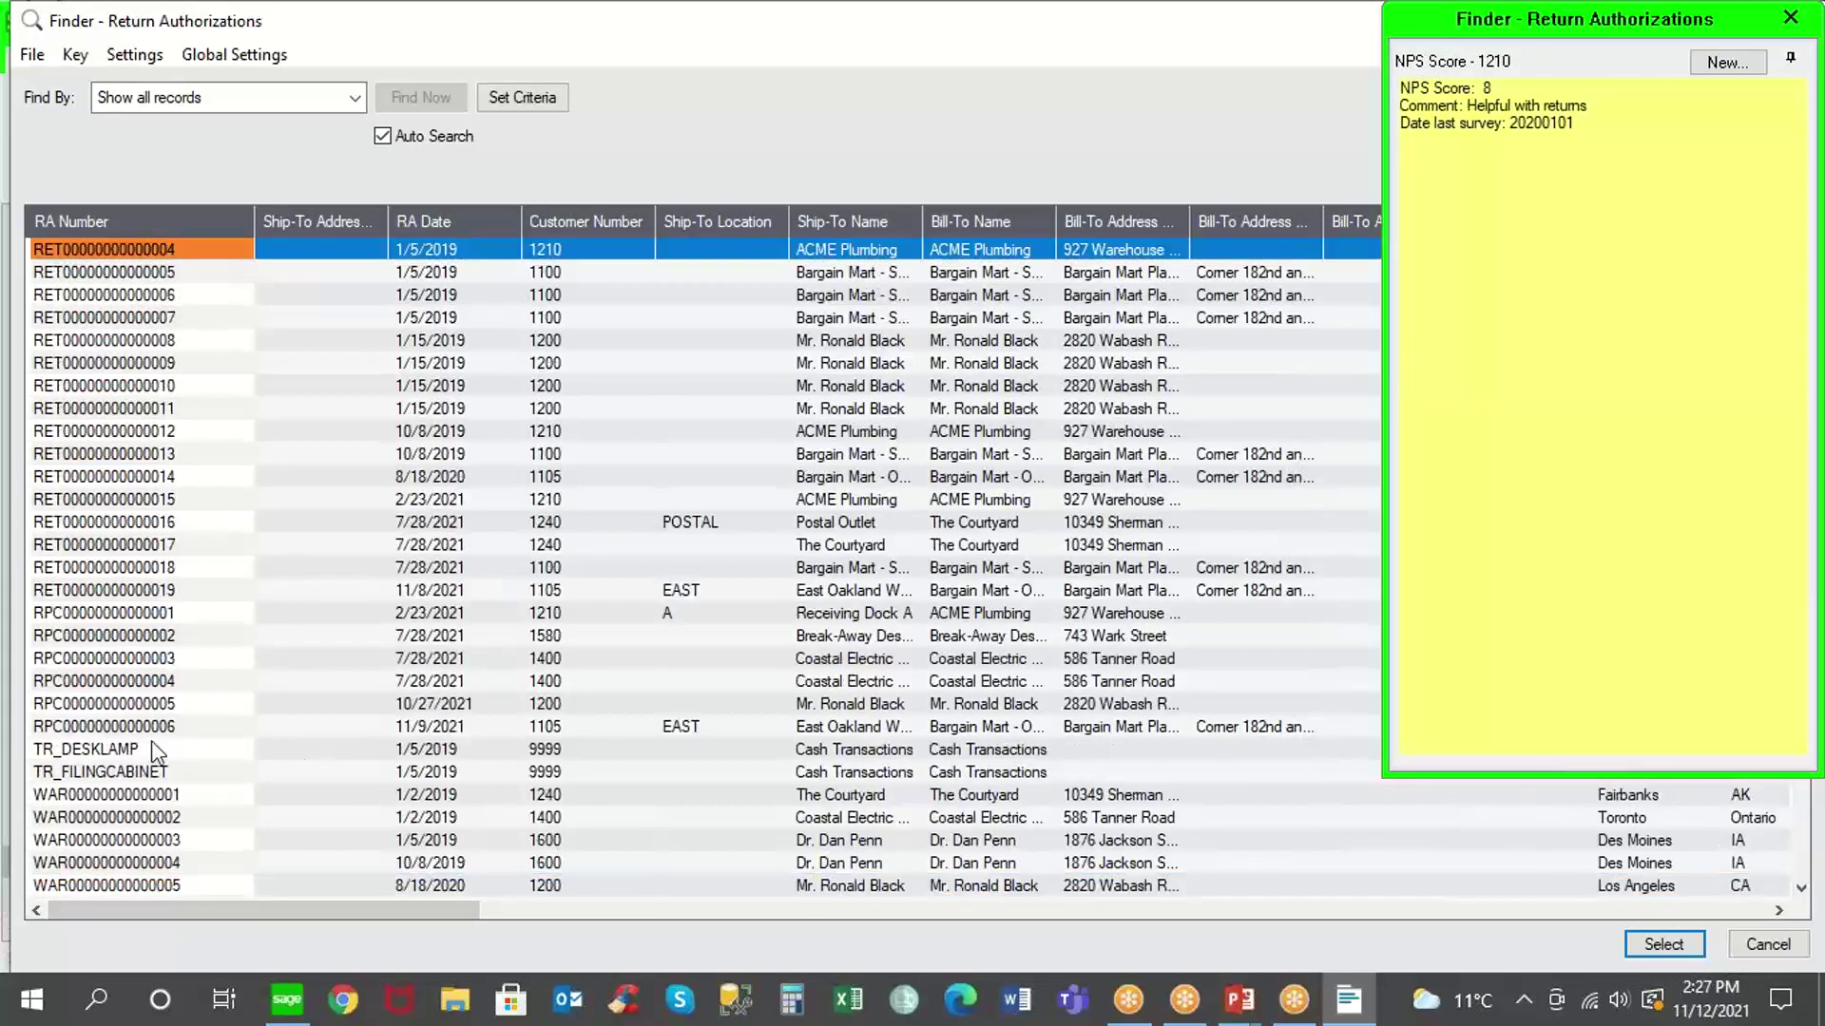
pyautogui.click(118, 660)
pyautogui.doubleClick(118, 661)
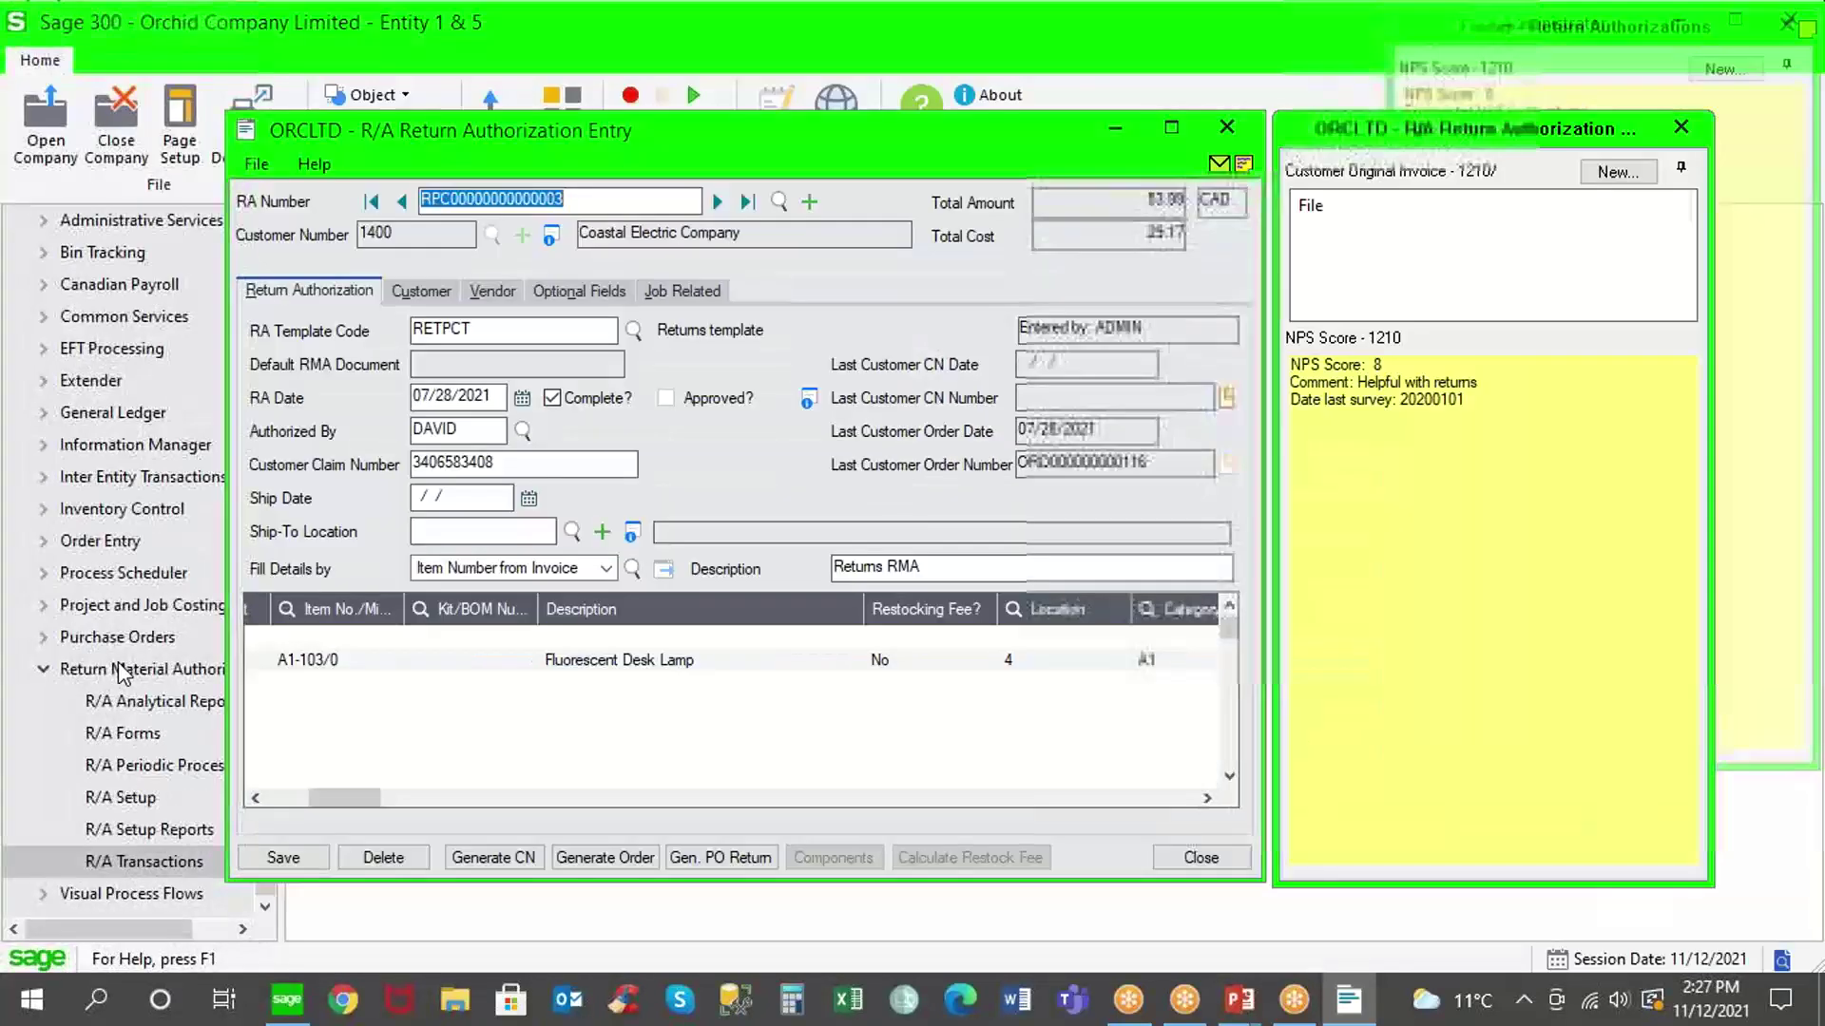
pyautogui.click(1680, 128)
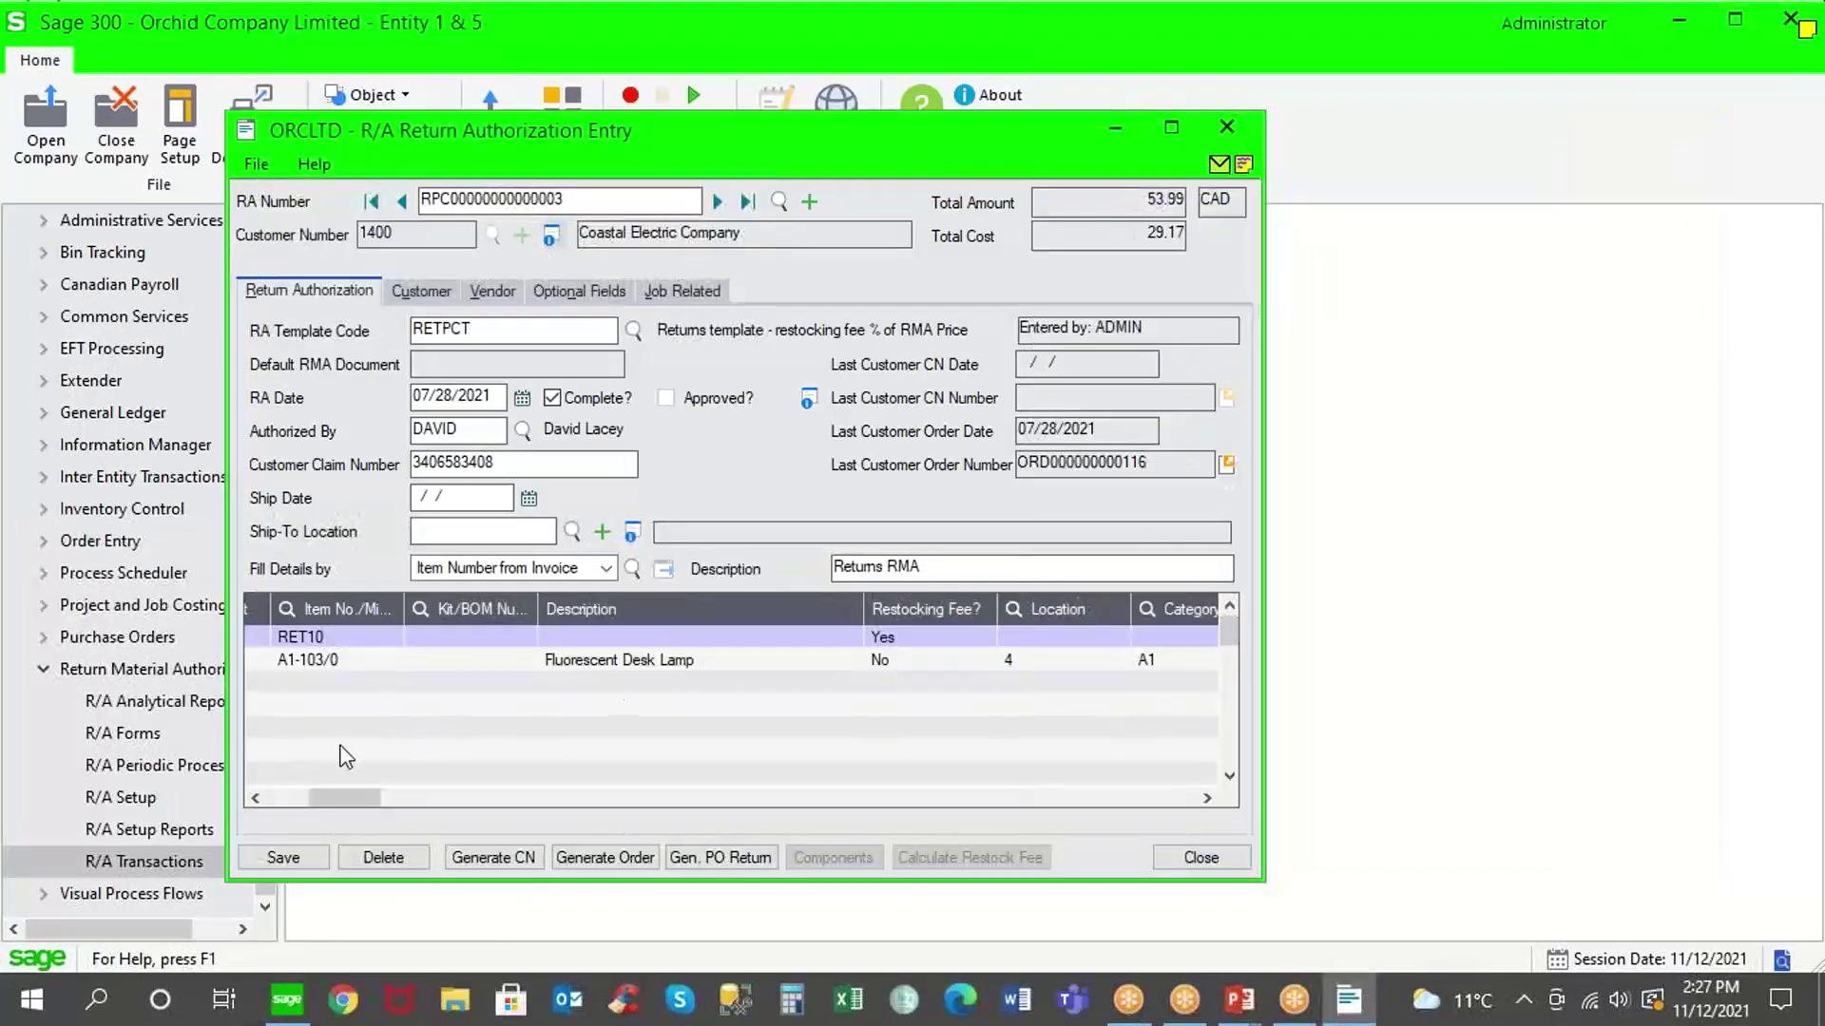
pyautogui.moveTo(344, 799); pyautogui.dragTo(303, 798)
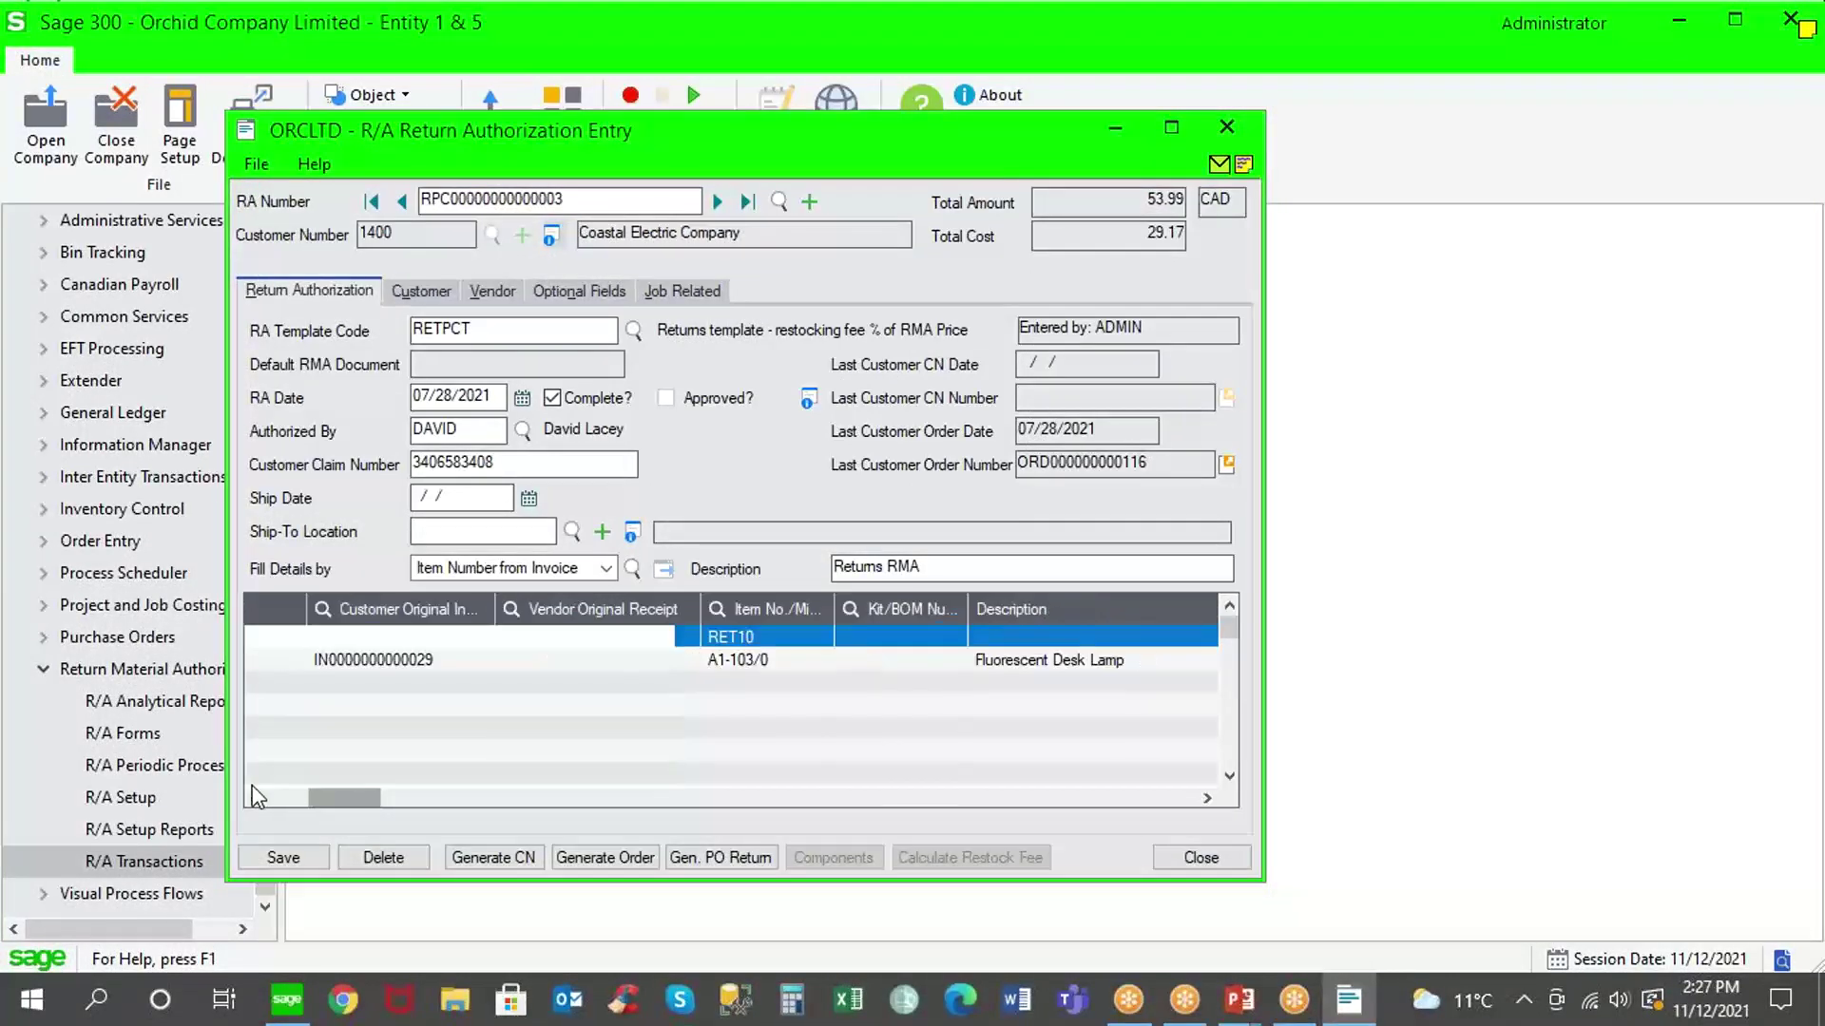
pyautogui.click(719, 201)
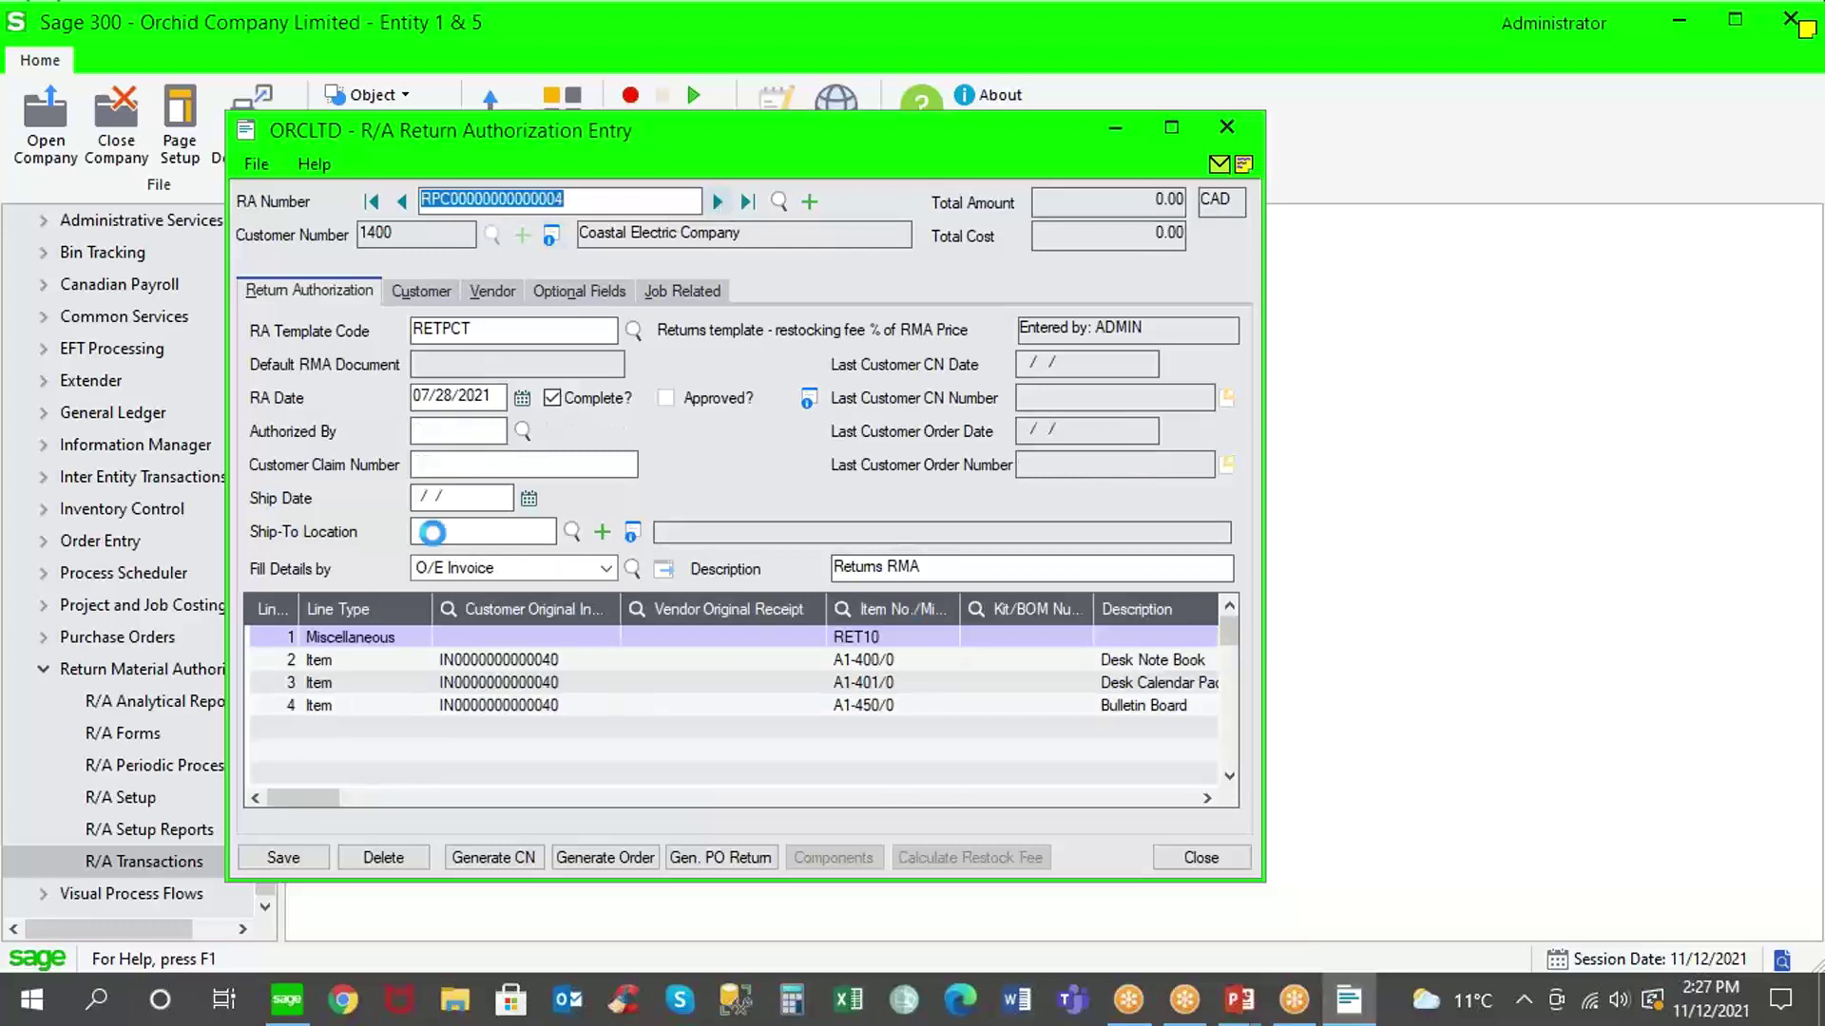
pyautogui.click(389, 633)
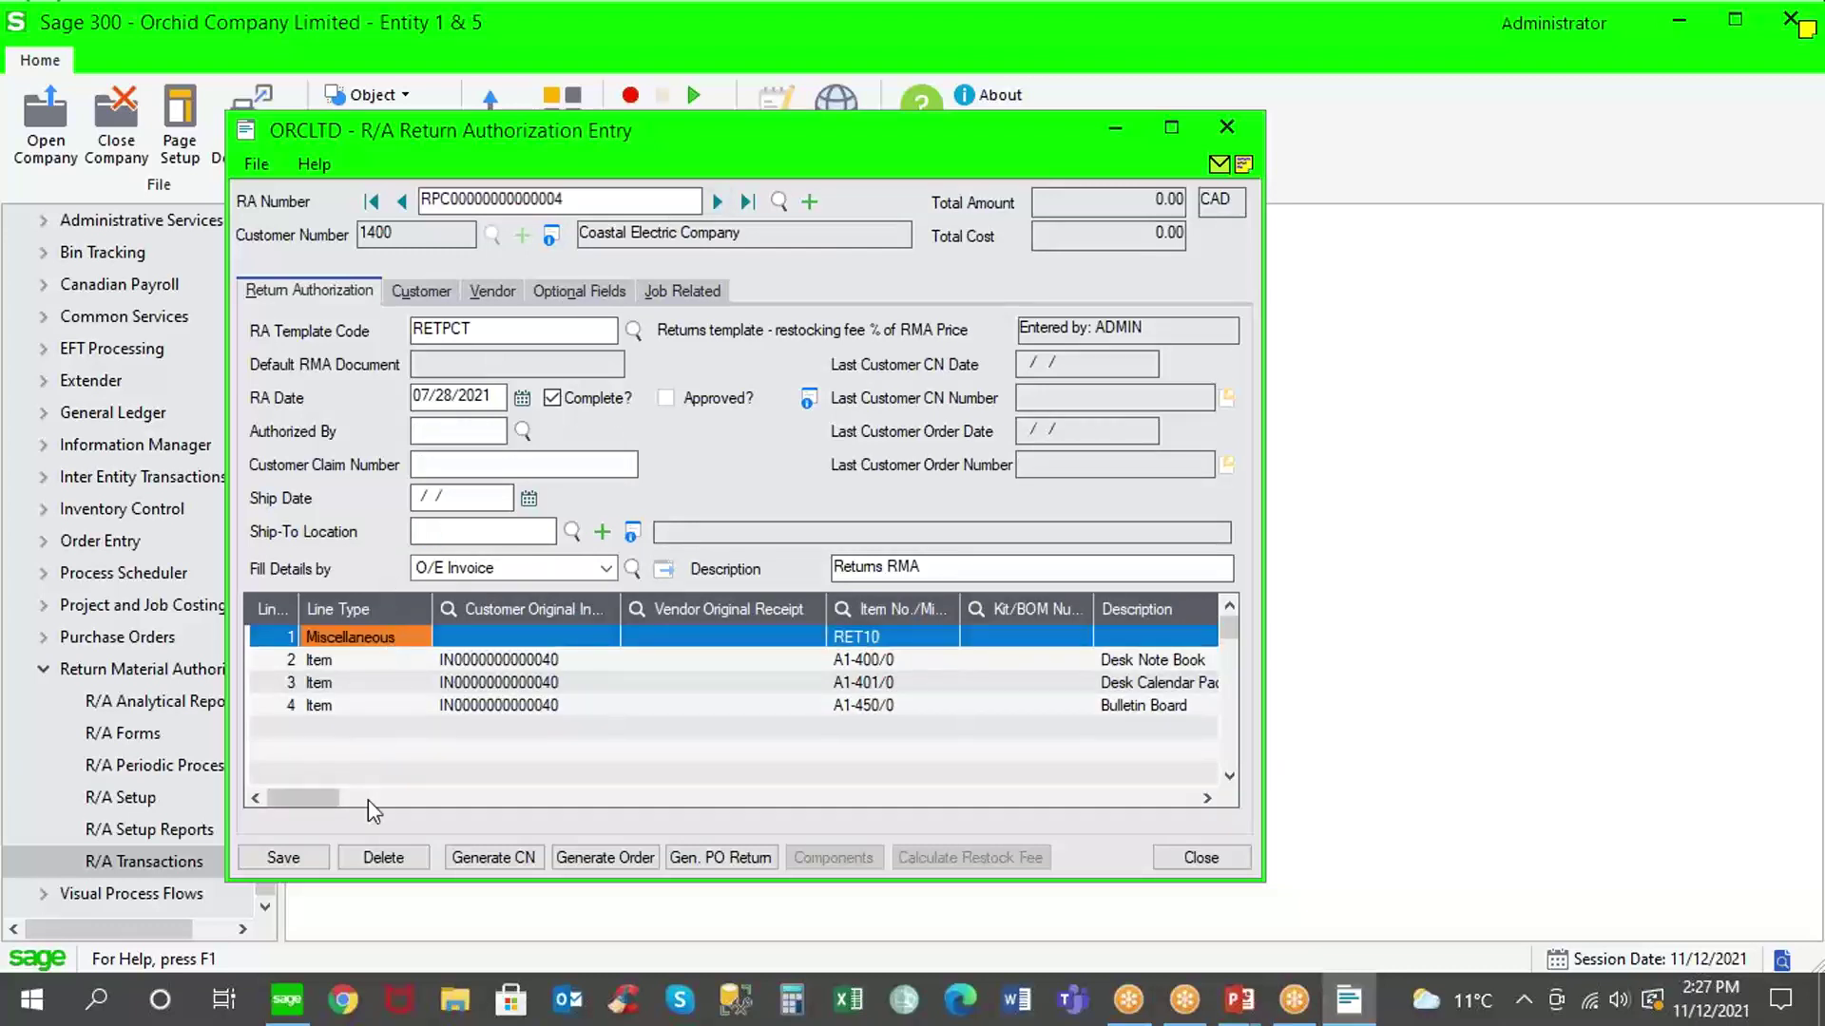
pyautogui.moveTo(351, 807); pyautogui.dragTo(670, 784)
pyautogui.click(675, 795)
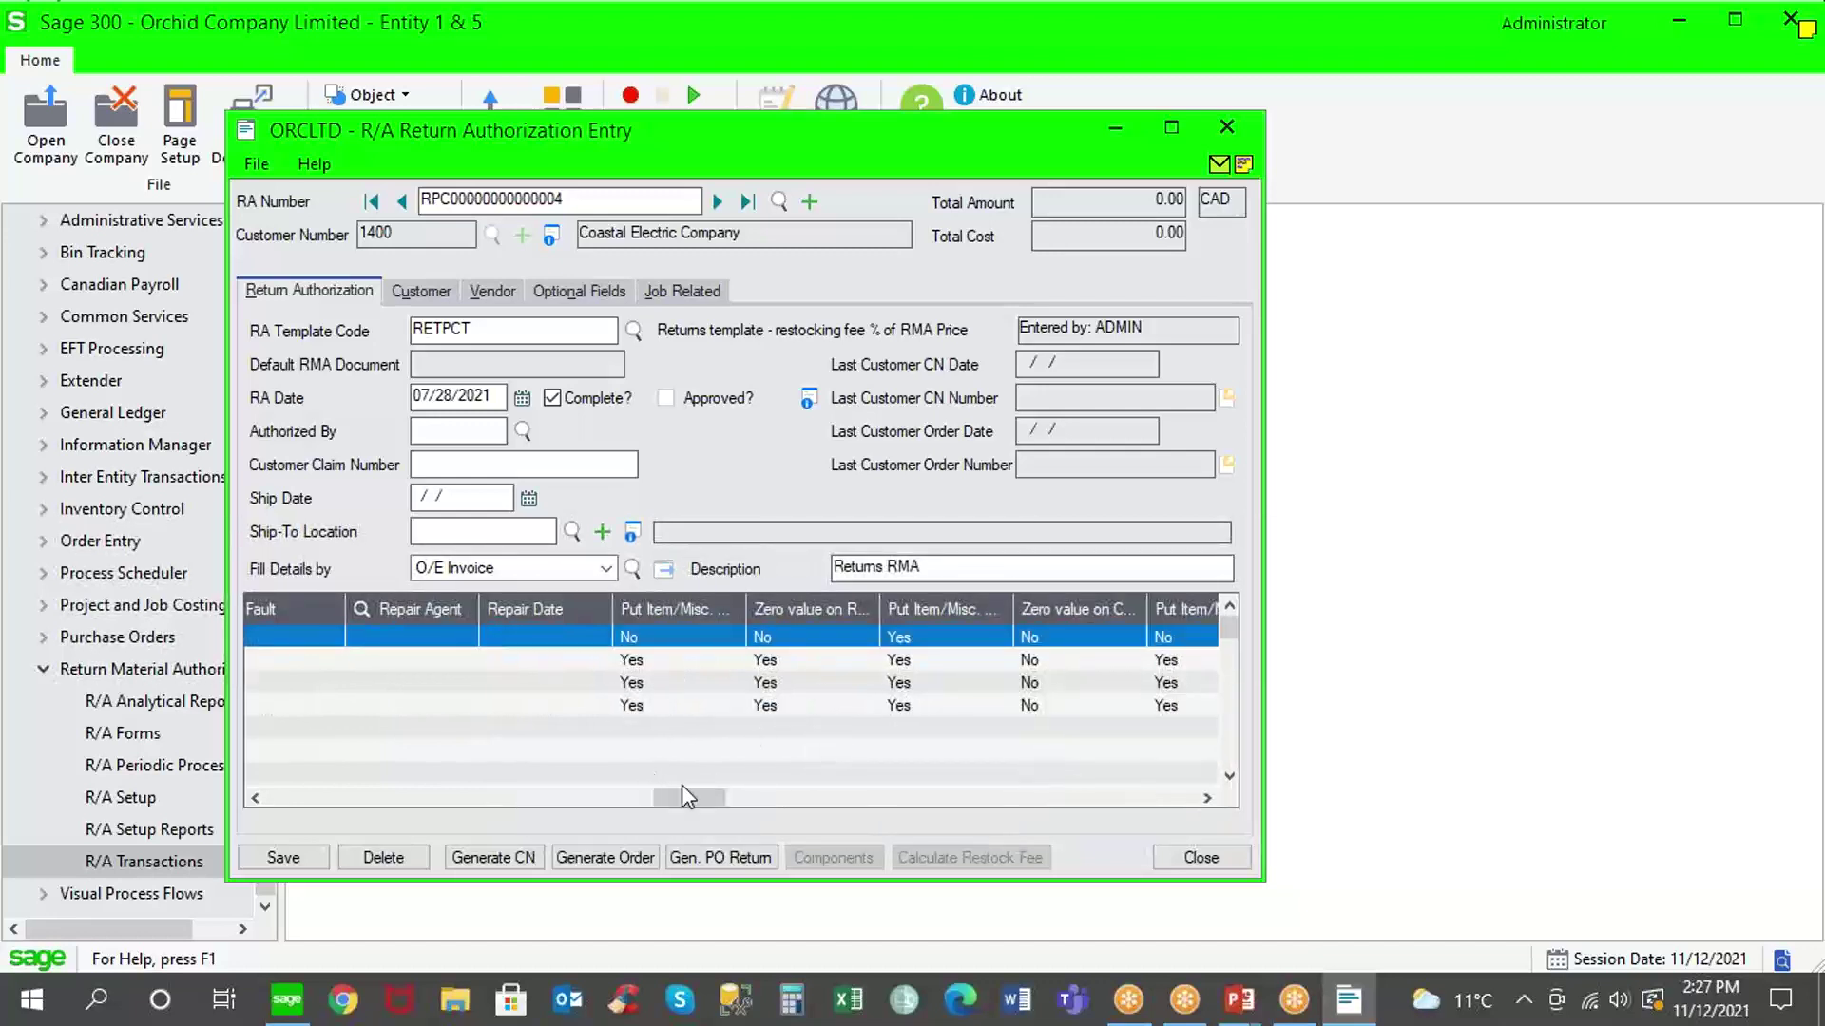
# Open the Desk Note Book line's details and set its status to BROK Broken.
pyautogui.click(282, 663)
pyautogui.click(283, 666)
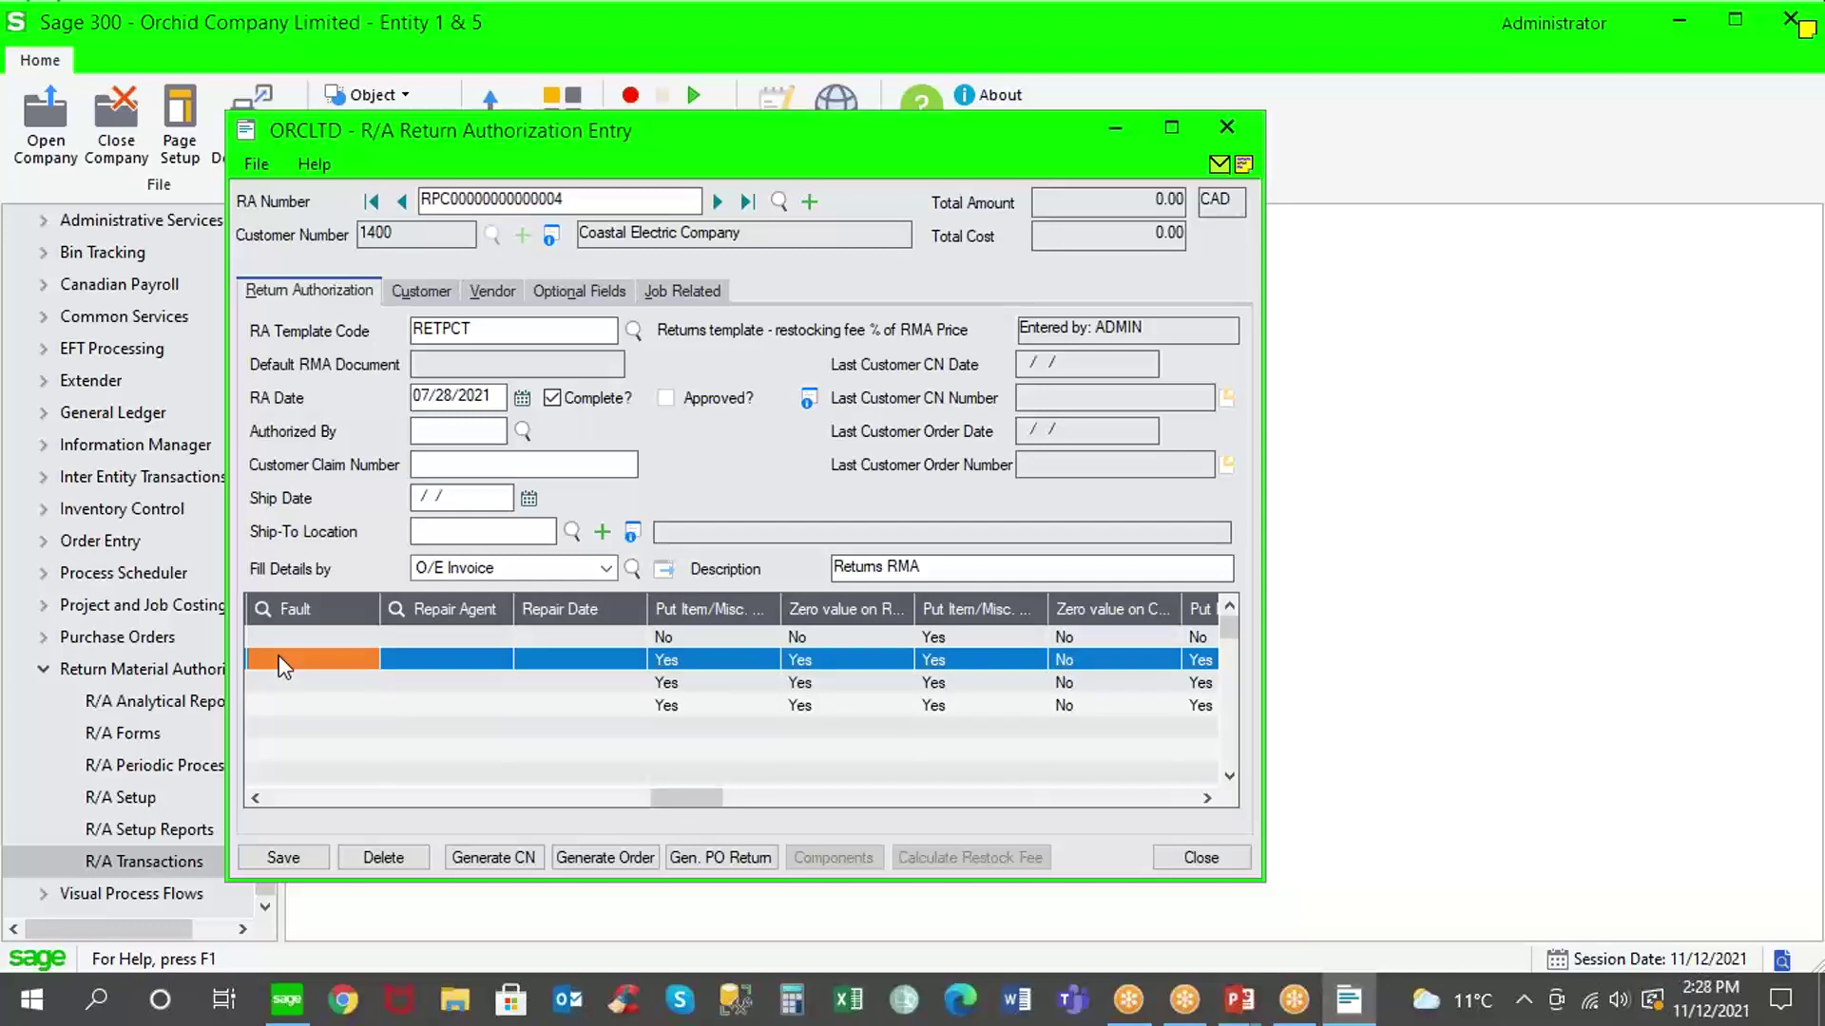
pyautogui.doubleClick(280, 658)
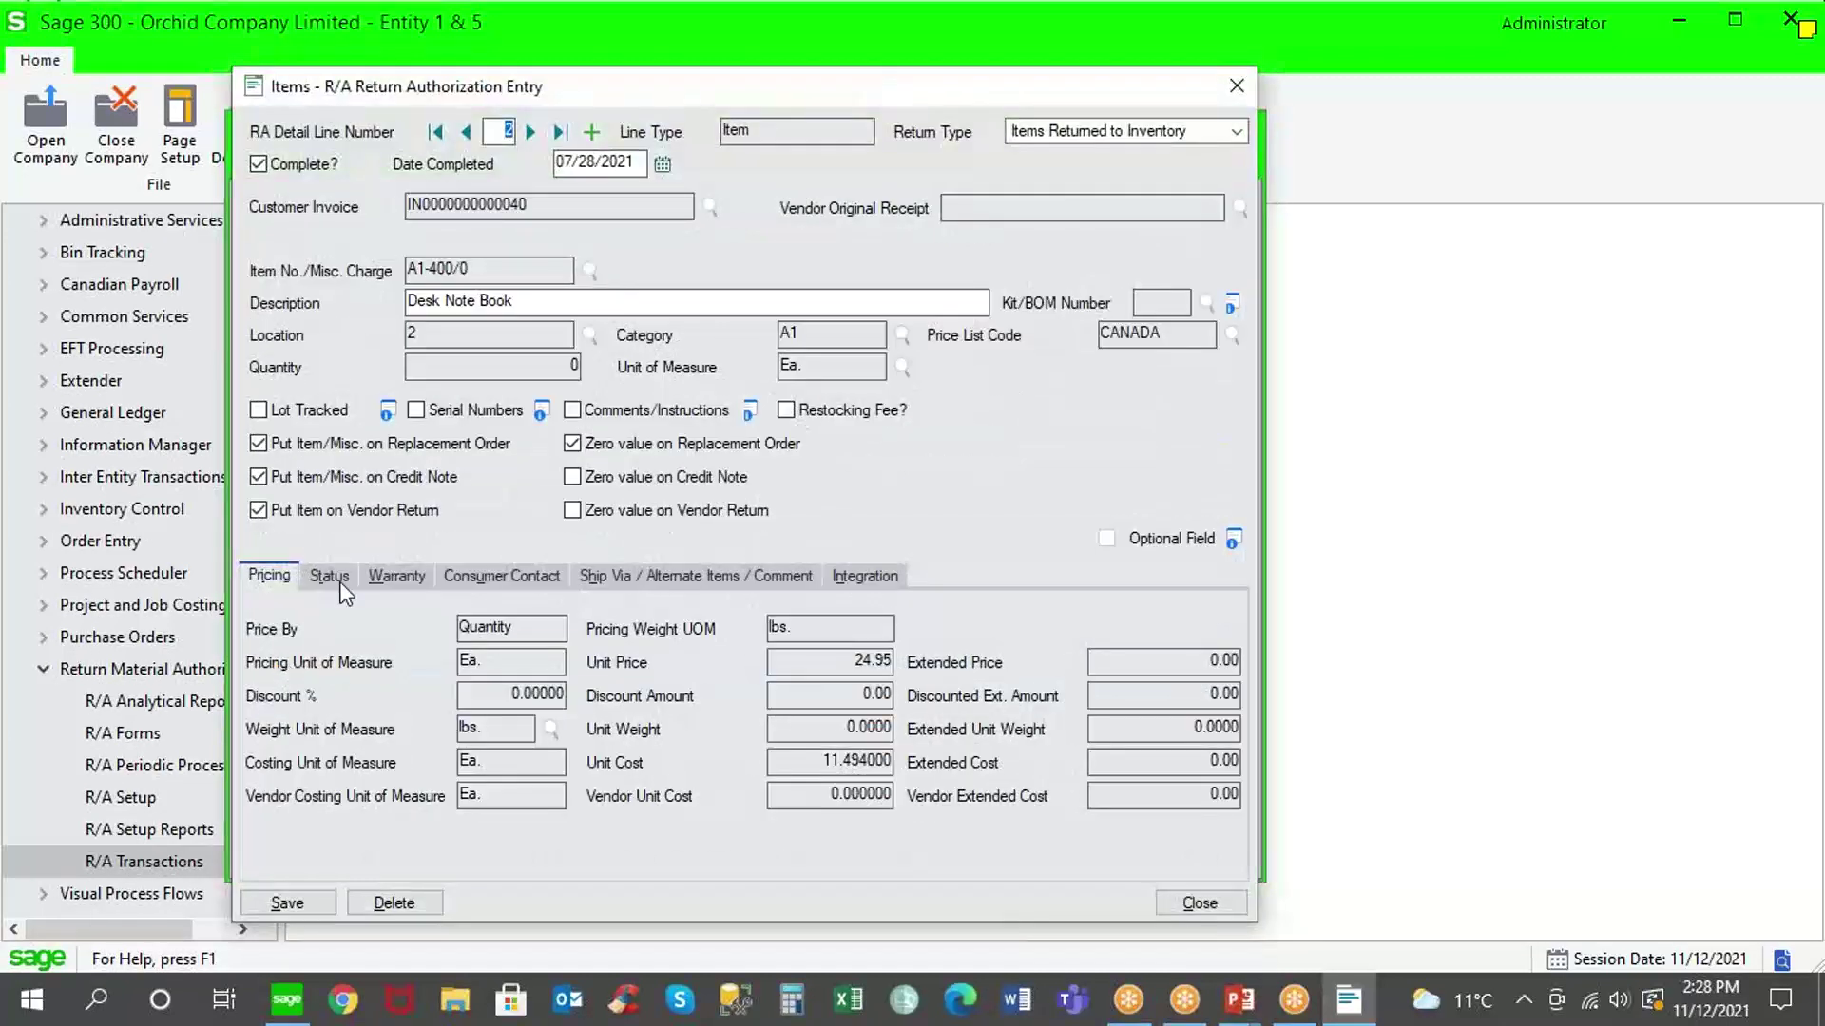
pyautogui.click(340, 571)
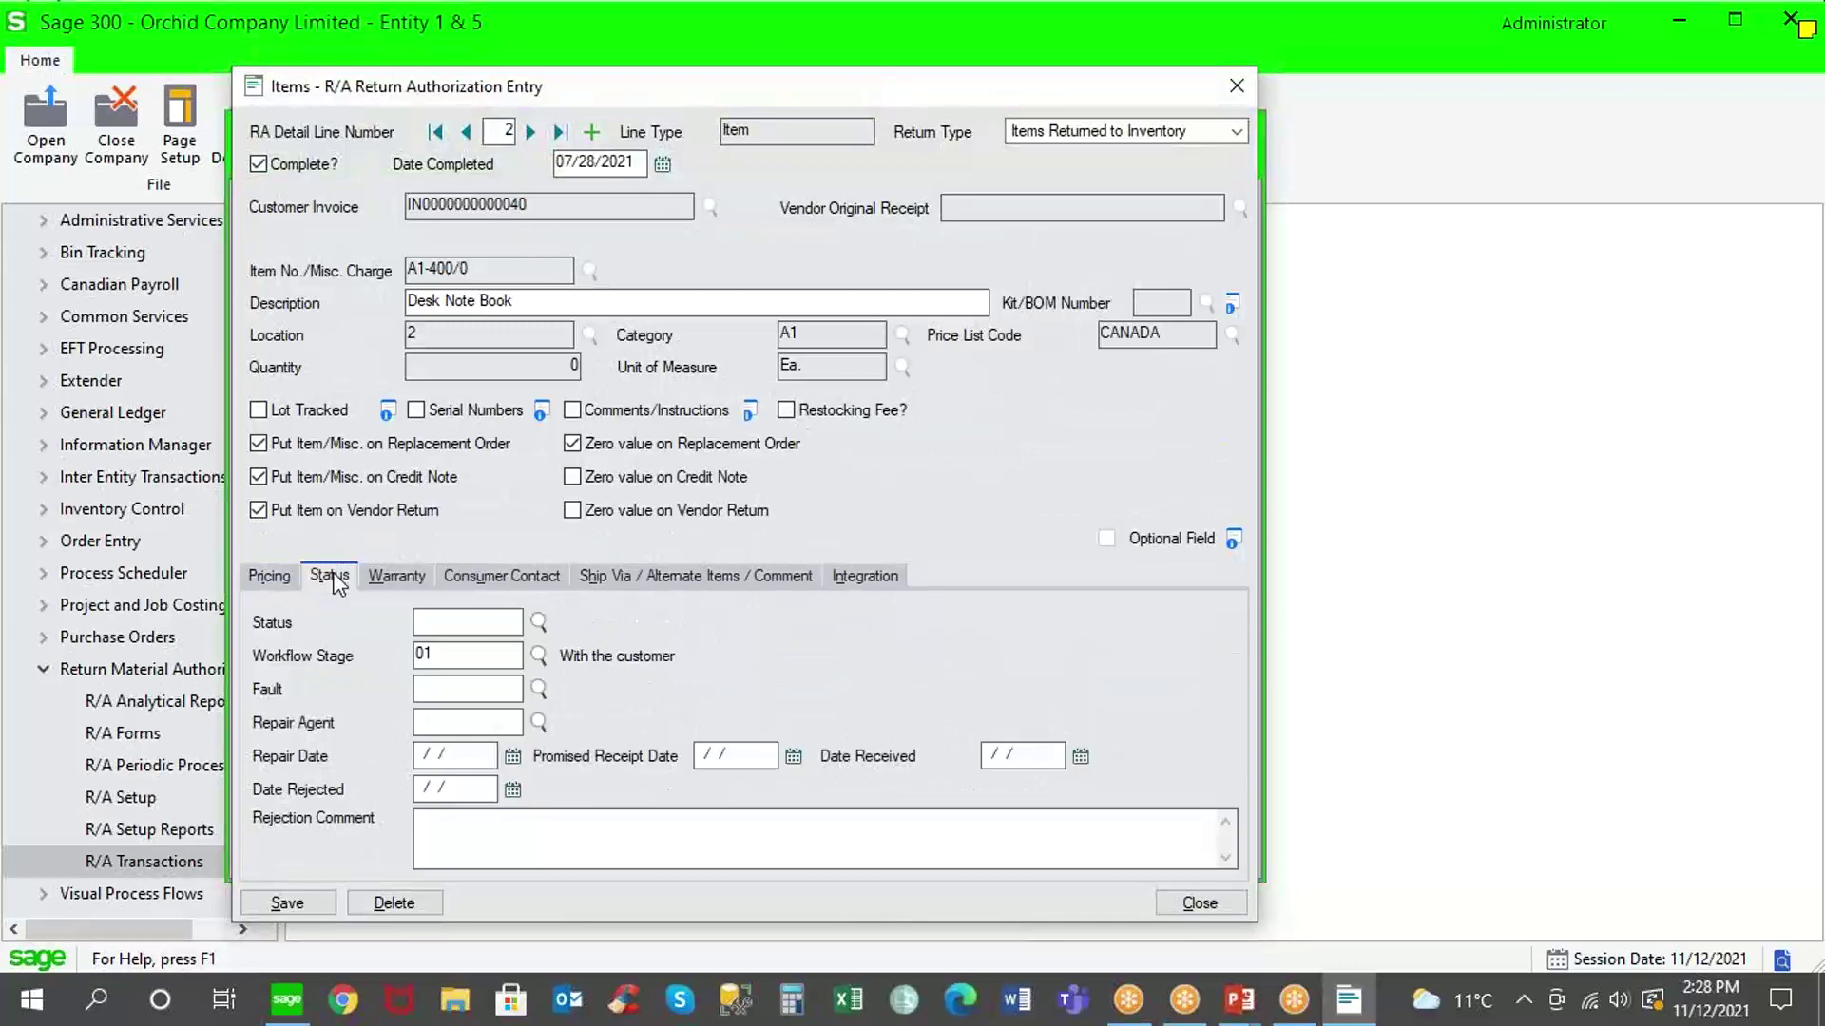
pyautogui.click(539, 621)
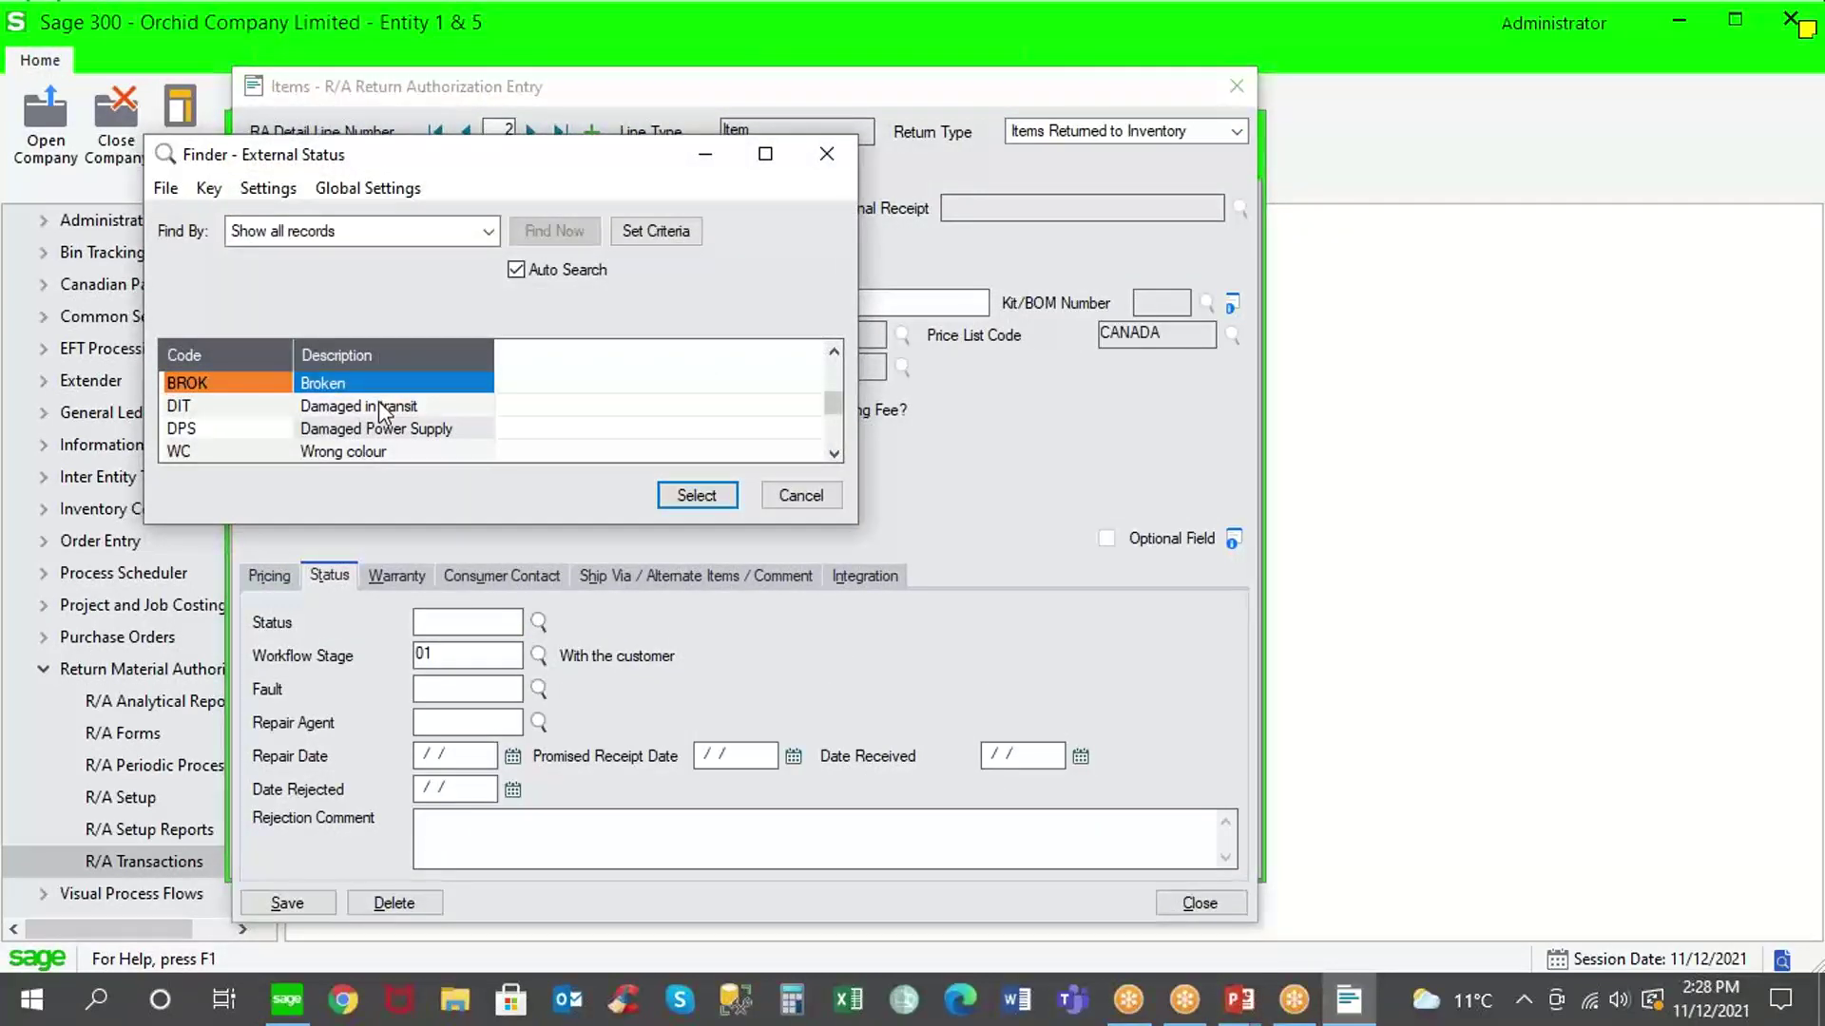
pyautogui.doubleClick(379, 388)
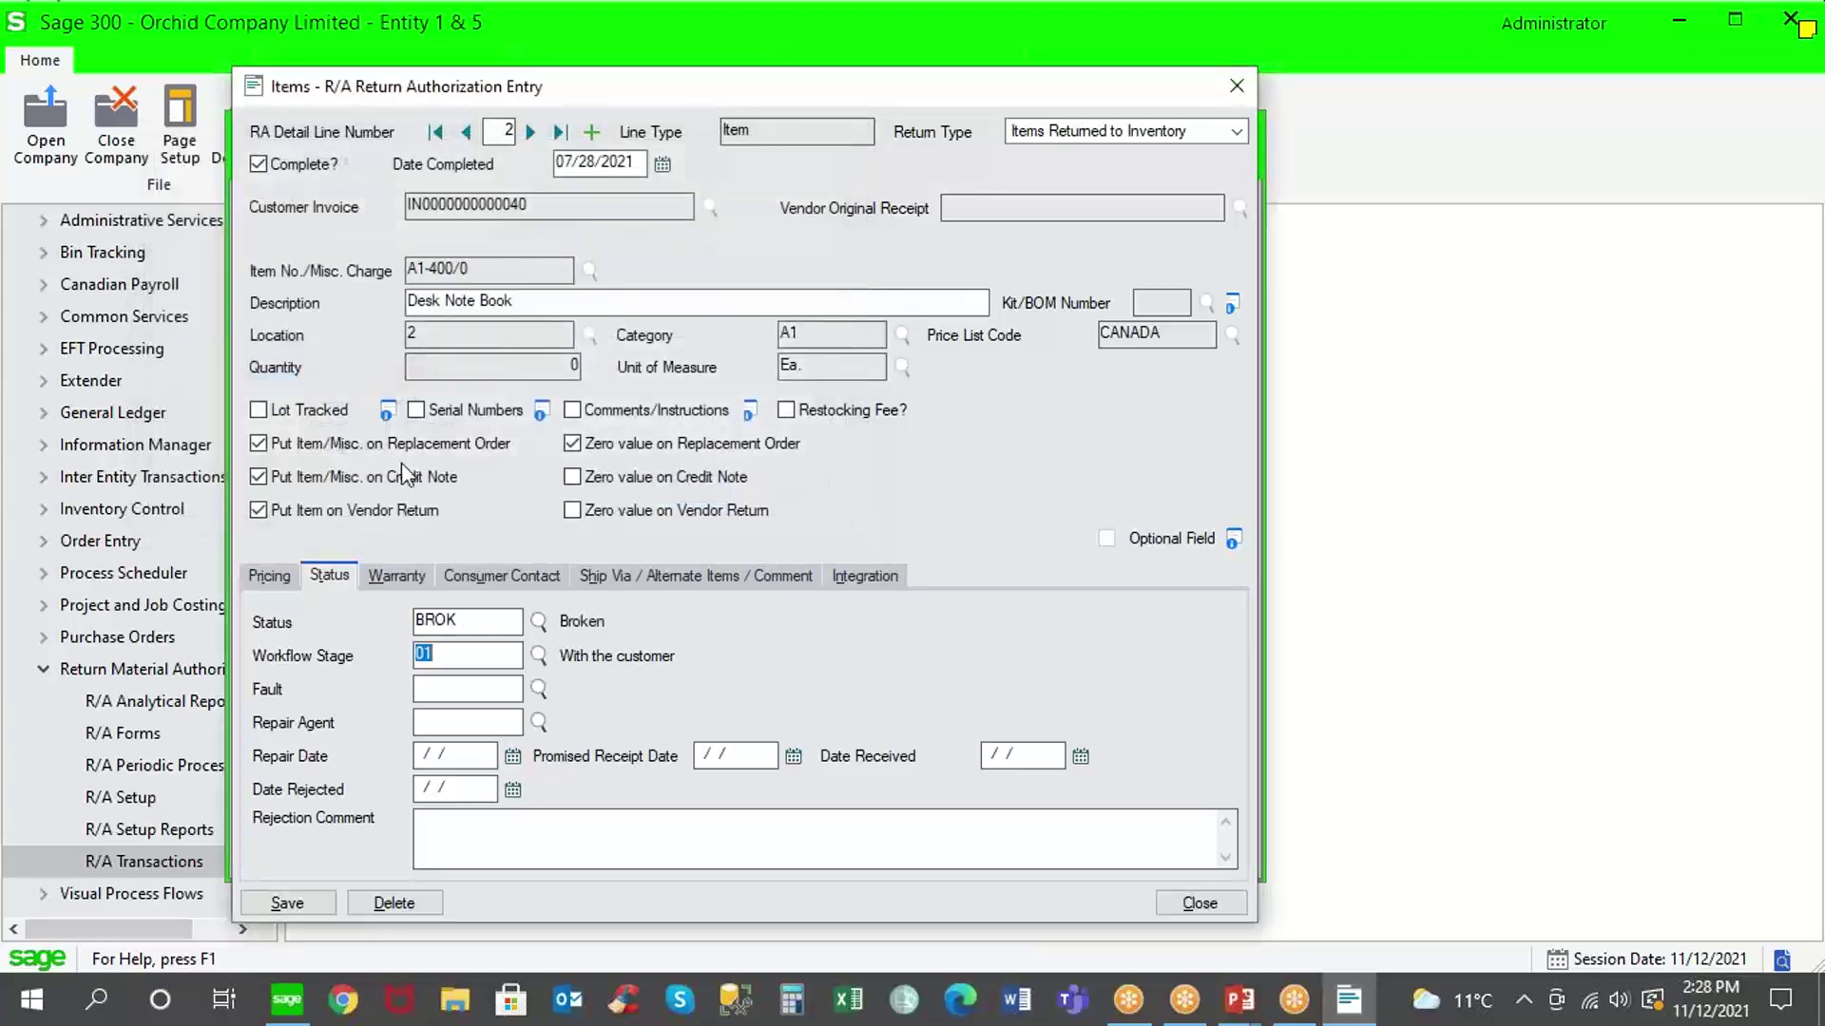
# Set workflow stage 03 Being inspected and fault 03 Damaged seal, then save the line.
pyautogui.click(539, 655)
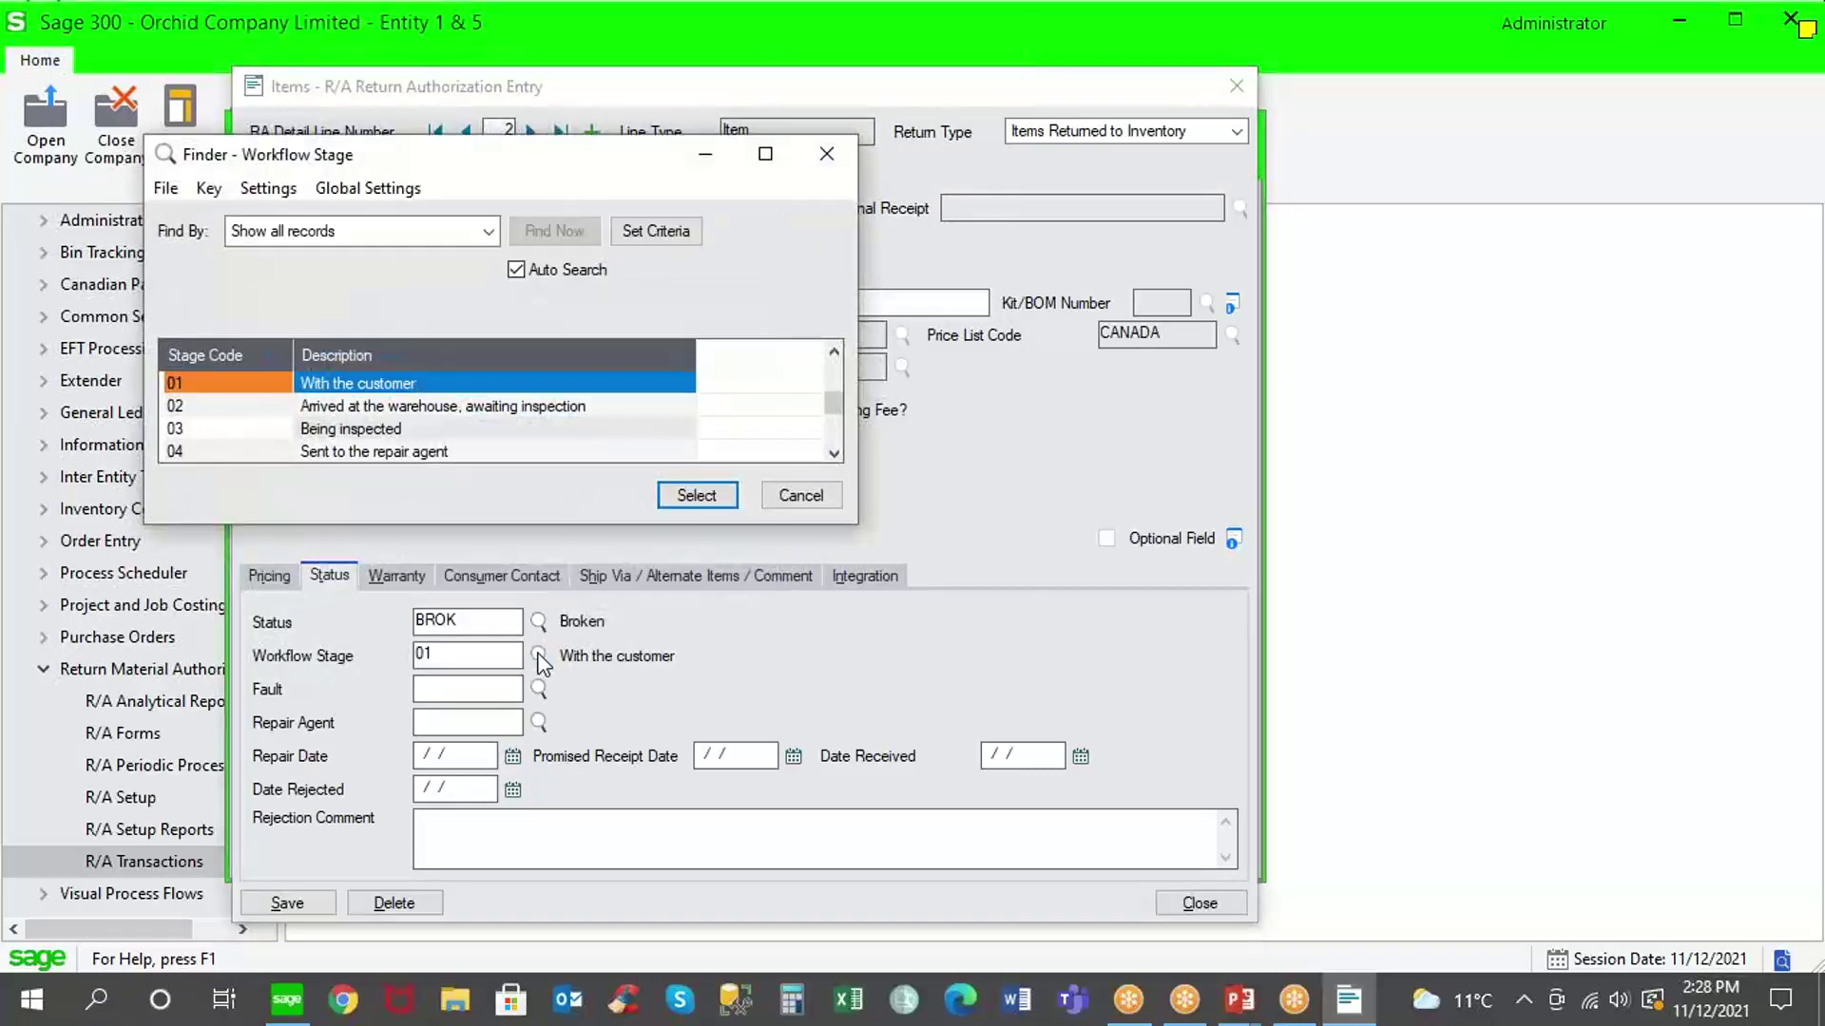
pyautogui.doubleClick(390, 406)
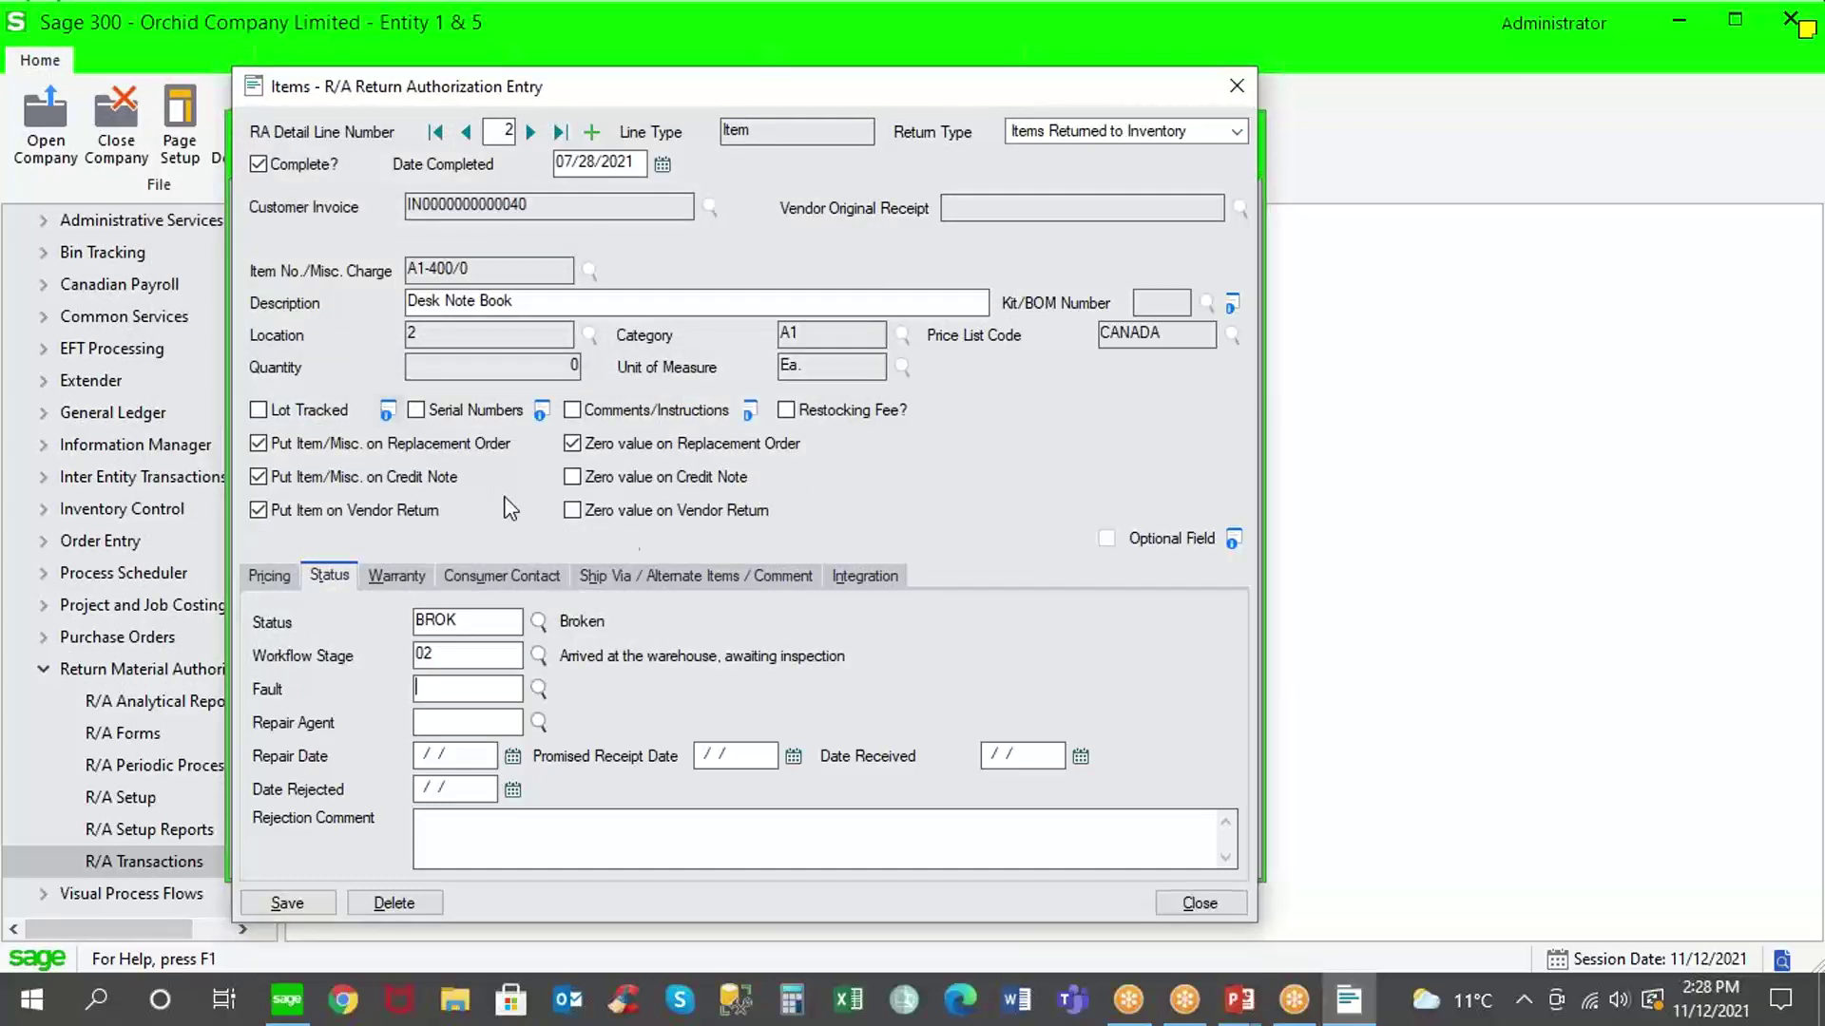
pyautogui.click(537, 653)
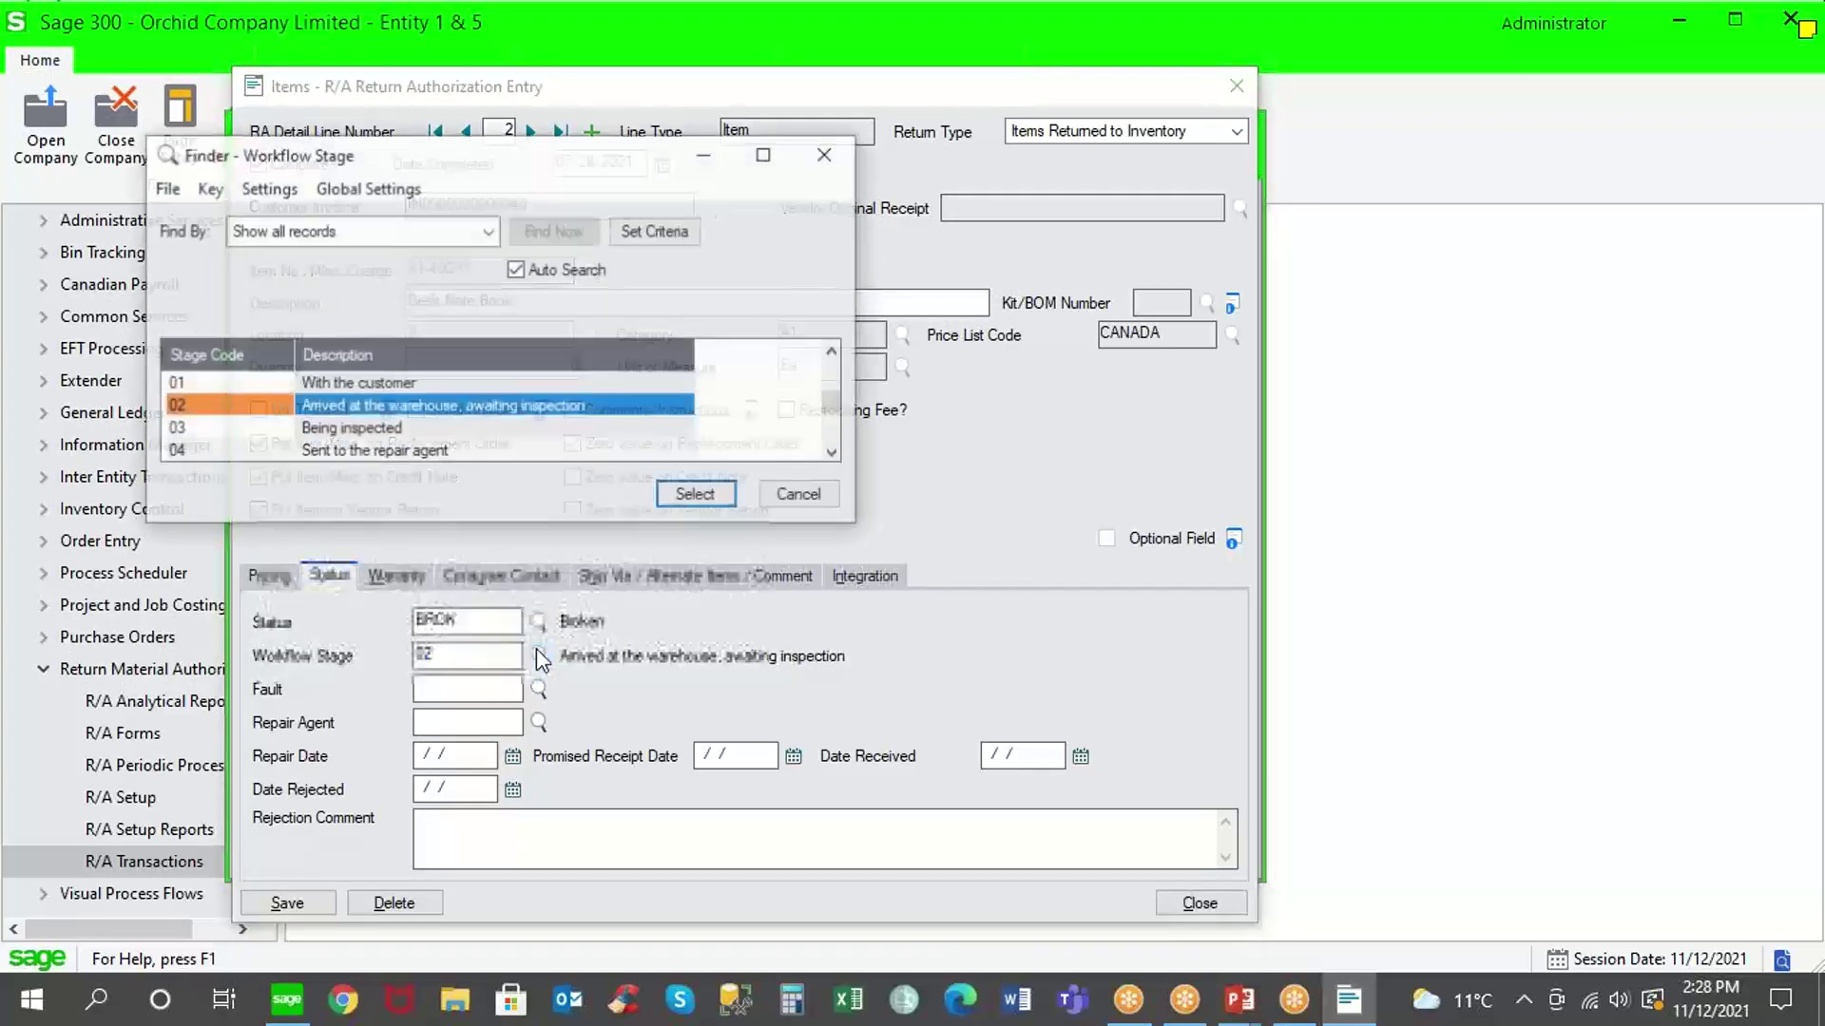
pyautogui.click(383, 430)
pyautogui.doubleClick(383, 430)
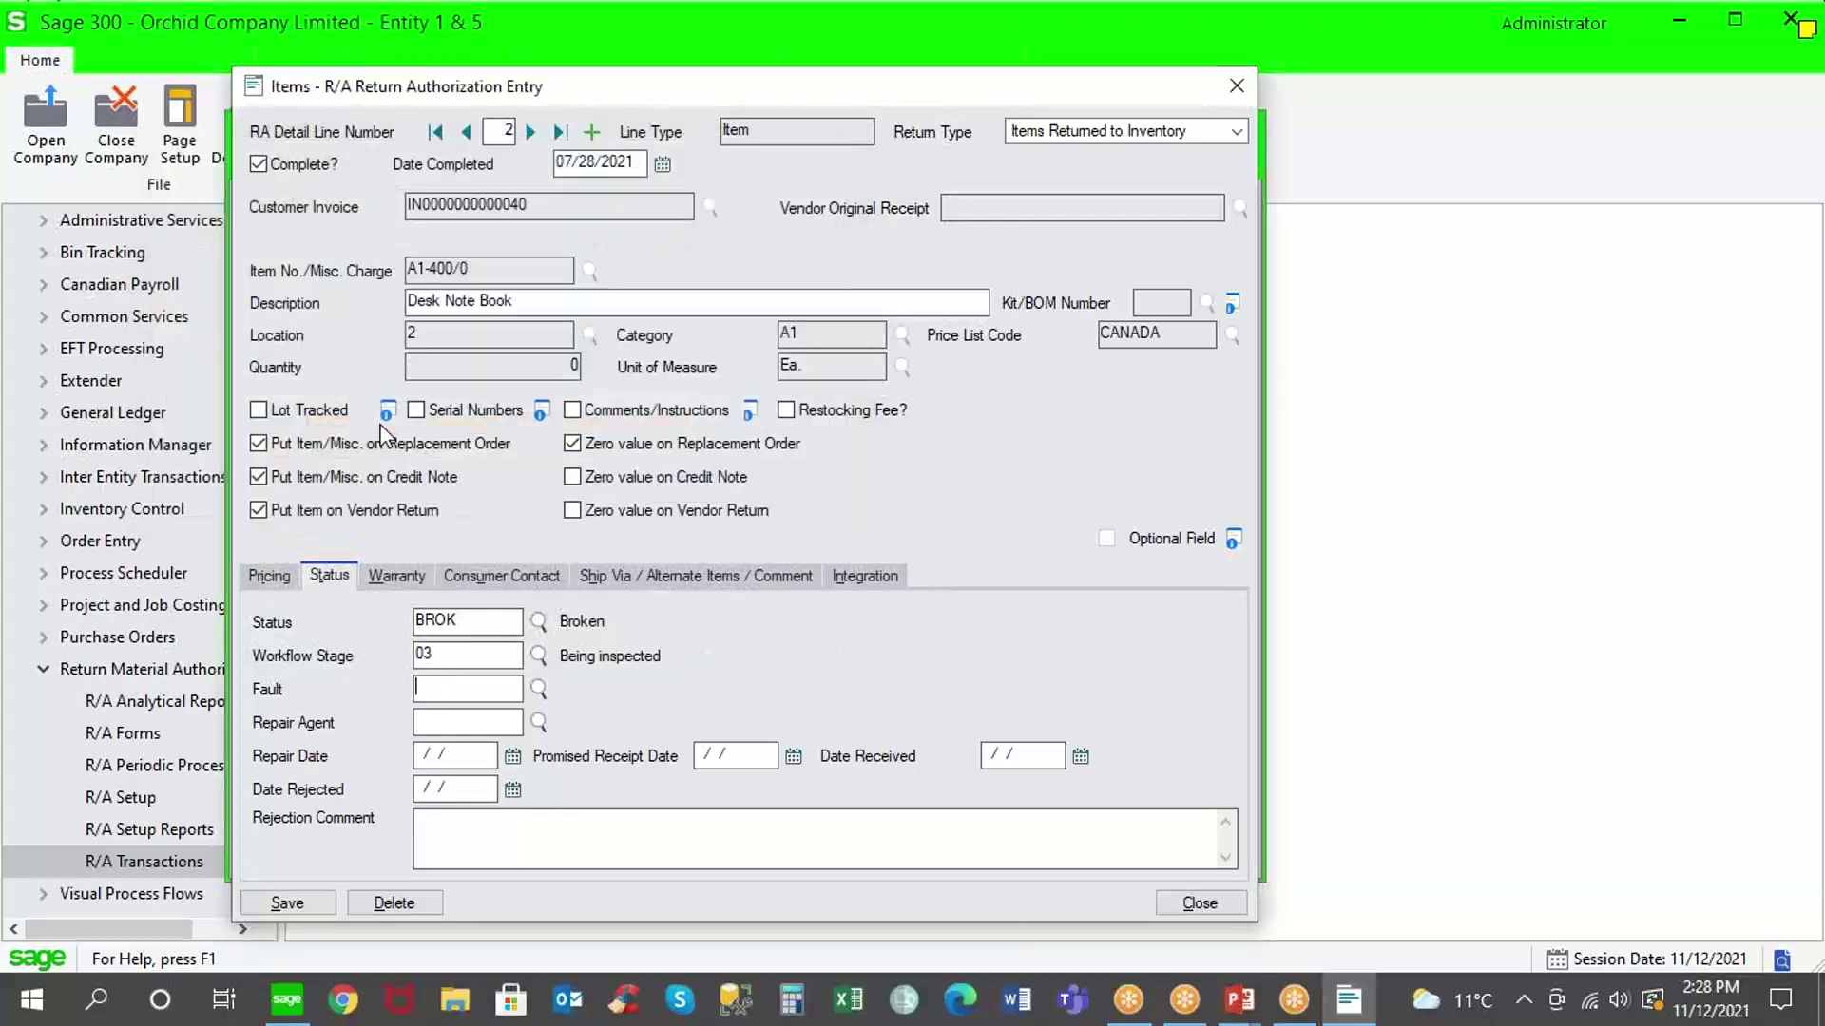
pyautogui.click(538, 689)
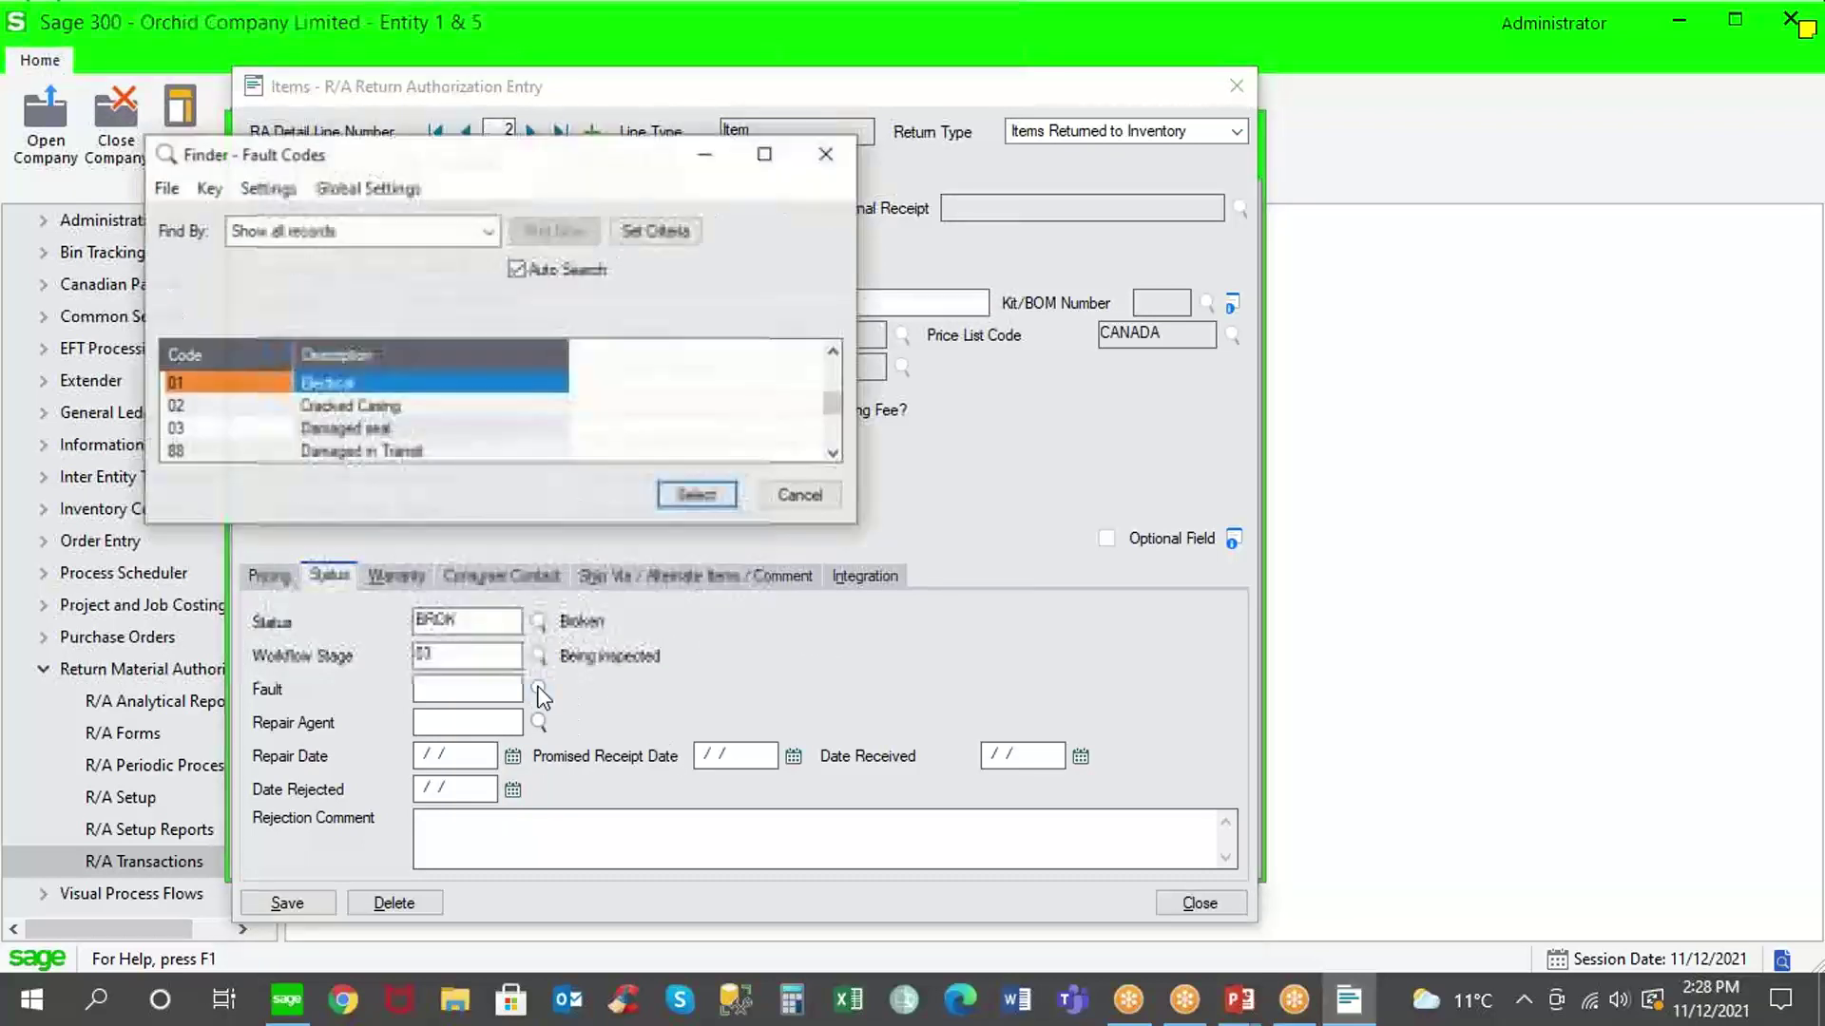
pyautogui.click(379, 430)
pyautogui.doubleClick(378, 430)
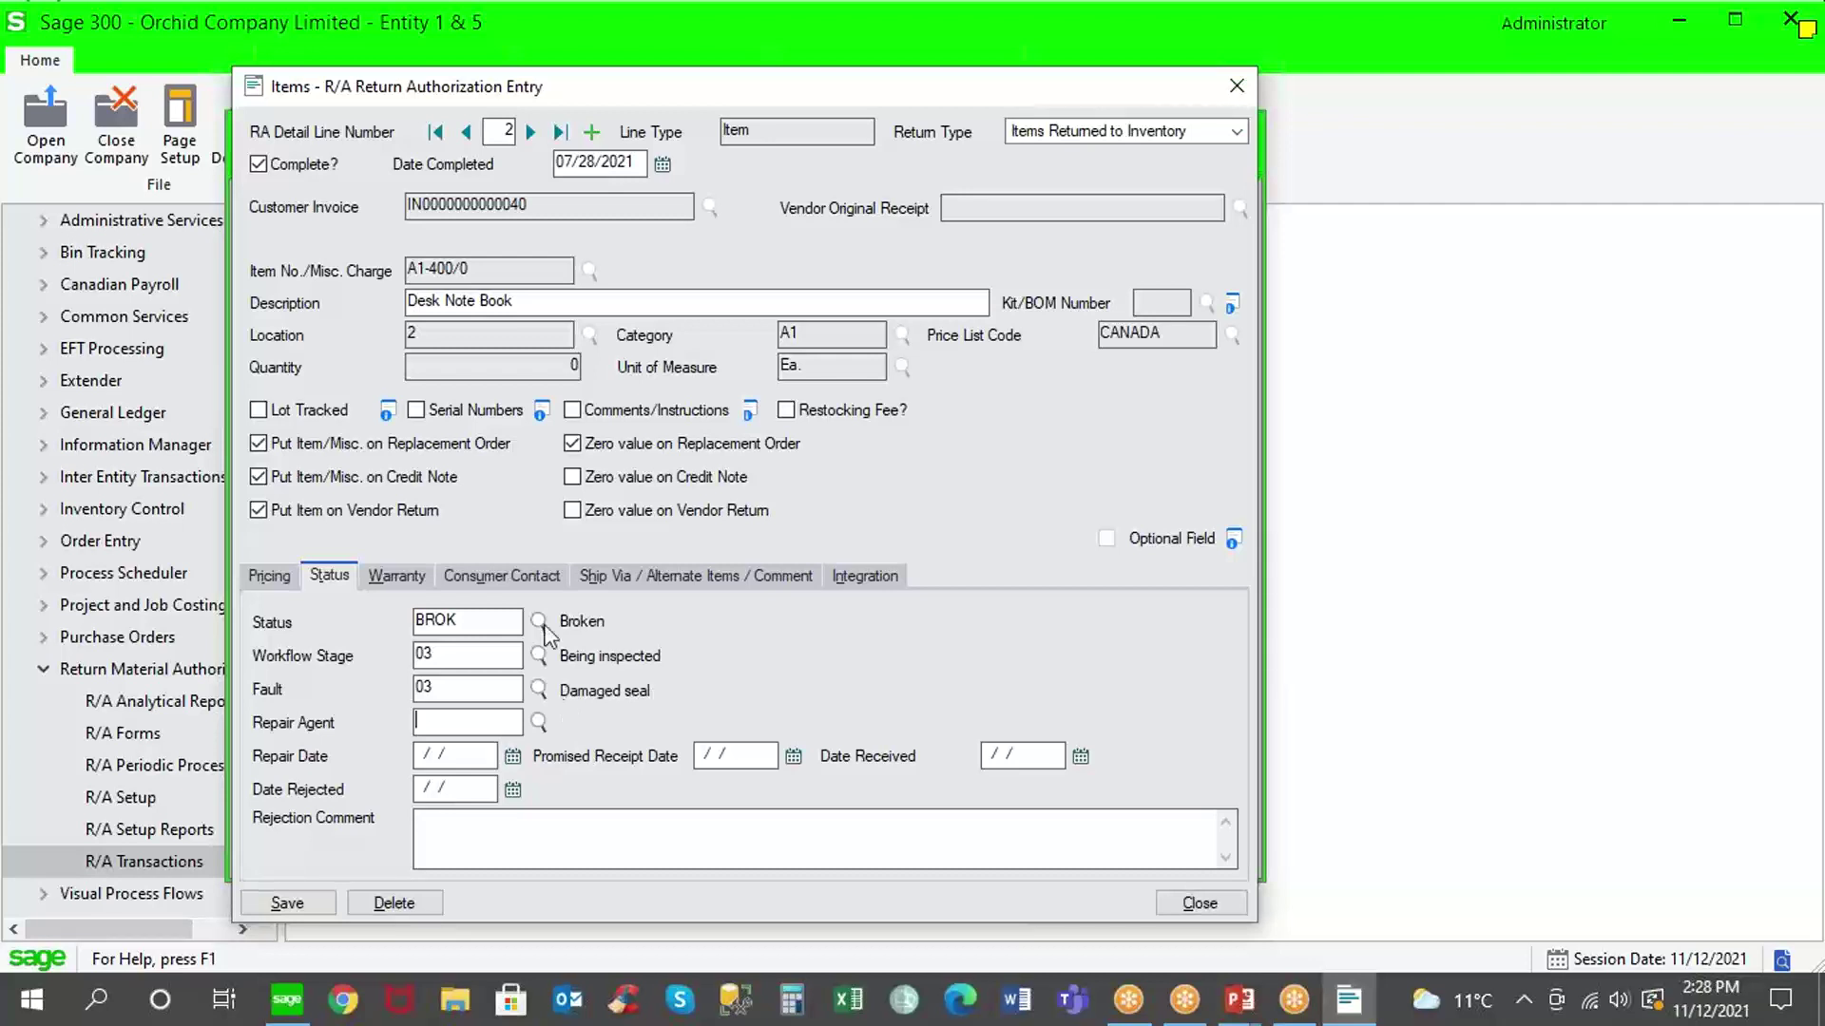
pyautogui.click(304, 905)
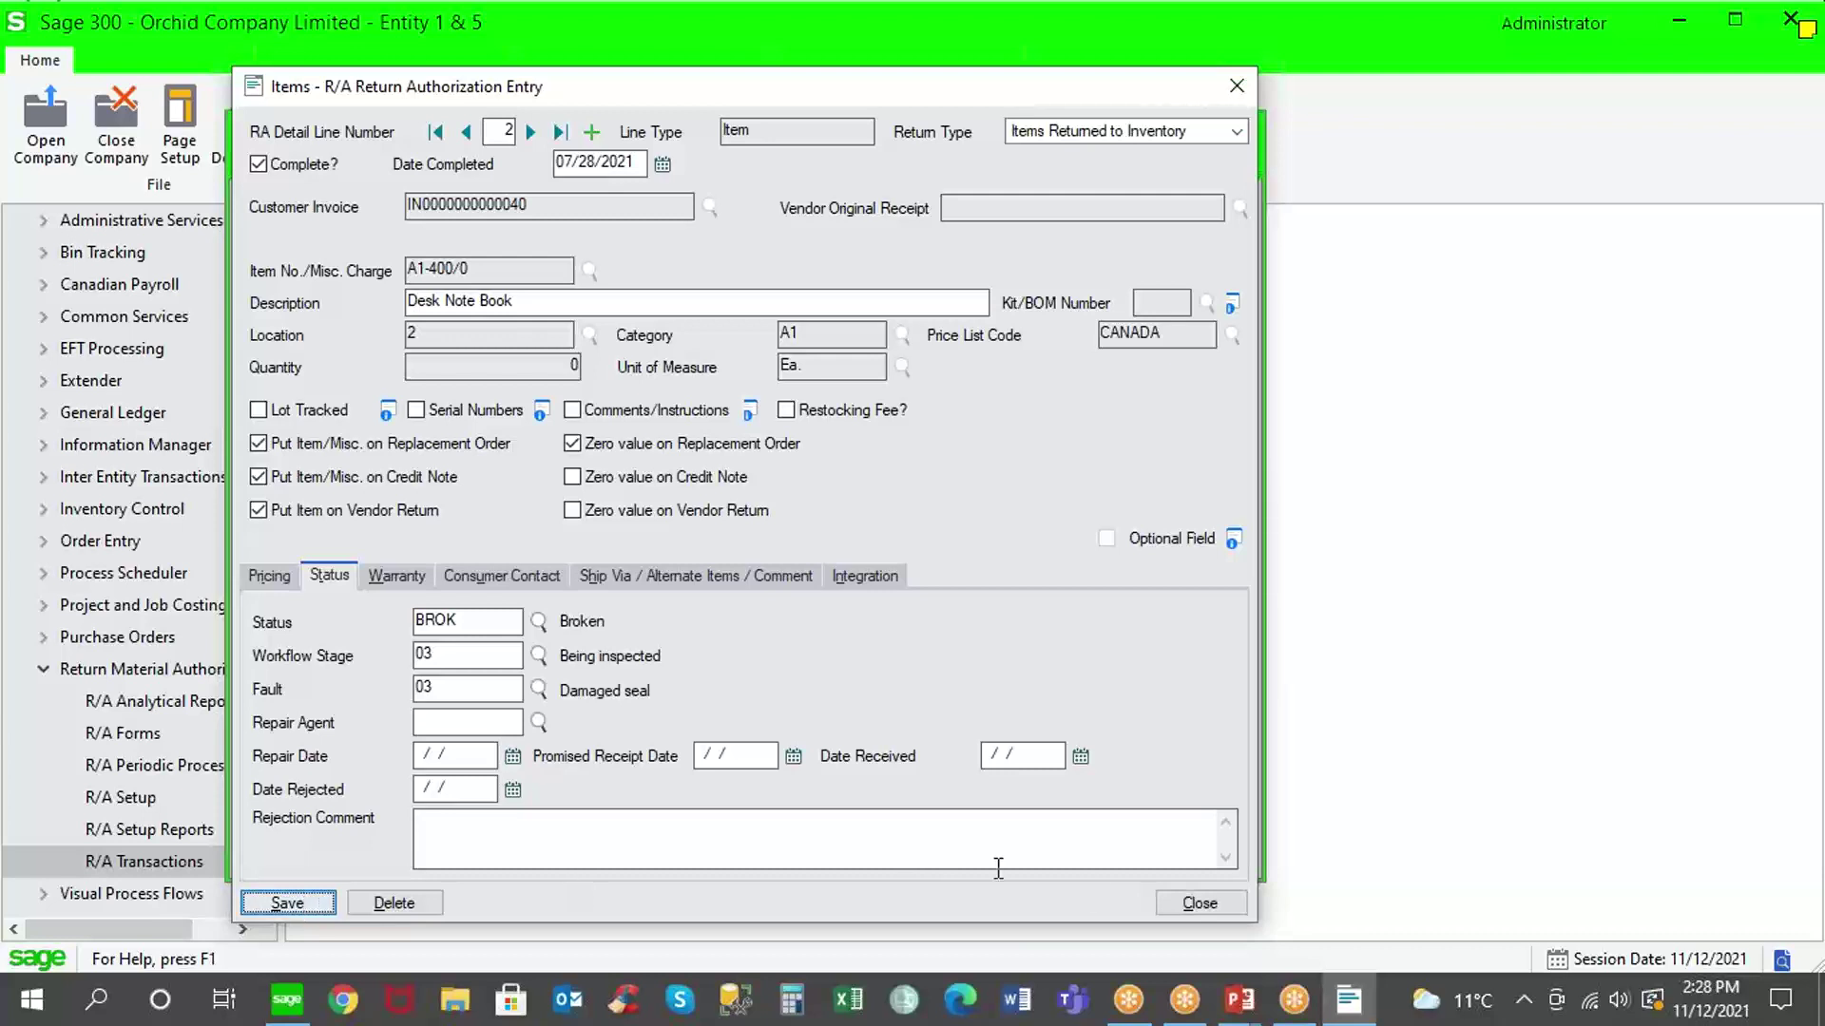
pyautogui.click(1199, 903)
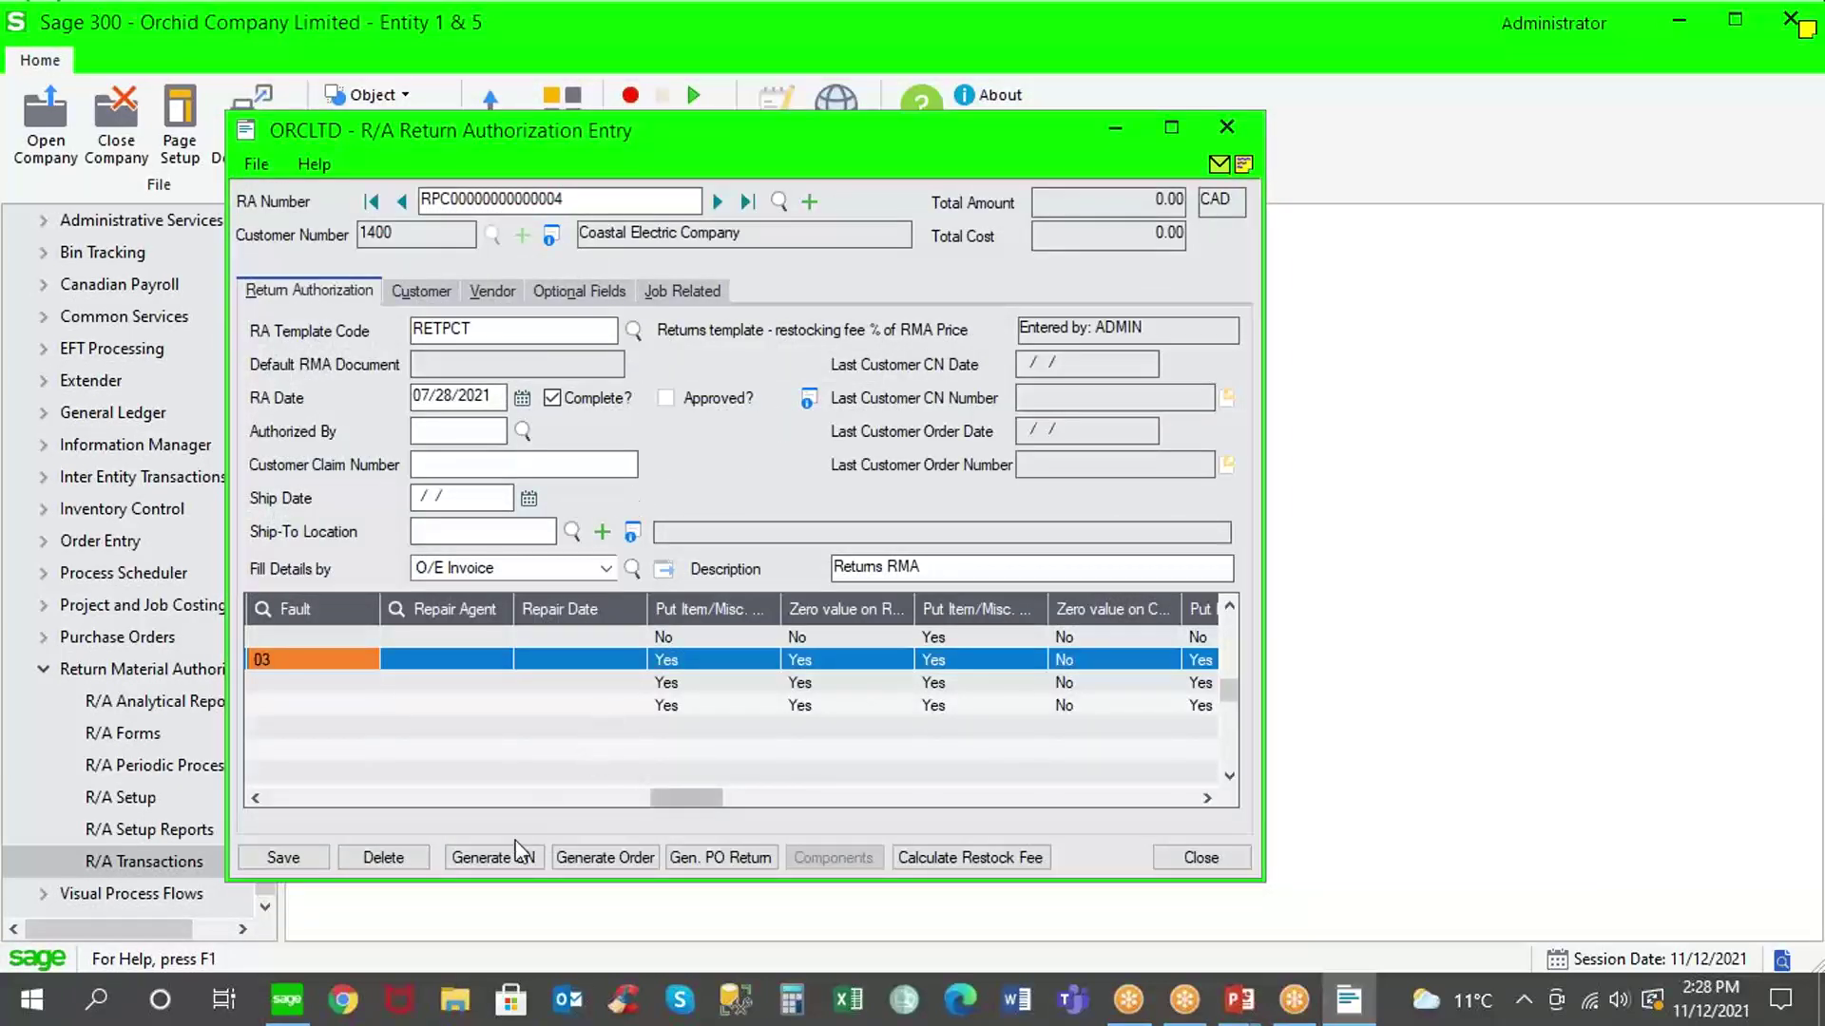
pyautogui.click(495, 858)
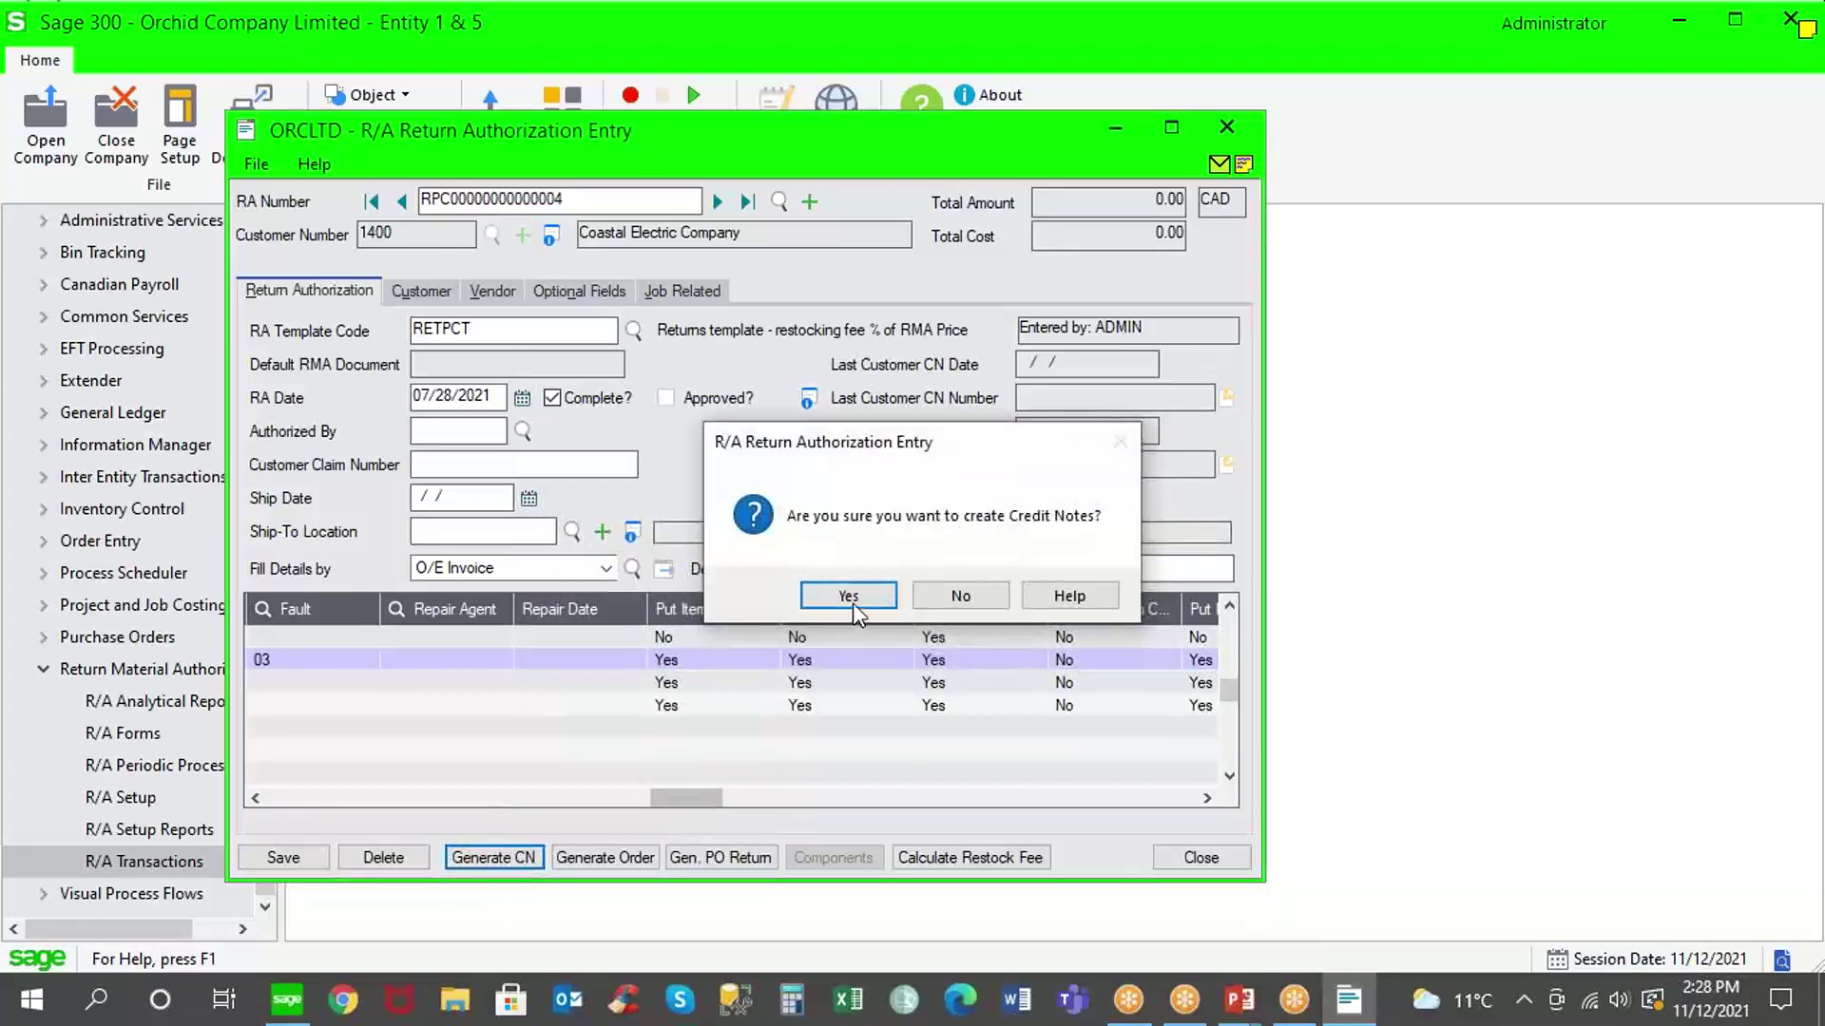
pyautogui.click(855, 597)
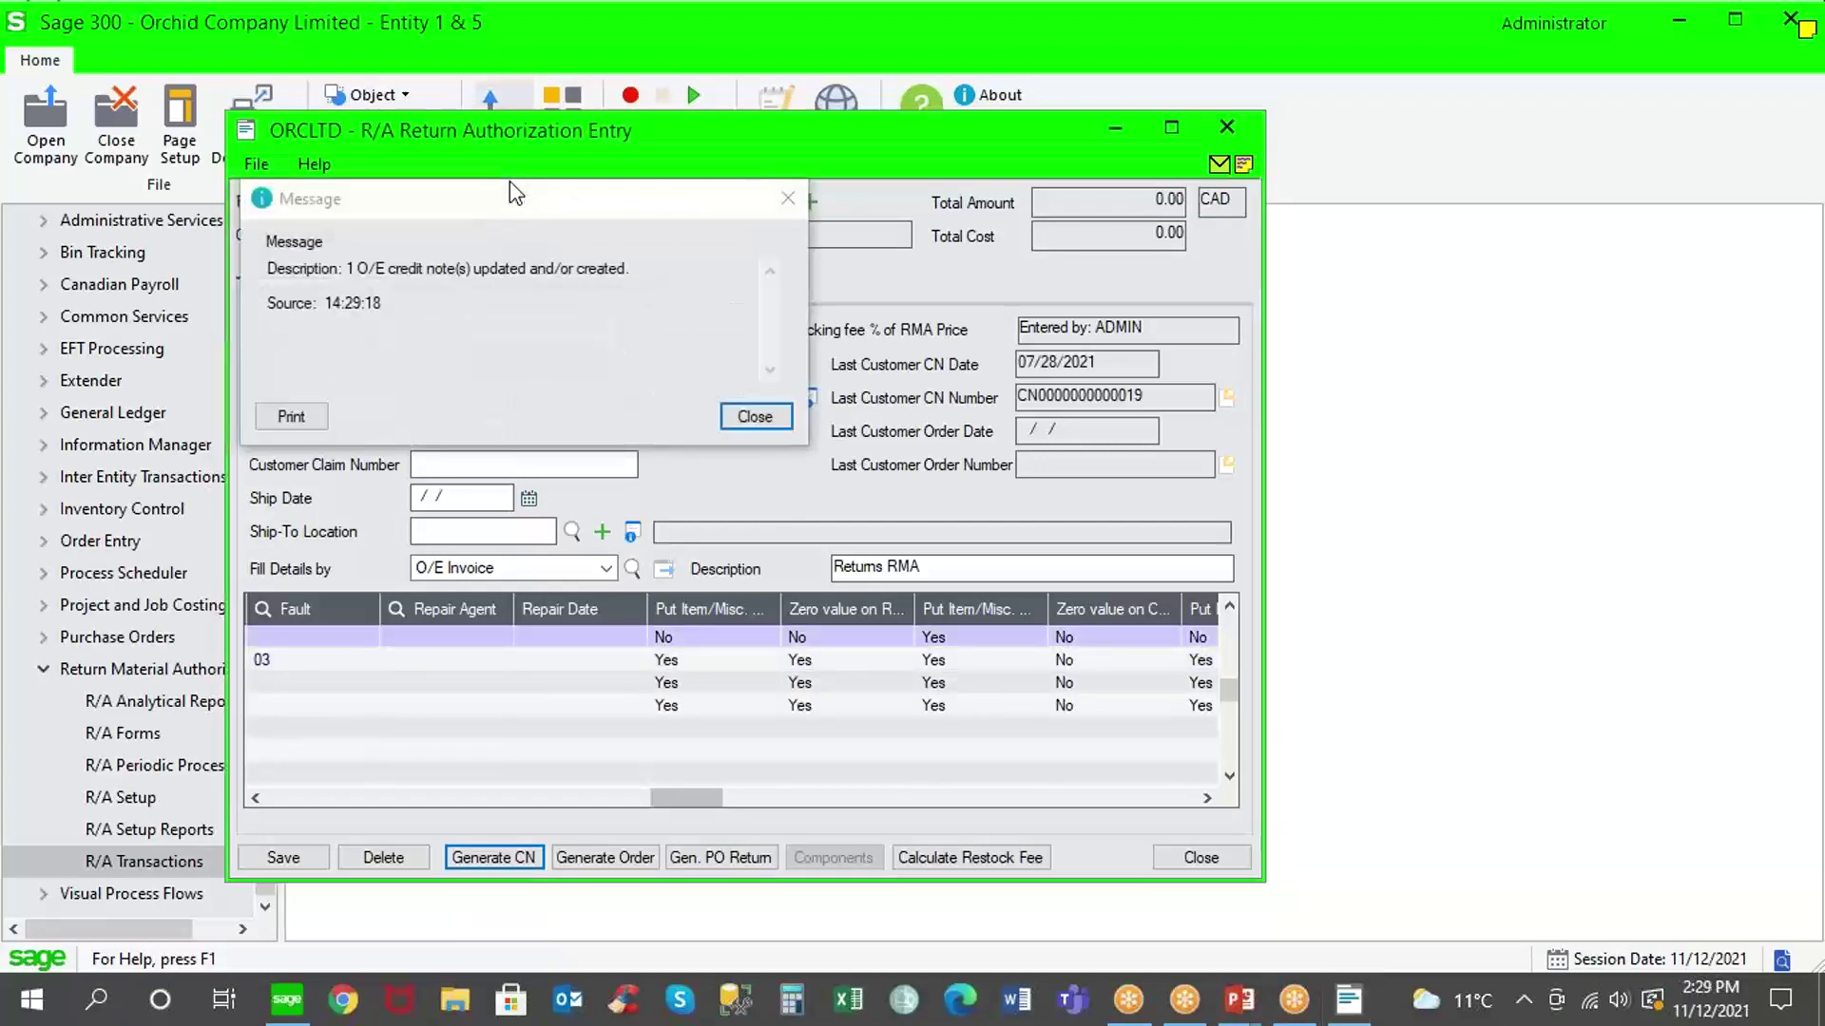
pyautogui.click(754, 418)
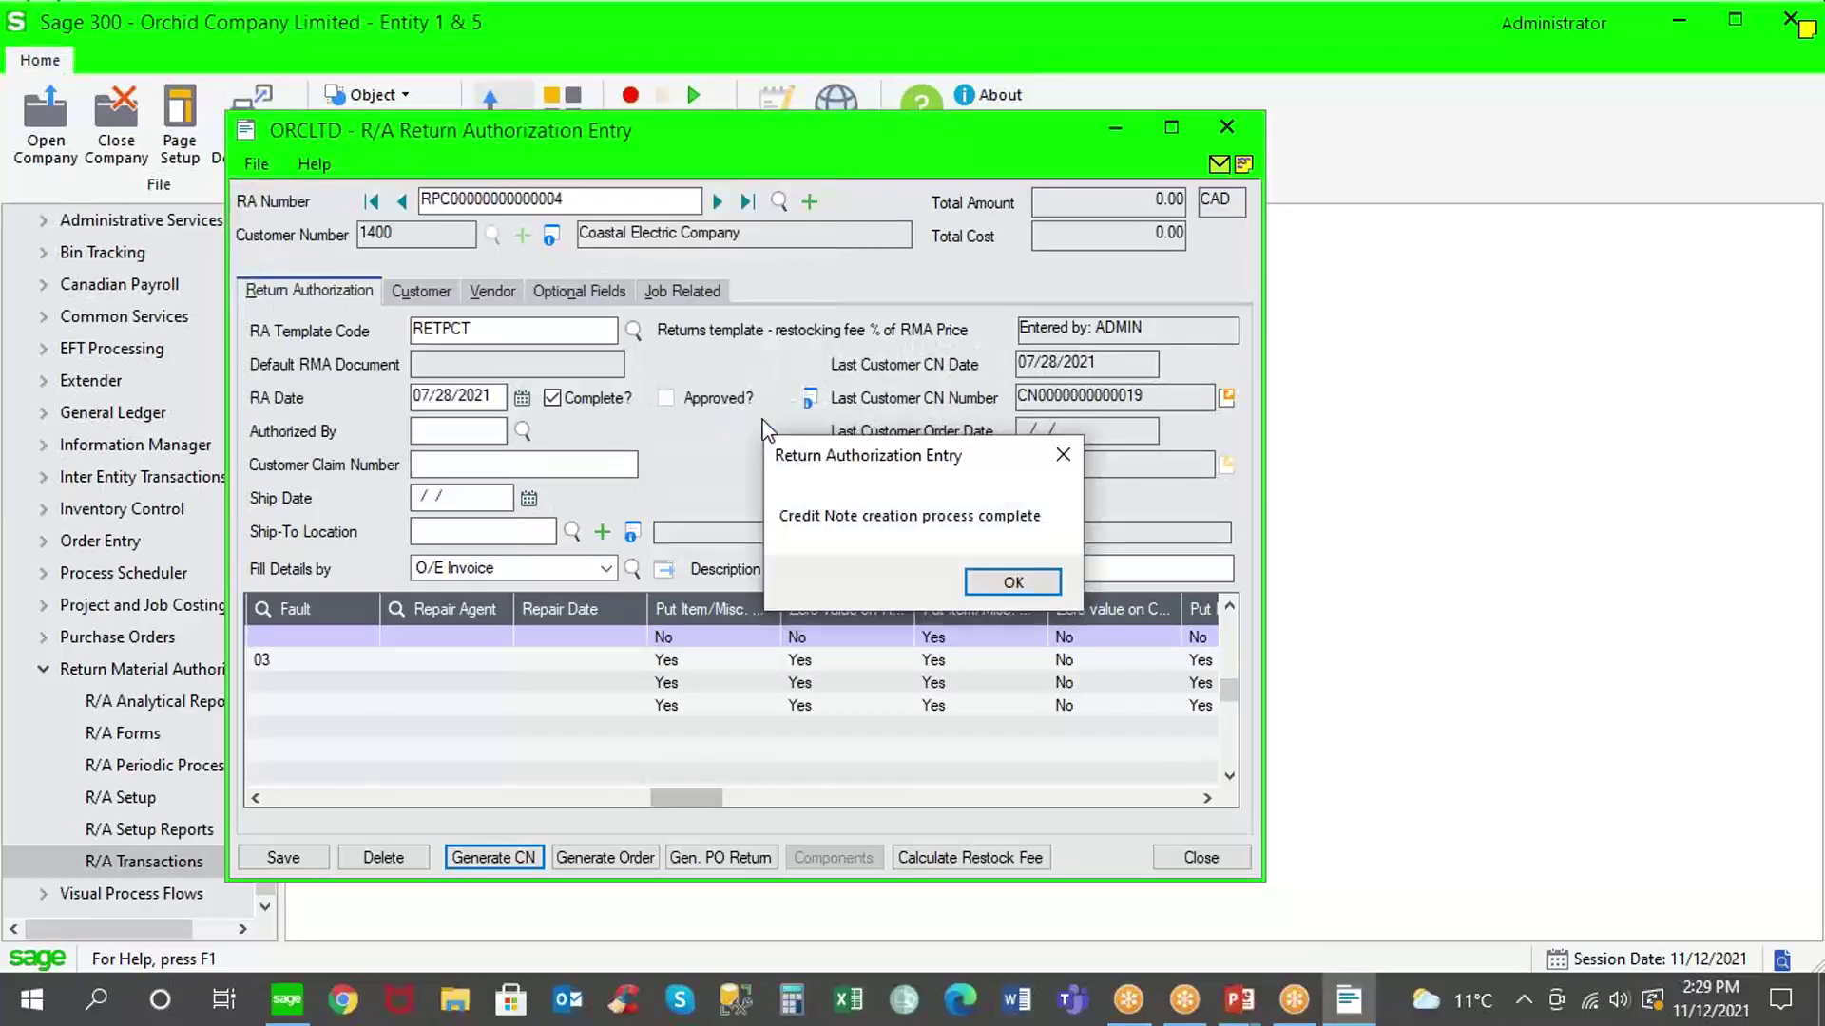
pyautogui.click(1006, 580)
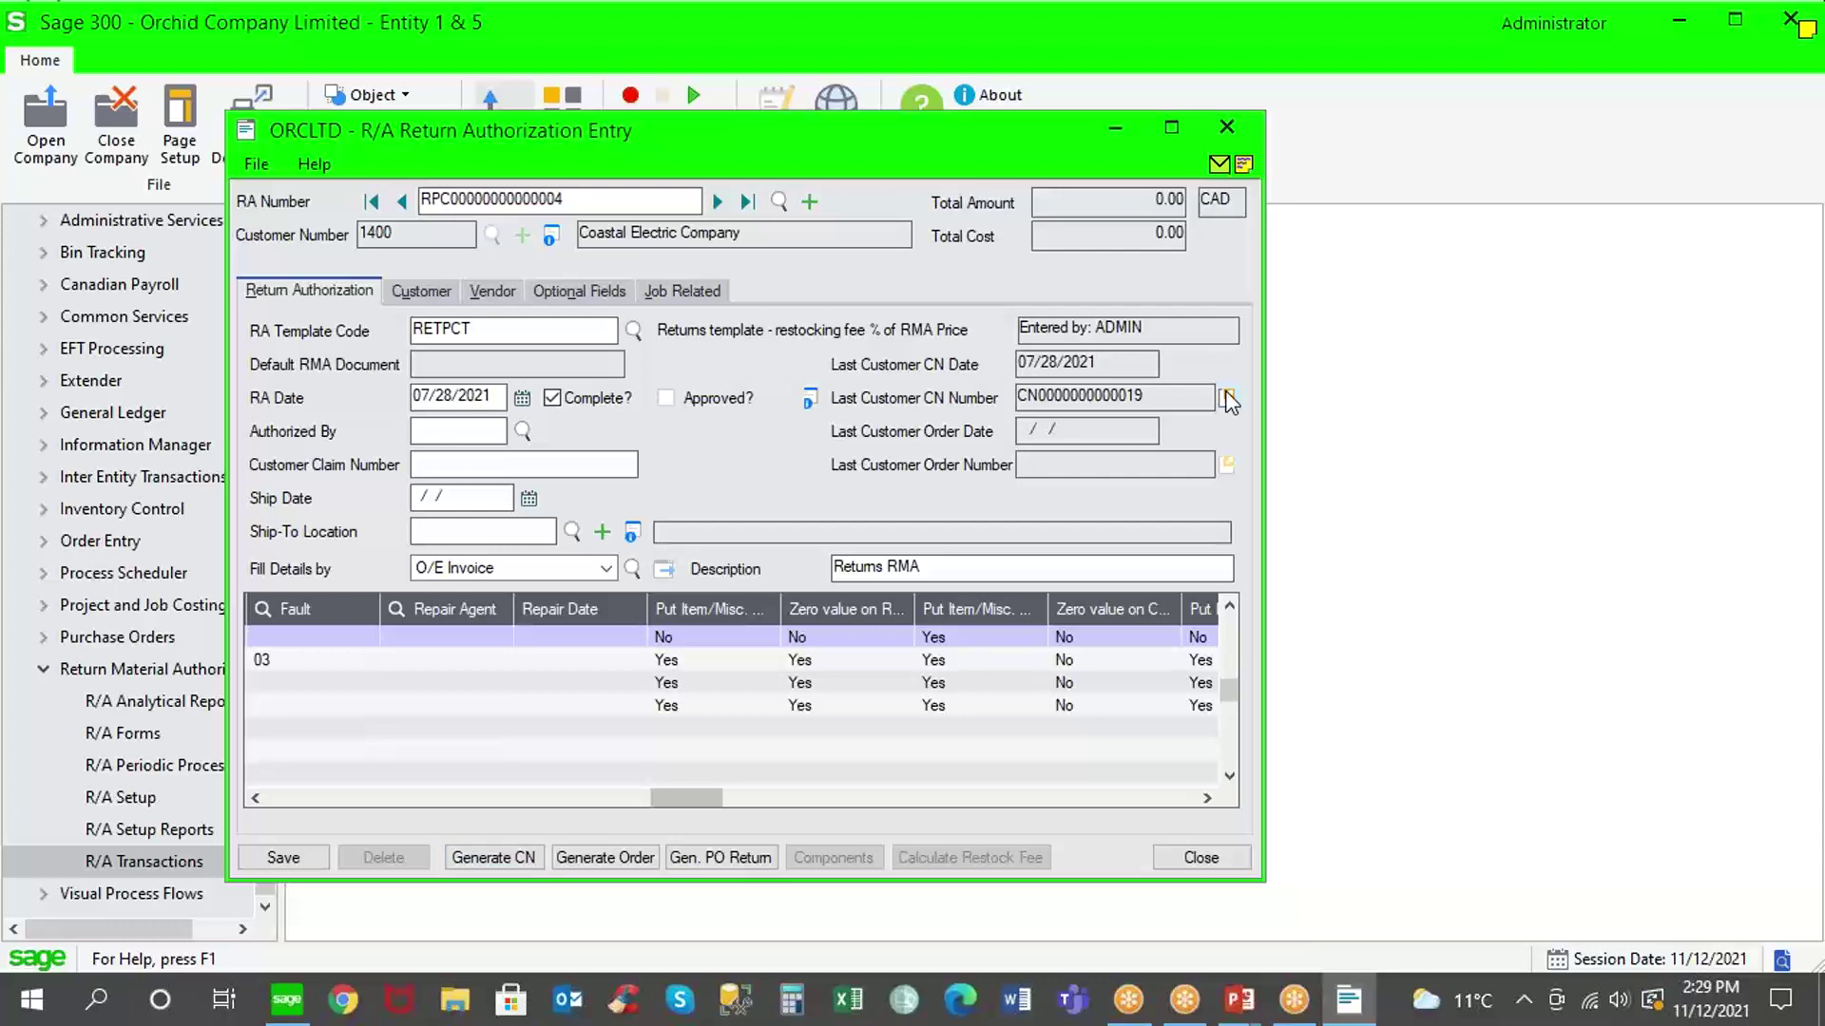
pyautogui.click(1227, 397)
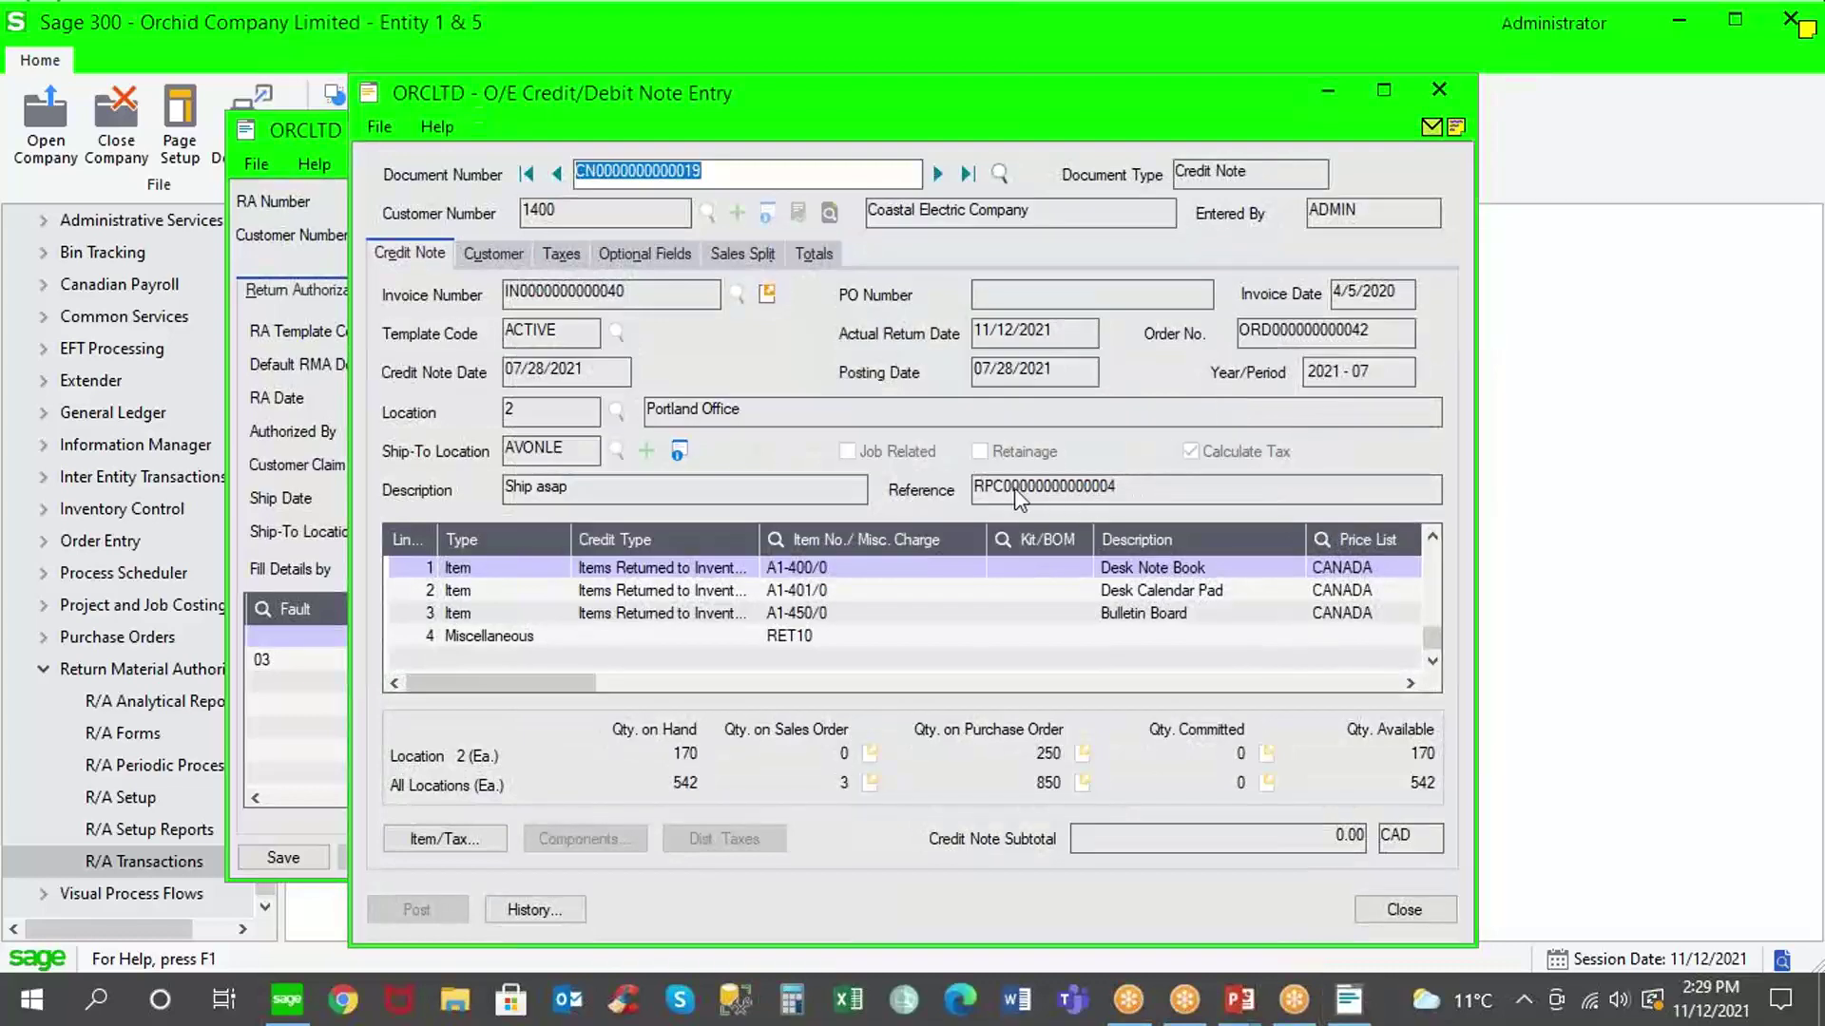
pyautogui.moveTo(958, 129); pyautogui.dragTo(892, 254)
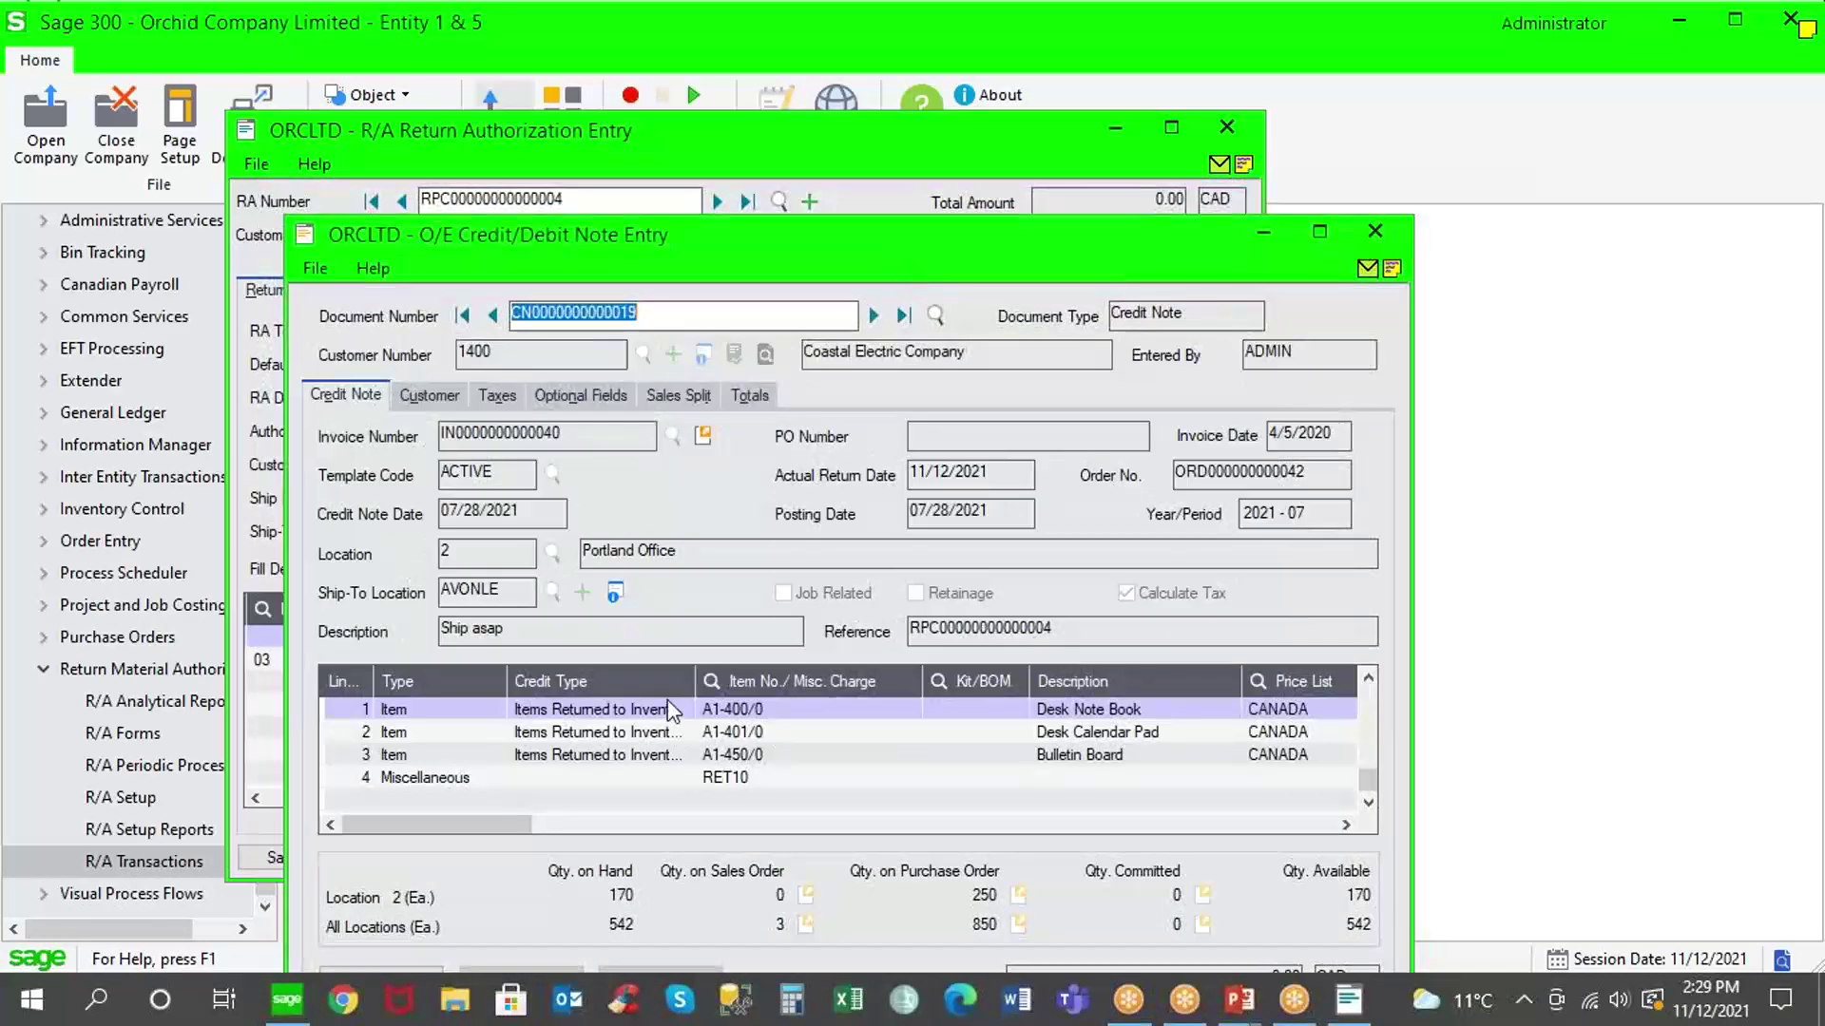
pyautogui.click(722, 705)
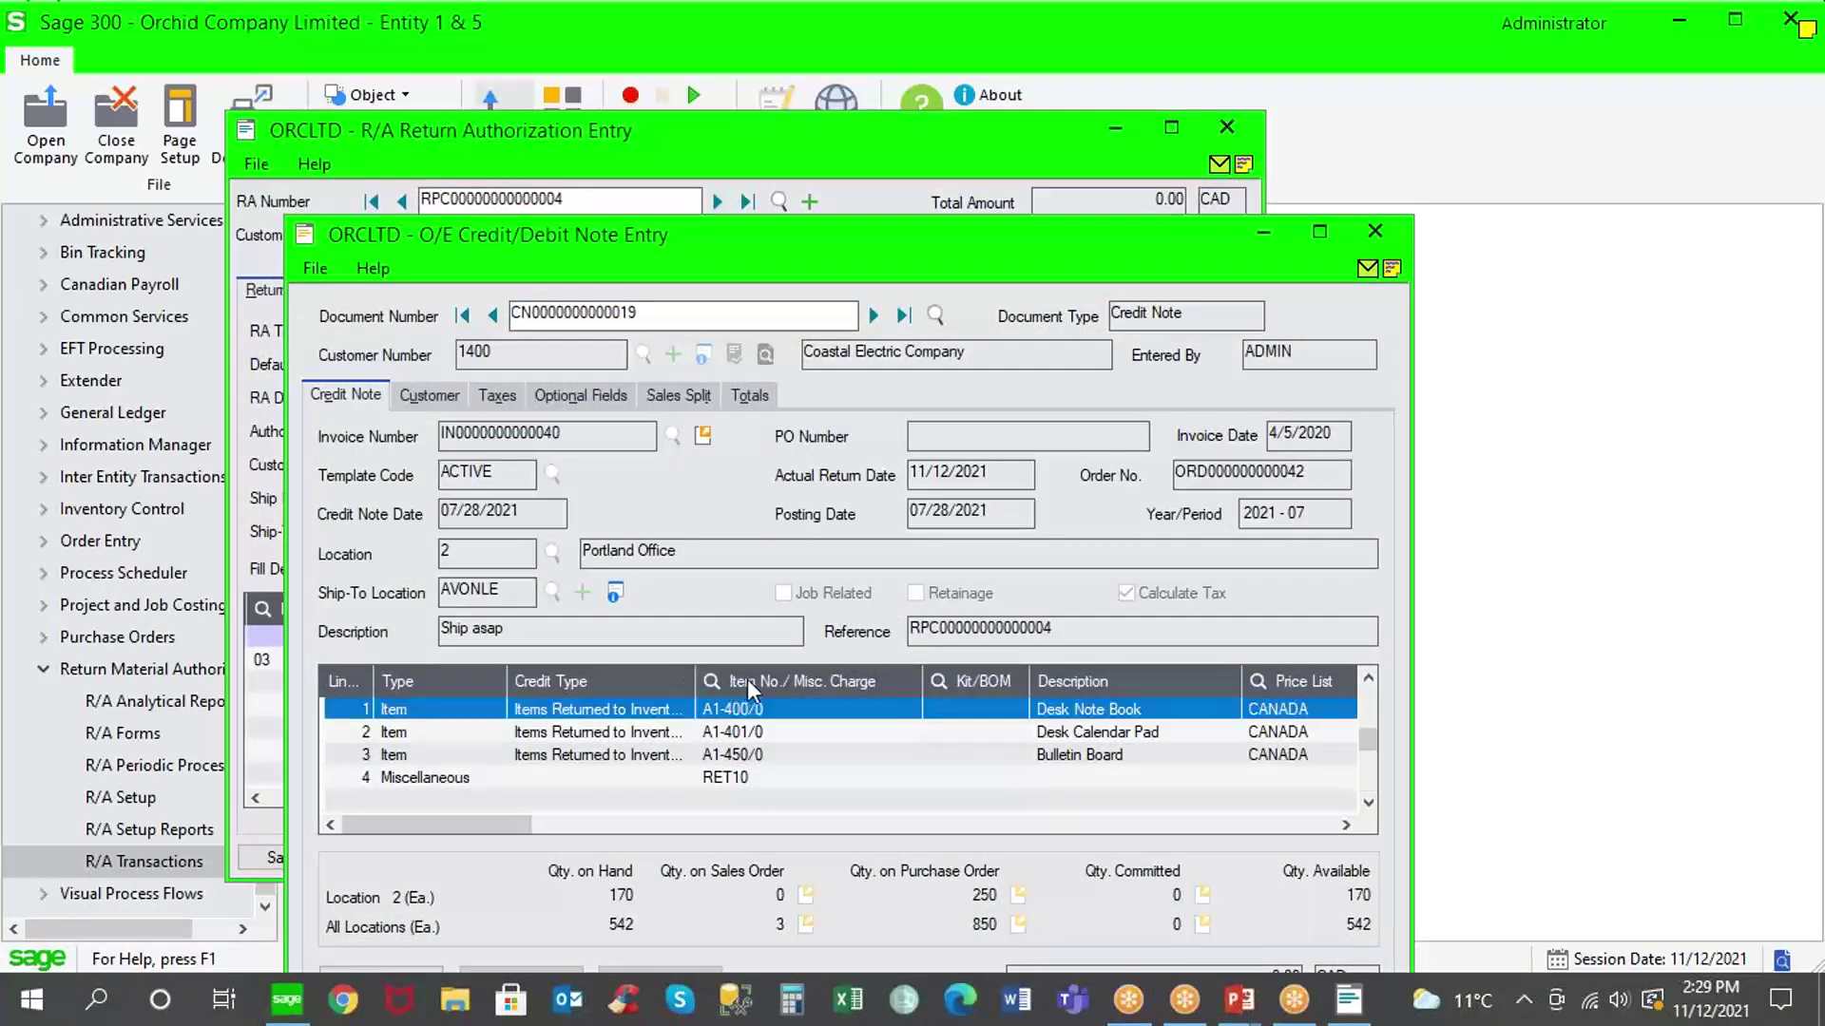
pyautogui.click(539, 785)
pyautogui.moveTo(529, 824); pyautogui.dragTo(356, 807)
pyautogui.moveTo(1076, 240); pyautogui.dragTo(1115, 90)
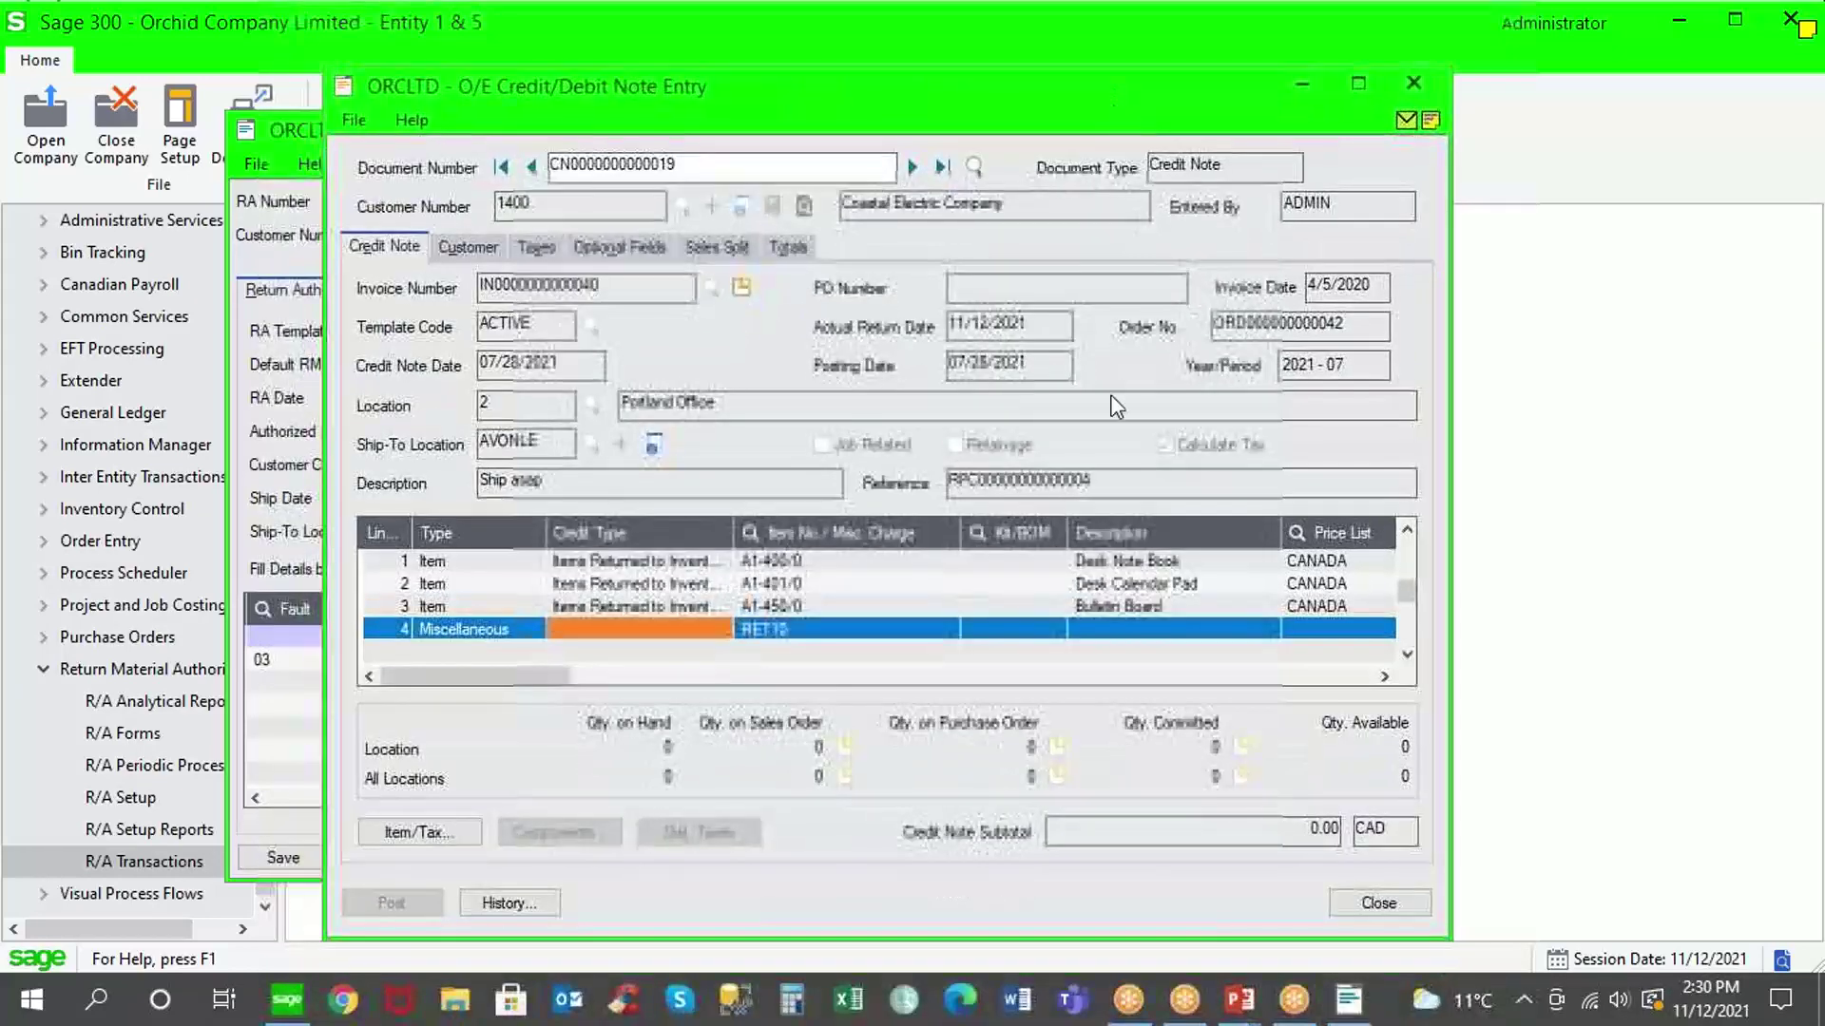
pyautogui.click(1390, 904)
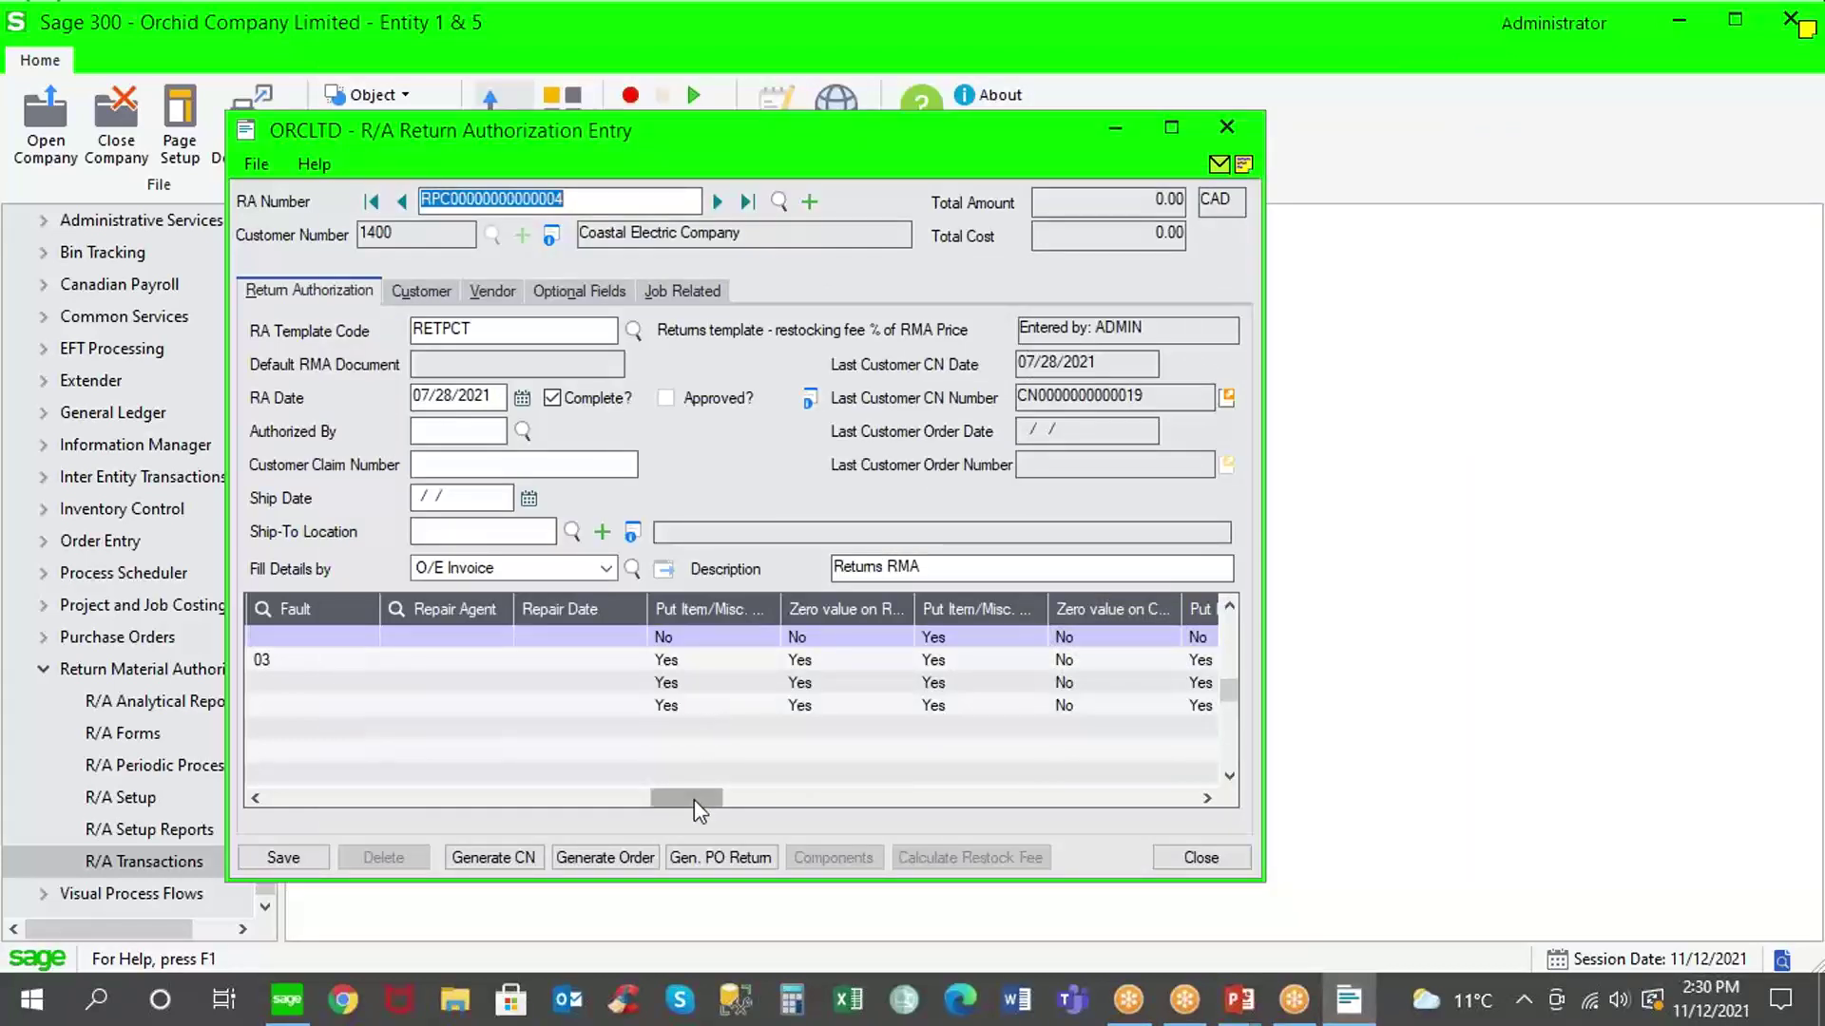
pyautogui.moveTo(694, 800); pyautogui.dragTo(211, 808)
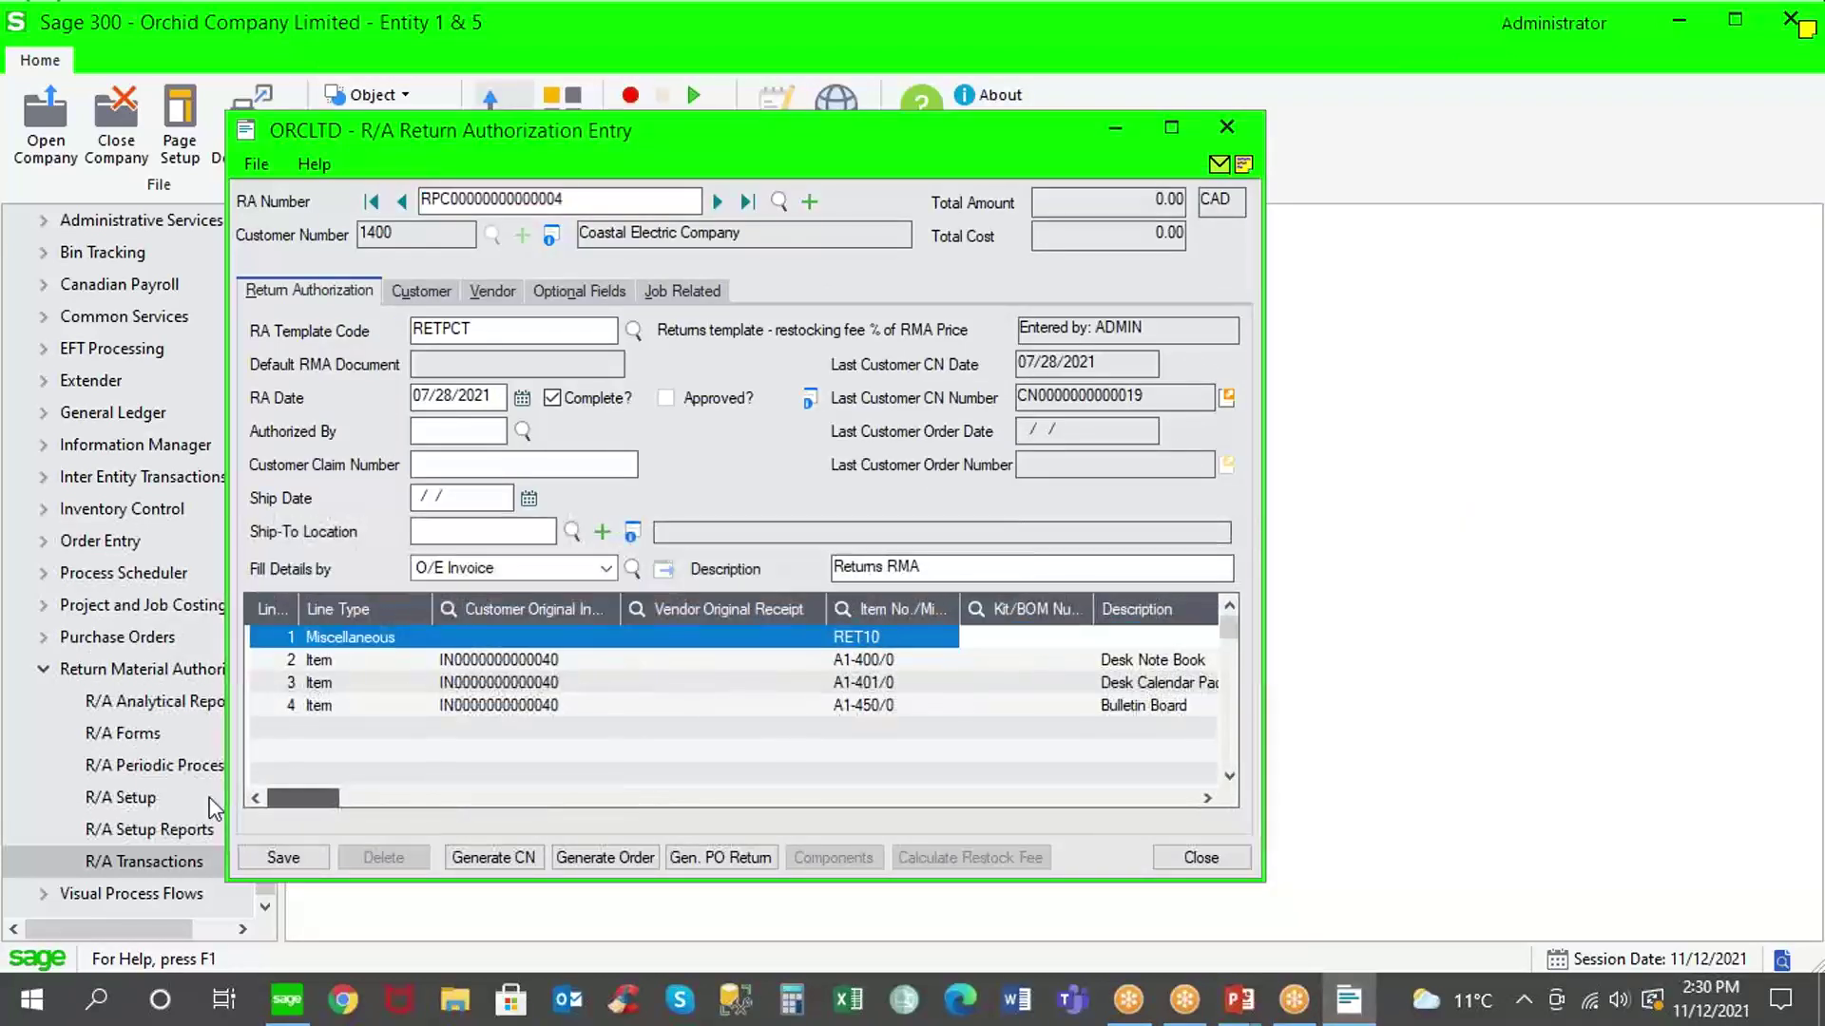
pyautogui.click(604, 859)
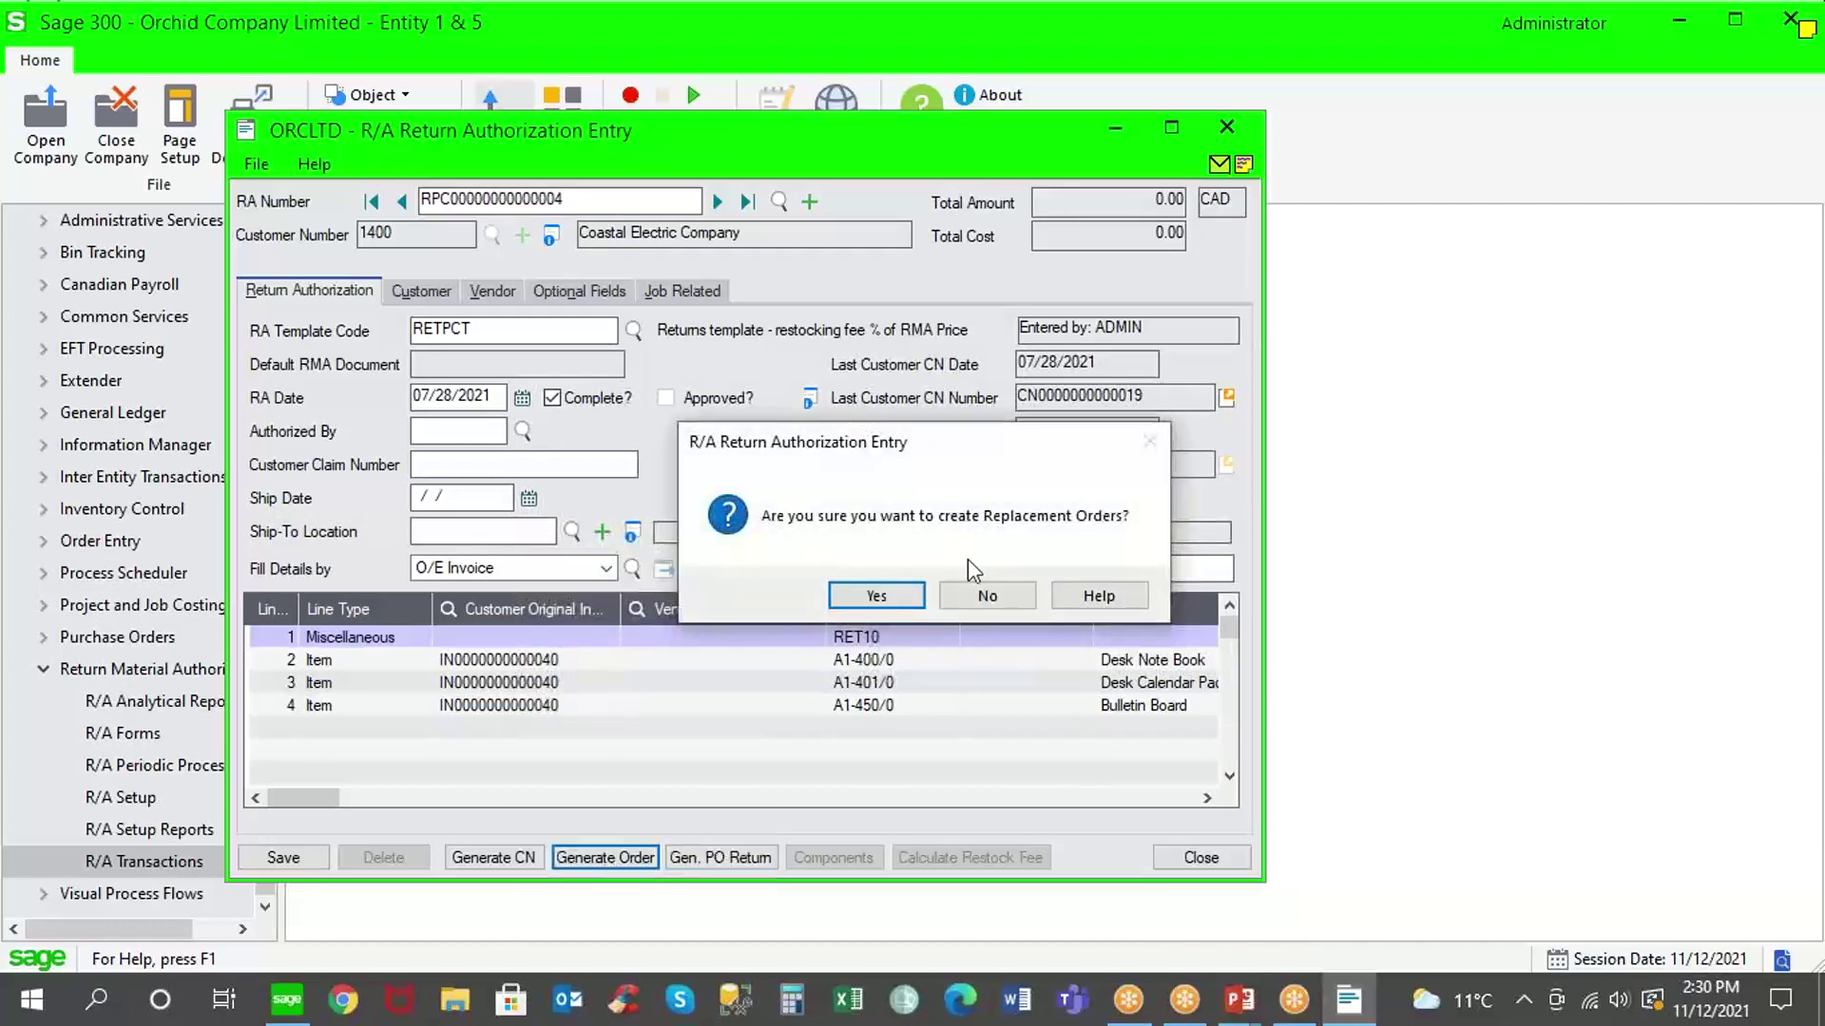
pyautogui.click(986, 595)
pyautogui.click(732, 856)
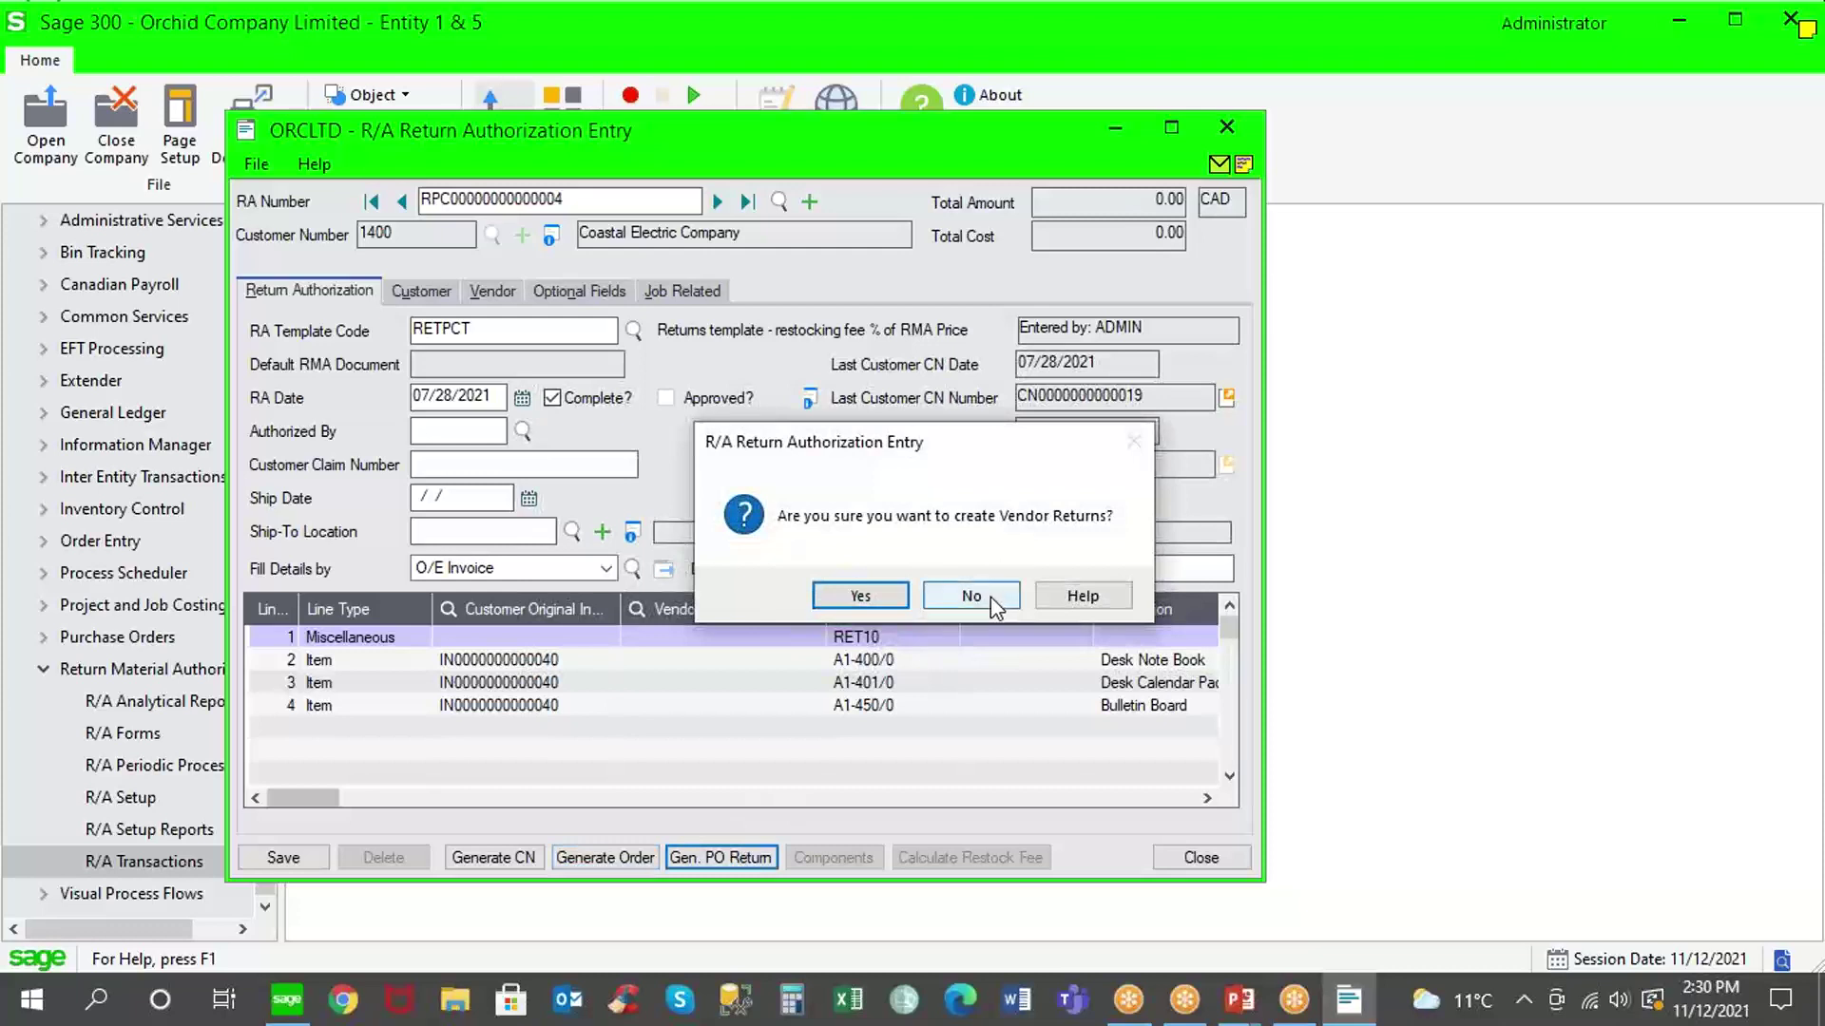
pyautogui.click(972, 596)
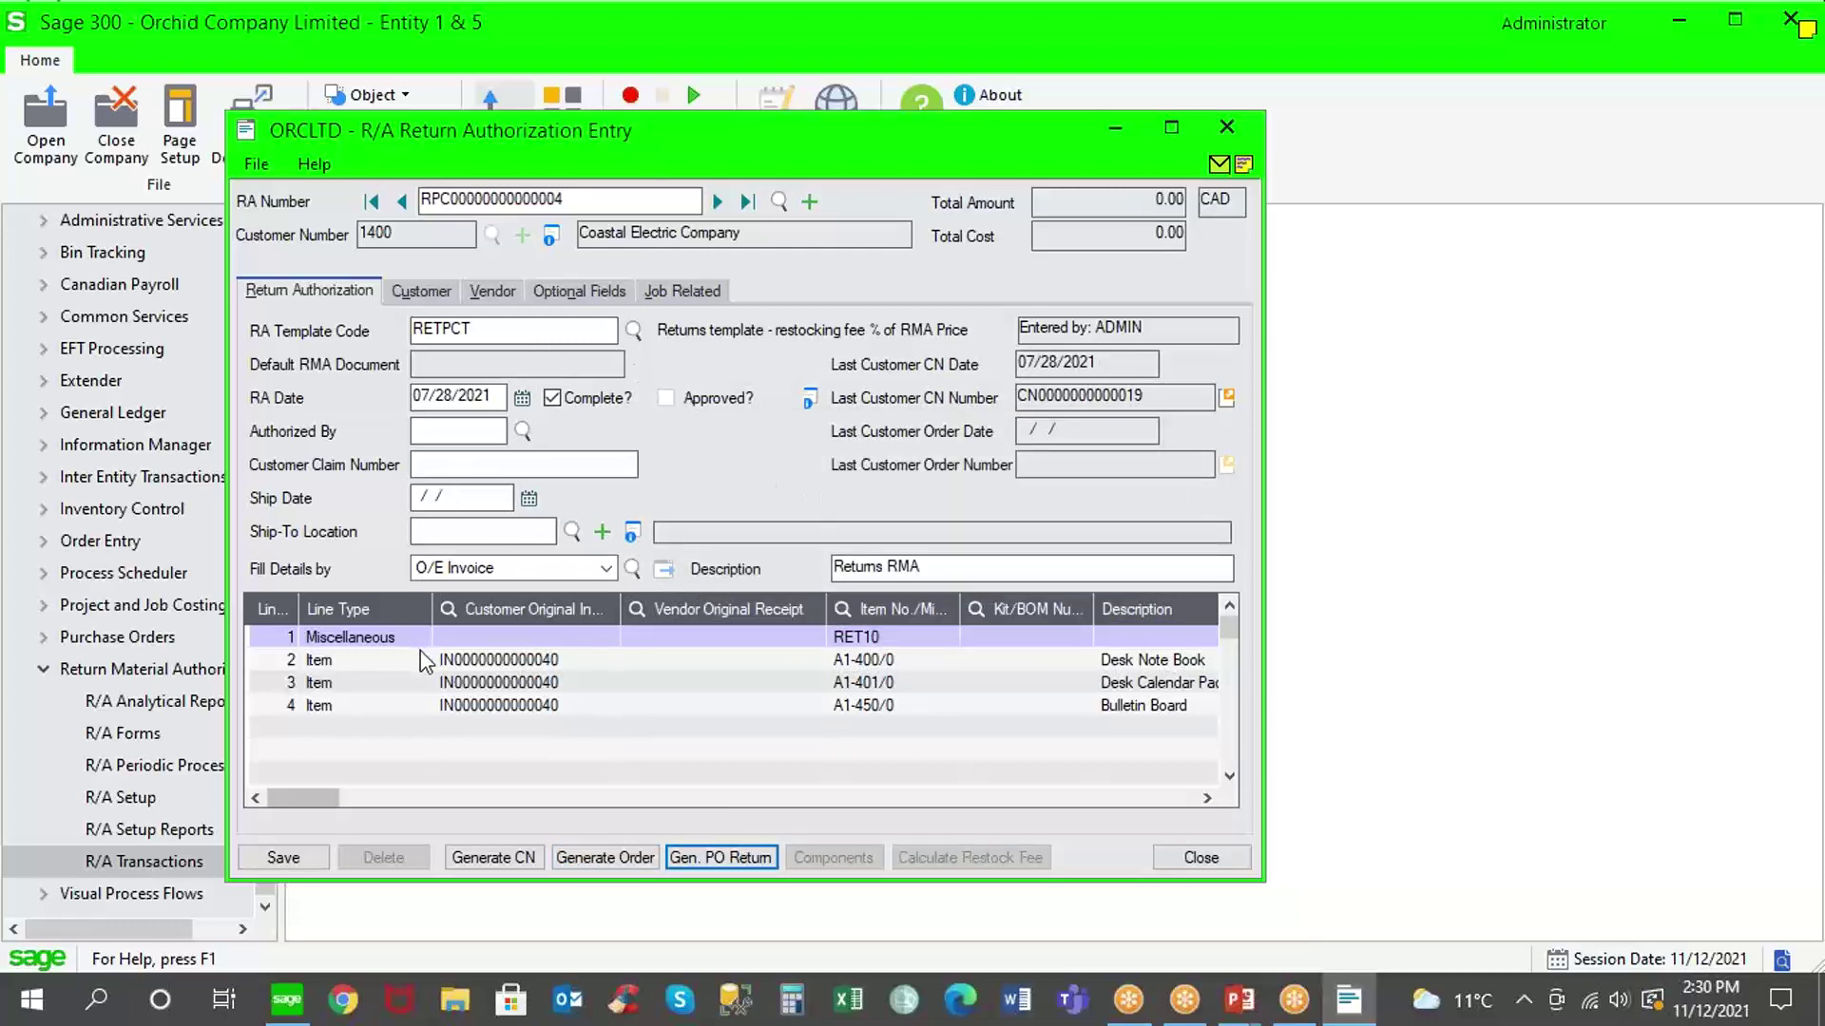
pyautogui.click(378, 665)
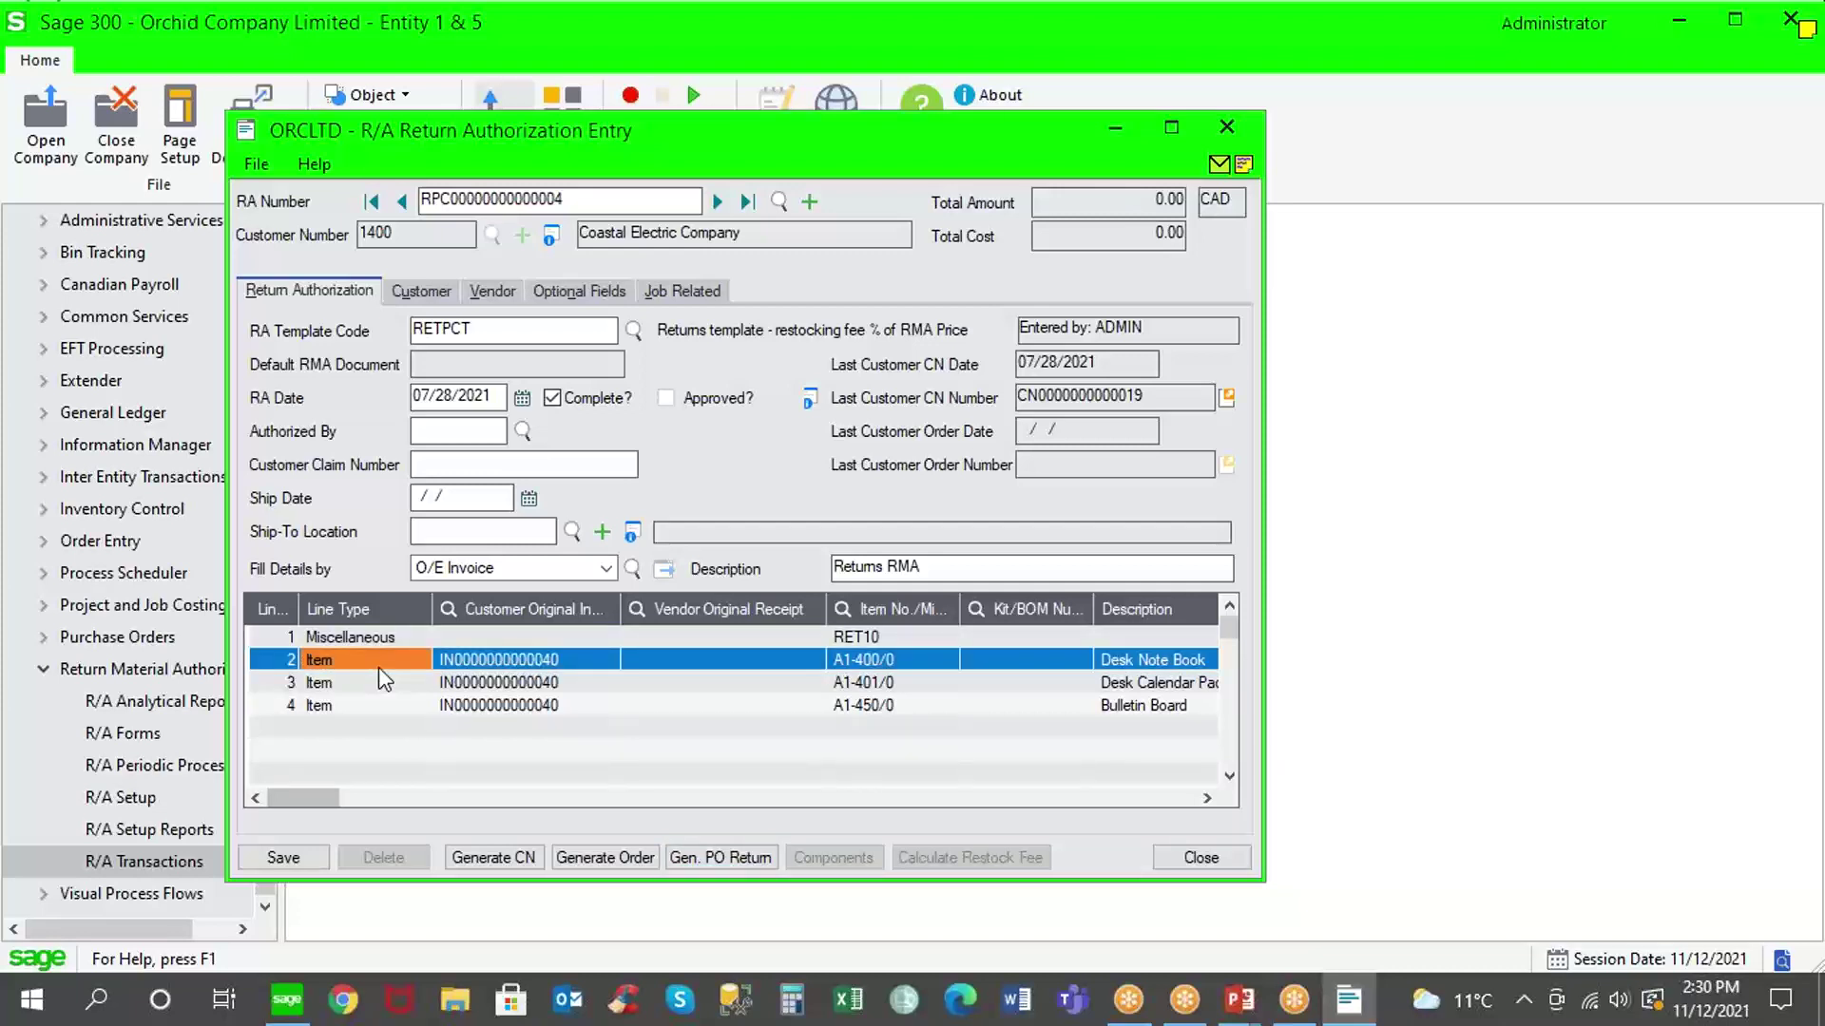
pyautogui.doubleClick(379, 667)
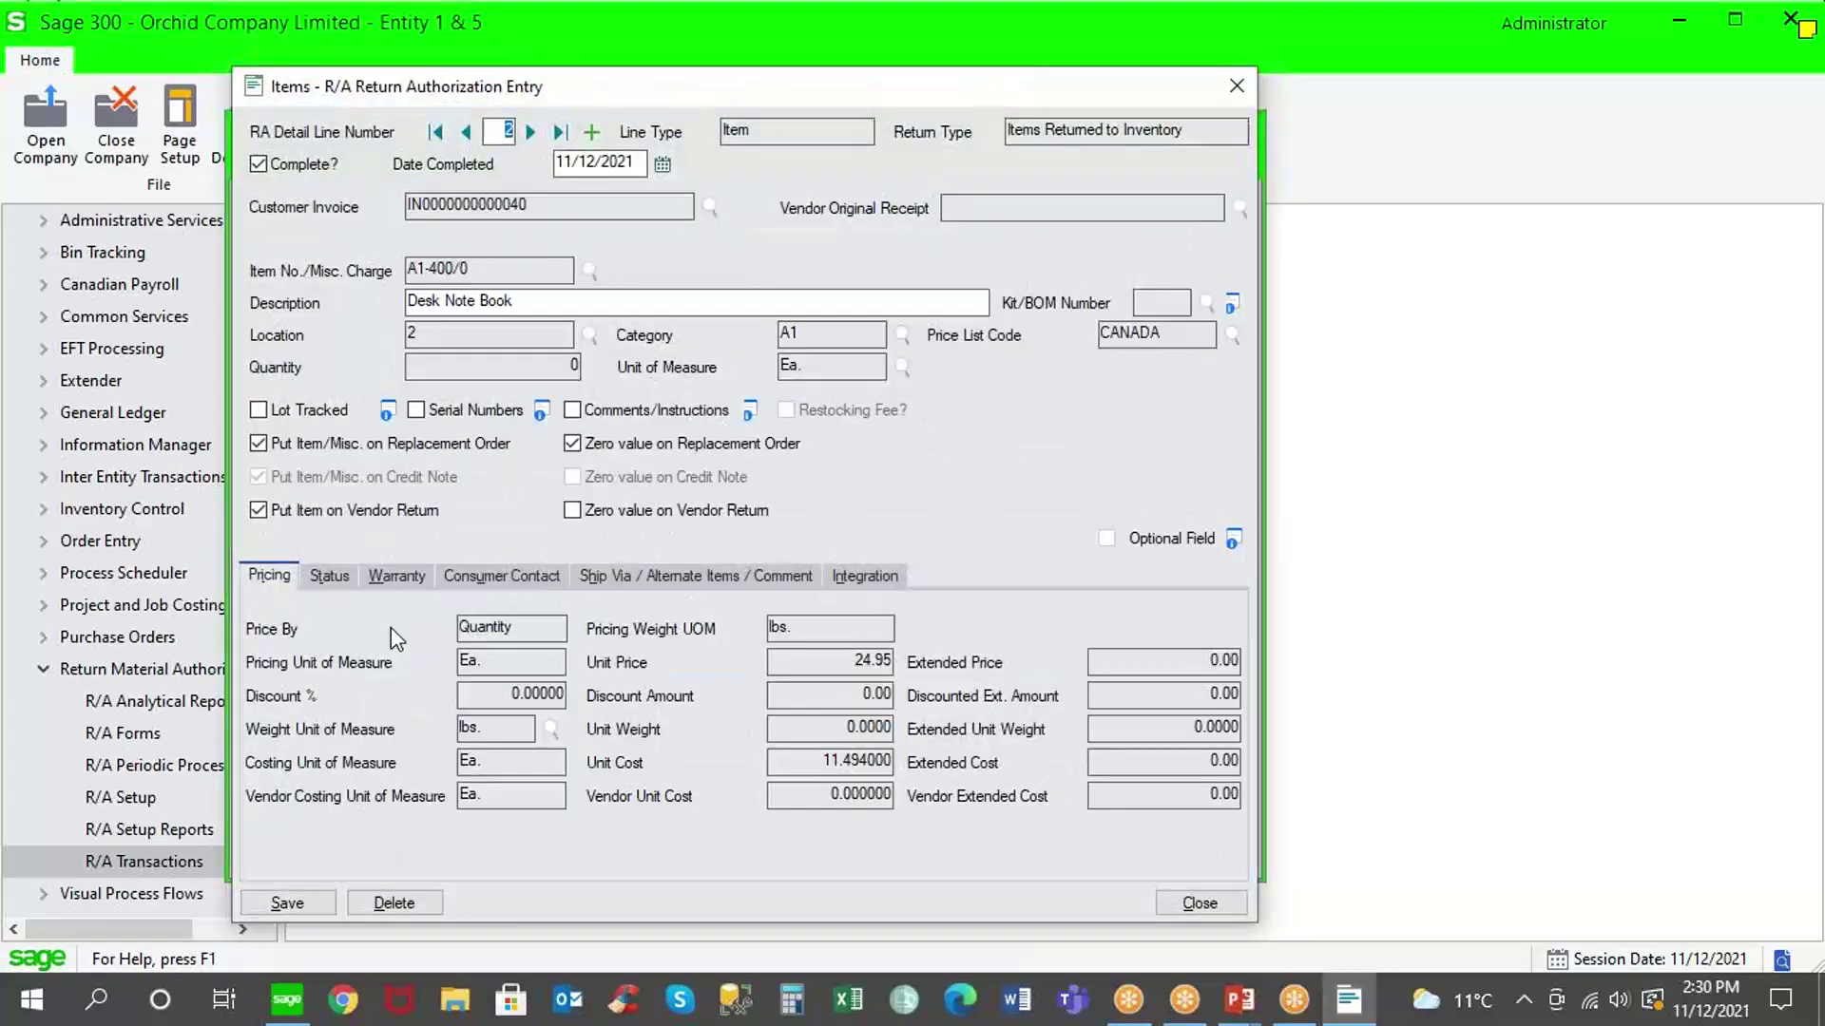
pyautogui.click(390, 580)
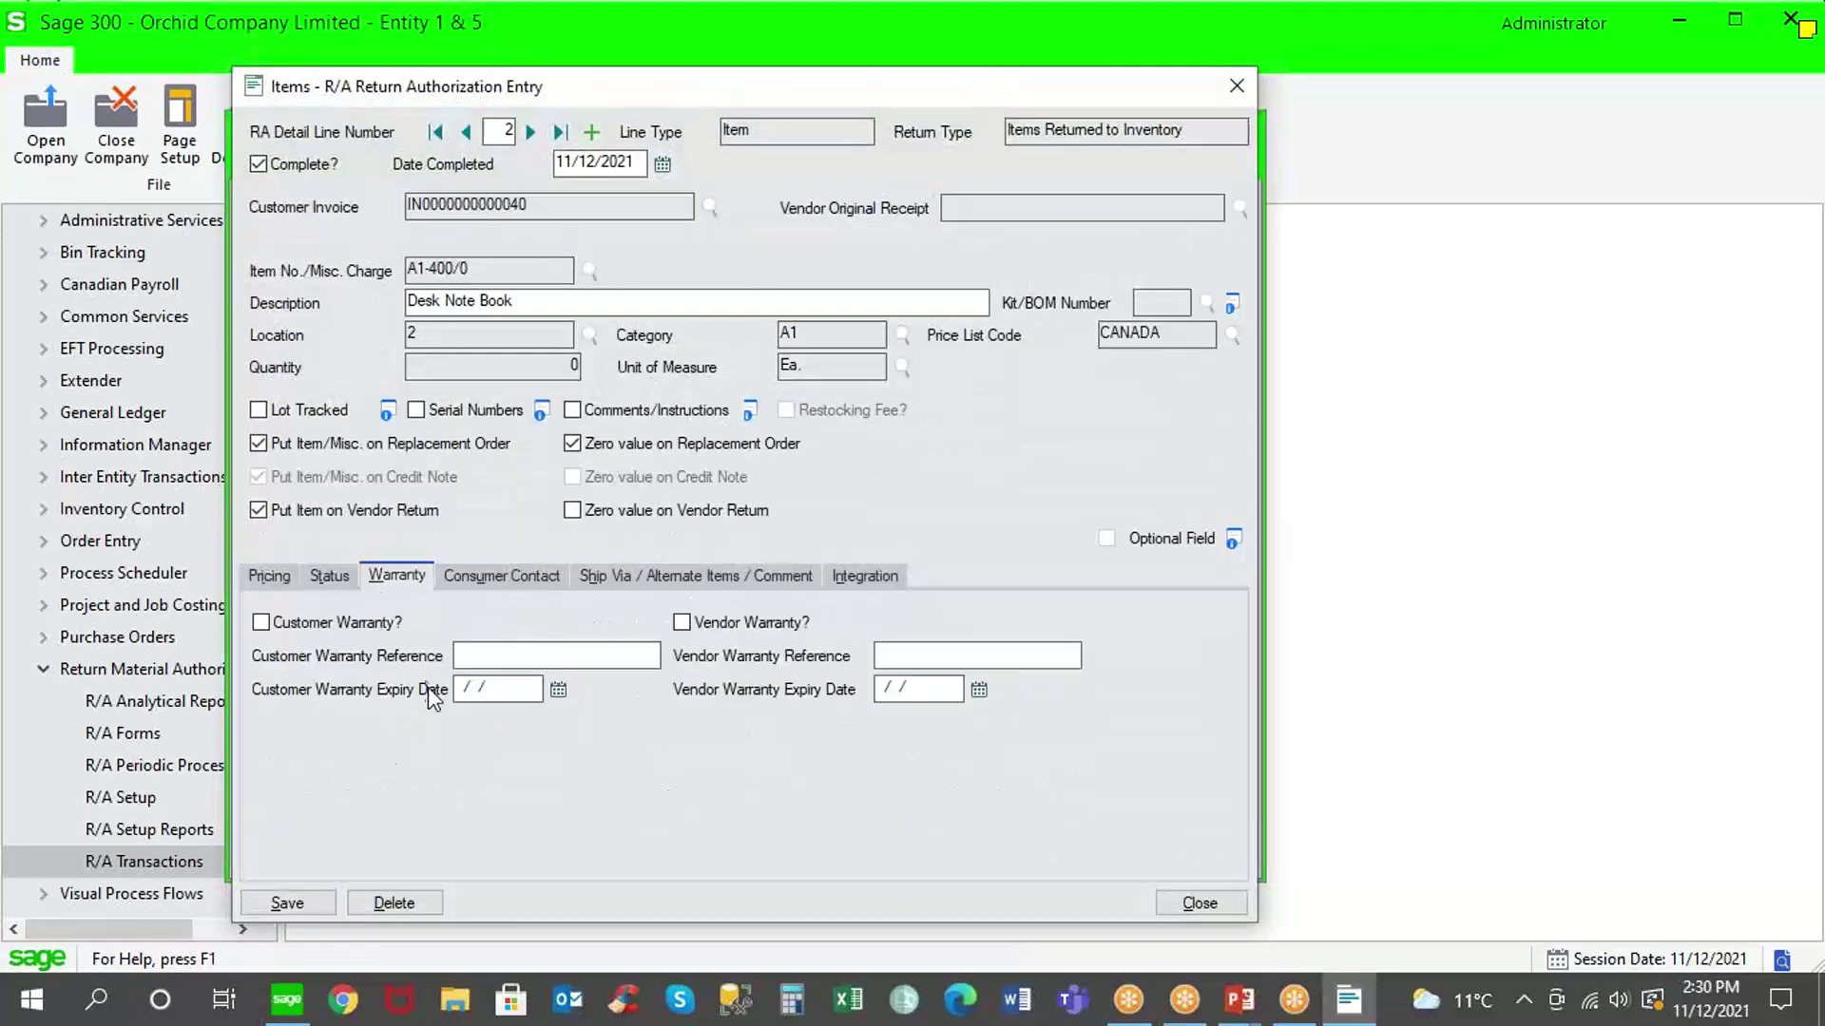
pyautogui.click(486, 576)
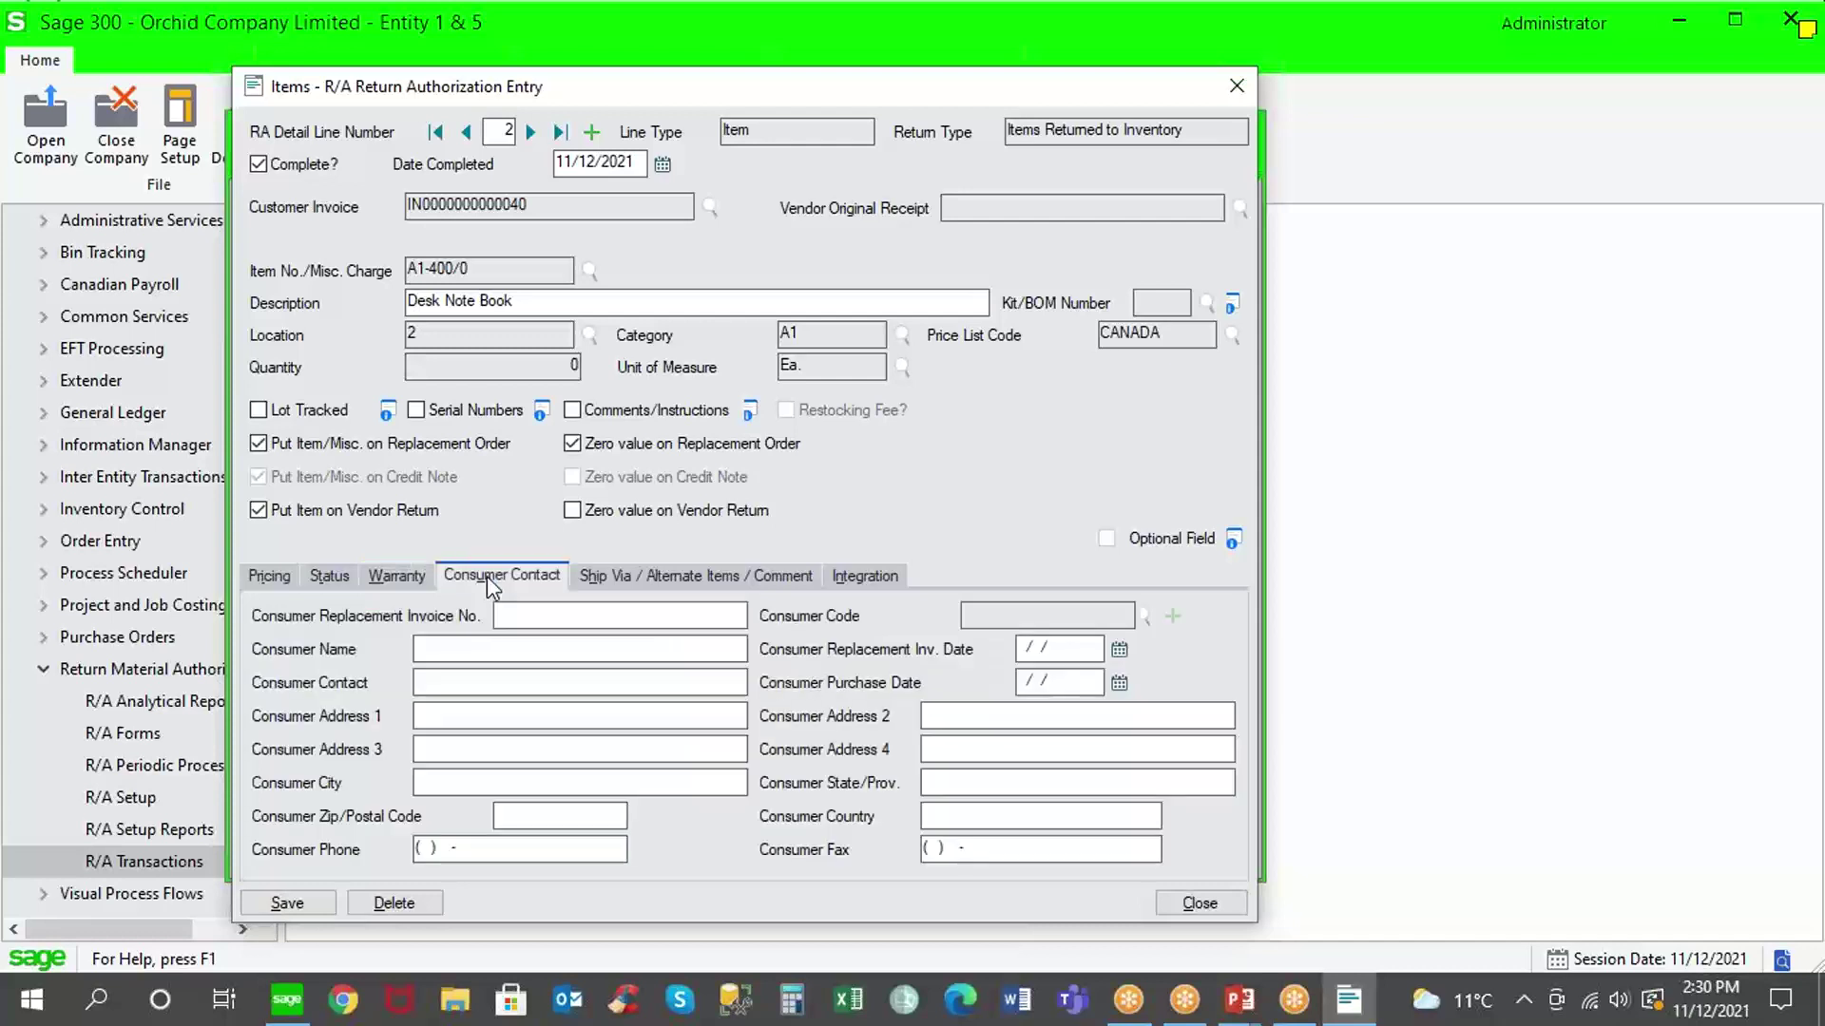
pyautogui.click(741, 584)
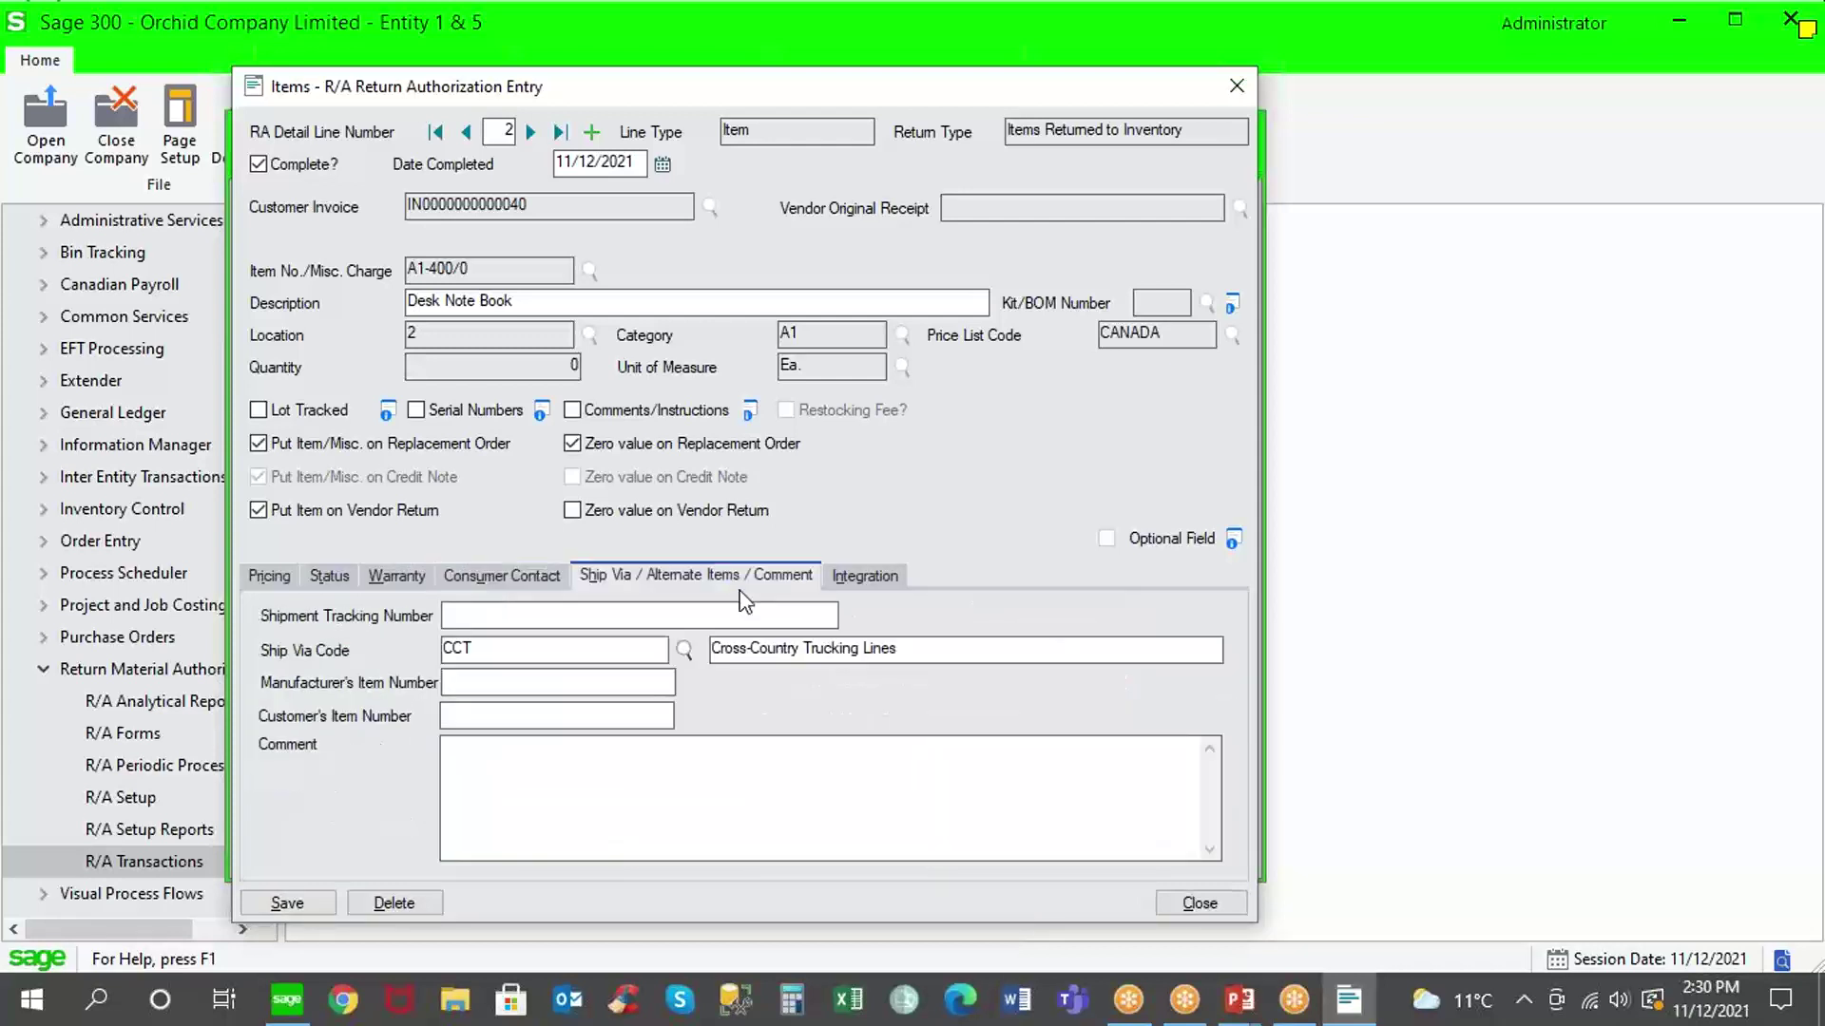
pyautogui.click(848, 576)
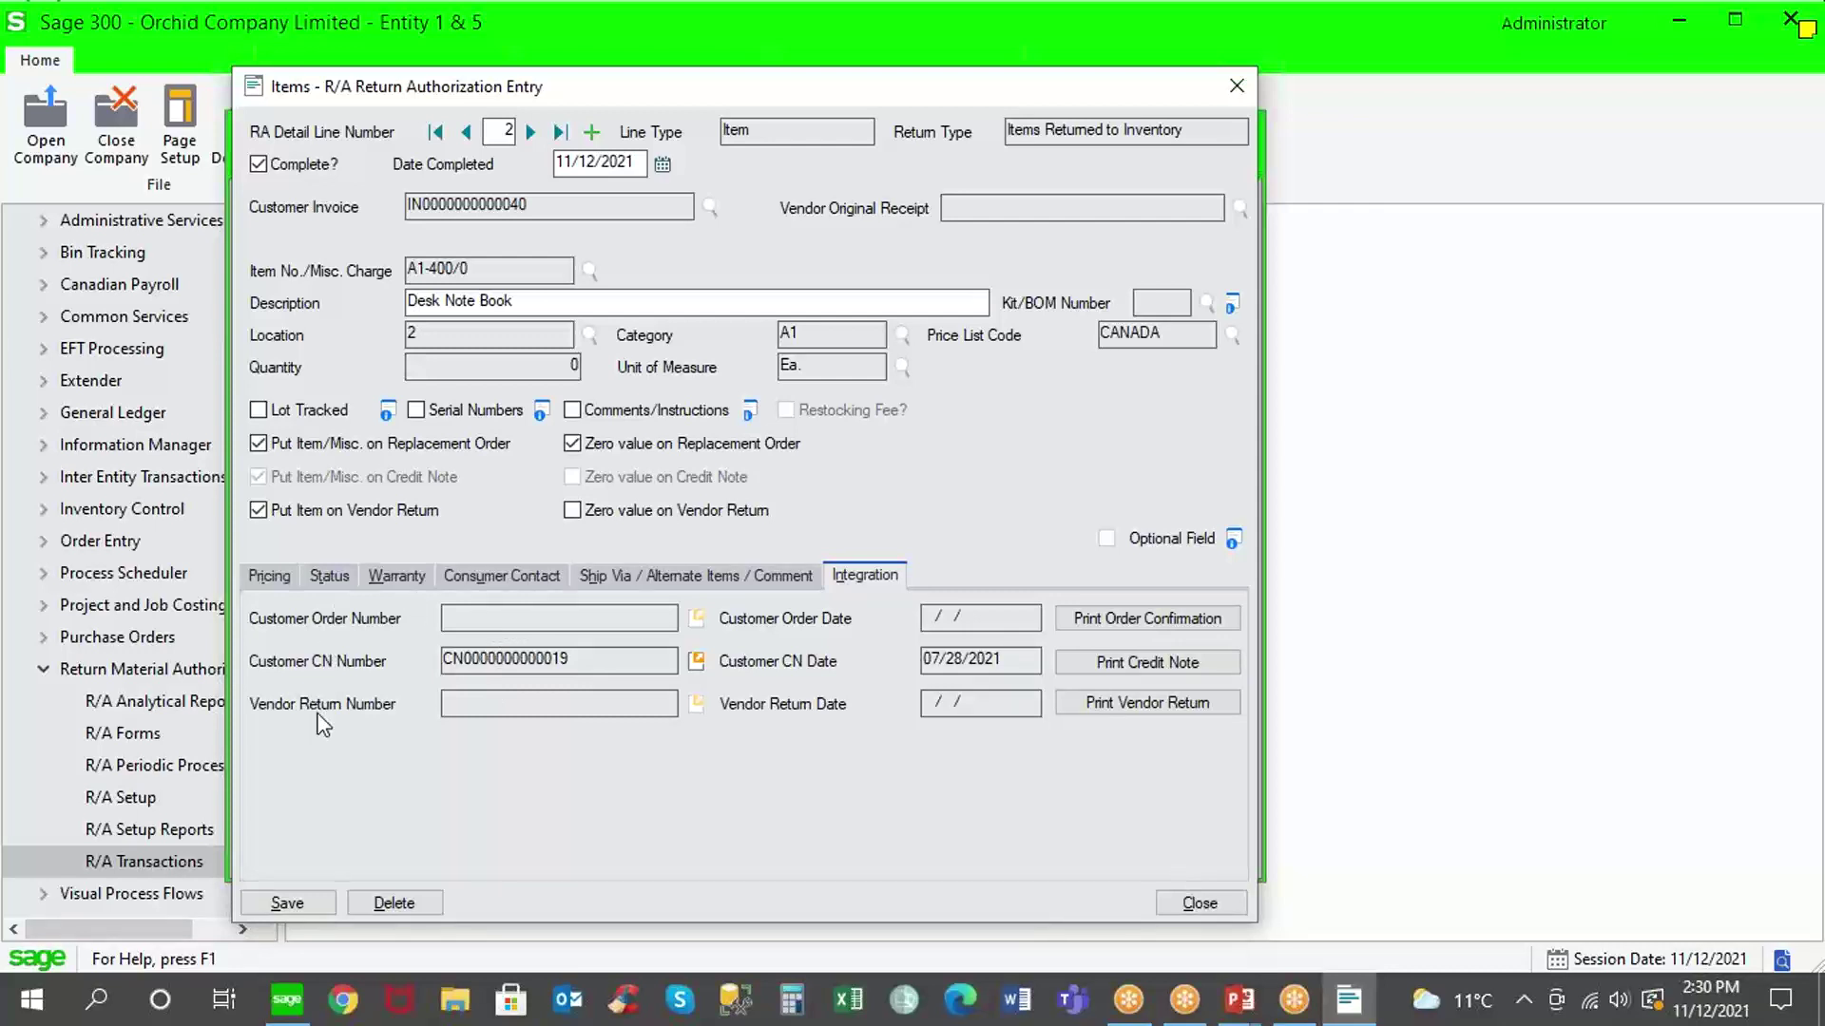
pyautogui.click(277, 578)
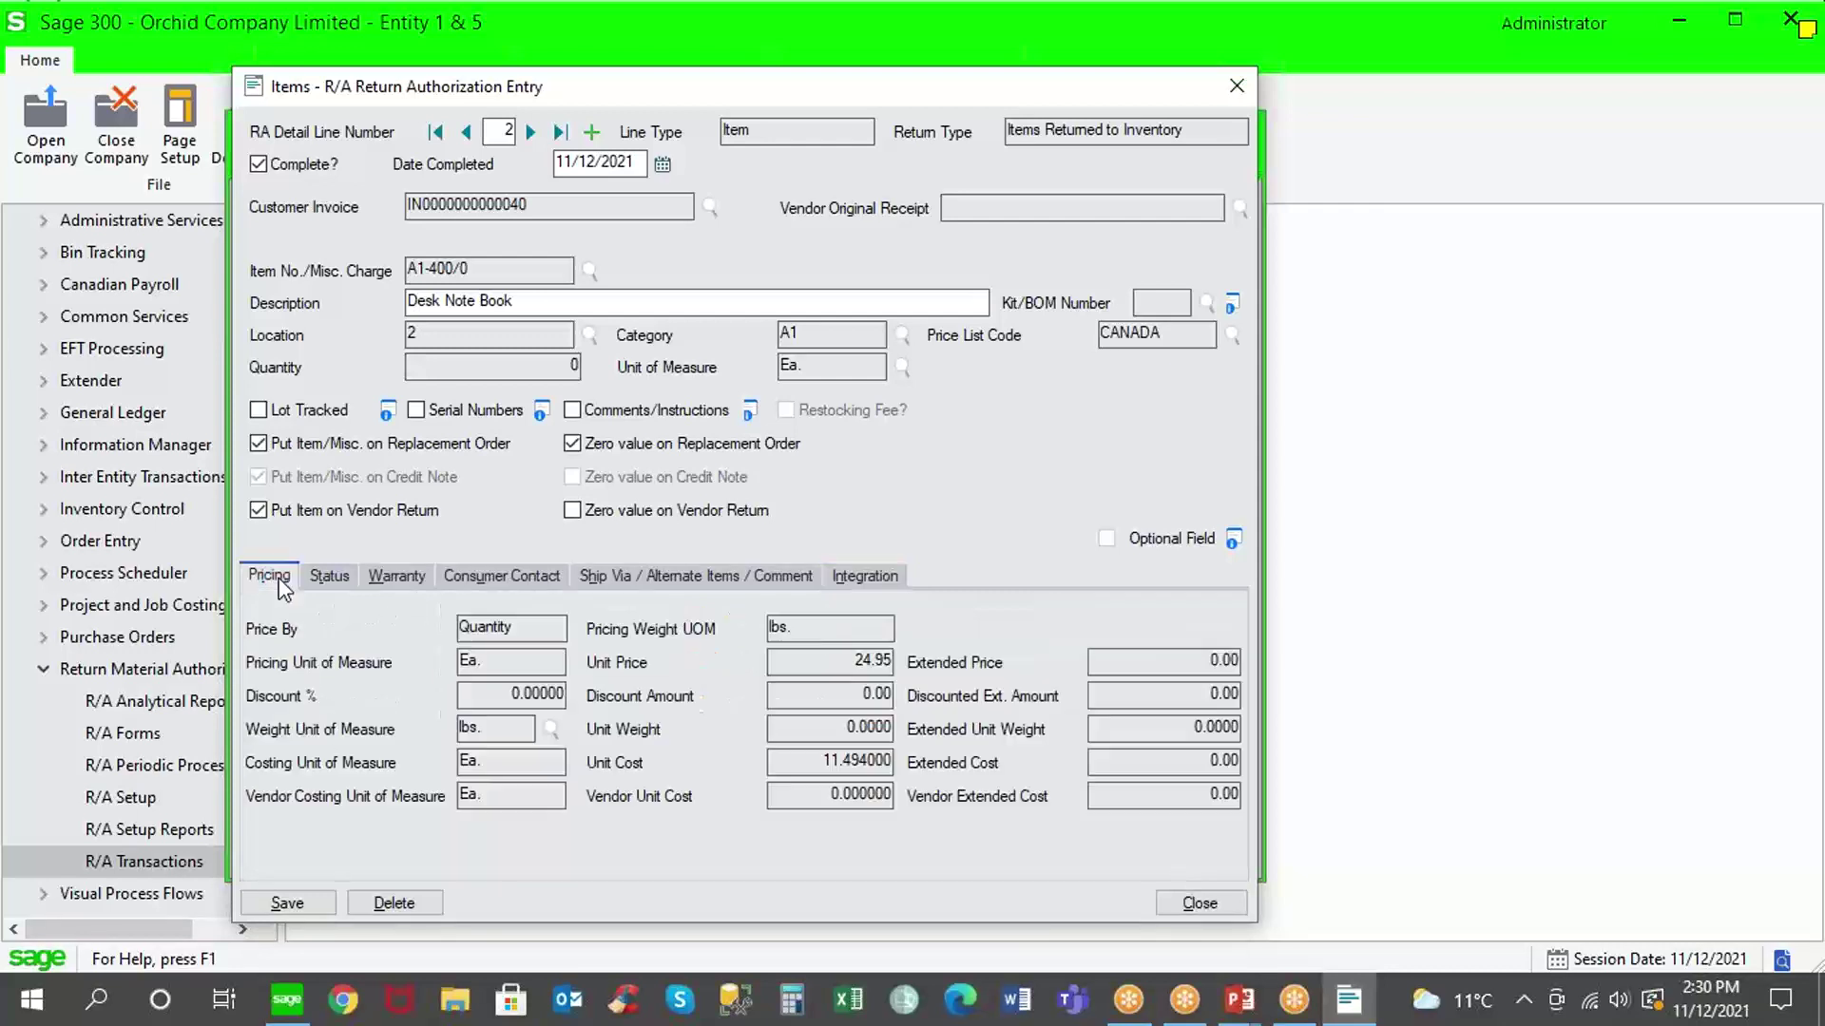
pyautogui.click(1195, 901)
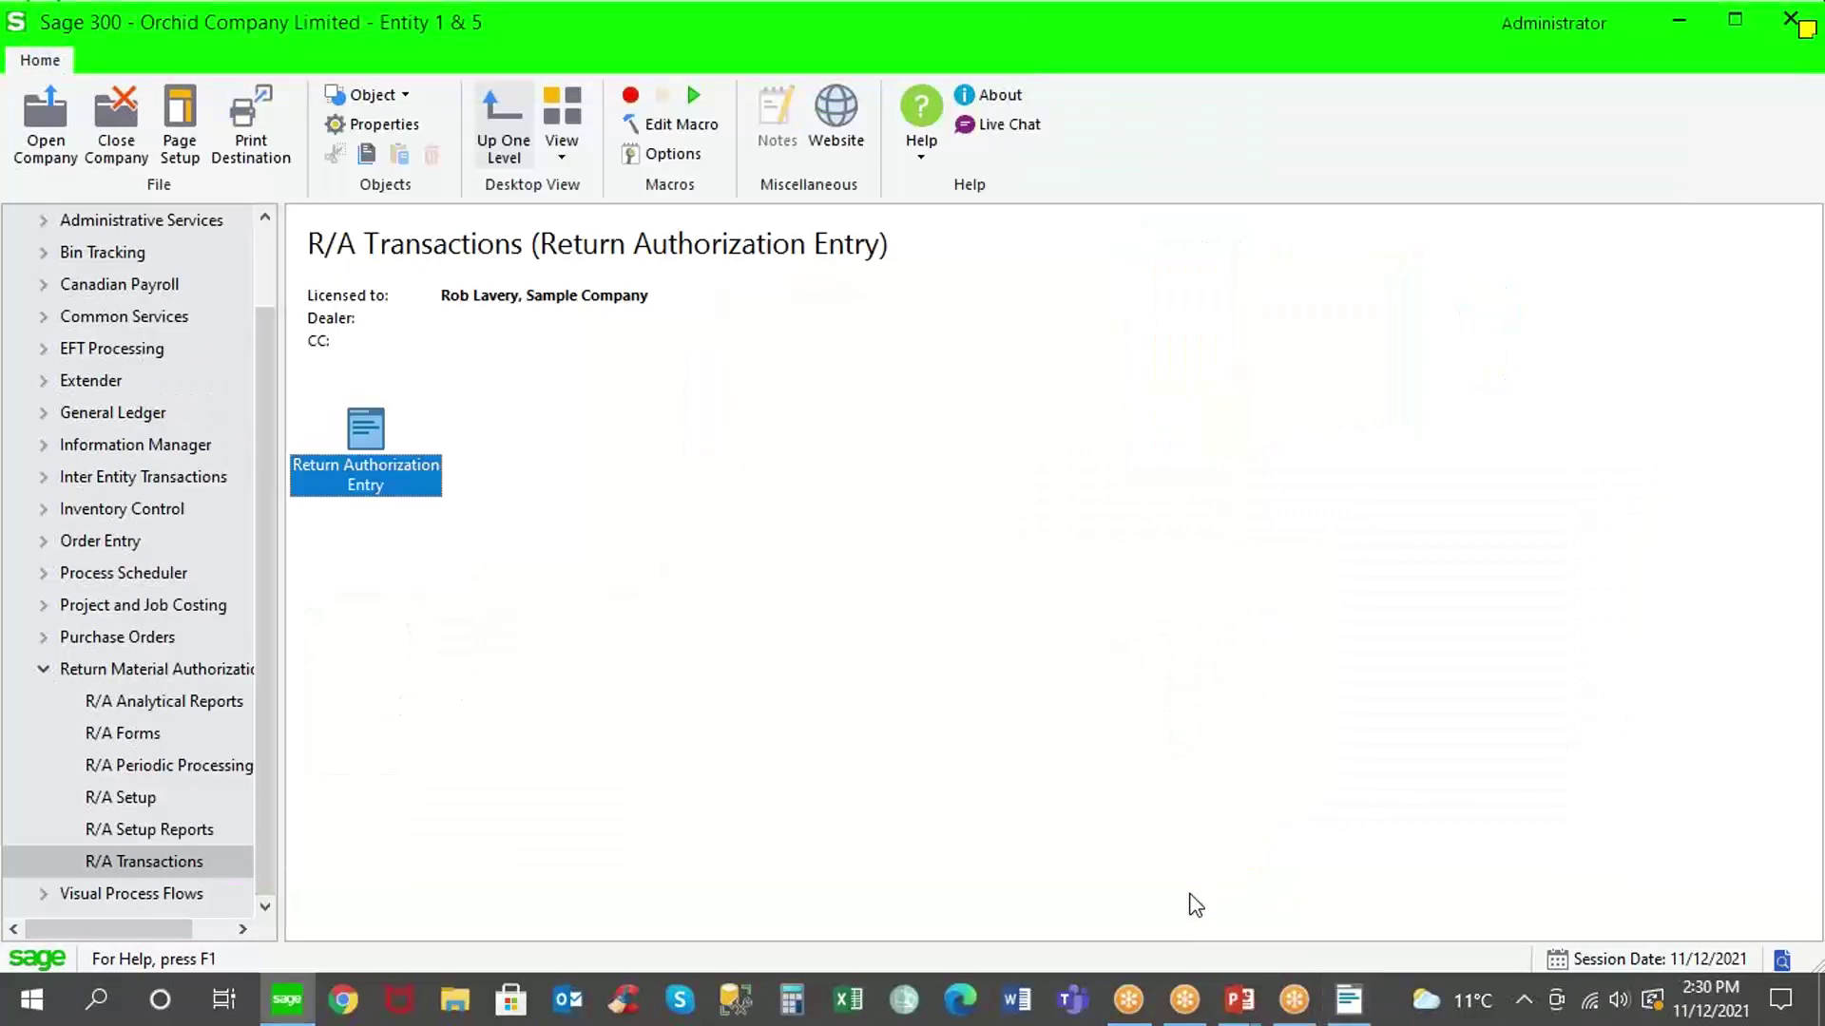
# Switch to the PowerPoint slide show showing the Questions slide.
pyautogui.hotkey('alt', 'Tab')
pyautogui.hotkey('alt', 'Tab')
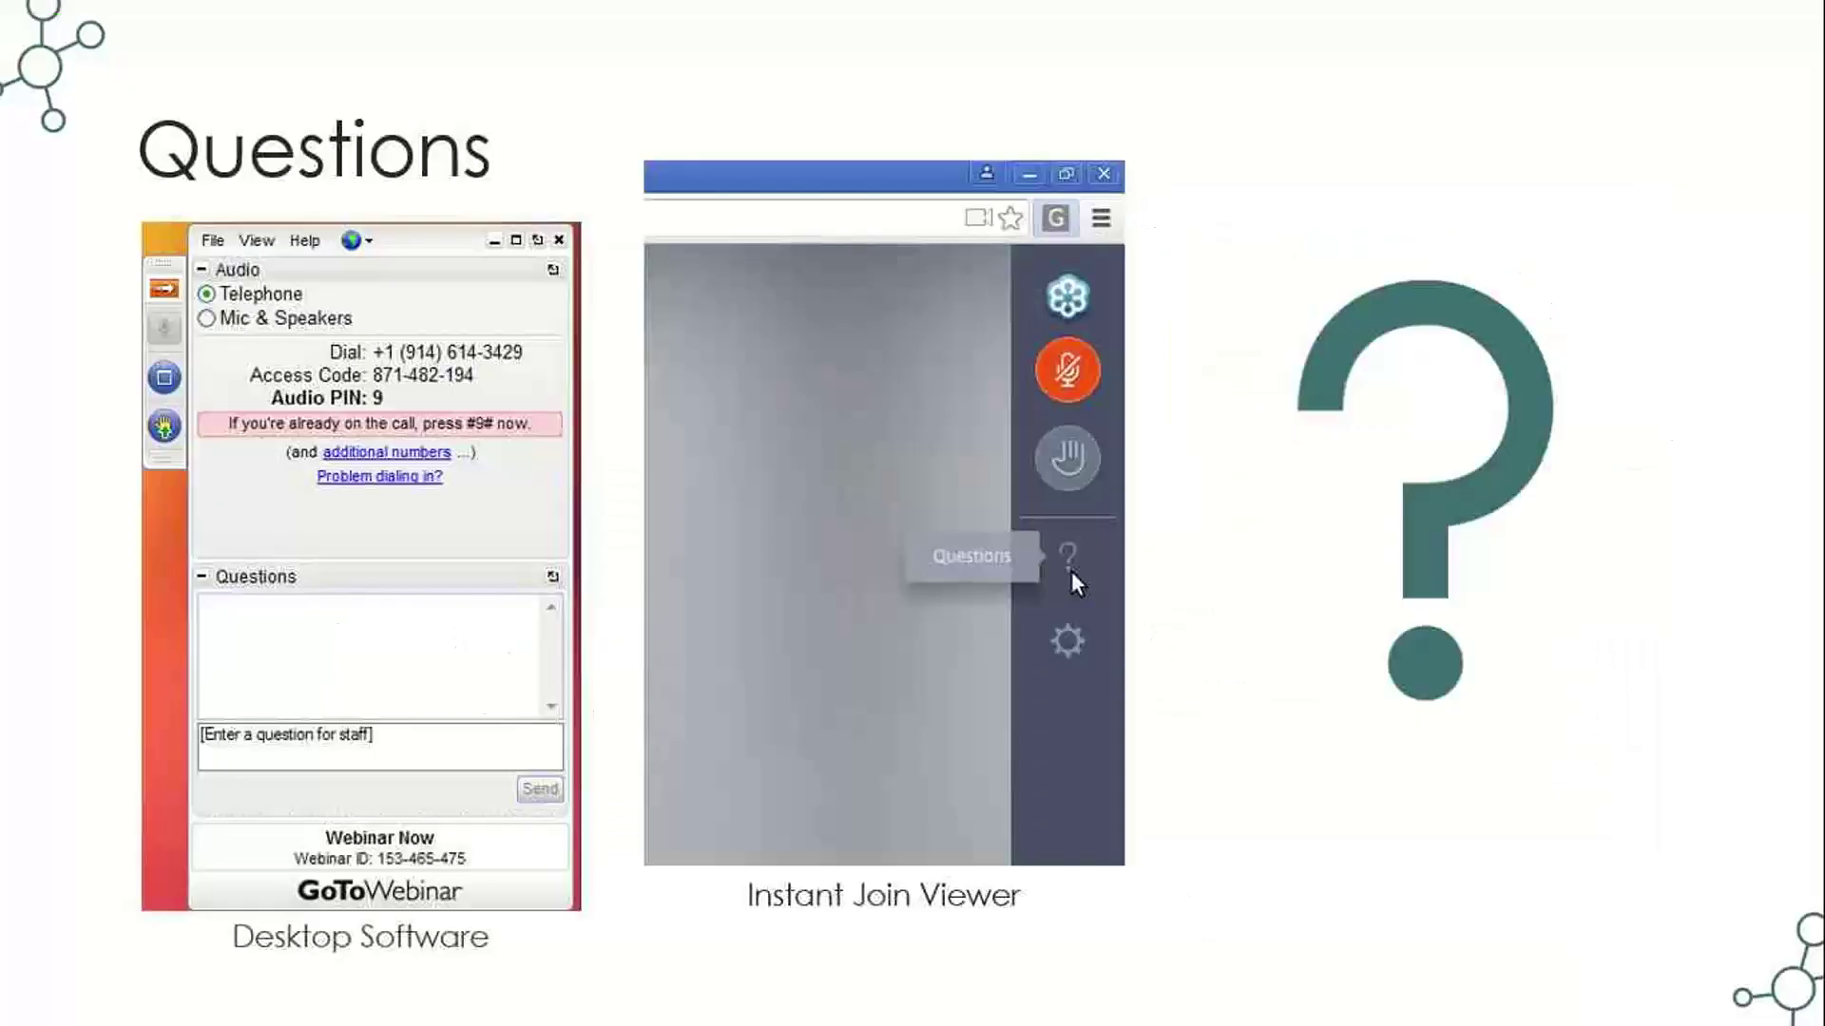